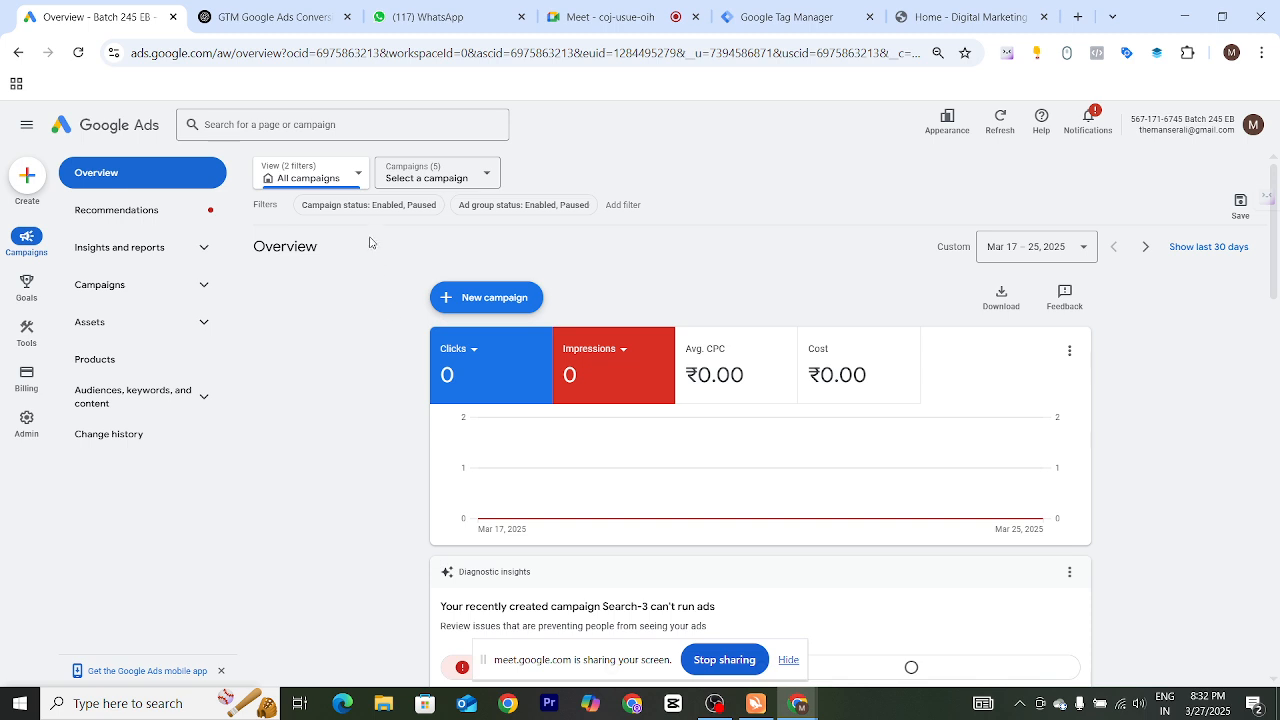
Open the conversions summary and review the existing Purchase and Contact conversion actions and their values
mouse_move(26, 285)
click(90, 175)
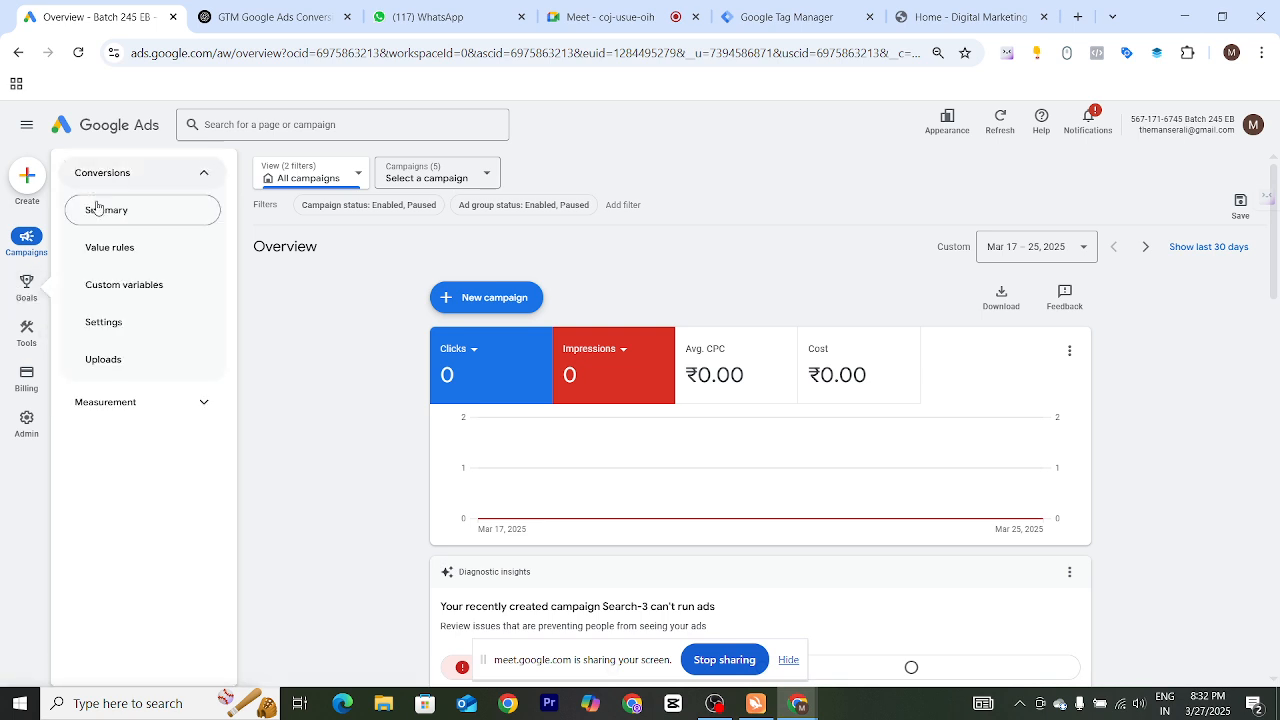
click(94, 208)
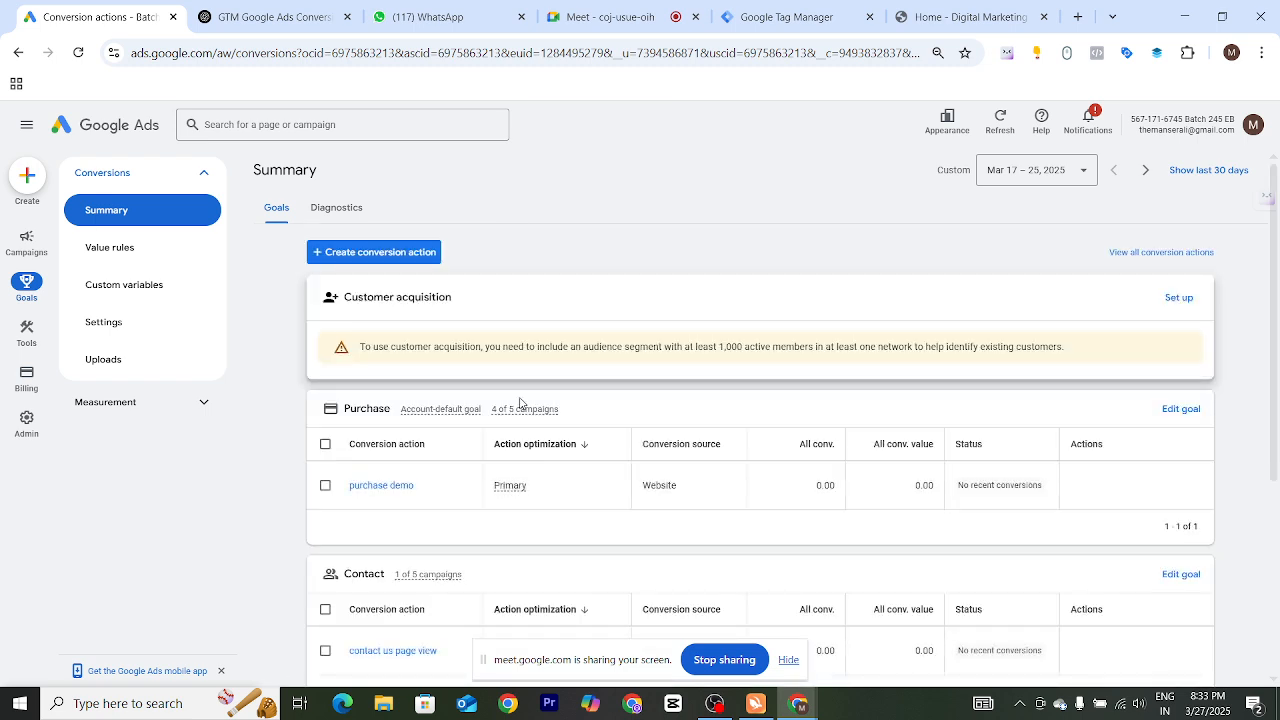
scroll(521, 405, down, 1)
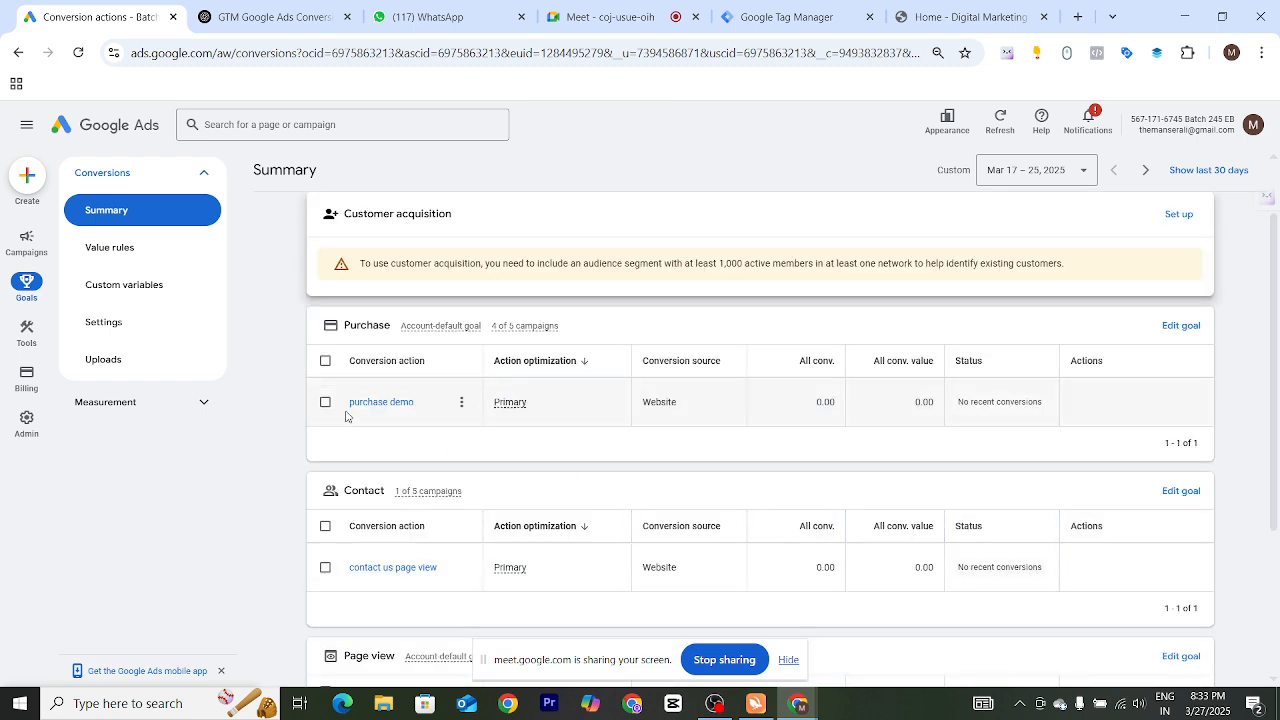
drag(349, 404, 415, 404)
drag(352, 570, 443, 570)
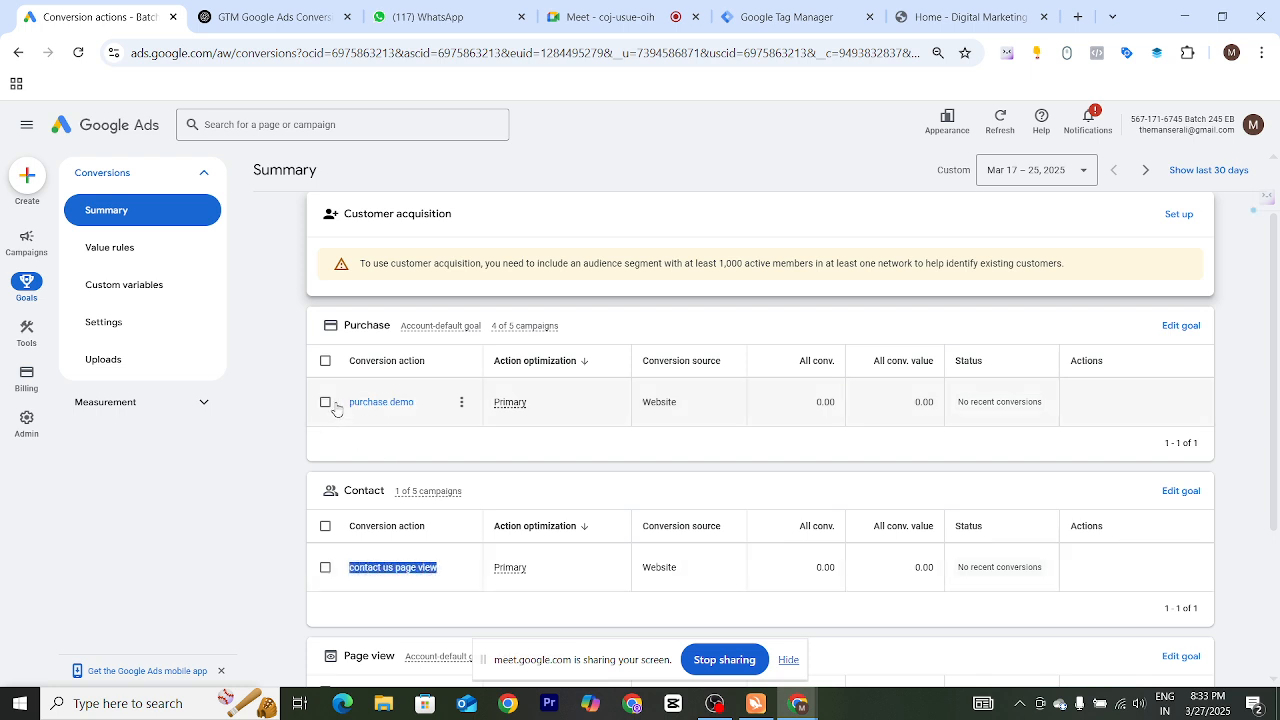
click(364, 434)
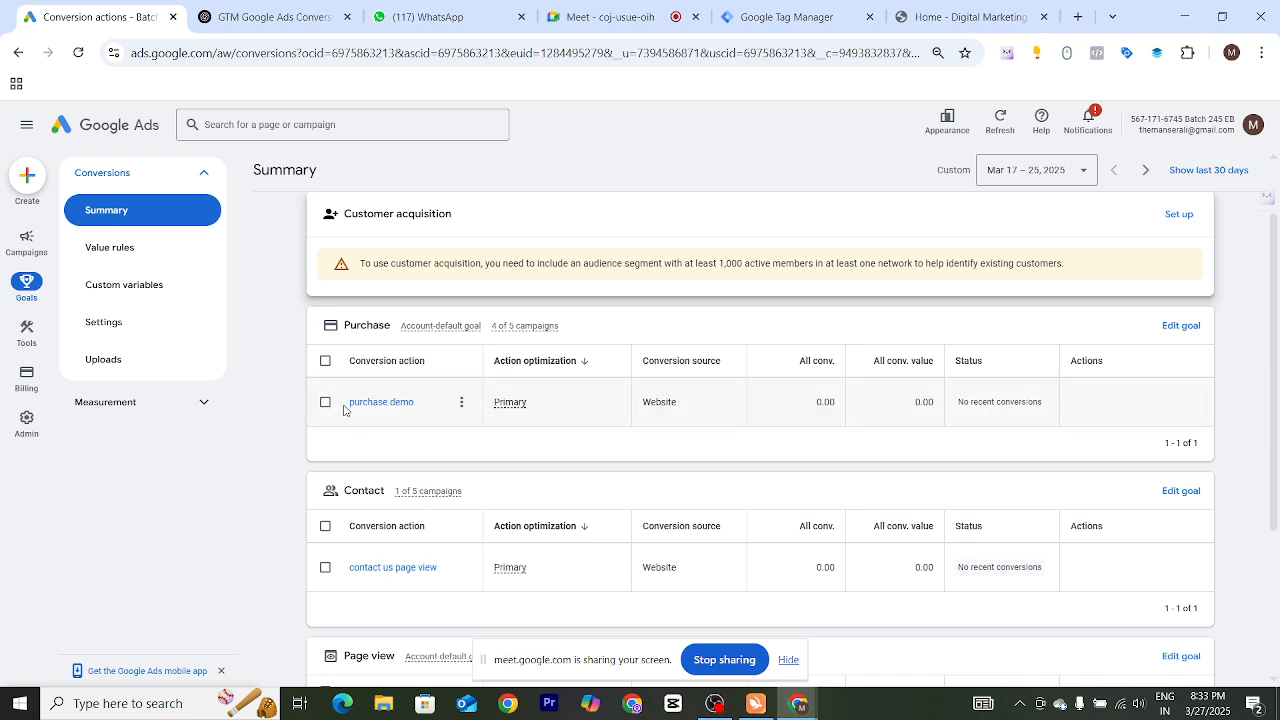
drag(346, 403, 416, 417)
drag(905, 414, 957, 401)
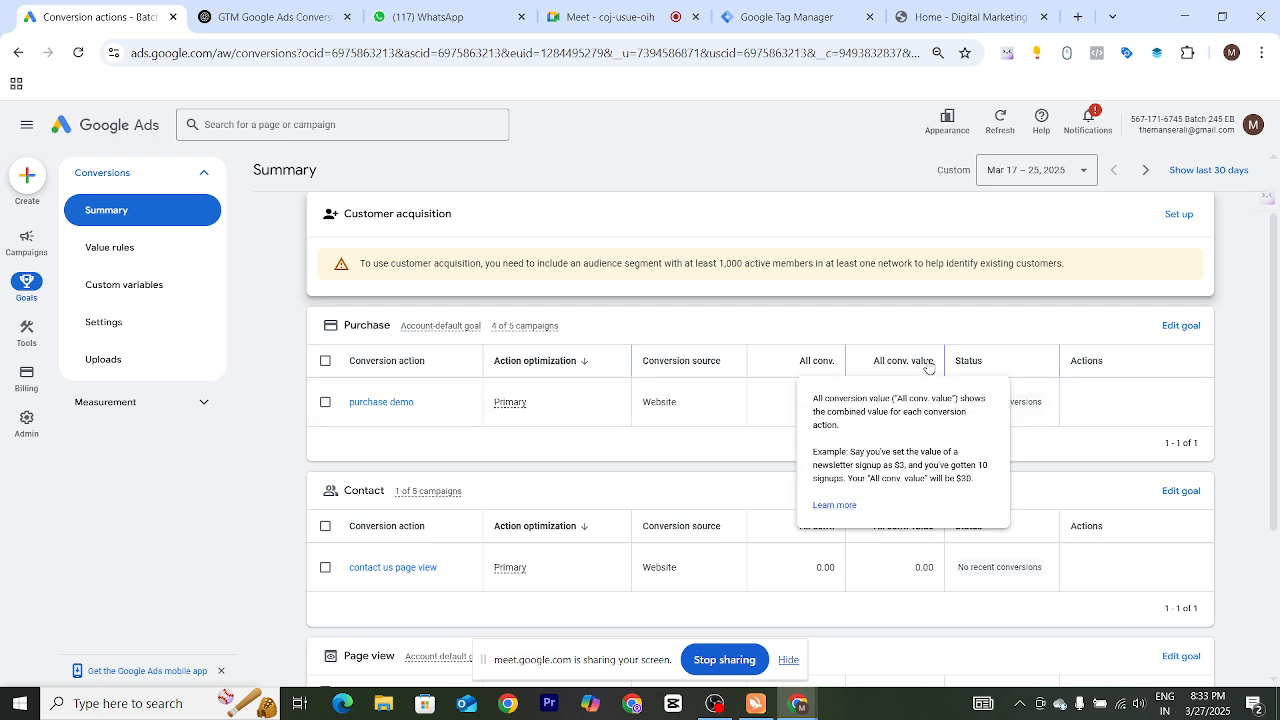
click(868, 364)
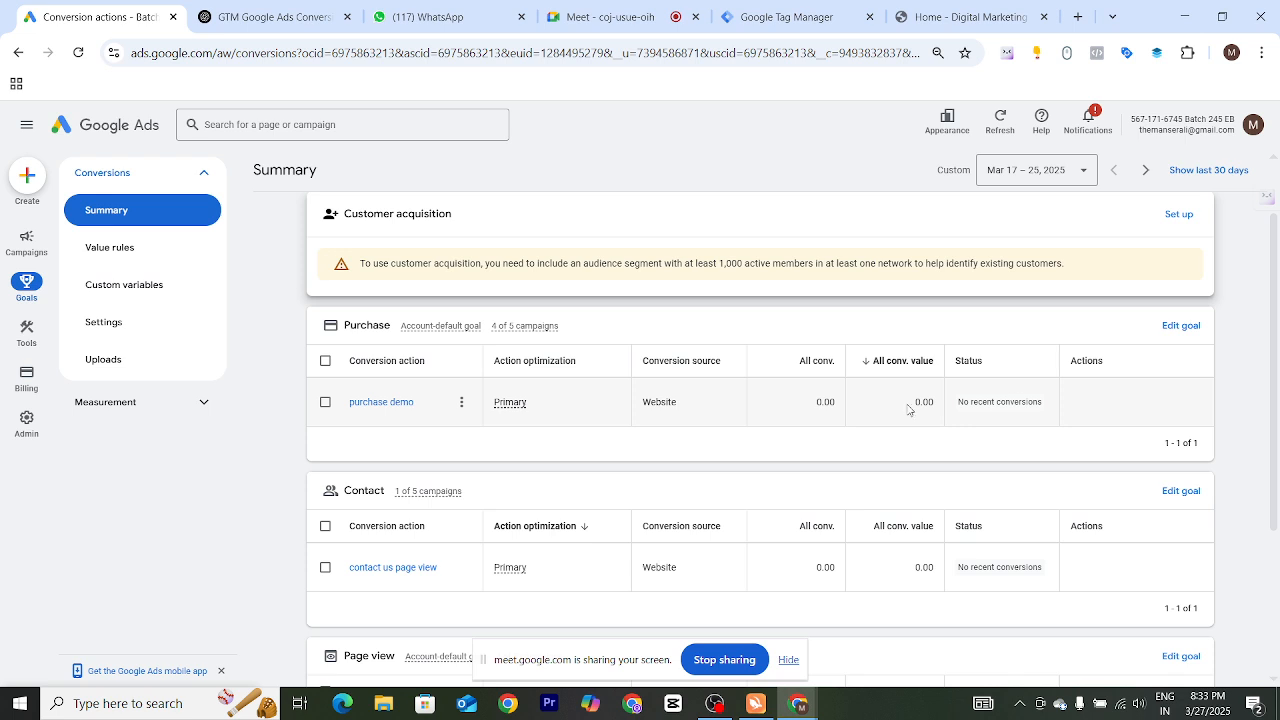
drag(908, 410, 942, 408)
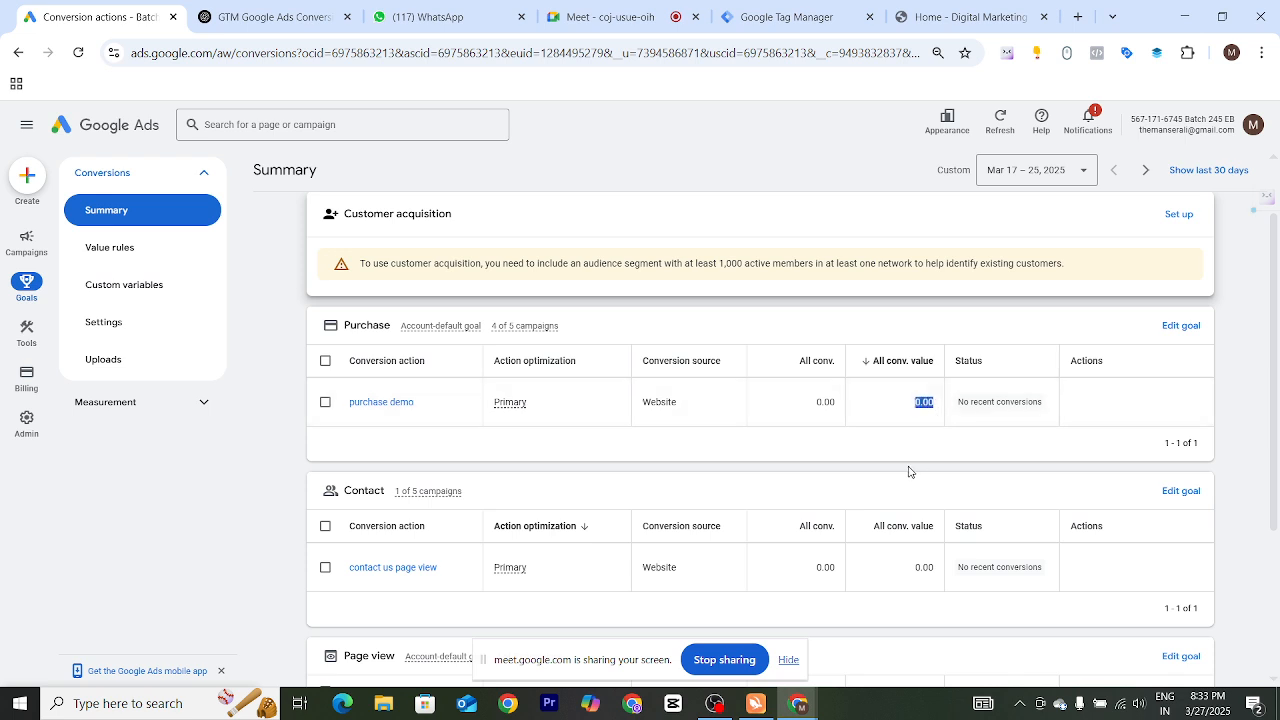
drag(347, 568, 440, 592)
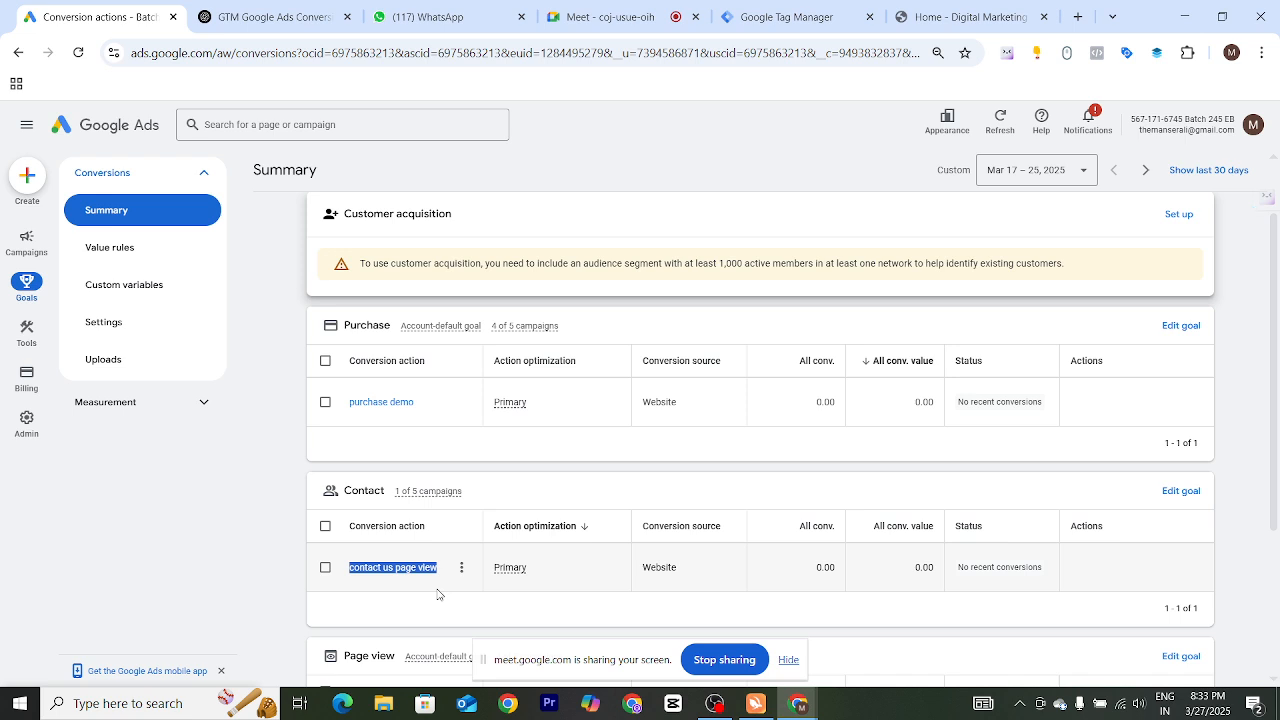
drag(801, 568, 837, 571)
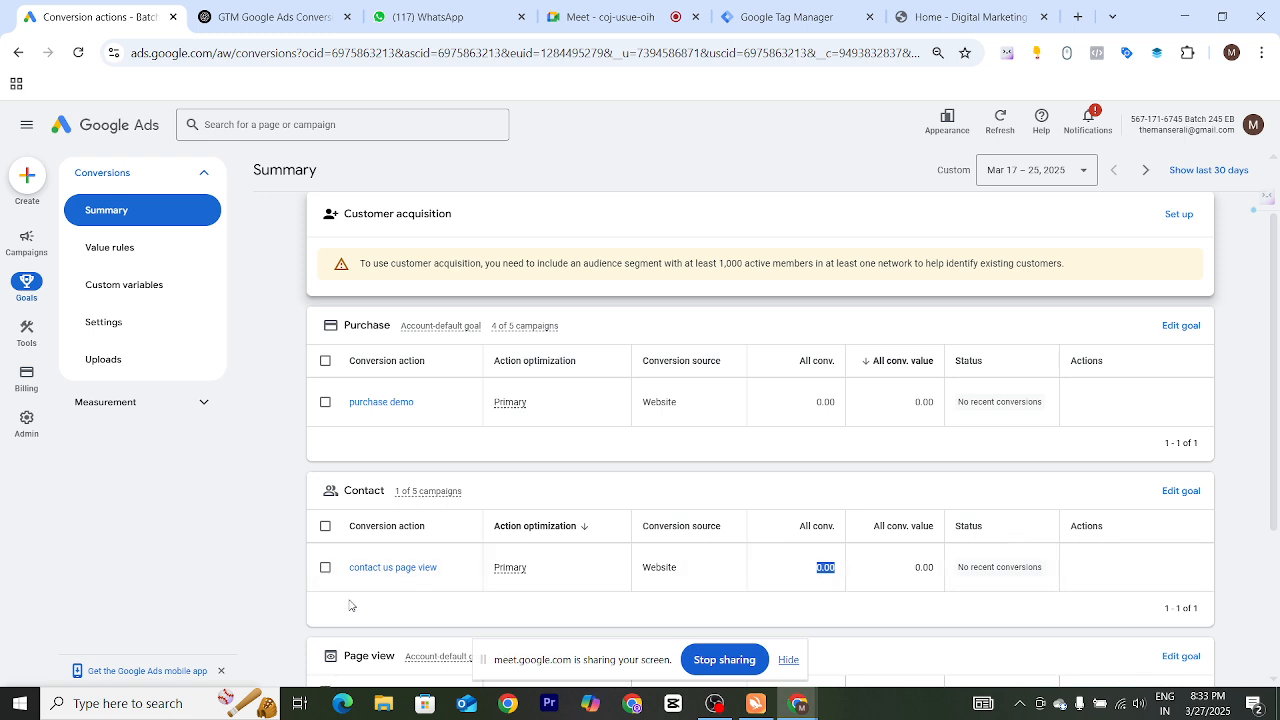
drag(346, 572, 449, 574)
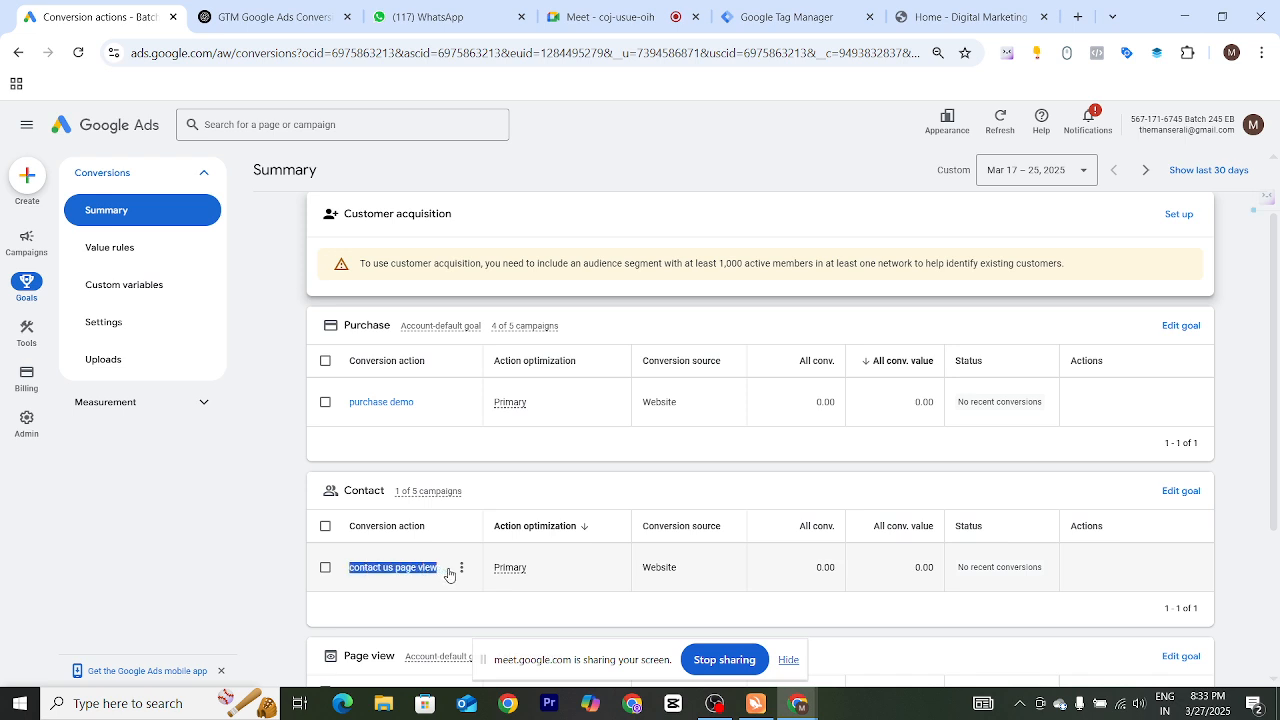
click(819, 571)
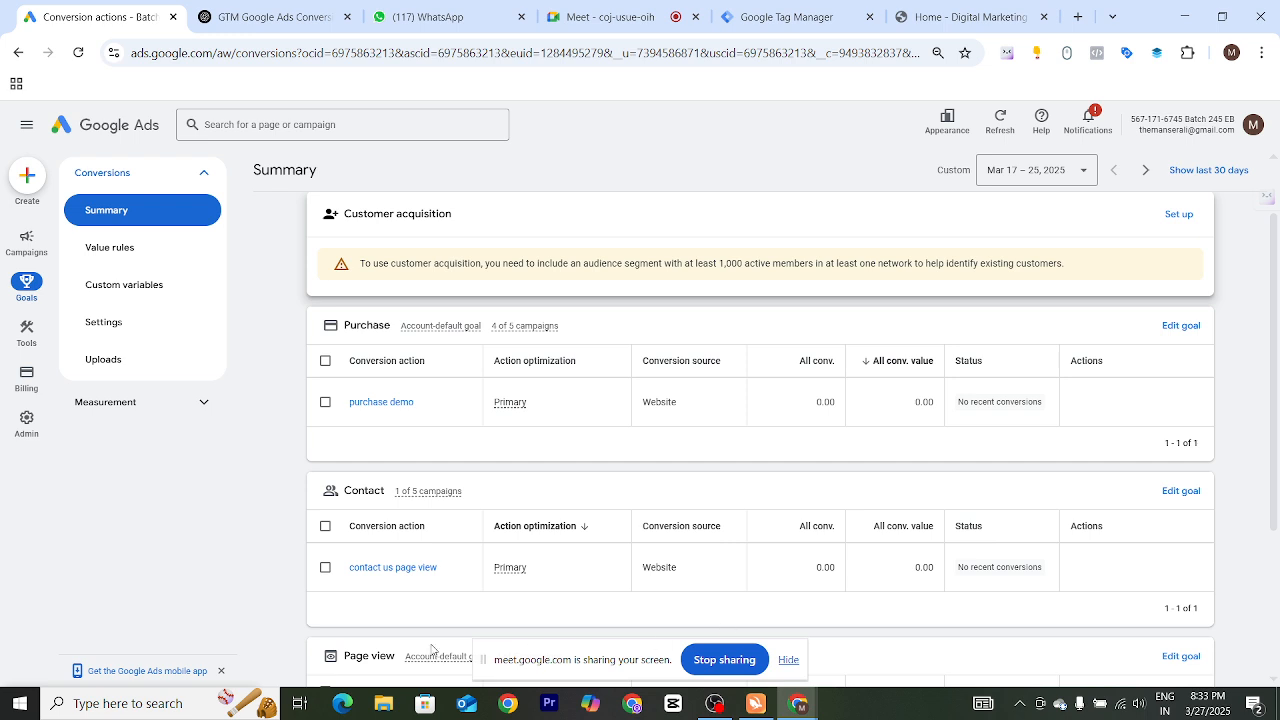
drag(340, 571, 447, 571)
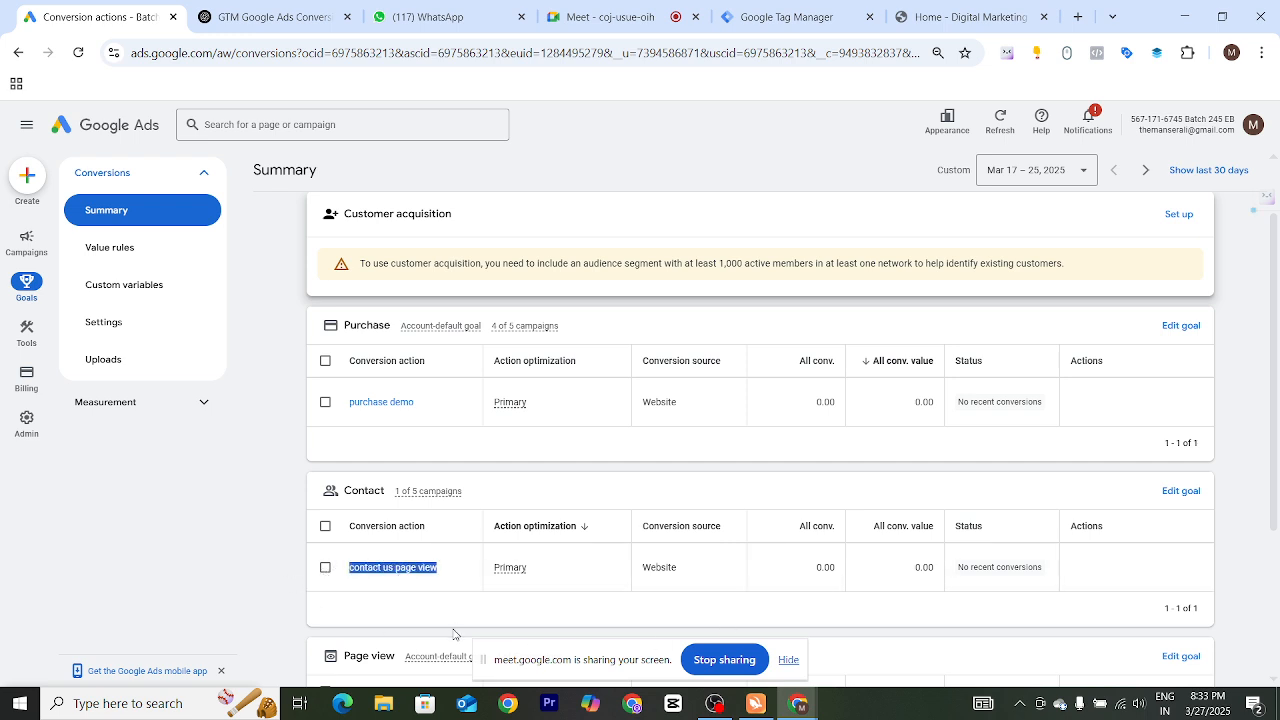
drag(350, 410, 403, 410)
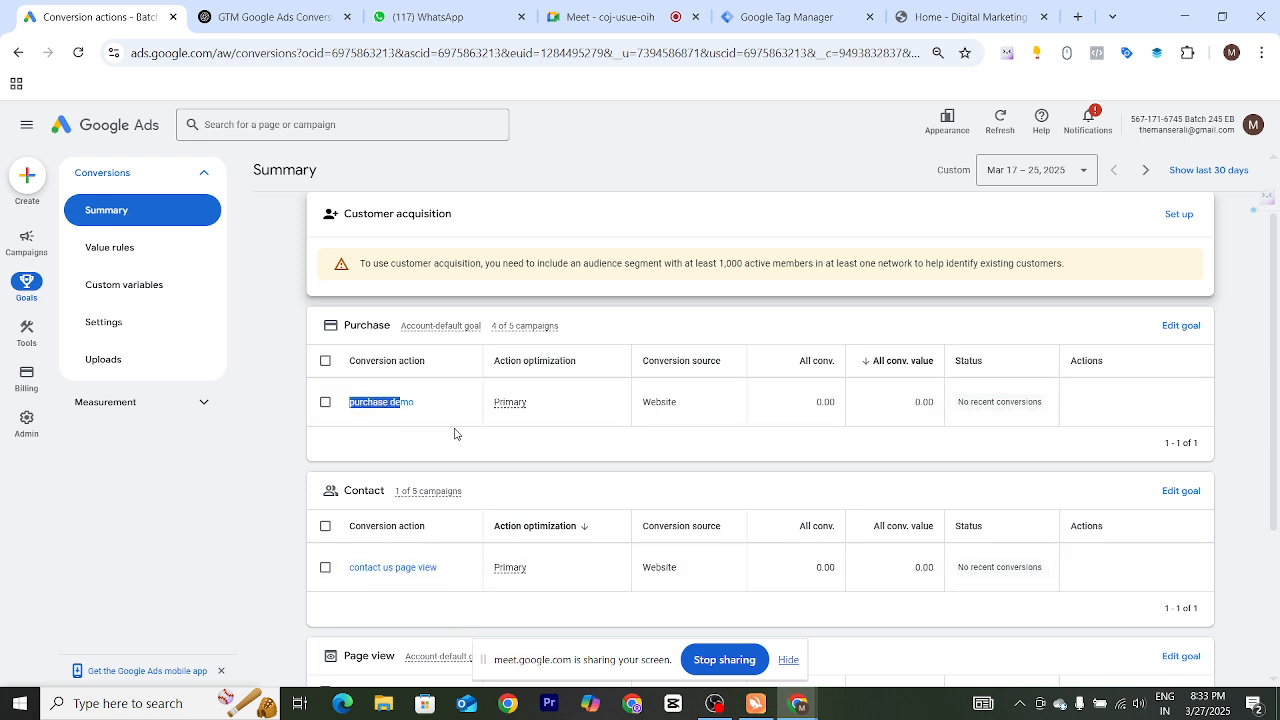
double_click(822, 402)
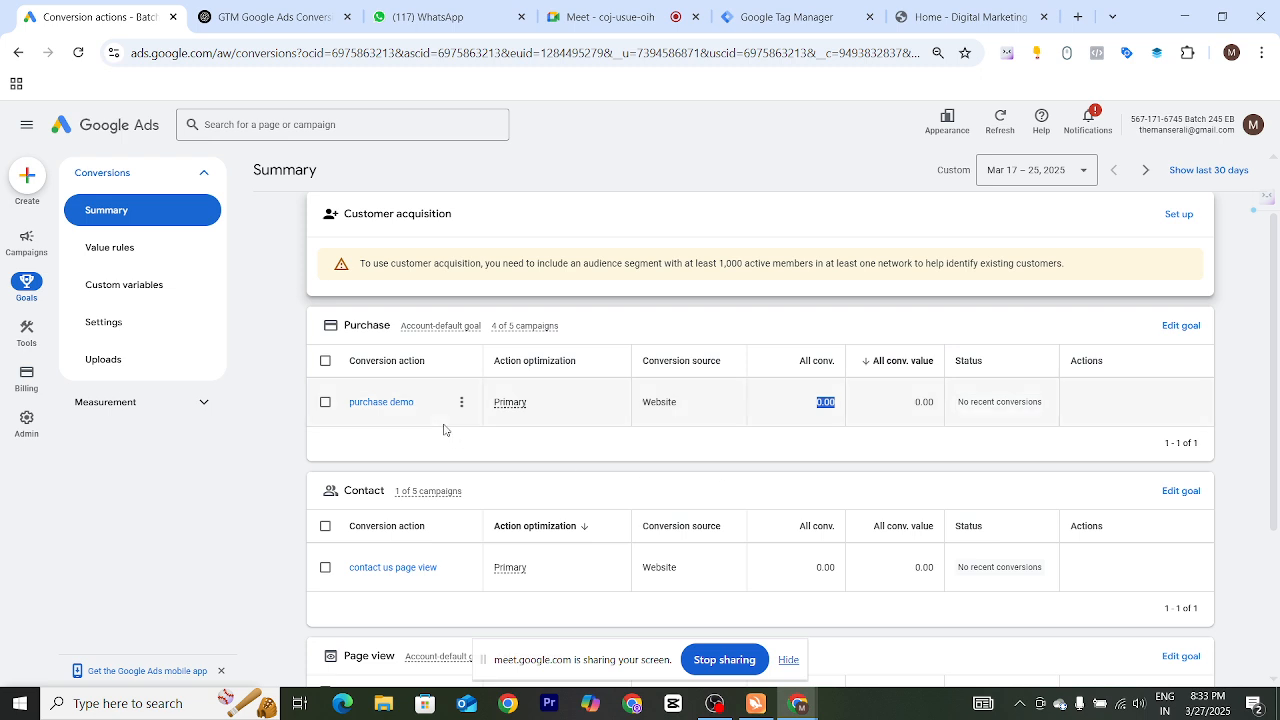
double_click(923, 402)
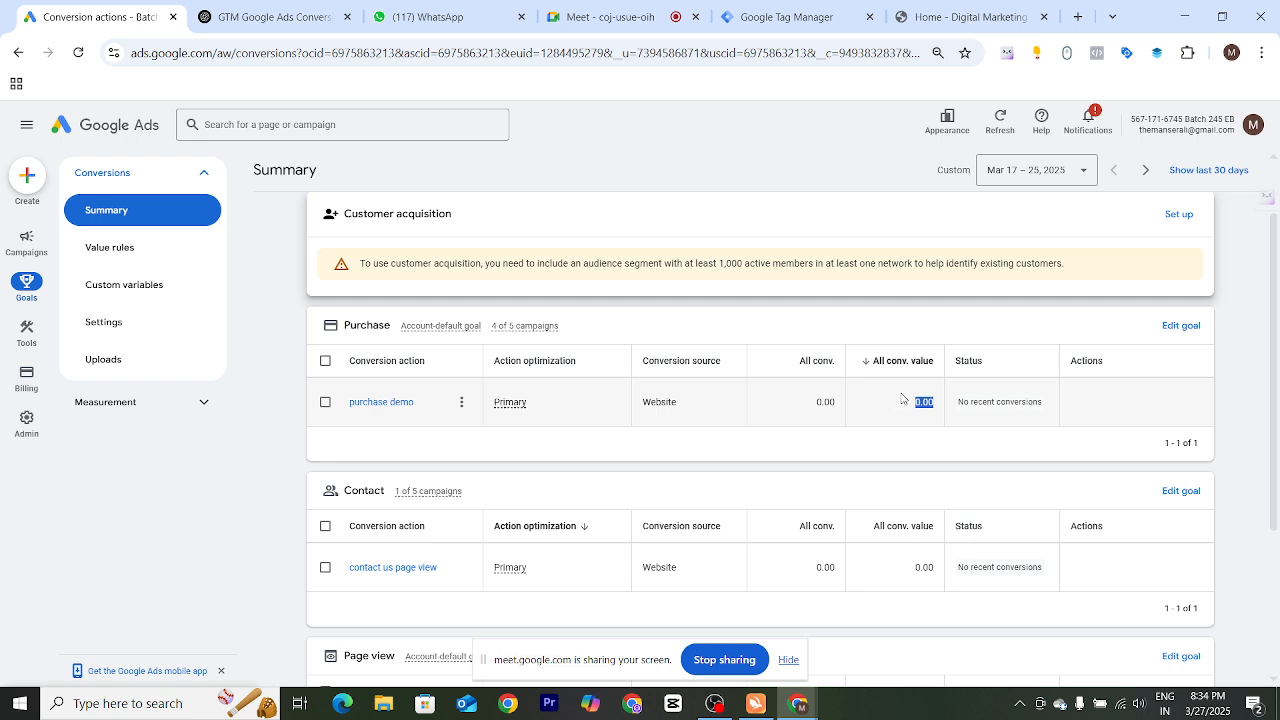
drag(812, 405, 985, 440)
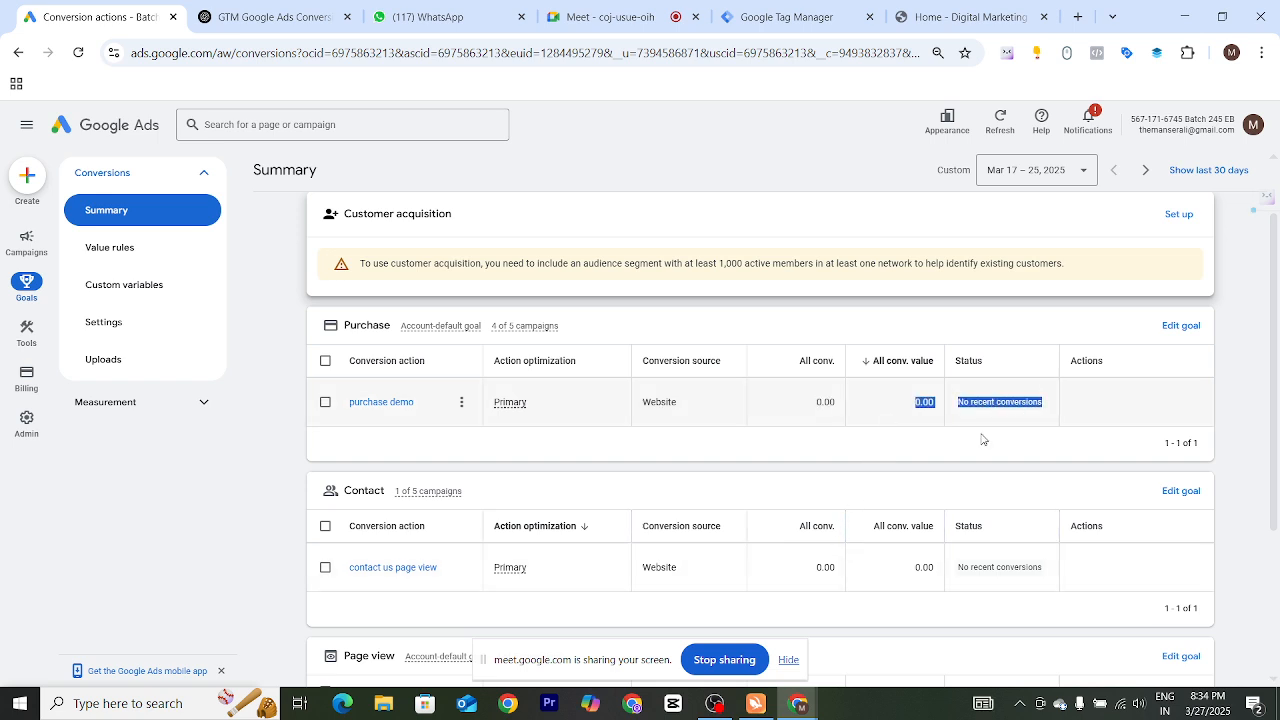
click(840, 458)
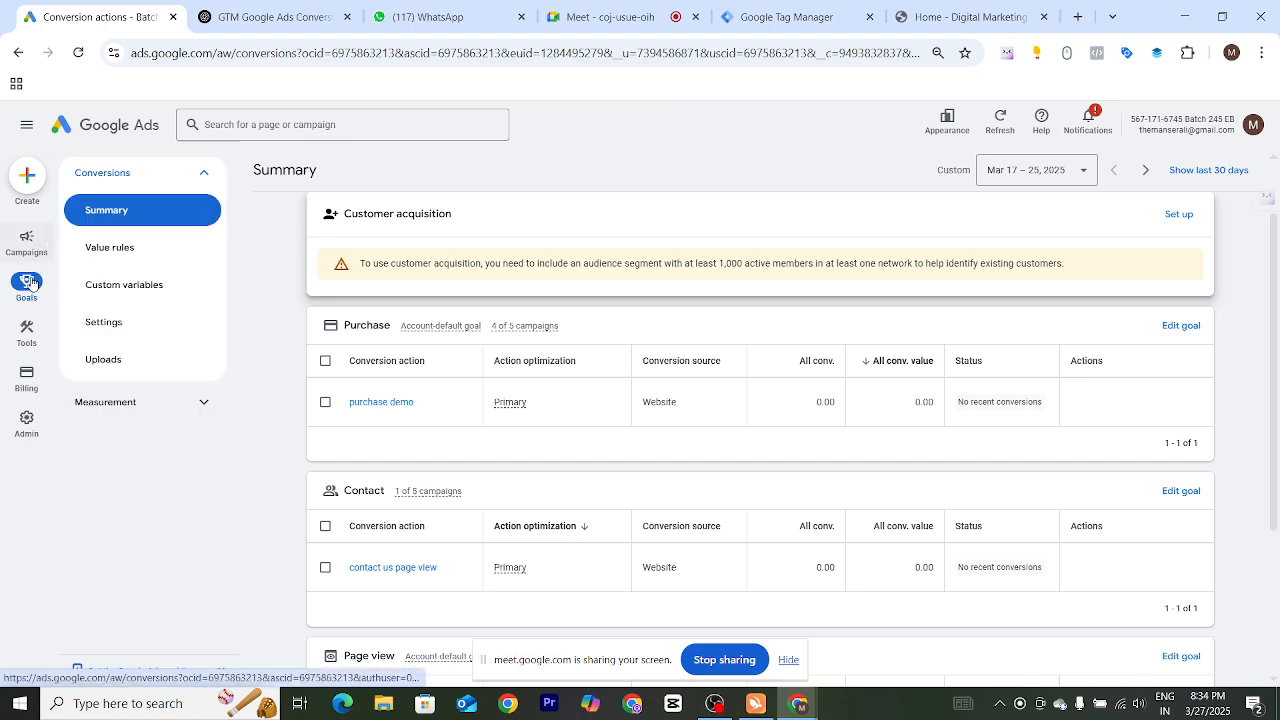
Start creating a new conversion action that tracks actions on the website
mouse_move(30, 325)
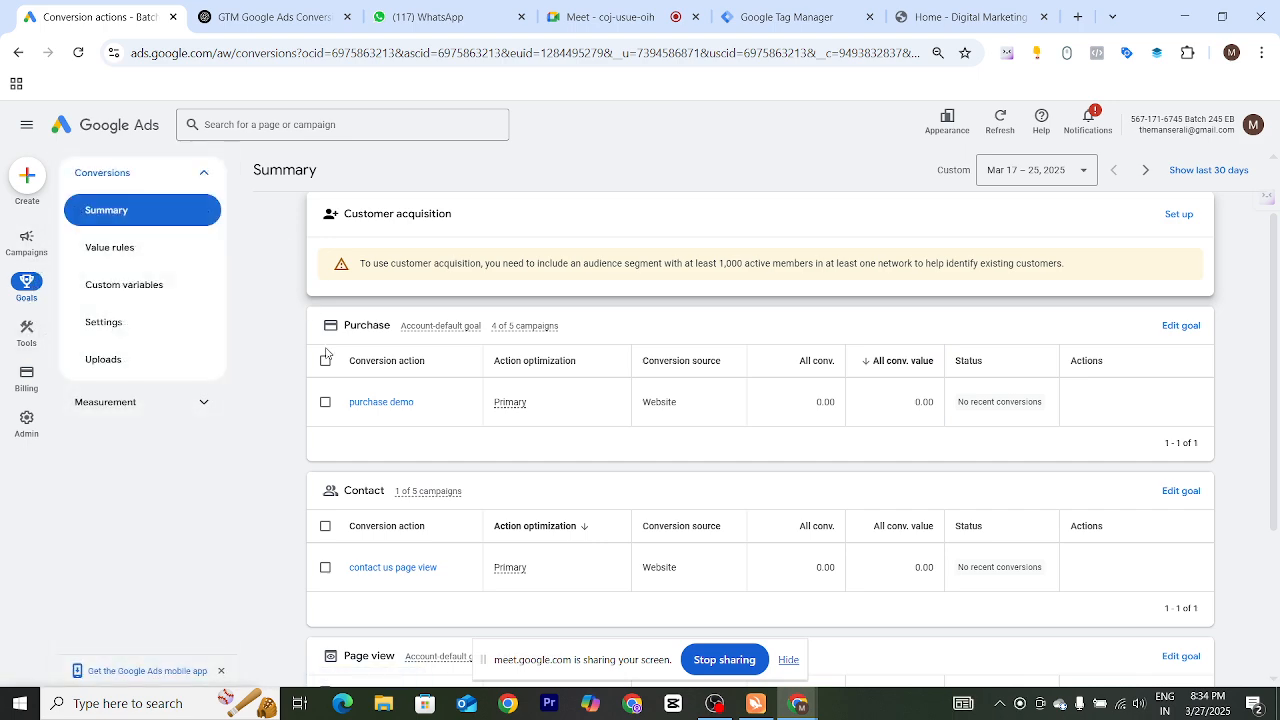
scroll(560, 402, down, 2)
scroll(560, 402, up, 3)
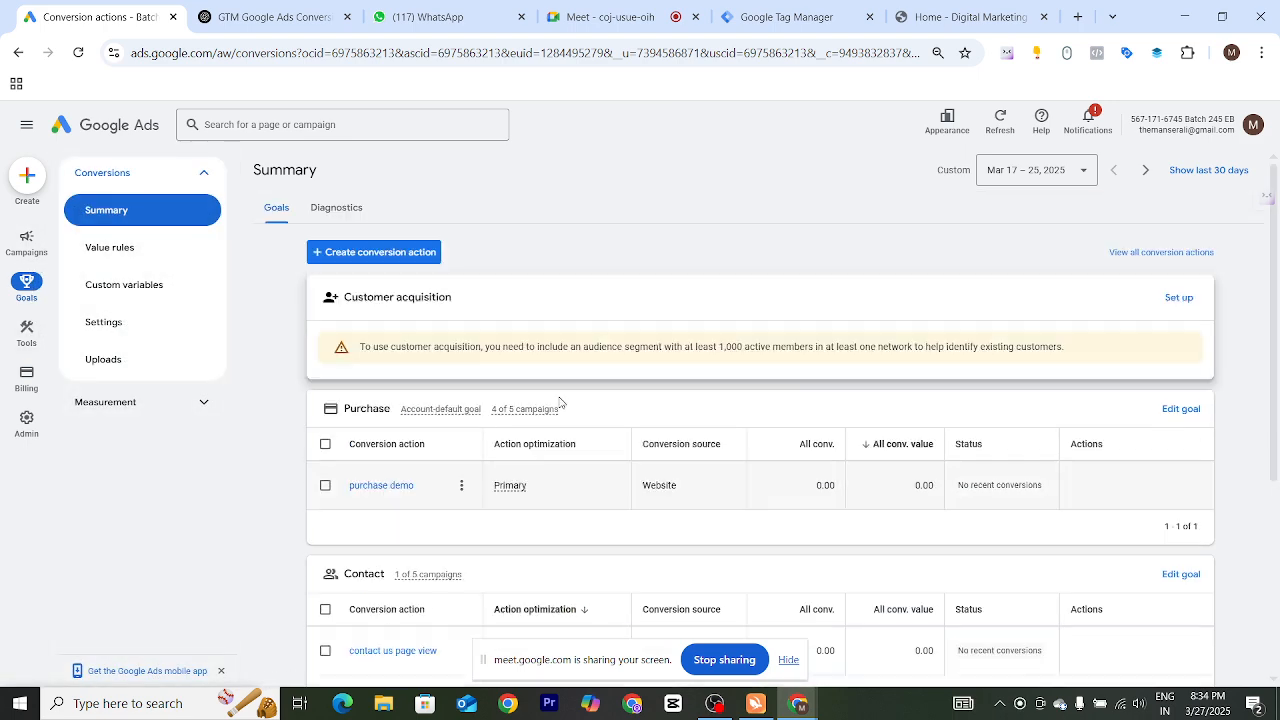
click(378, 258)
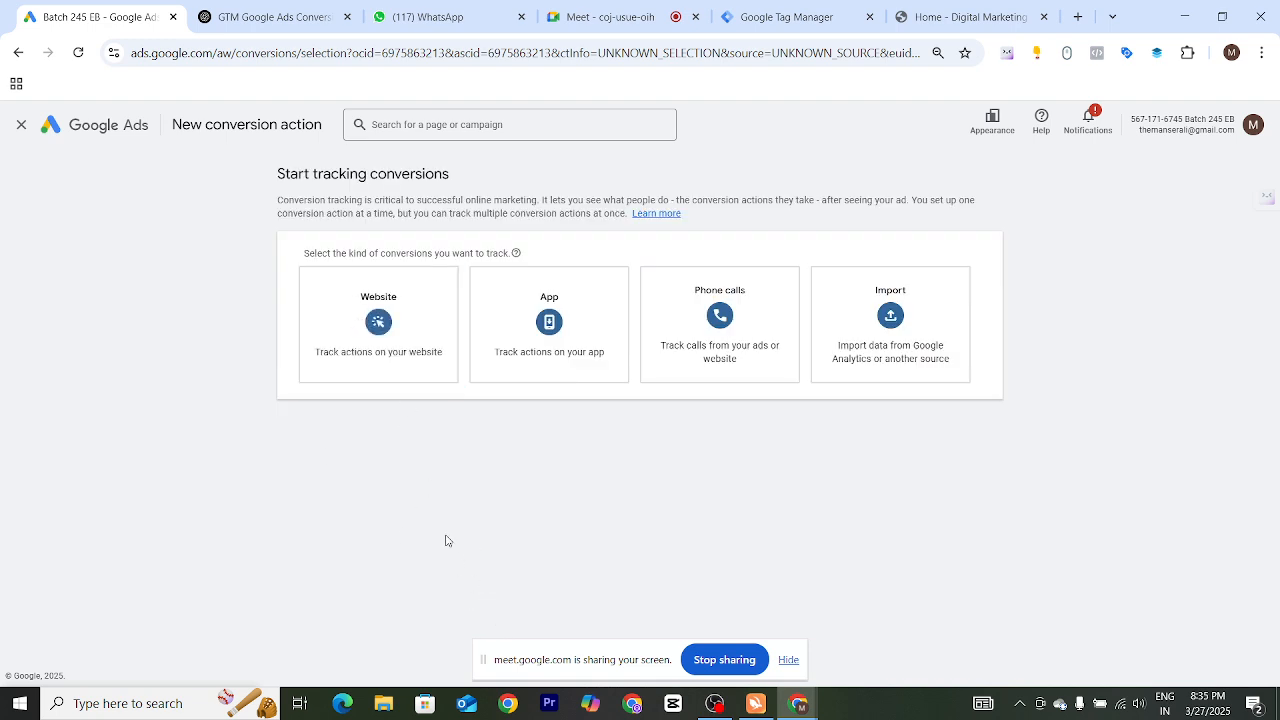
click(370, 358)
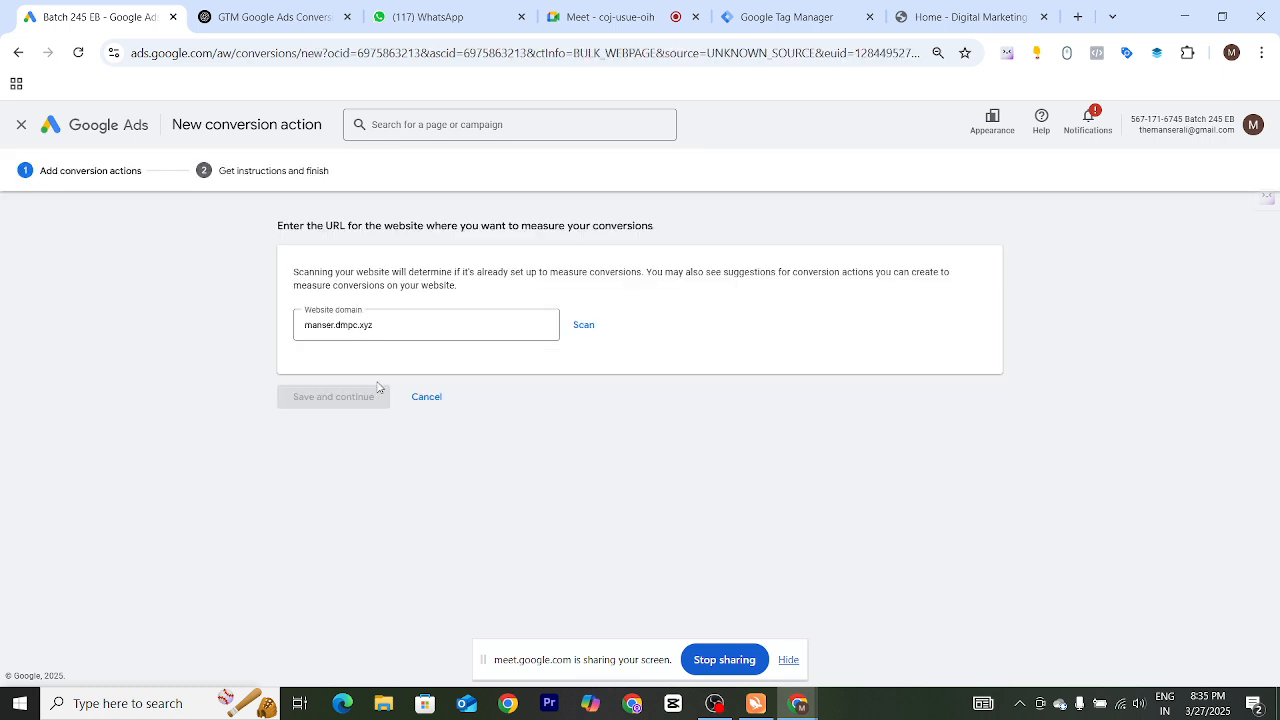
Scan the website domain and choose to add a conversion action manually using code
click(584, 325)
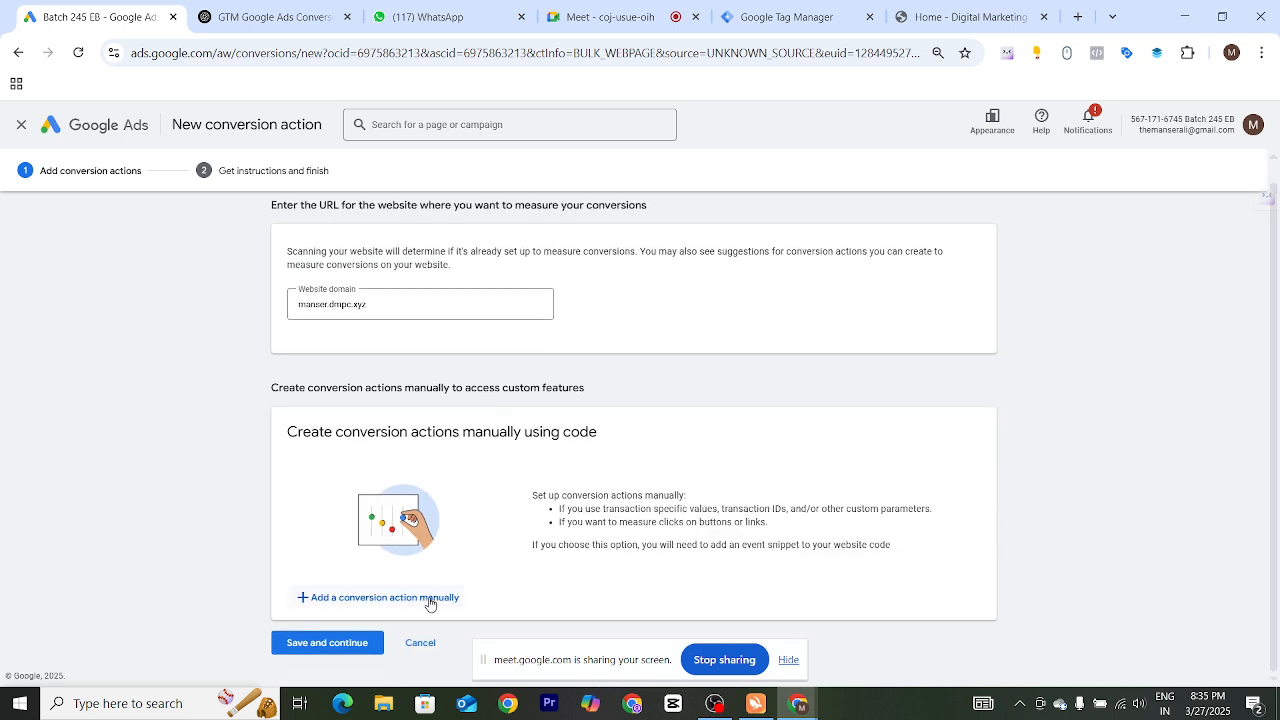
click(430, 599)
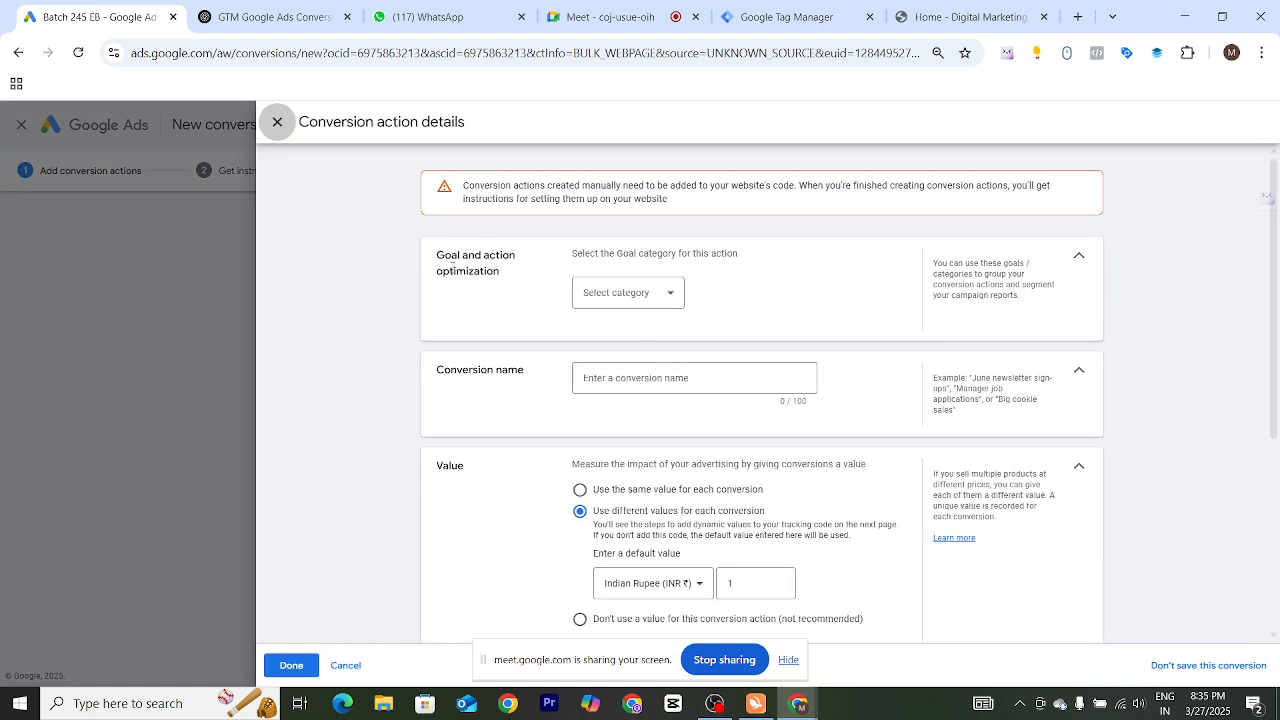
Set the goal category of the new conversion action to Purchase
drag(433, 263, 494, 272)
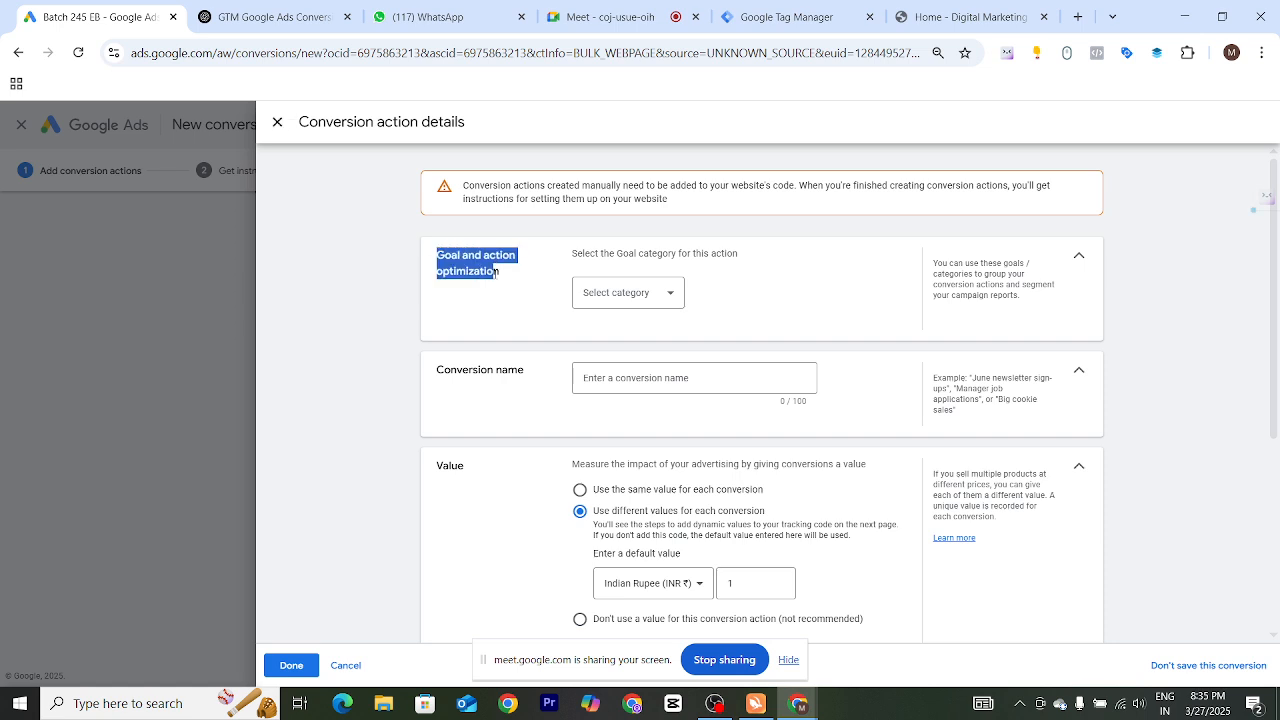
click(666, 303)
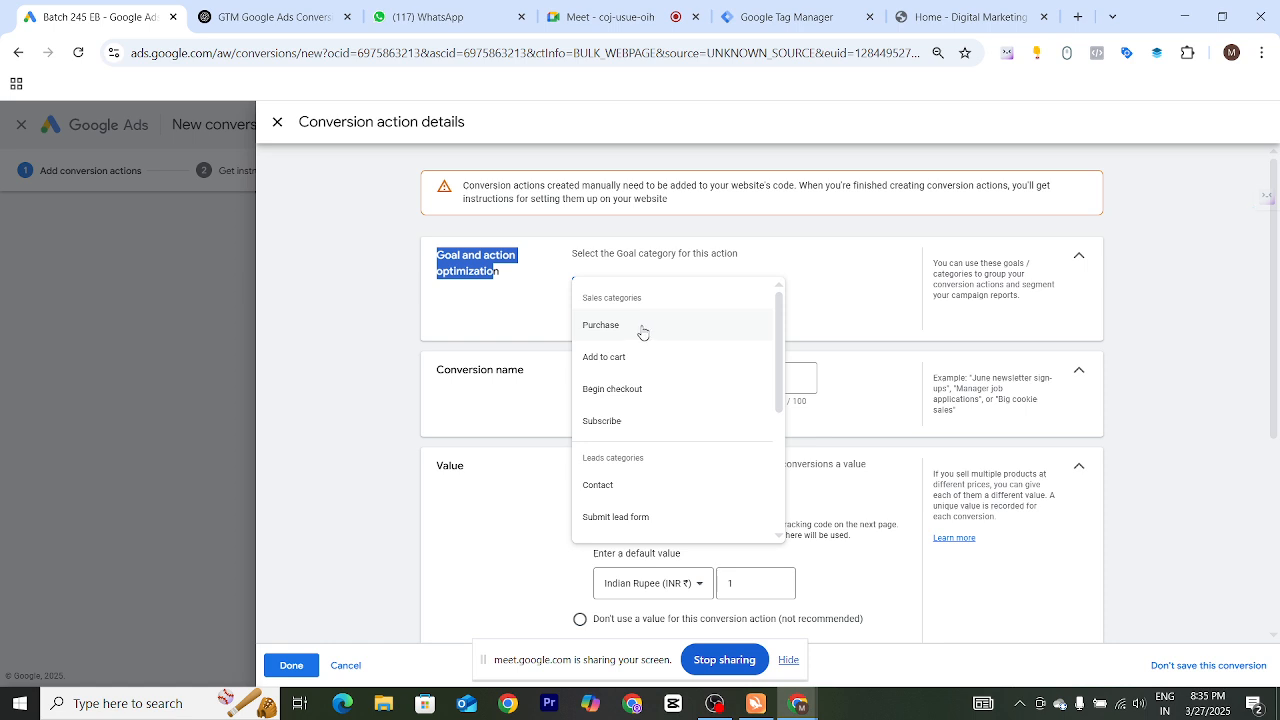
click(643, 330)
Name the conversion action with the site name followed by 'web purchase'
click(630, 427)
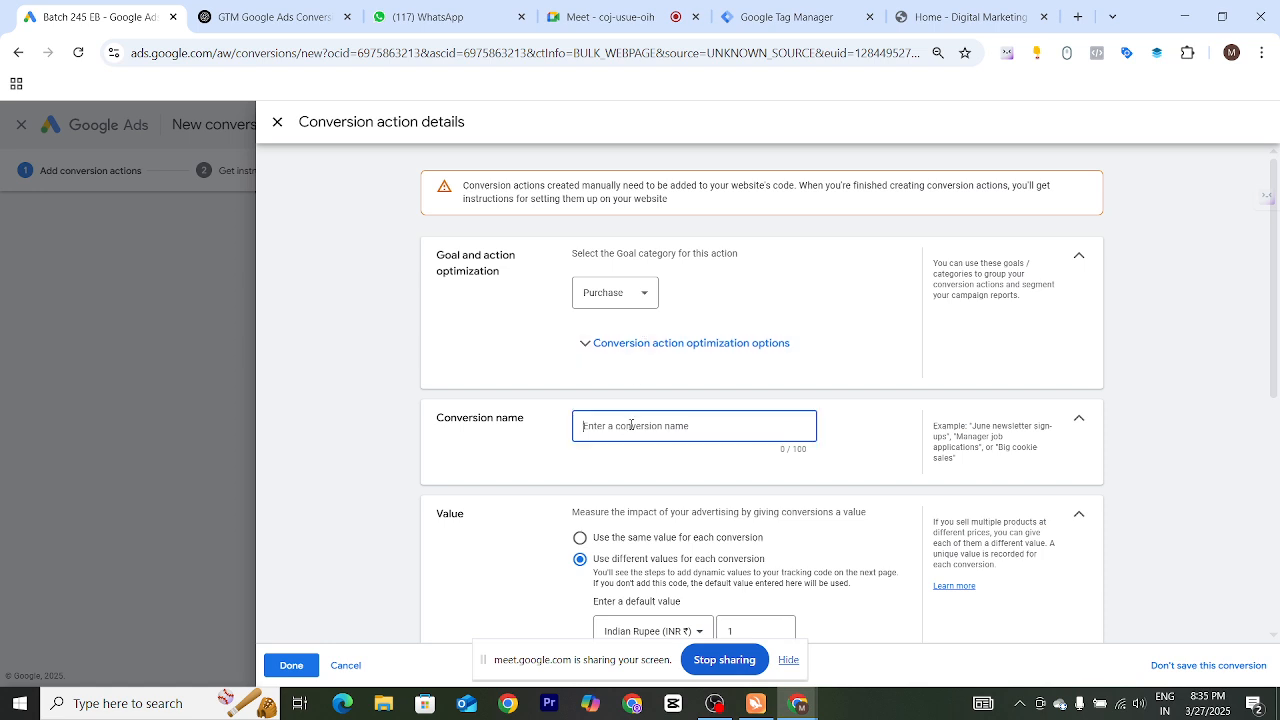
text(manser web purchase)
click(641, 454)
Try using the same value for each conversion, then switch back to different values per conversion
scroll(641, 454, down, 1)
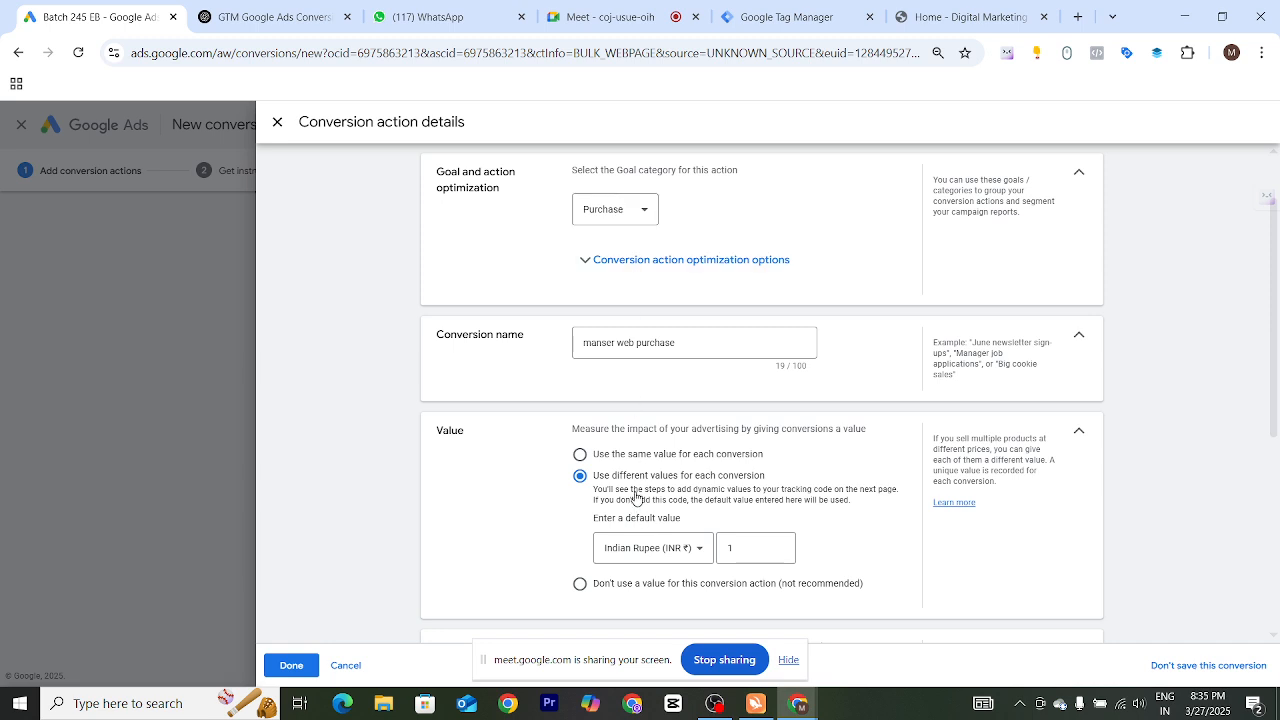
drag(594, 477, 762, 467)
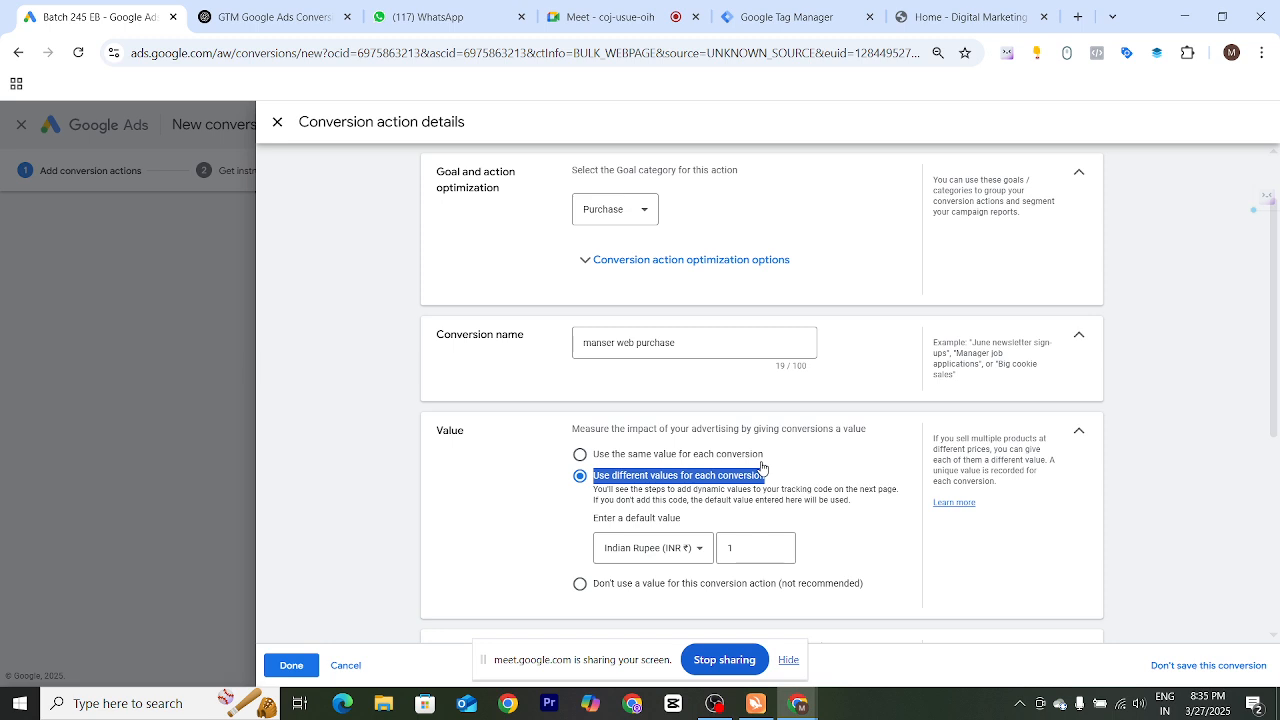
click(532, 513)
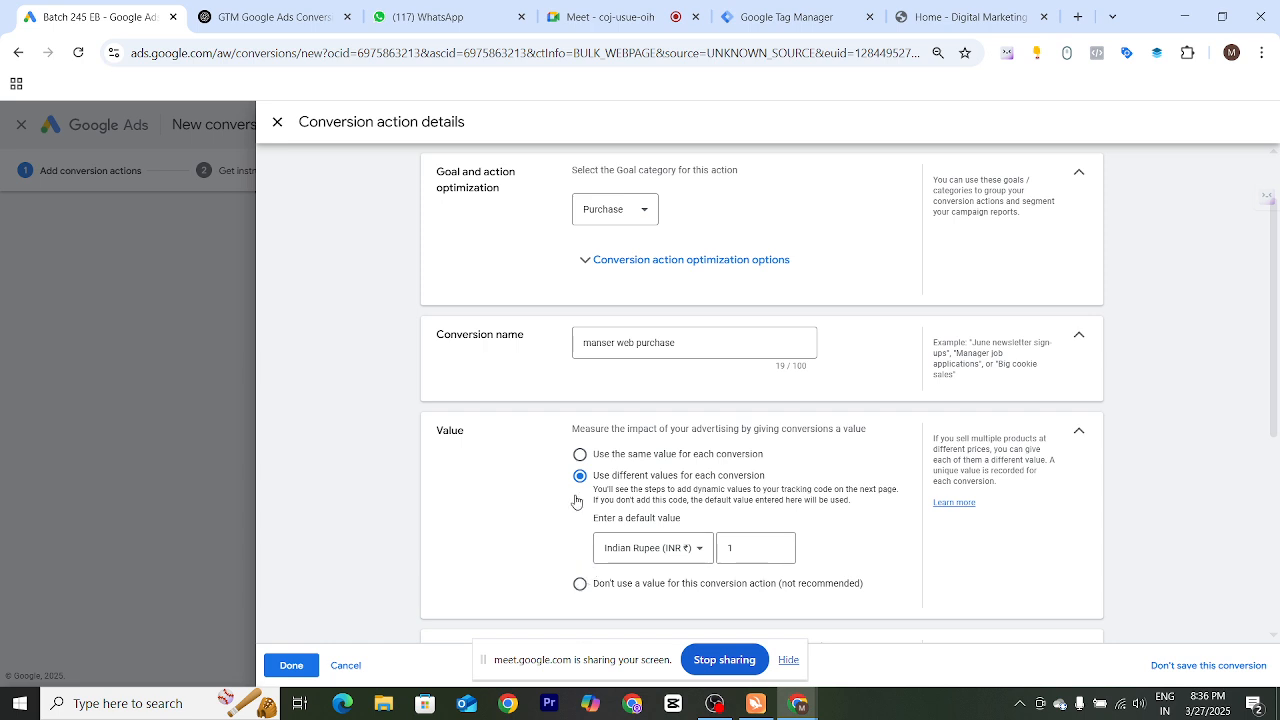
click(580, 454)
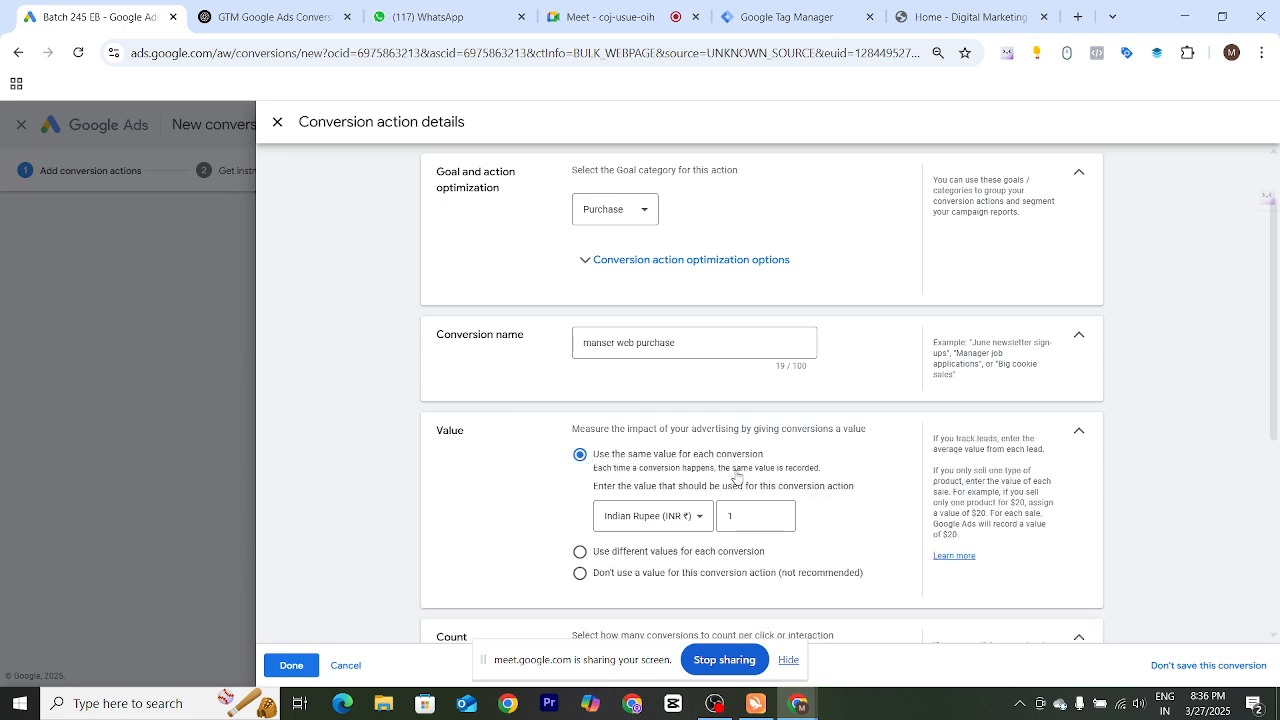
double_click(748, 514)
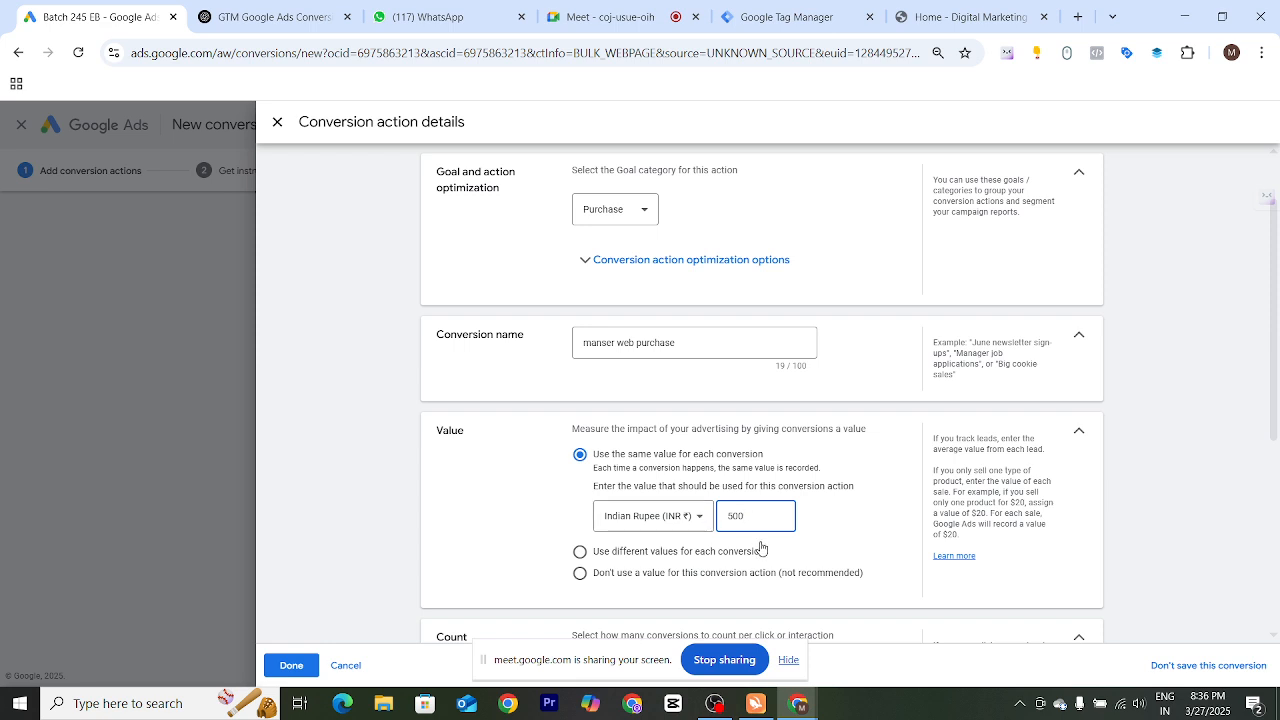
click(580, 553)
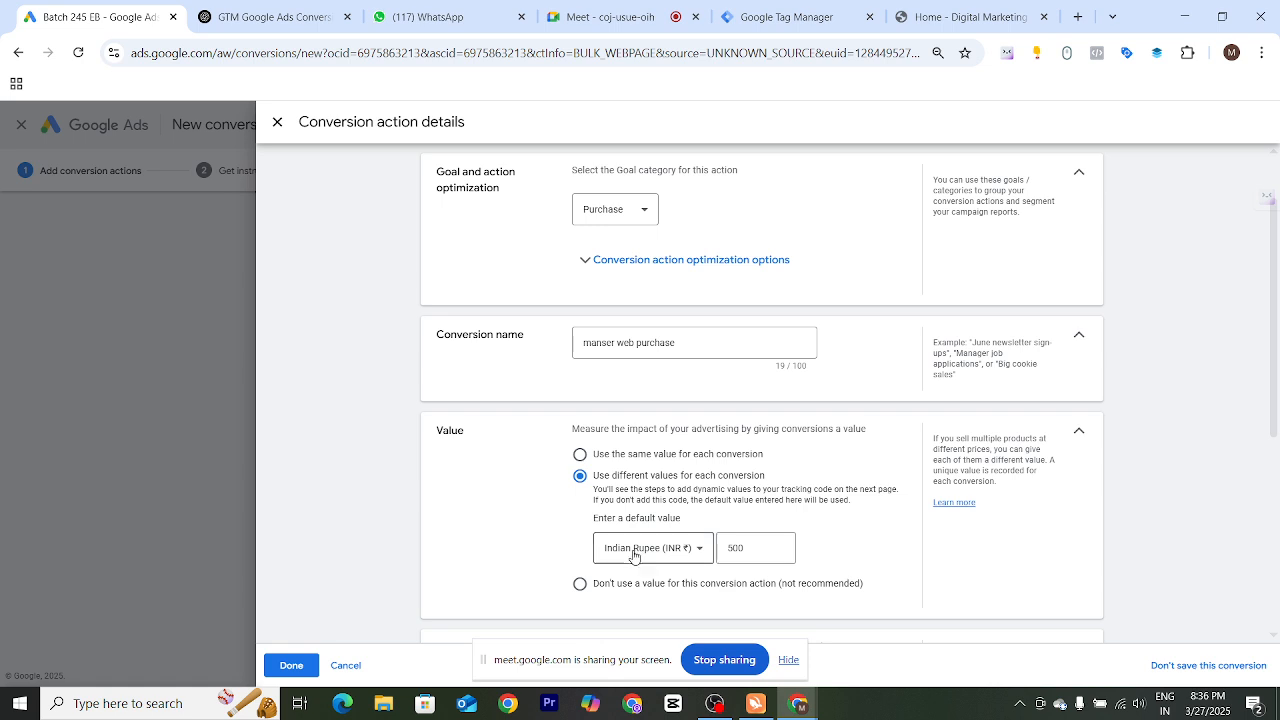
Set the default conversion value to 1 Indian Rupee
click(755, 546)
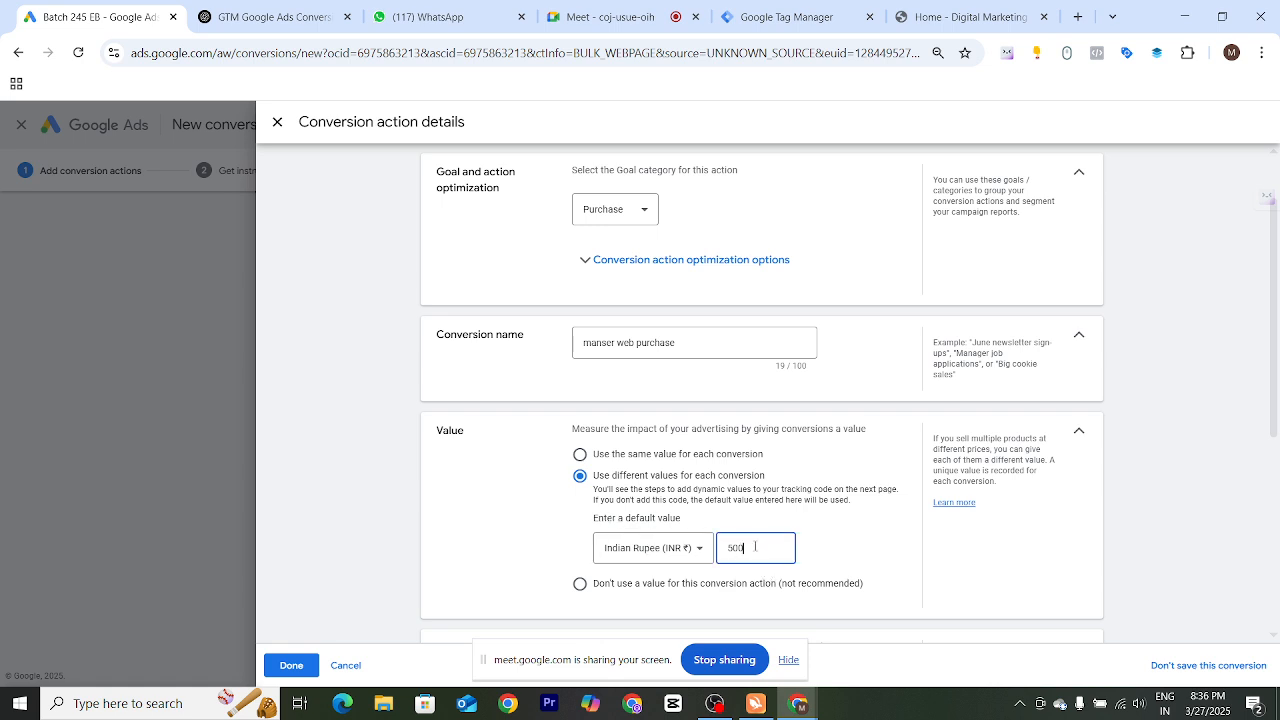
key(BackSpace)
text(1)
Review the count, conversion window, attribution and enhanced conversion settings
click(502, 526)
scroll(584, 495, down, 3)
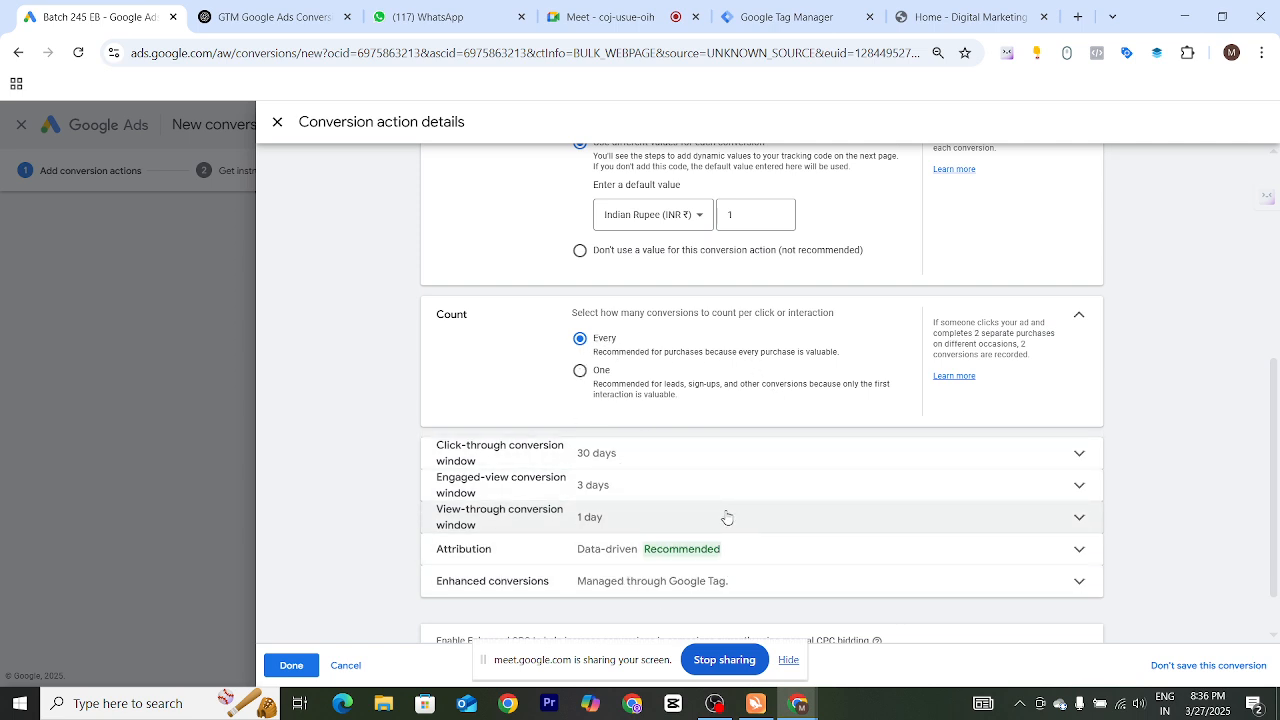
scroll(722, 512, down, 1)
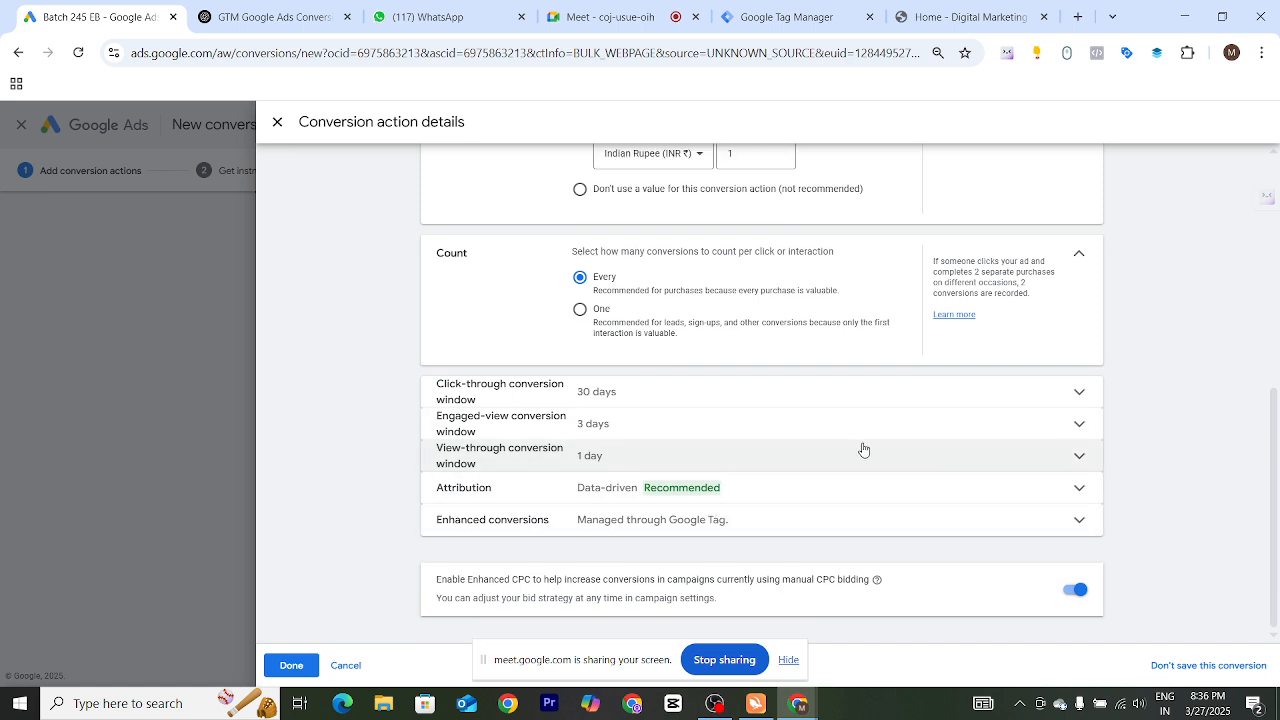
Save the purchase conversion action and continue to the setup instructions
click(787, 661)
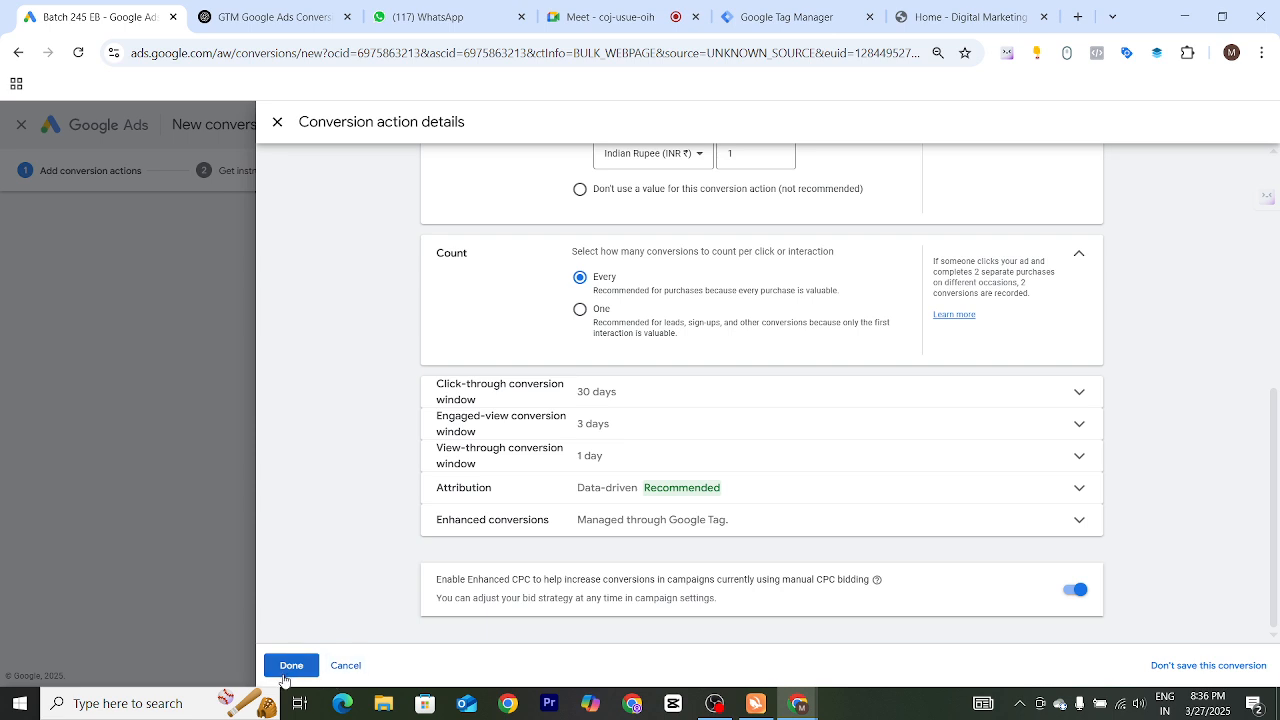
click(291, 665)
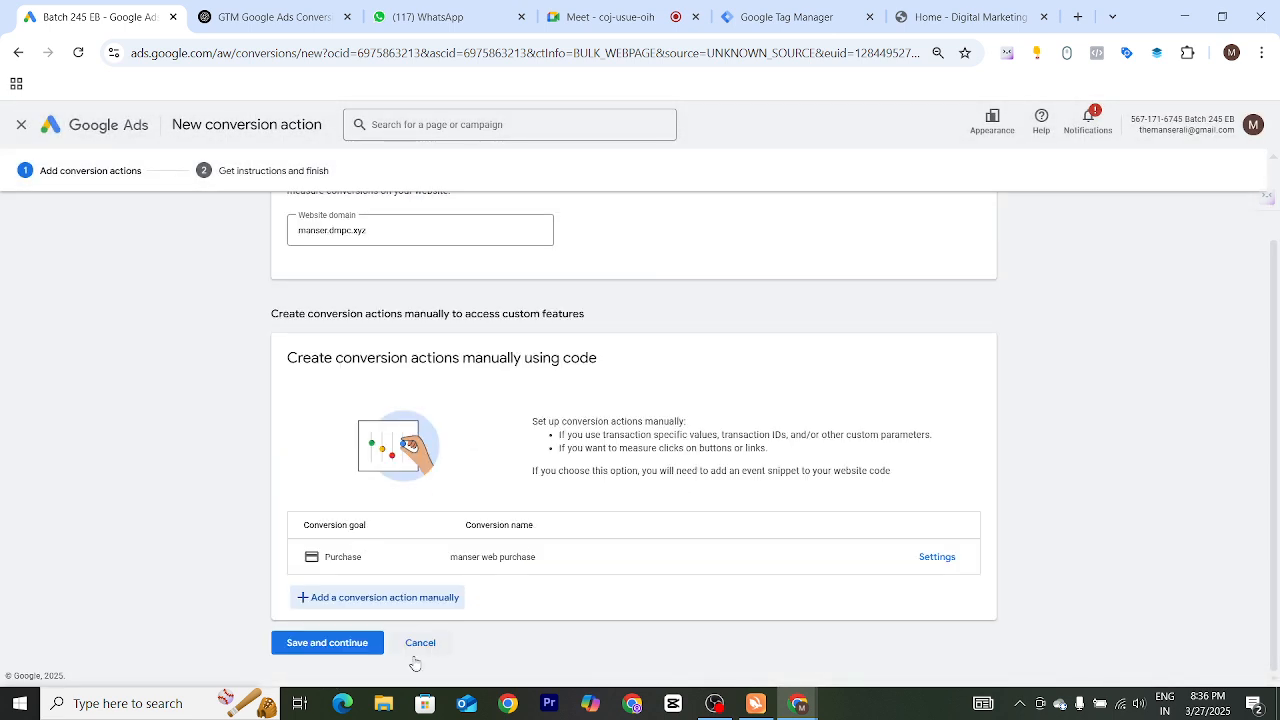
click(328, 643)
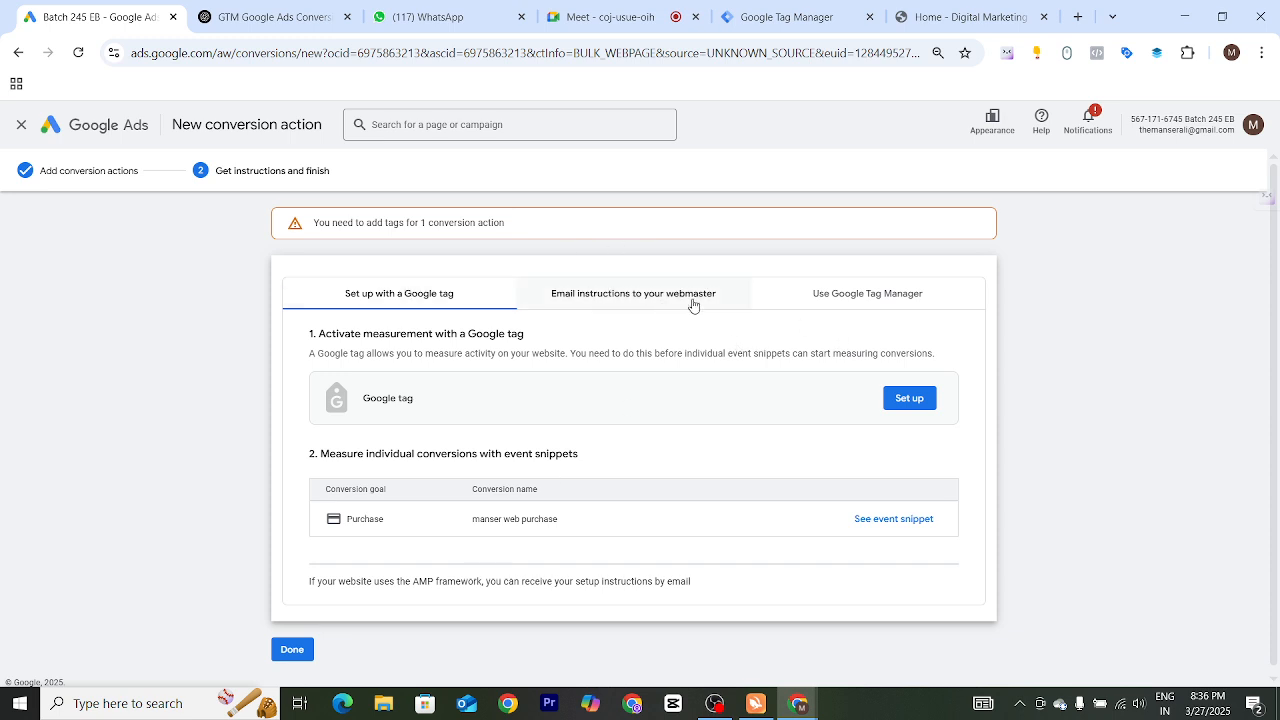
Open the Google Tag Manager setup instructions showing the conversion ID and label
click(866, 297)
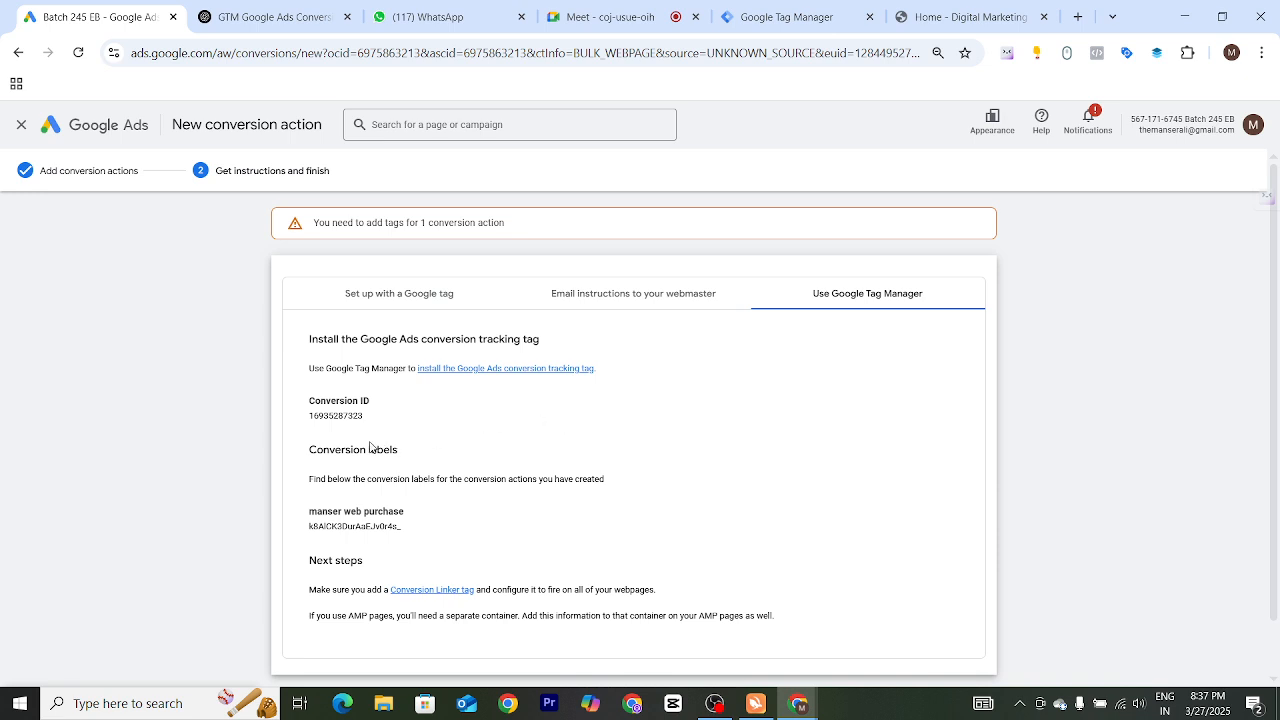
double_click(344, 415)
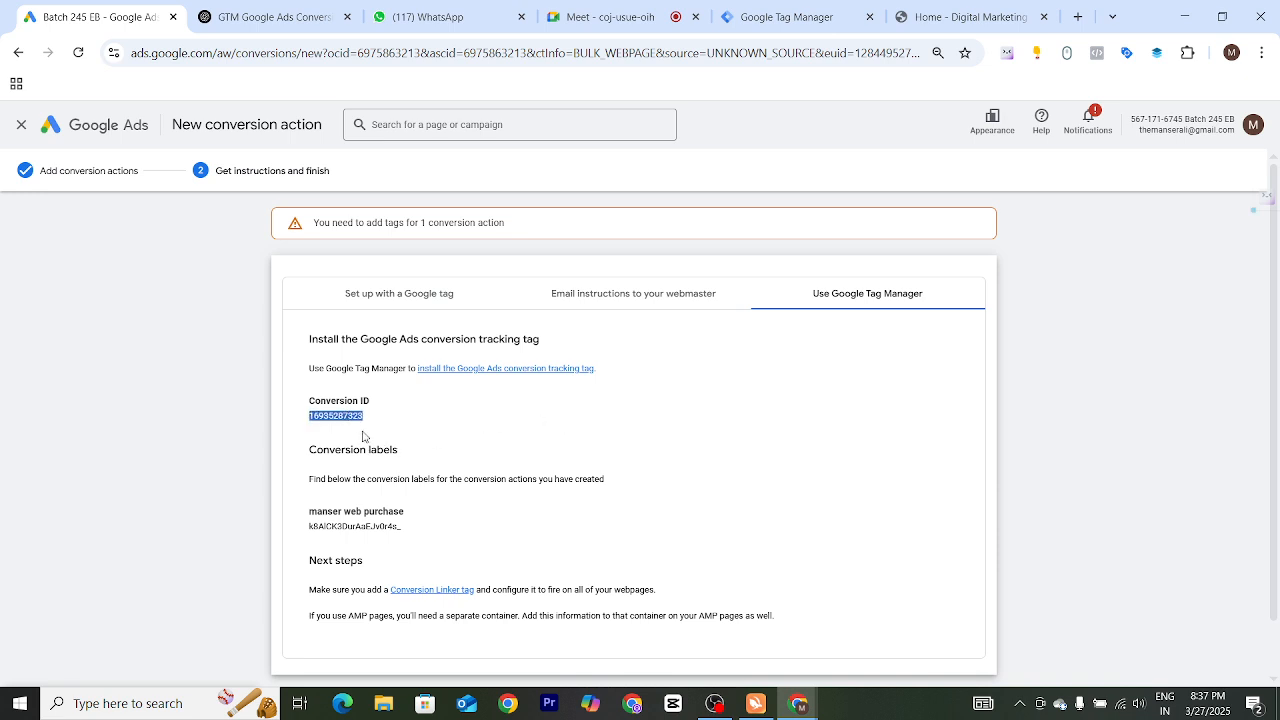
double_click(356, 525)
click(443, 548)
Open the tags list of the wb manser.dmps.xyz container in Tag Manager
click(797, 20)
scroll(220, 468, down, 2)
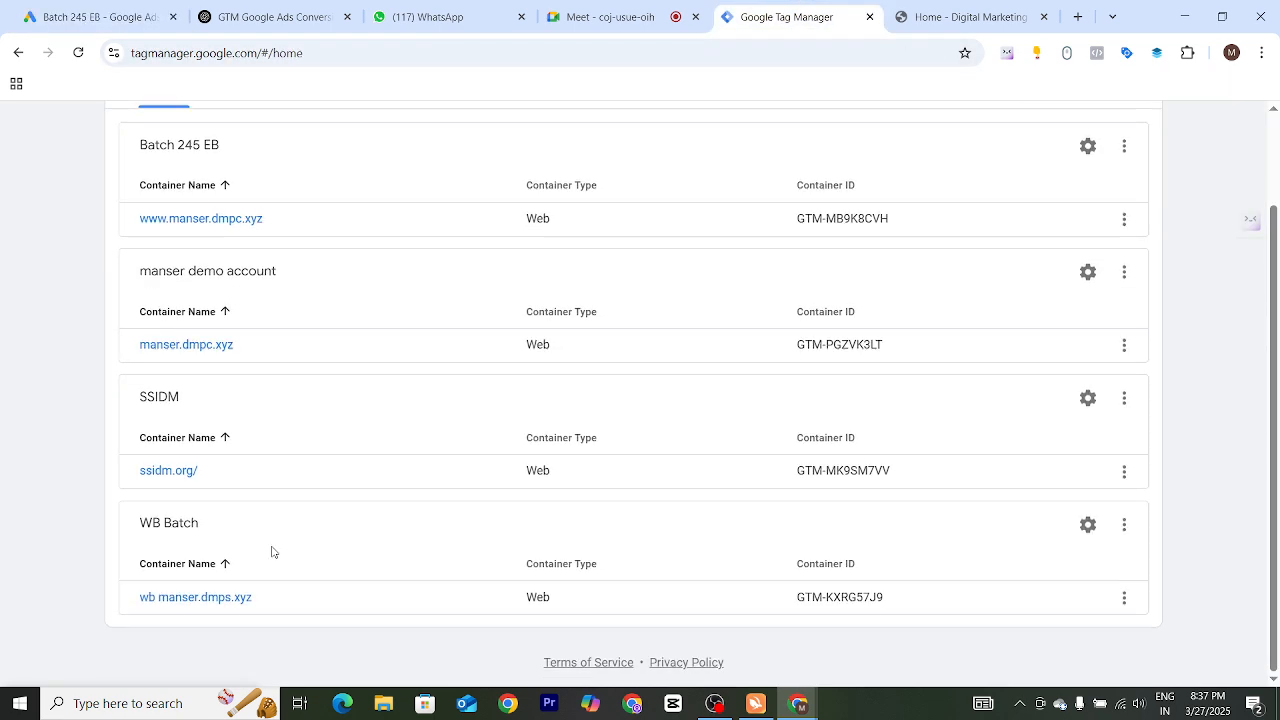
click(185, 600)
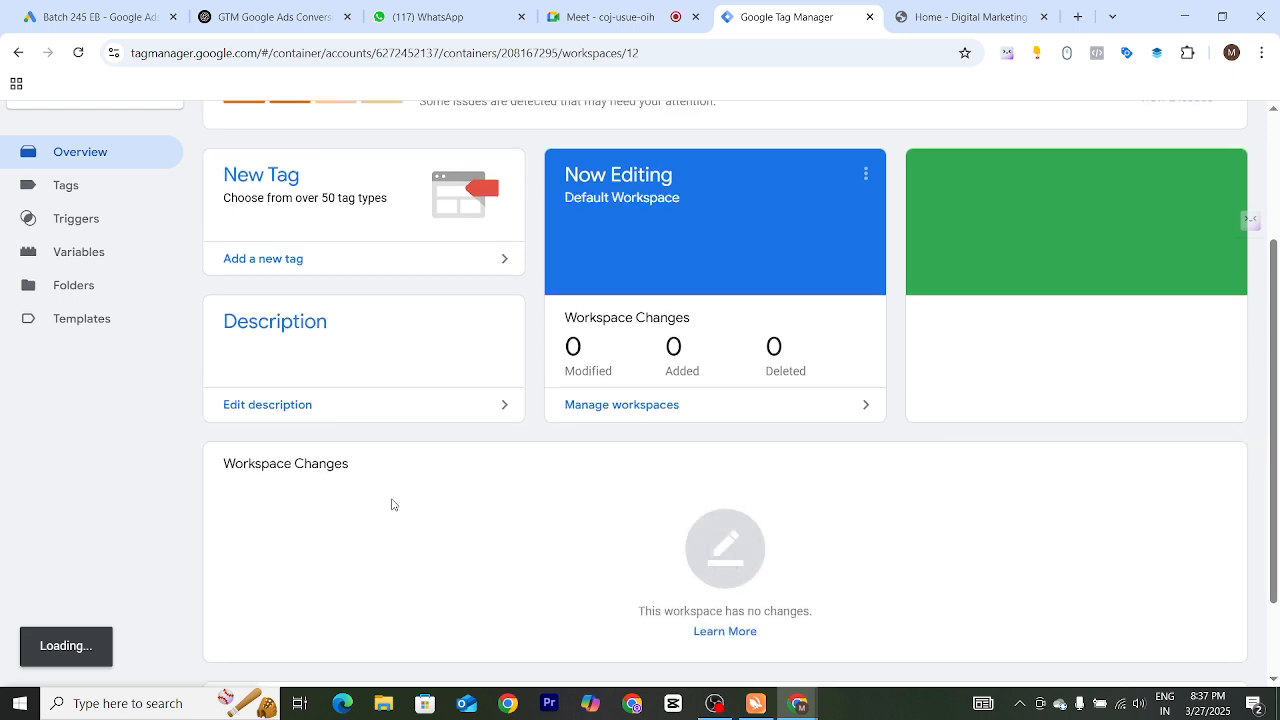
click(70, 184)
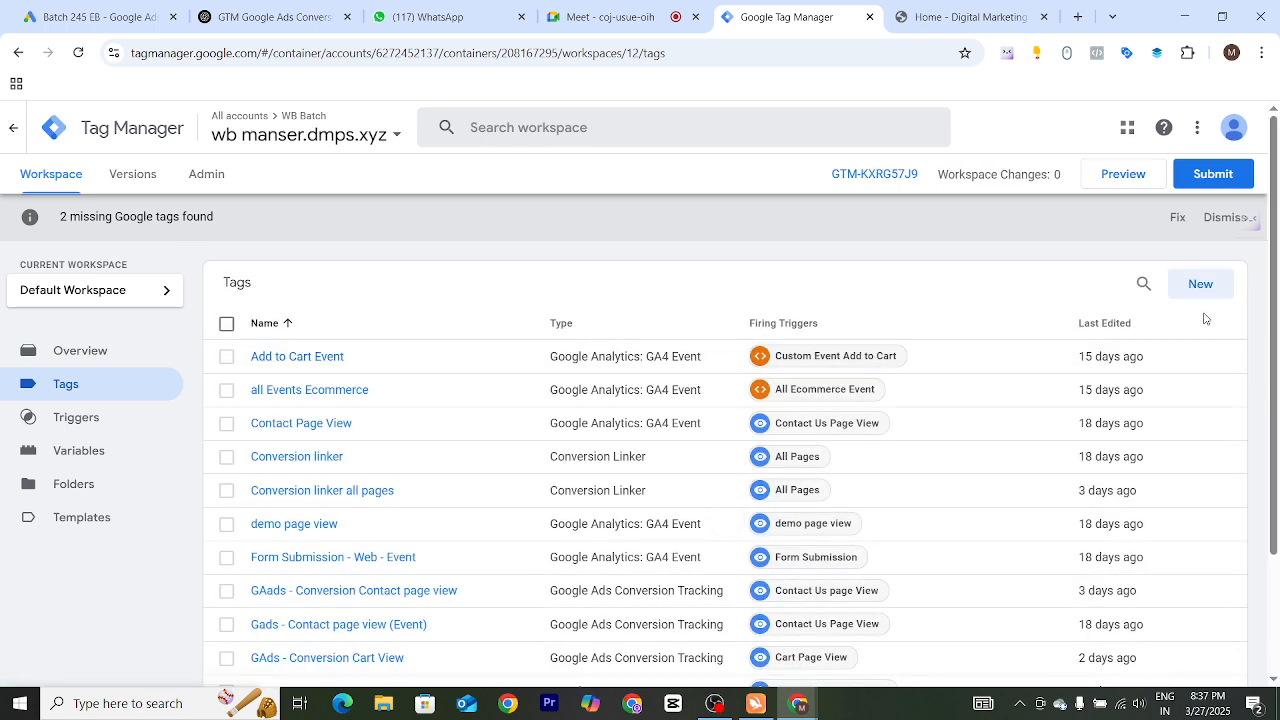
Create a new tag named 'Gads Purchase Conversion Tracking'
click(1204, 292)
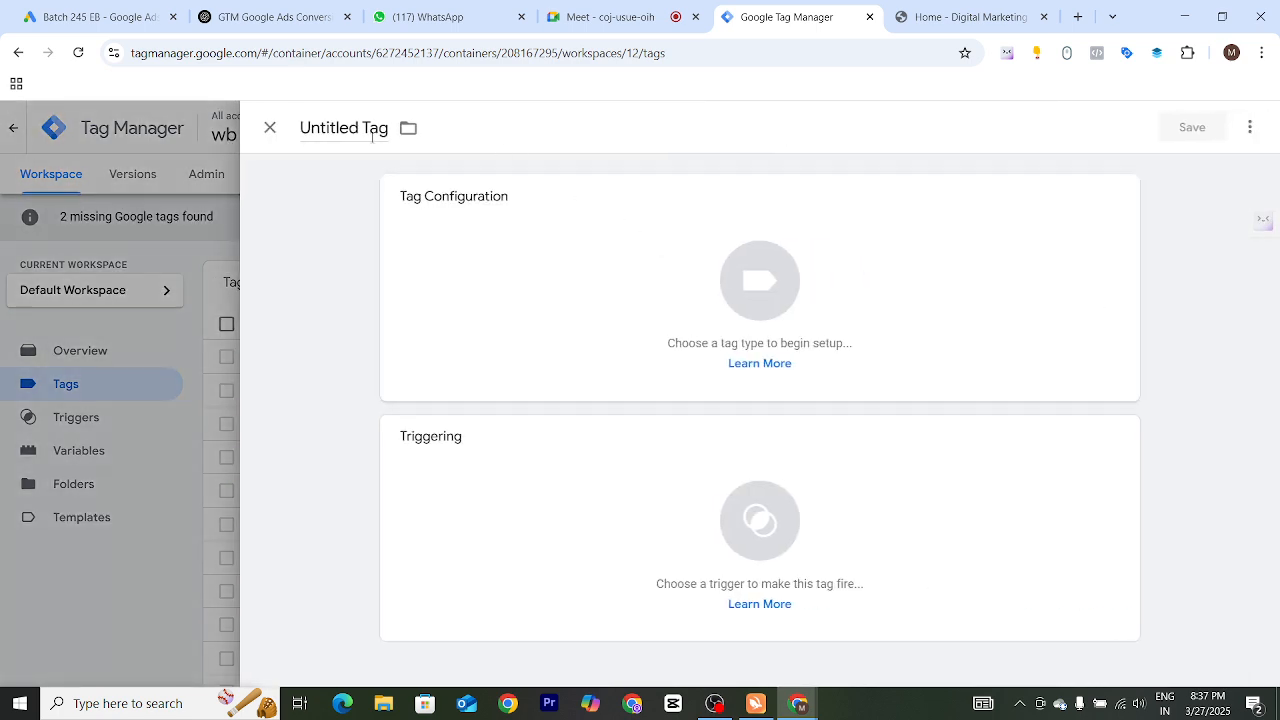
drag(300, 128, 389, 128)
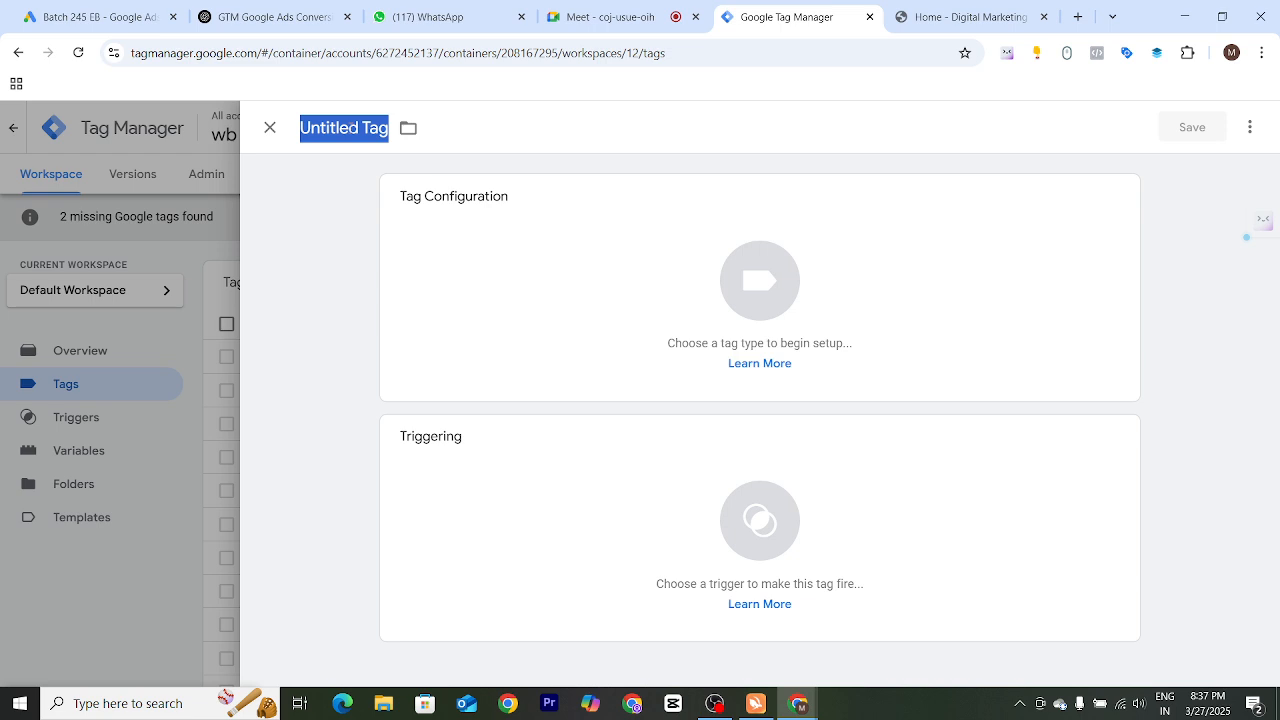
text(PUrch)
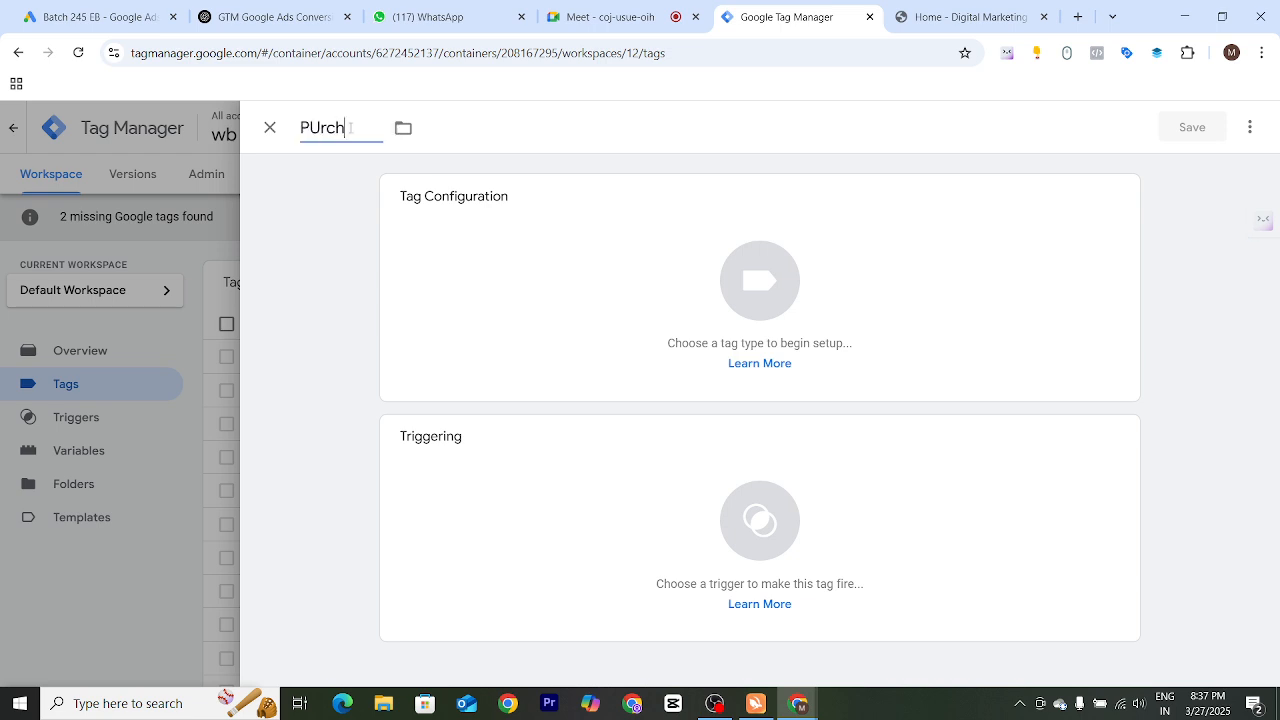
key(BackSpace)
key(BackSpace)
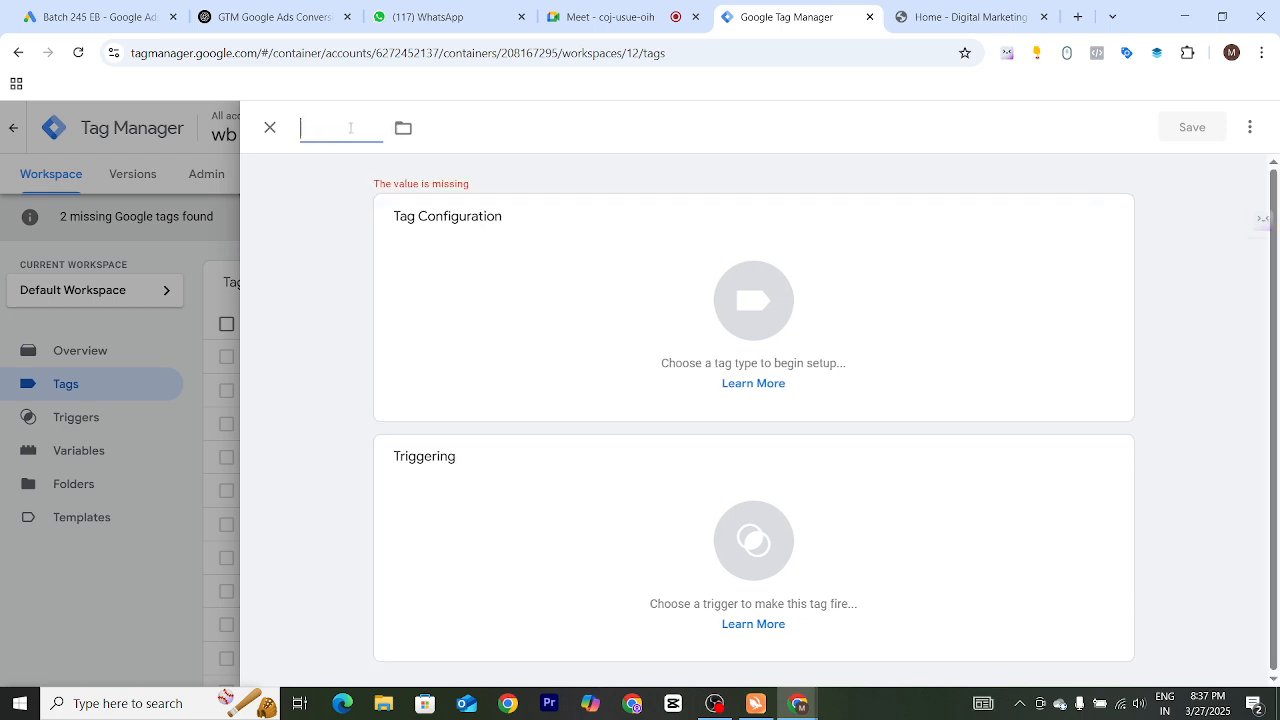
text(PUr)
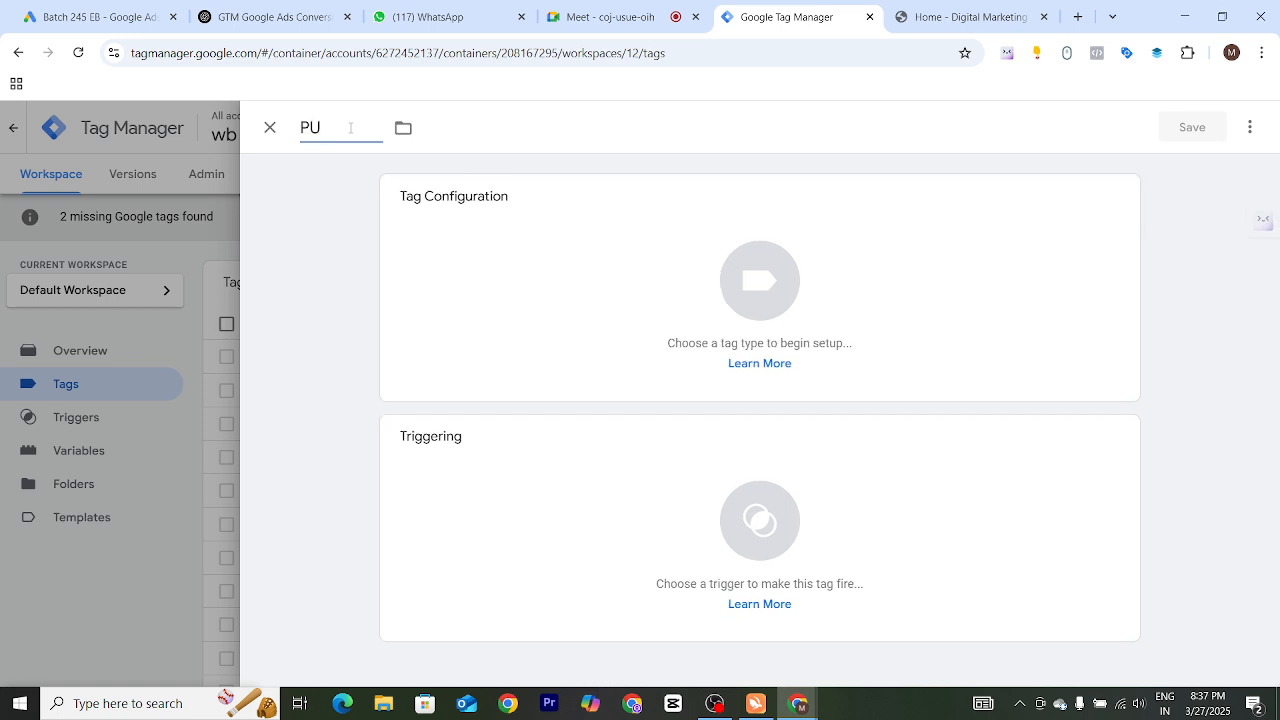
key(BackSpace)
key(BackSpace)
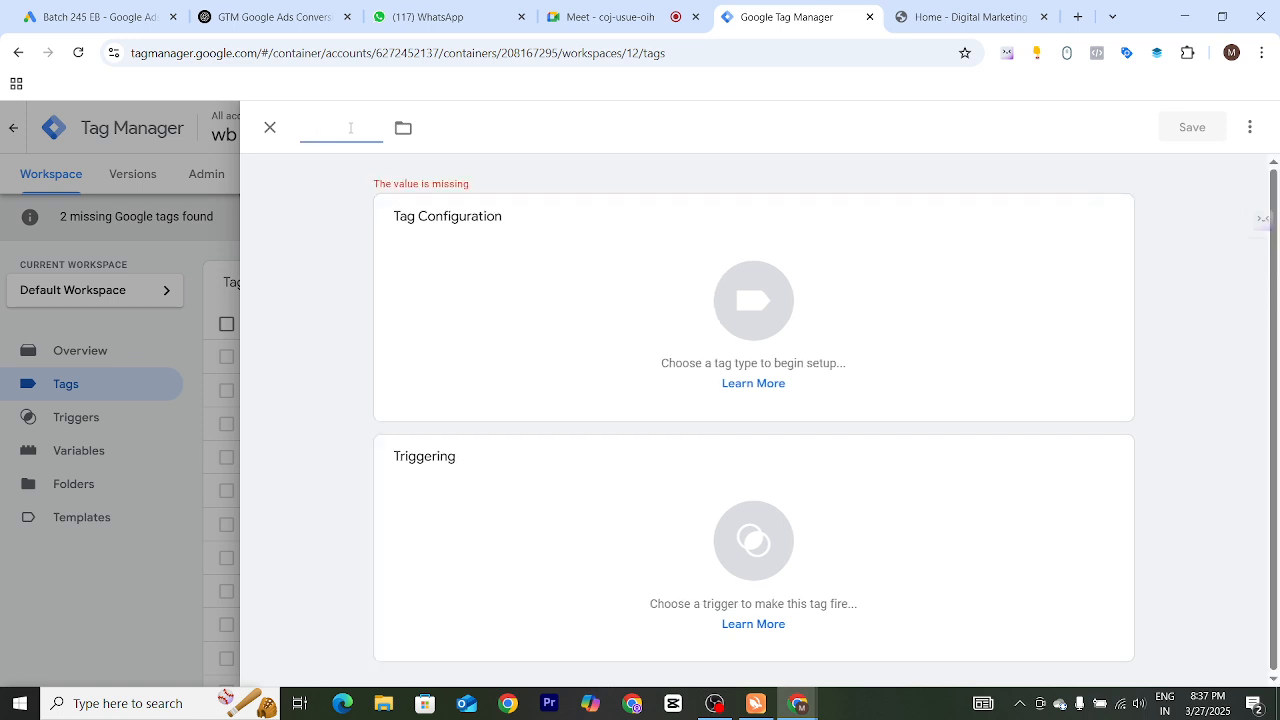
text(D)
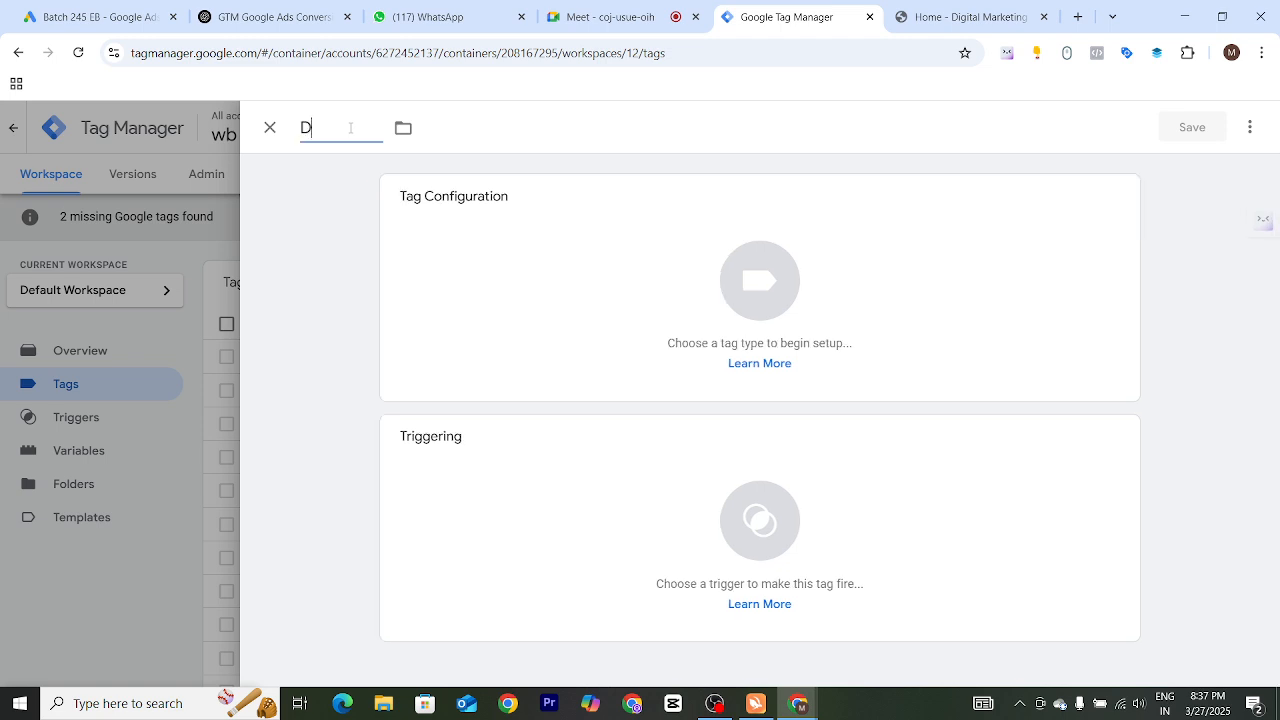
key(BackSpace)
text(Gads Purchase)
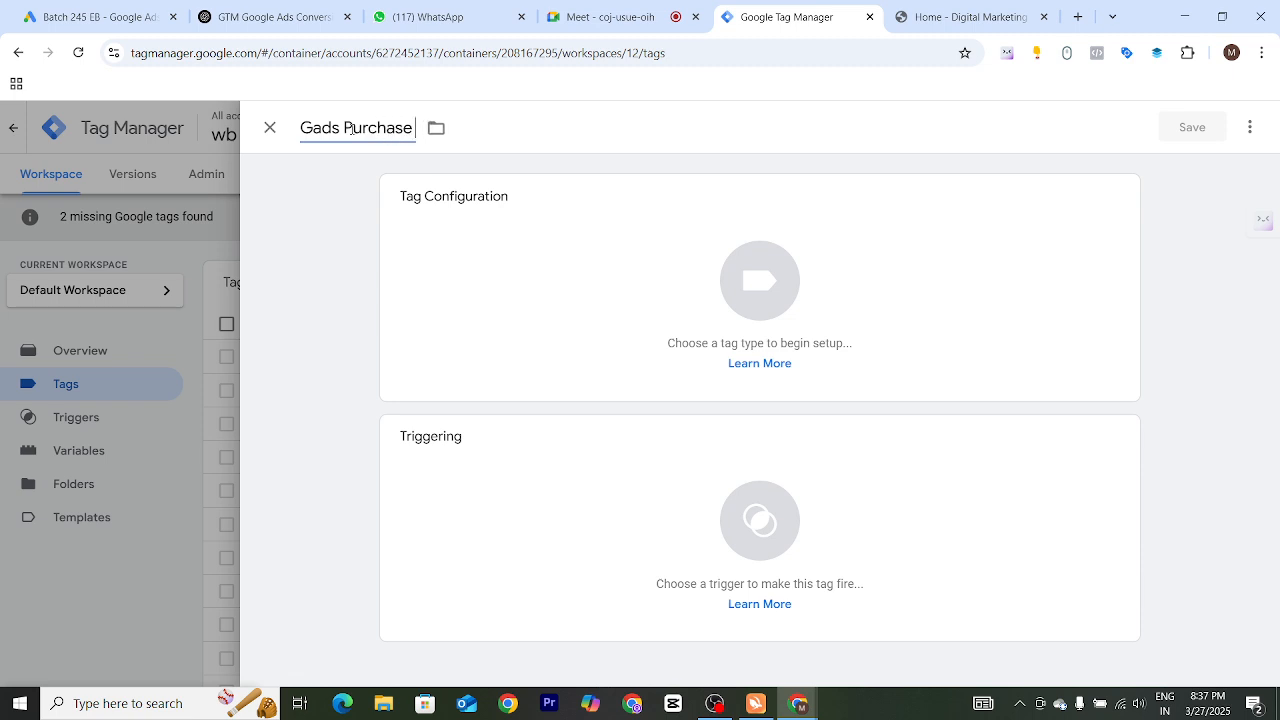
text( Conversi)
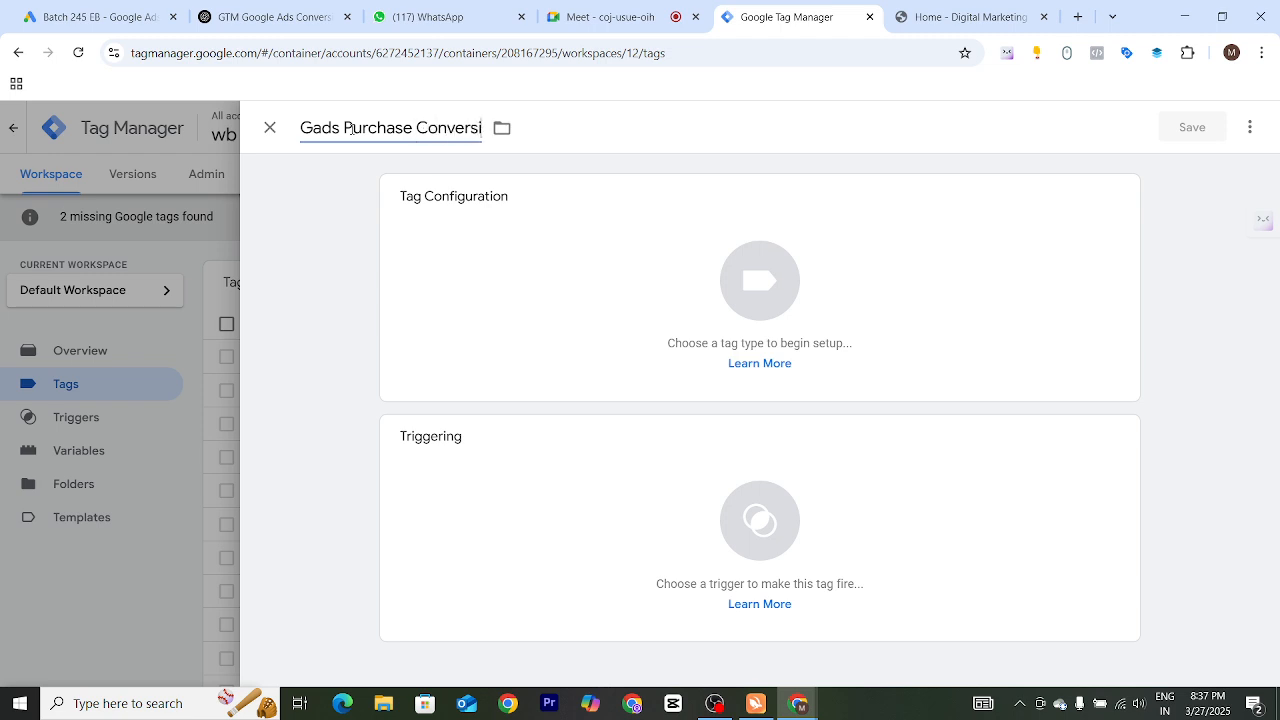
text(on Tracking)
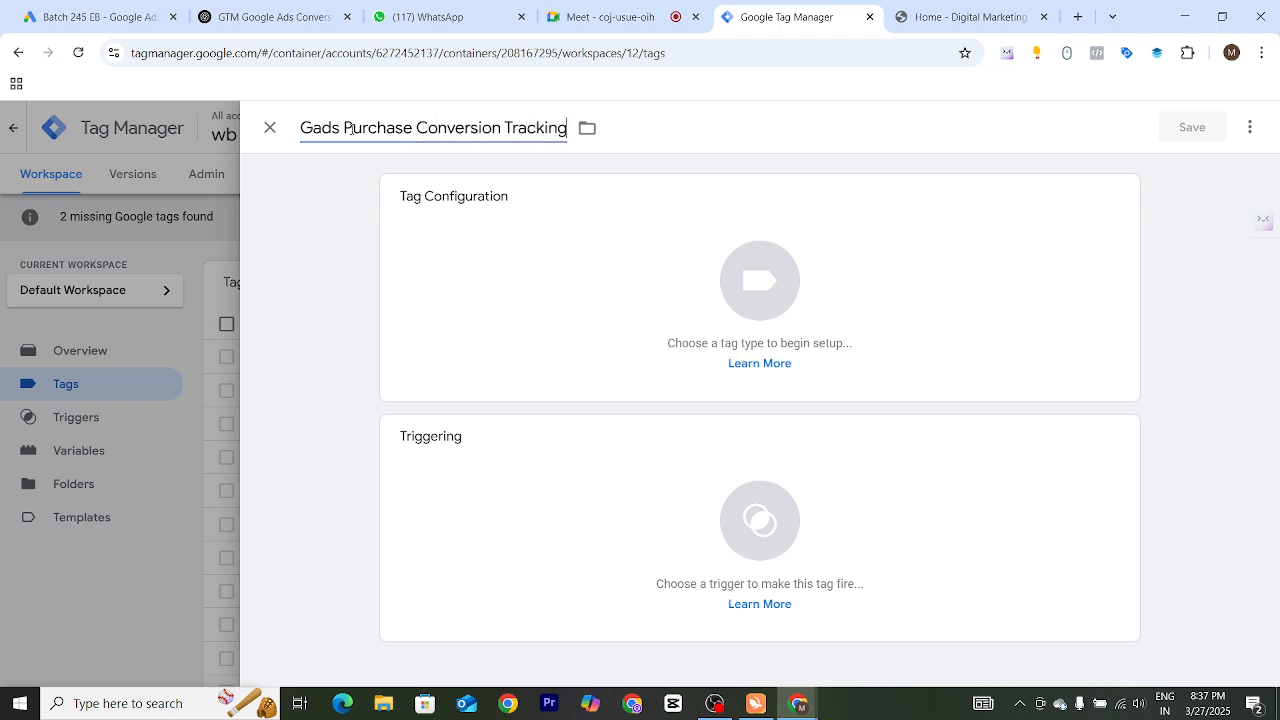
Set the tag type to Google Ads Conversion Tracking
drag(347, 128, 590, 235)
click(590, 235)
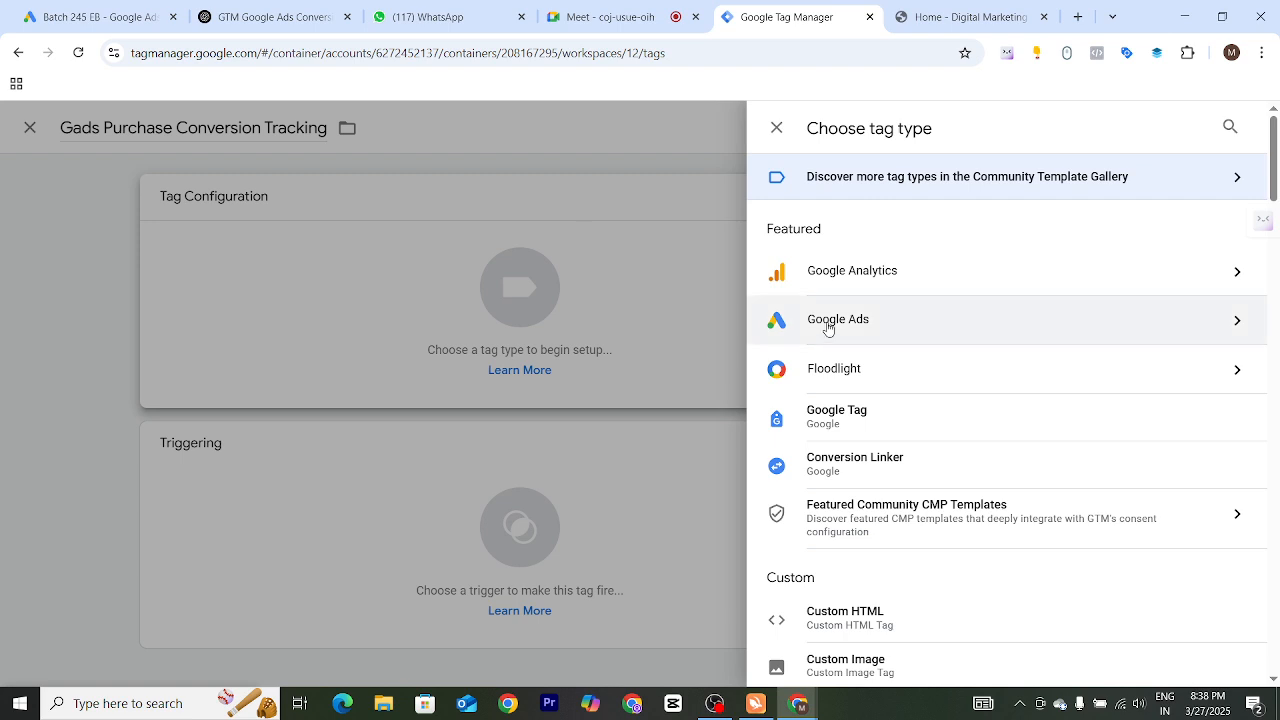
click(827, 320)
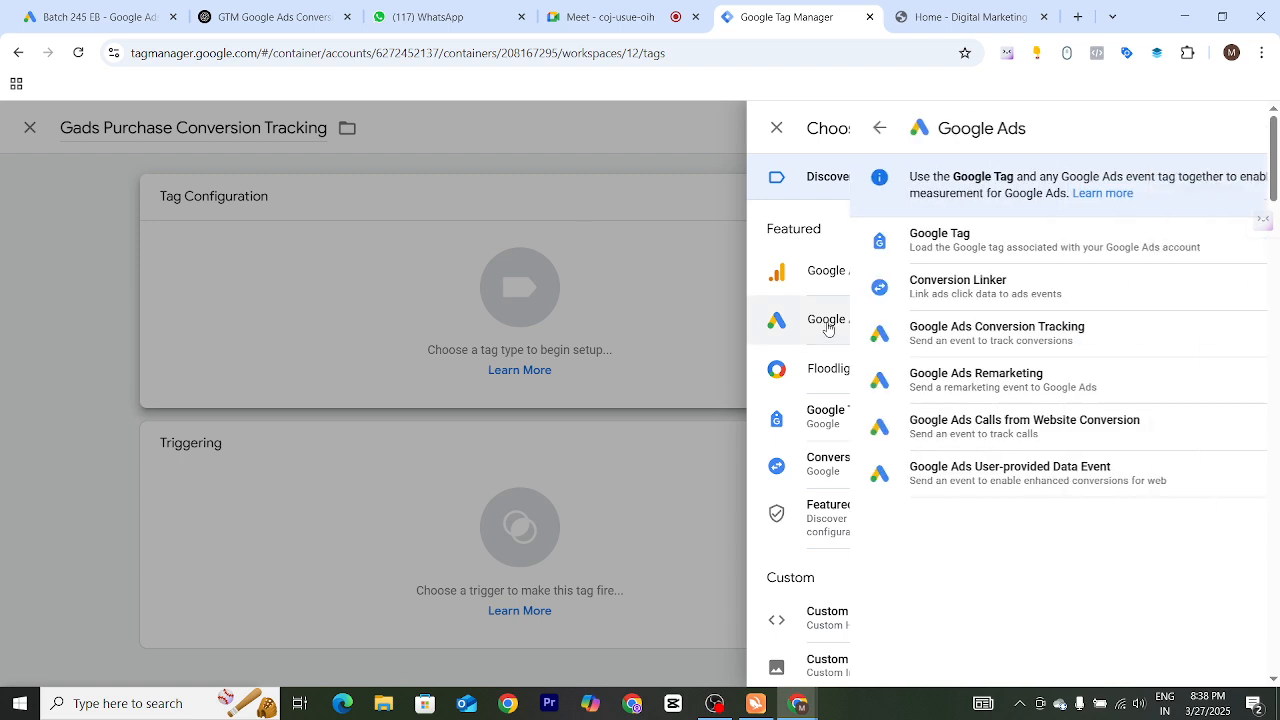
click(958, 332)
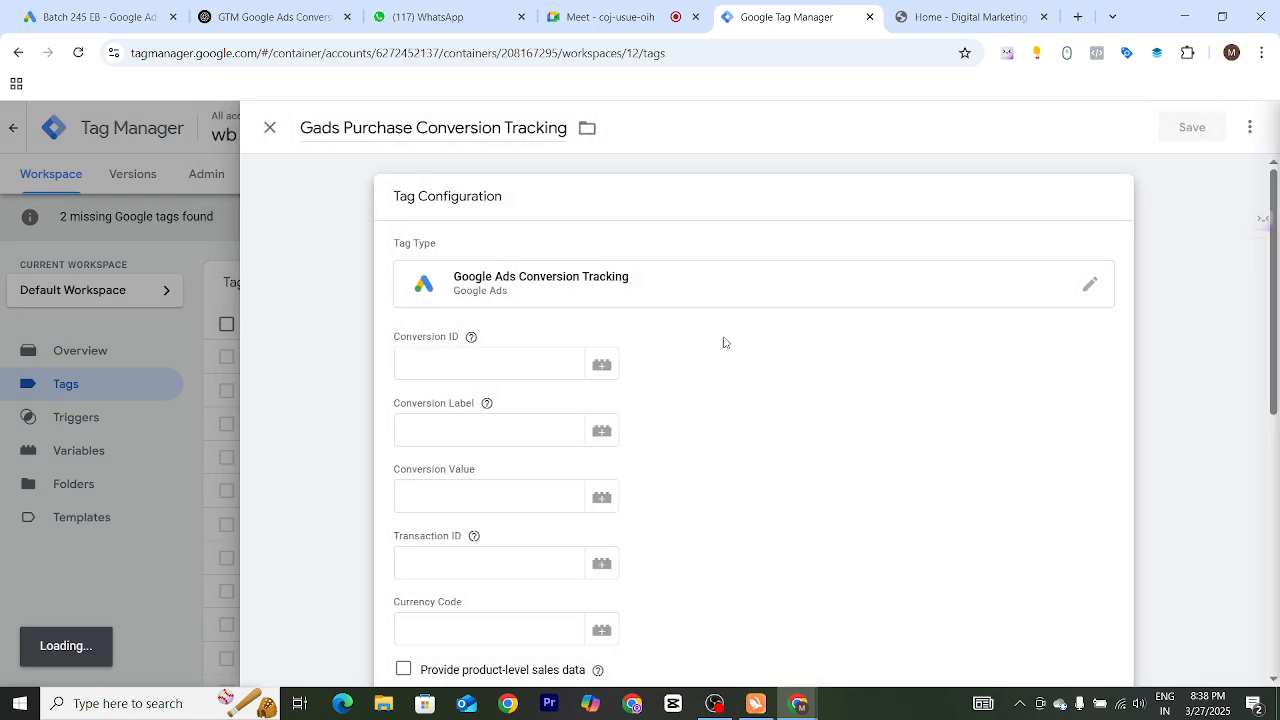
click(491, 366)
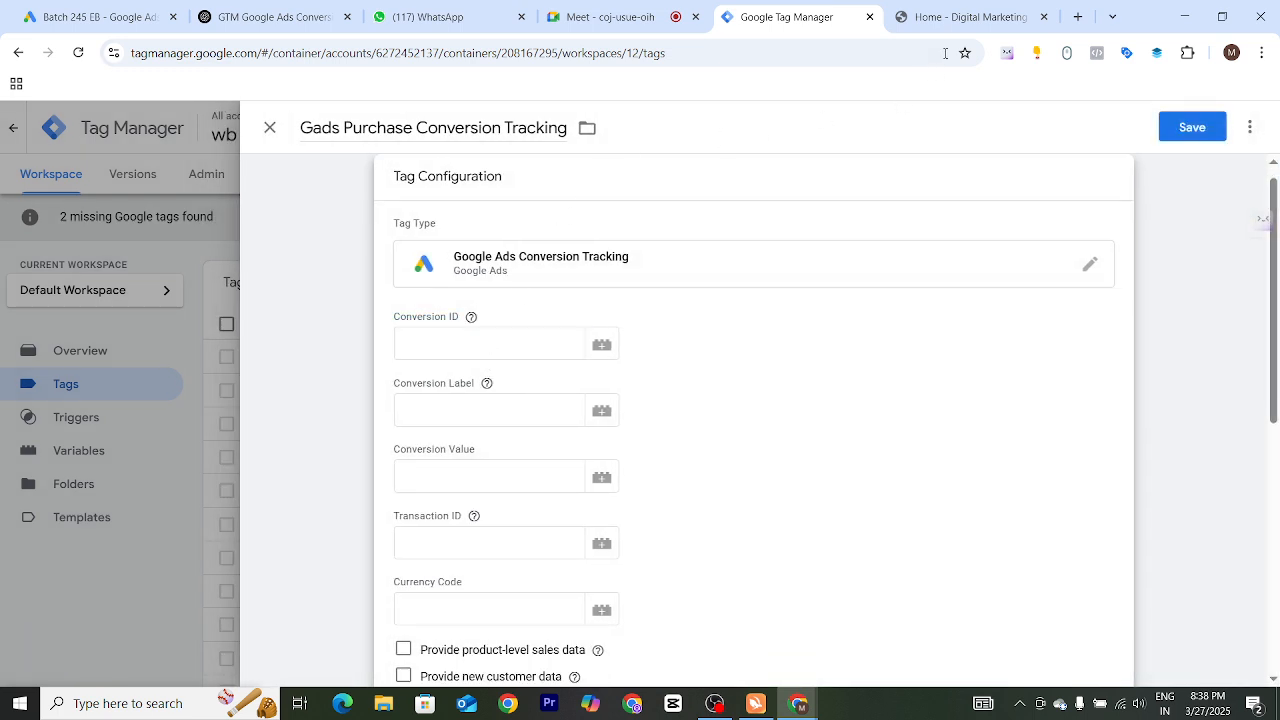
click(610, 16)
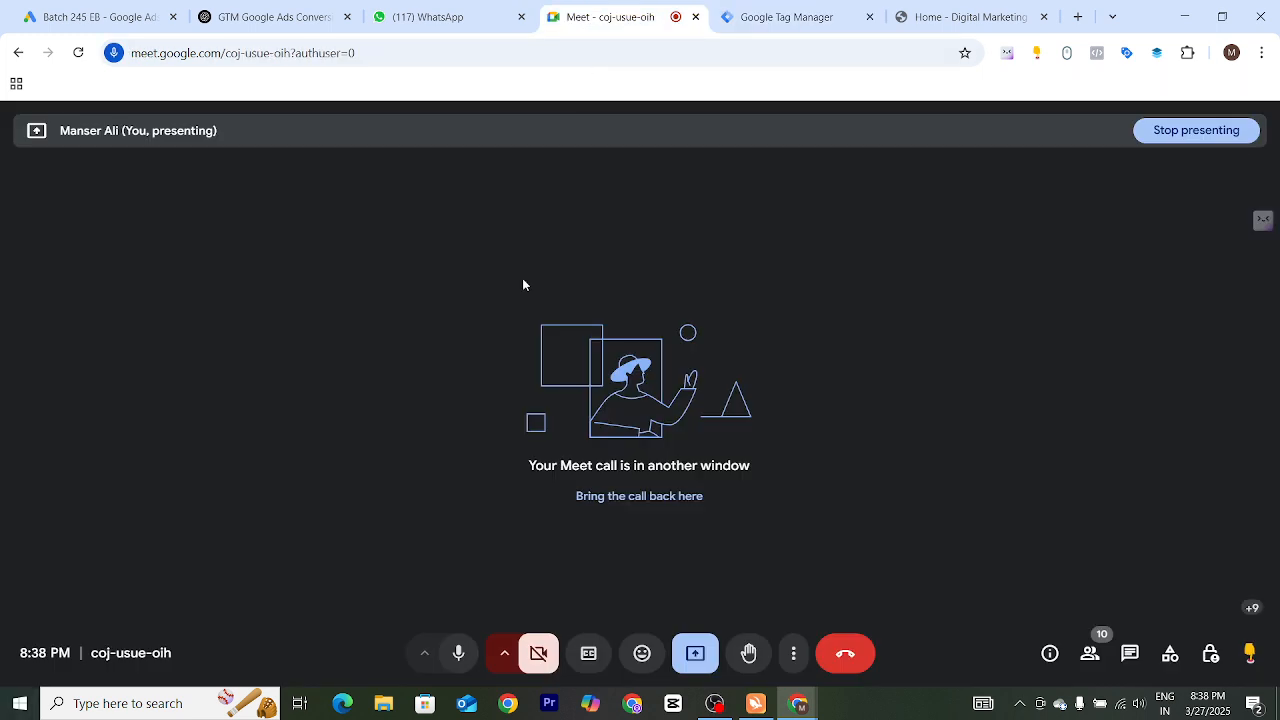
click(857, 8)
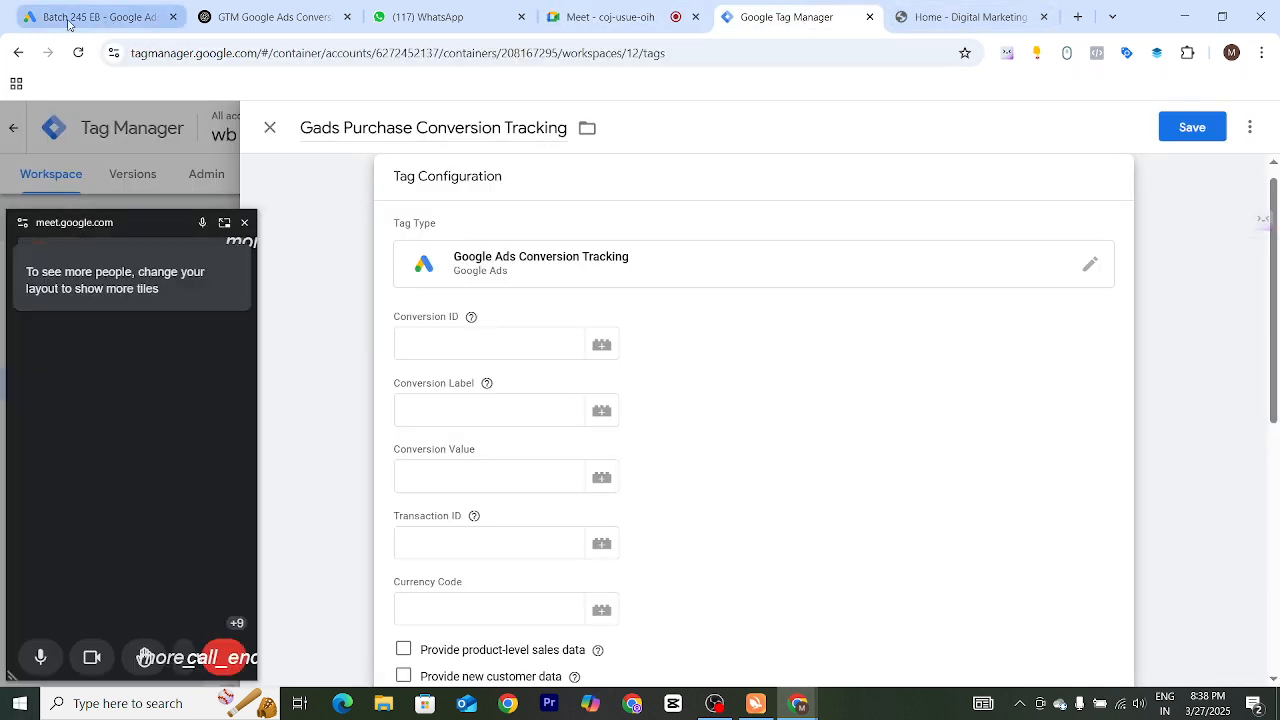
Copy the conversion ID from the Google Ads instructions into the tag's Conversion ID field
click(68, 22)
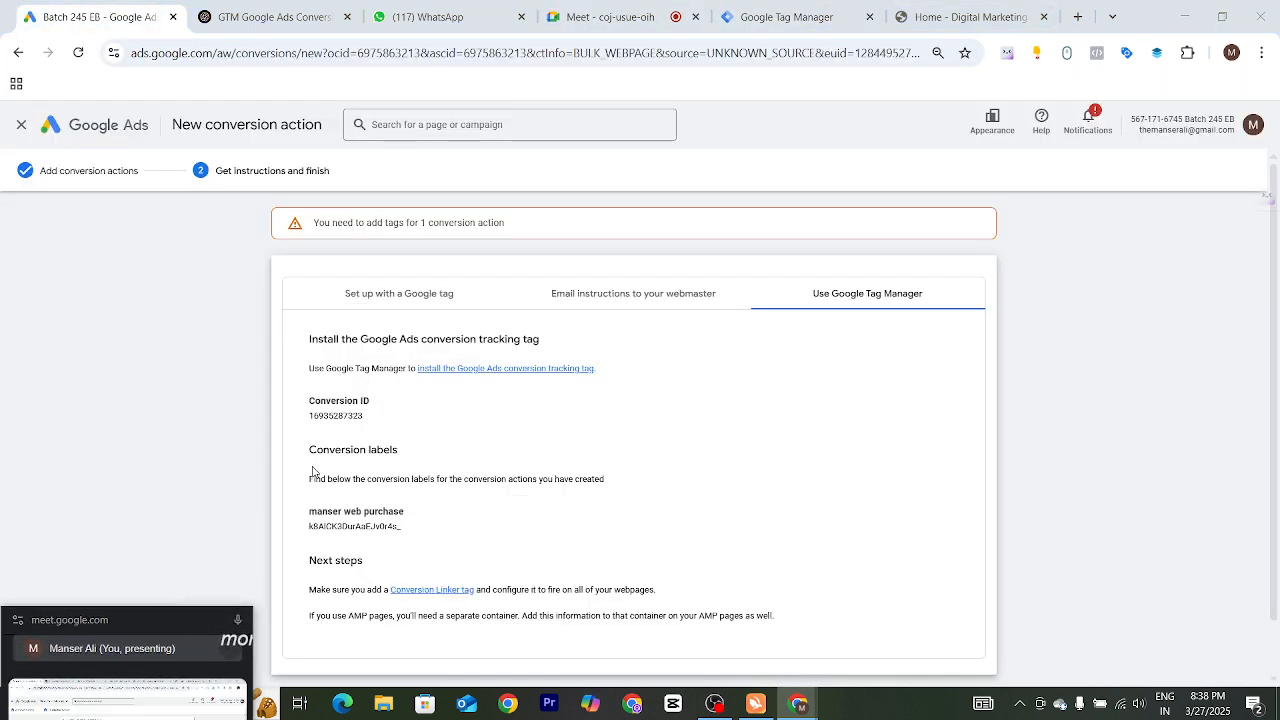
double_click(336, 416)
key(ctrl+c)
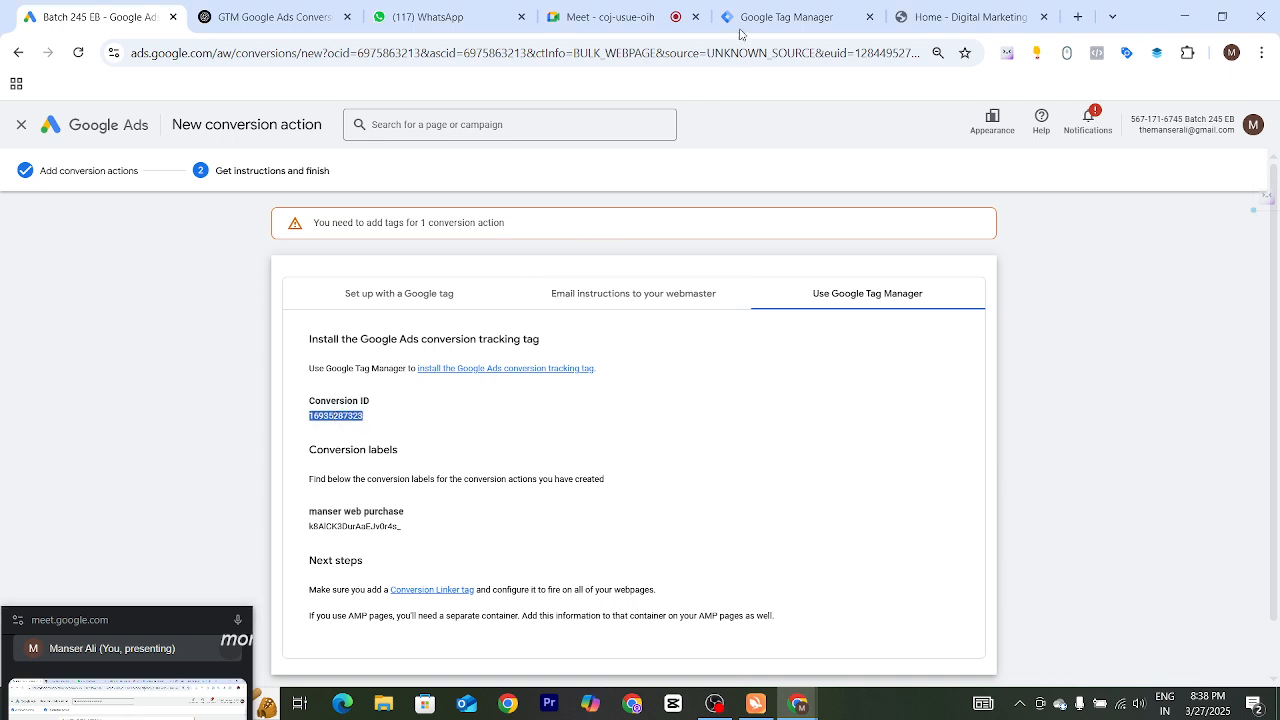
click(780, 18)
click(436, 348)
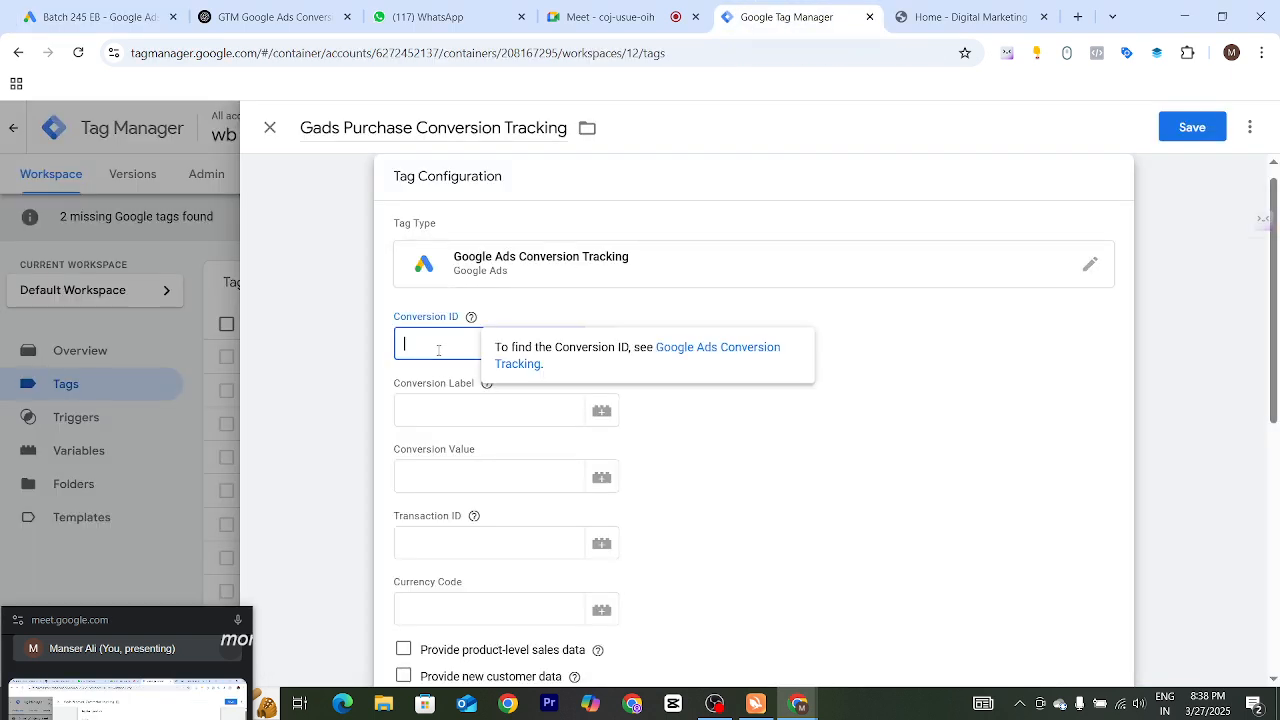
key(ctrl+v)
click(425, 425)
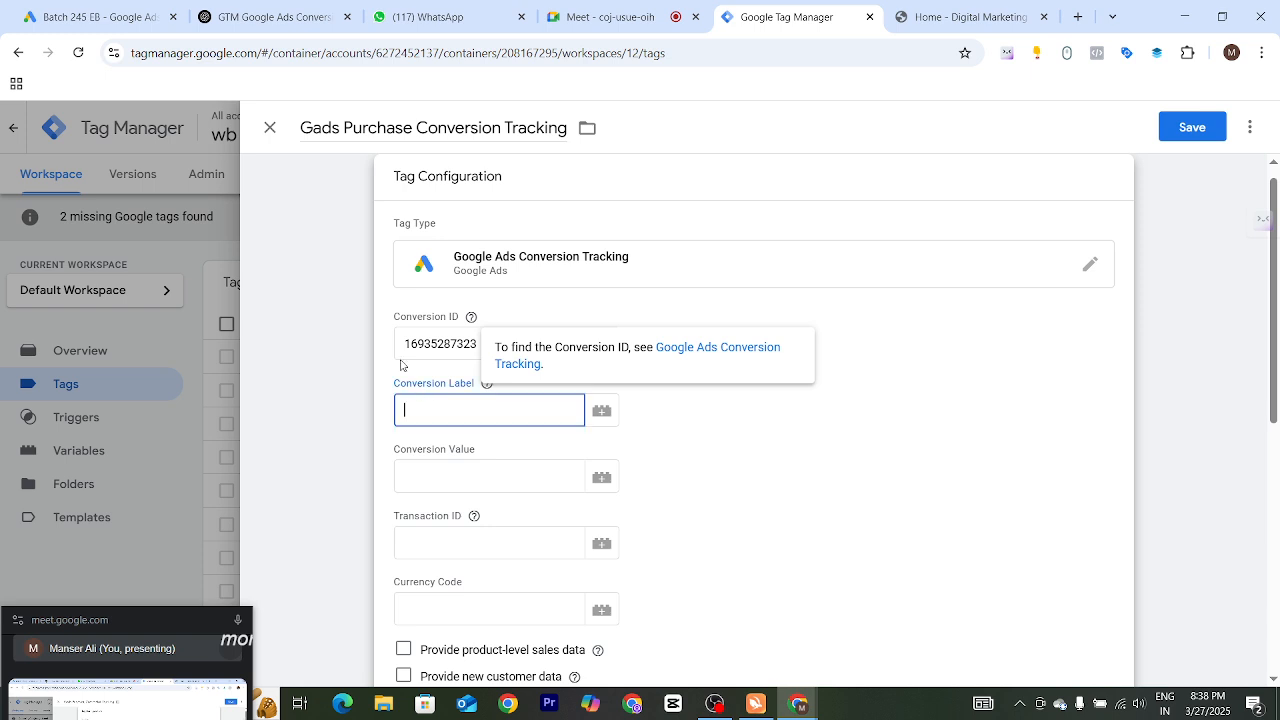
Copy the 'manser web purchase' conversion label from Google Ads into the tag's Conversion Label field
click(100, 17)
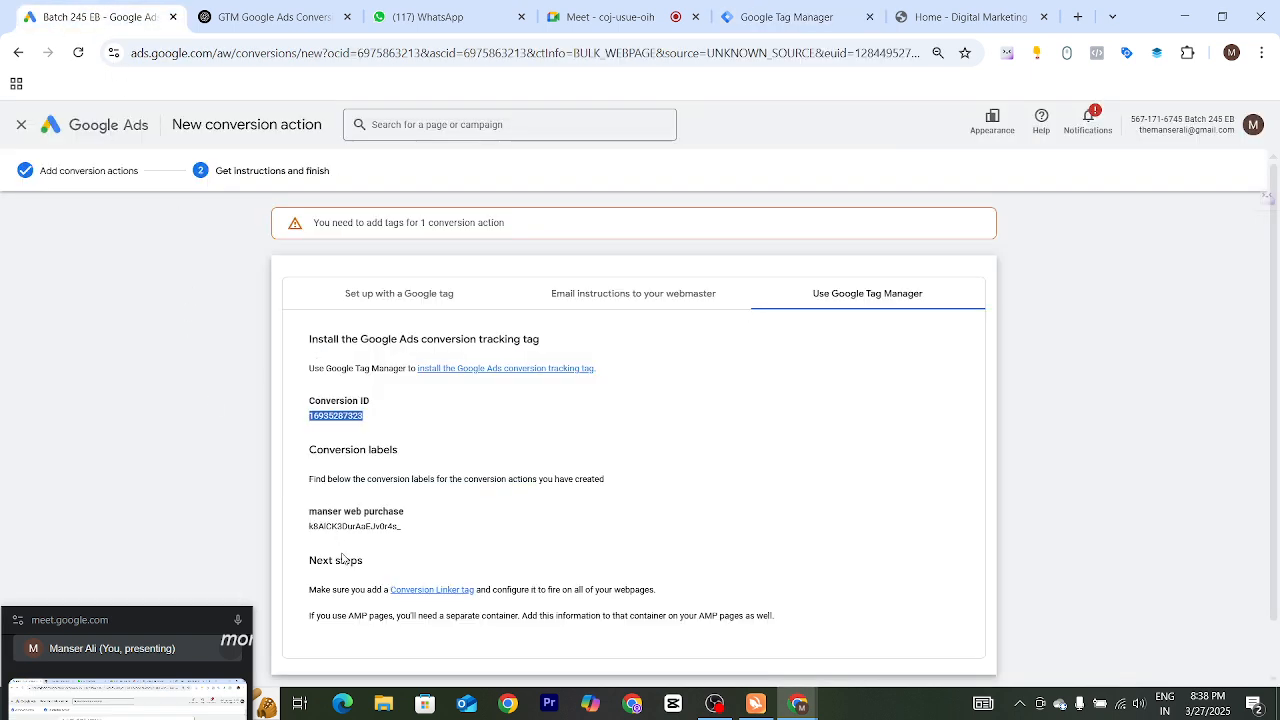
double_click(343, 527)
key(ctrl+c)
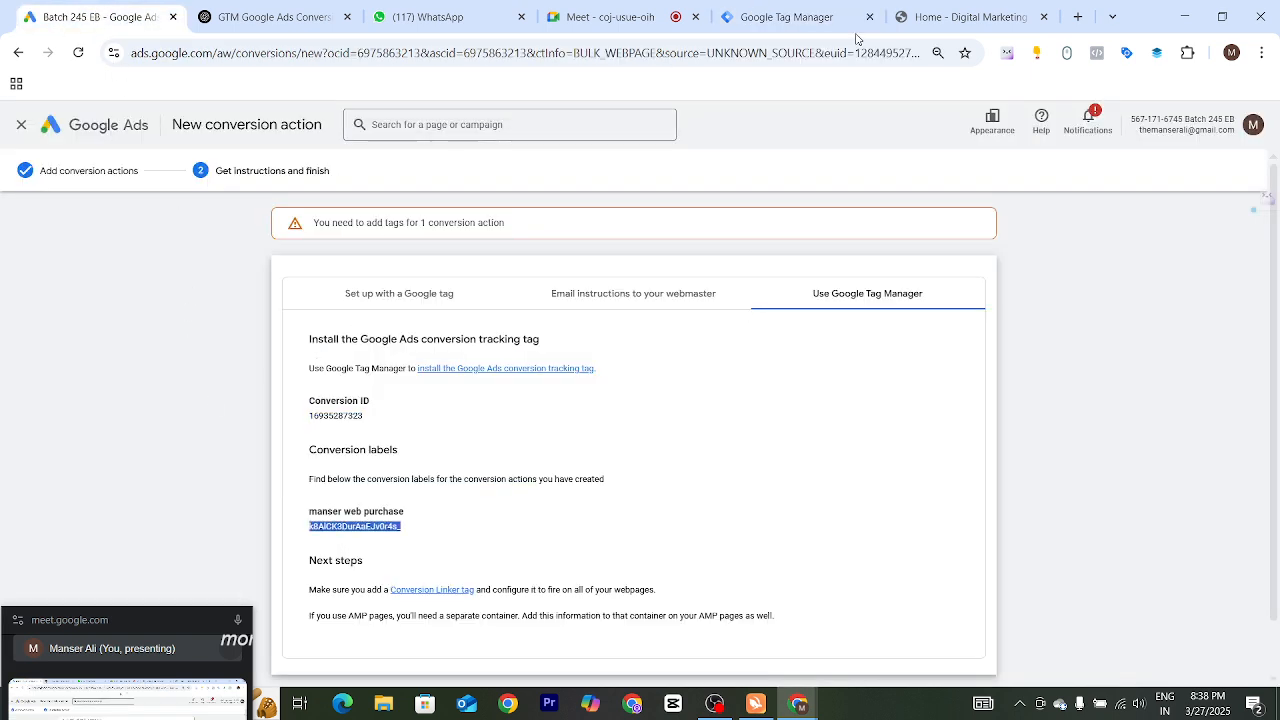
click(958, 20)
click(818, 28)
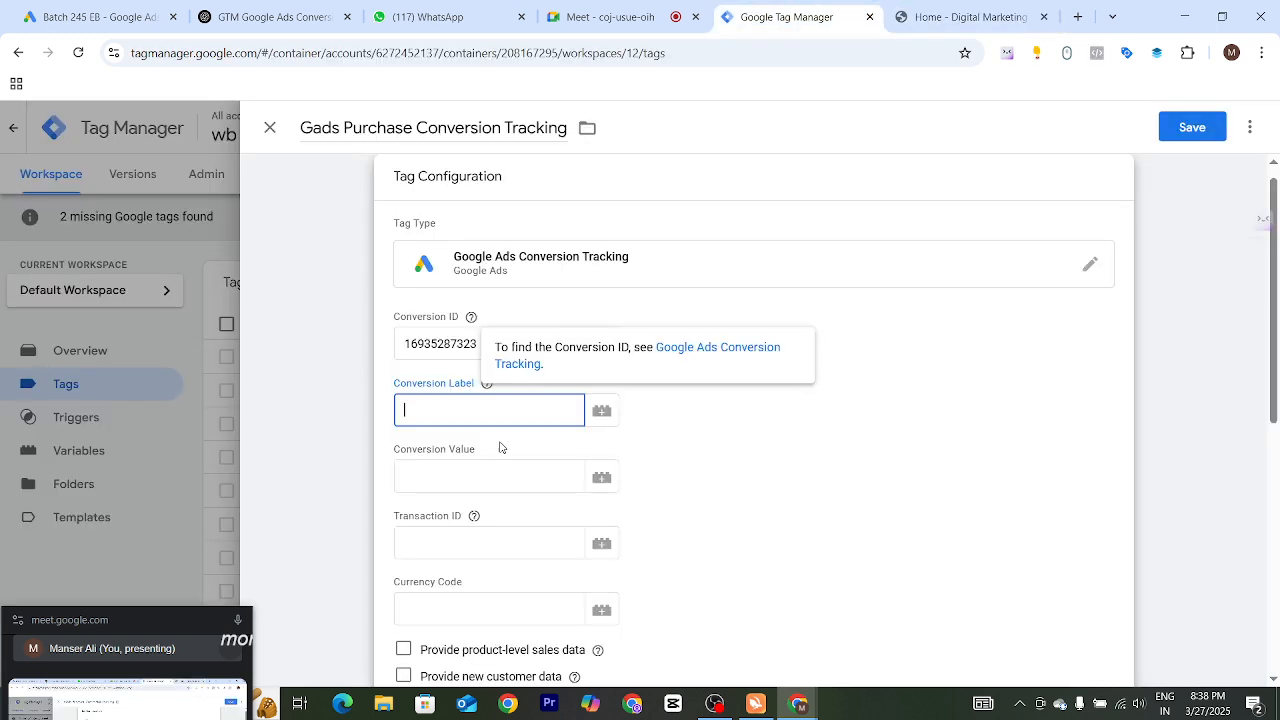
key(ctrl+v)
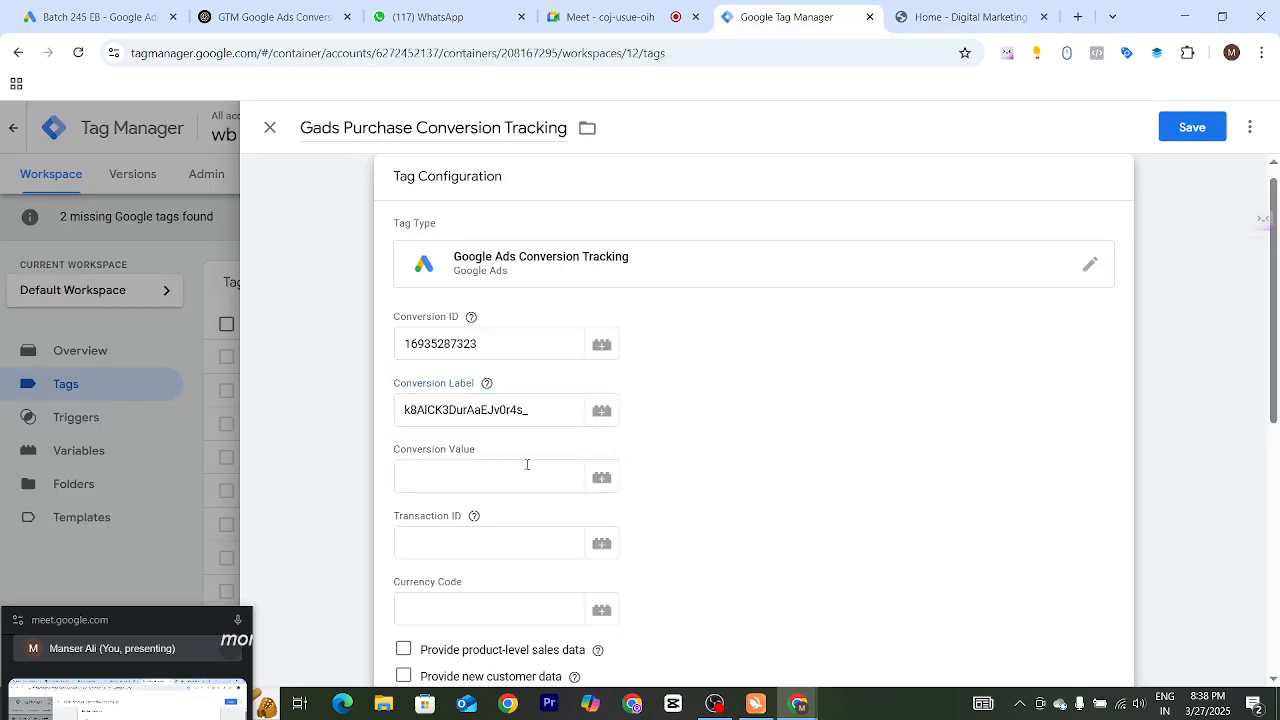
Set the tag's conversion value to 500
click(415, 481)
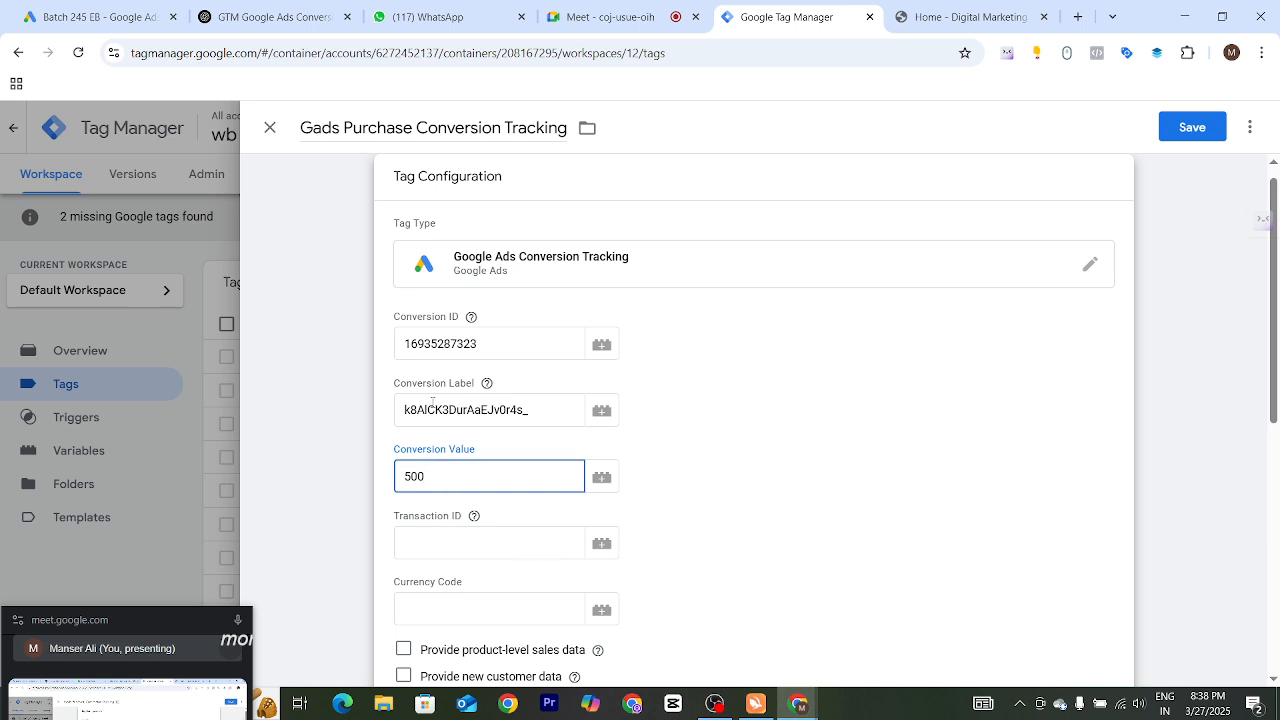
drag(436, 473, 385, 490)
click(695, 615)
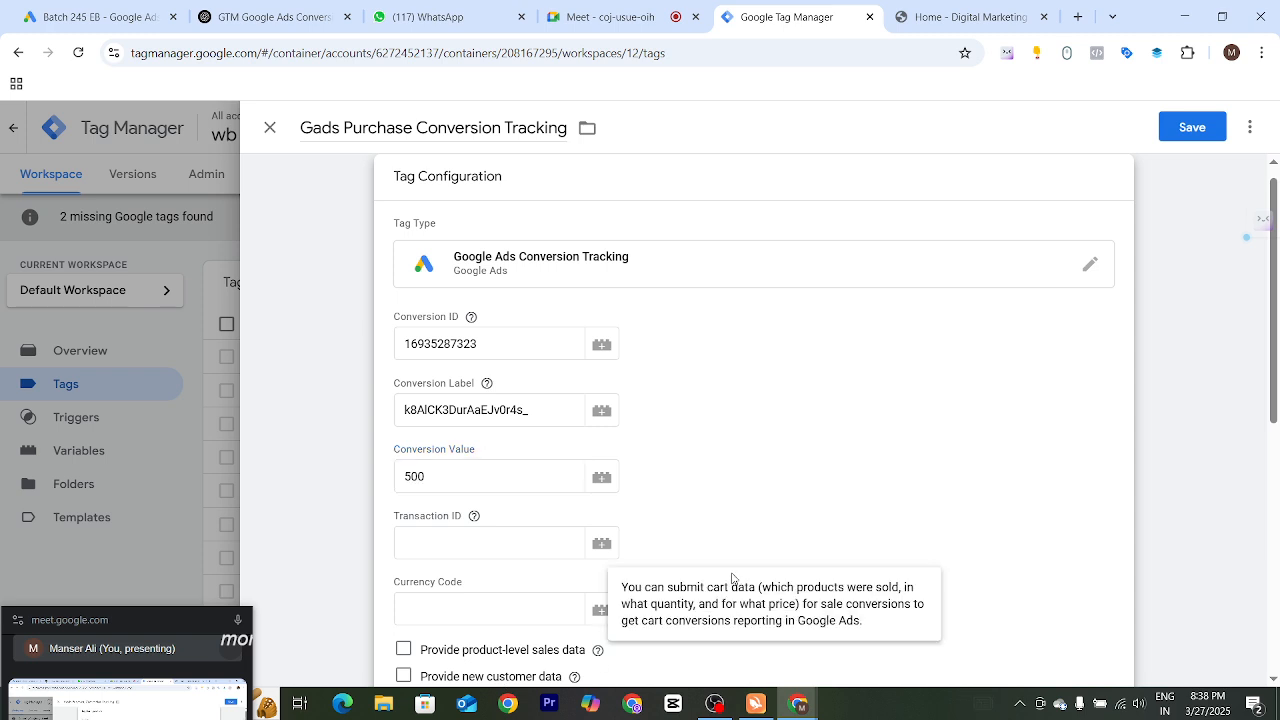
drag(442, 479, 390, 480)
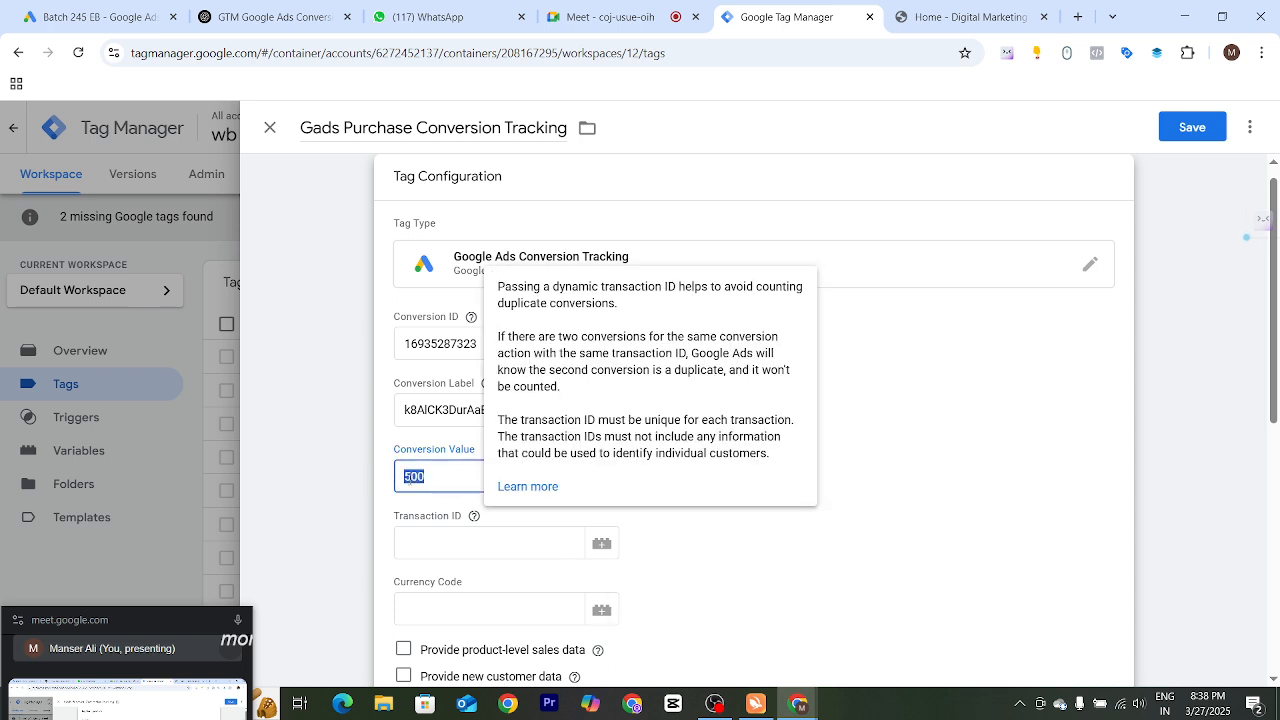
click(731, 555)
click(366, 480)
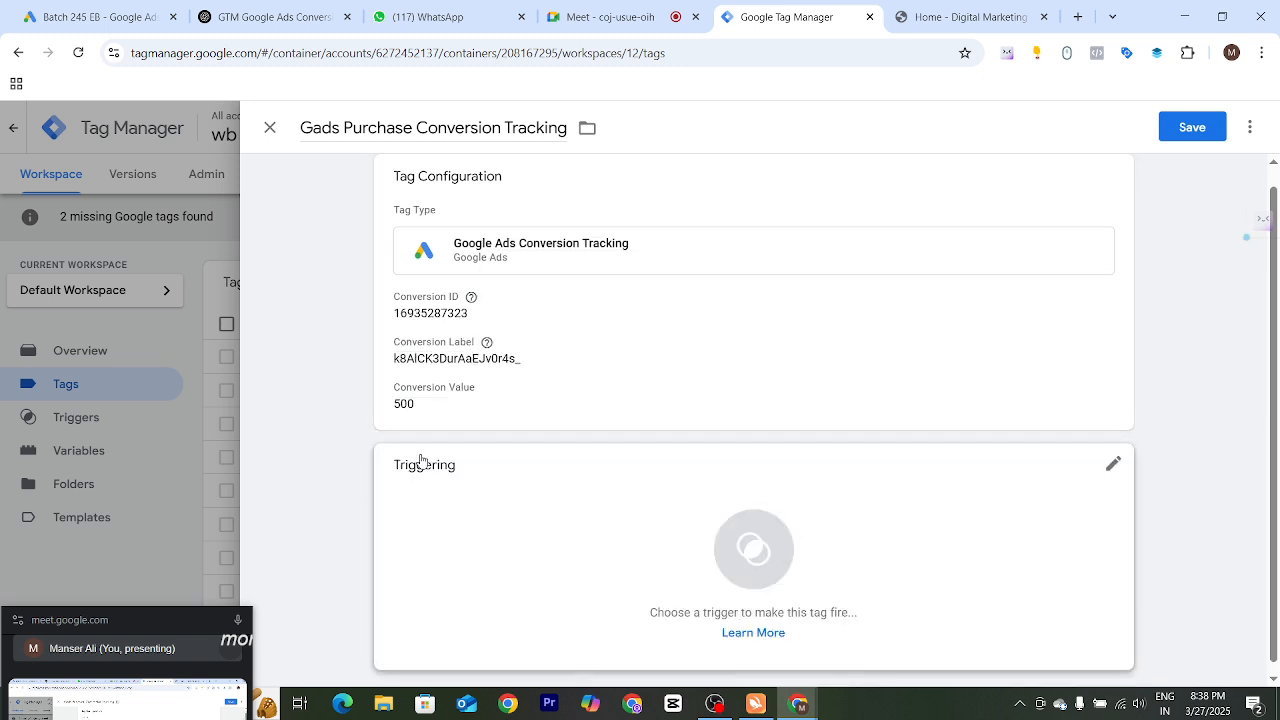
Clear the tag's conversion value and save the tag without adding a trigger
click(923, 366)
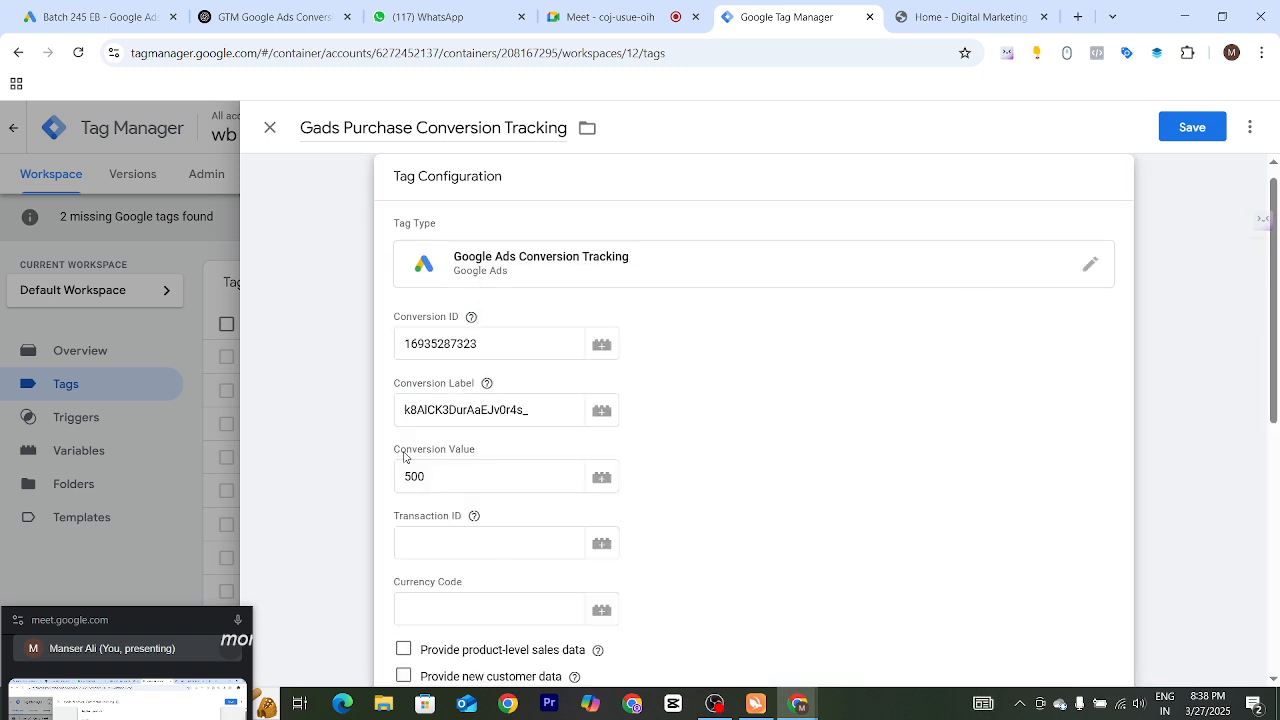
drag(436, 474, 386, 481)
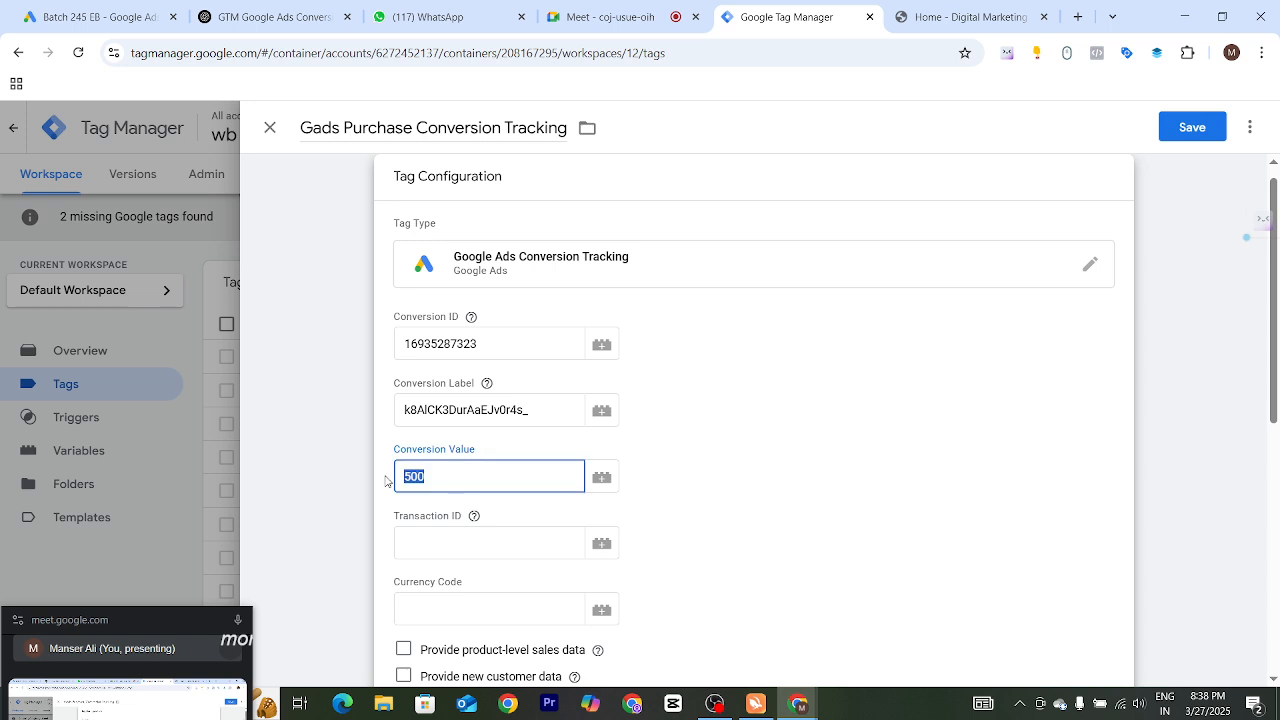
key(BackSpace)
click(1200, 134)
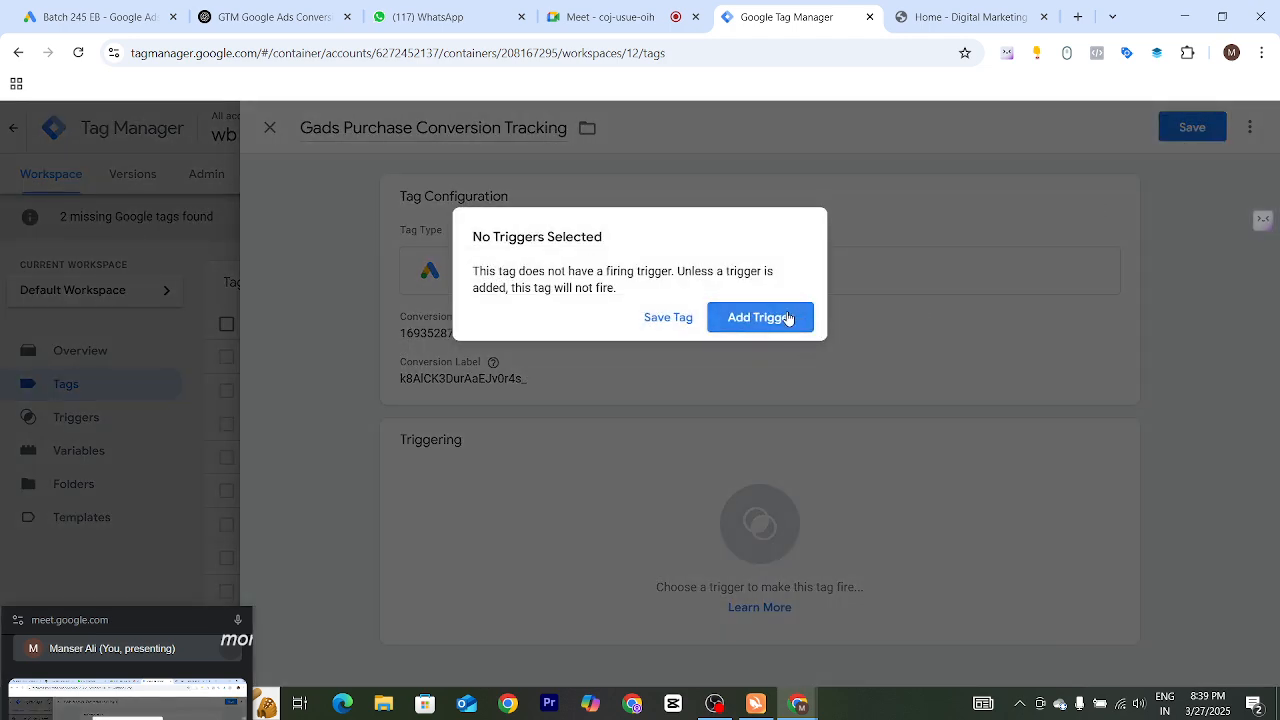
click(670, 320)
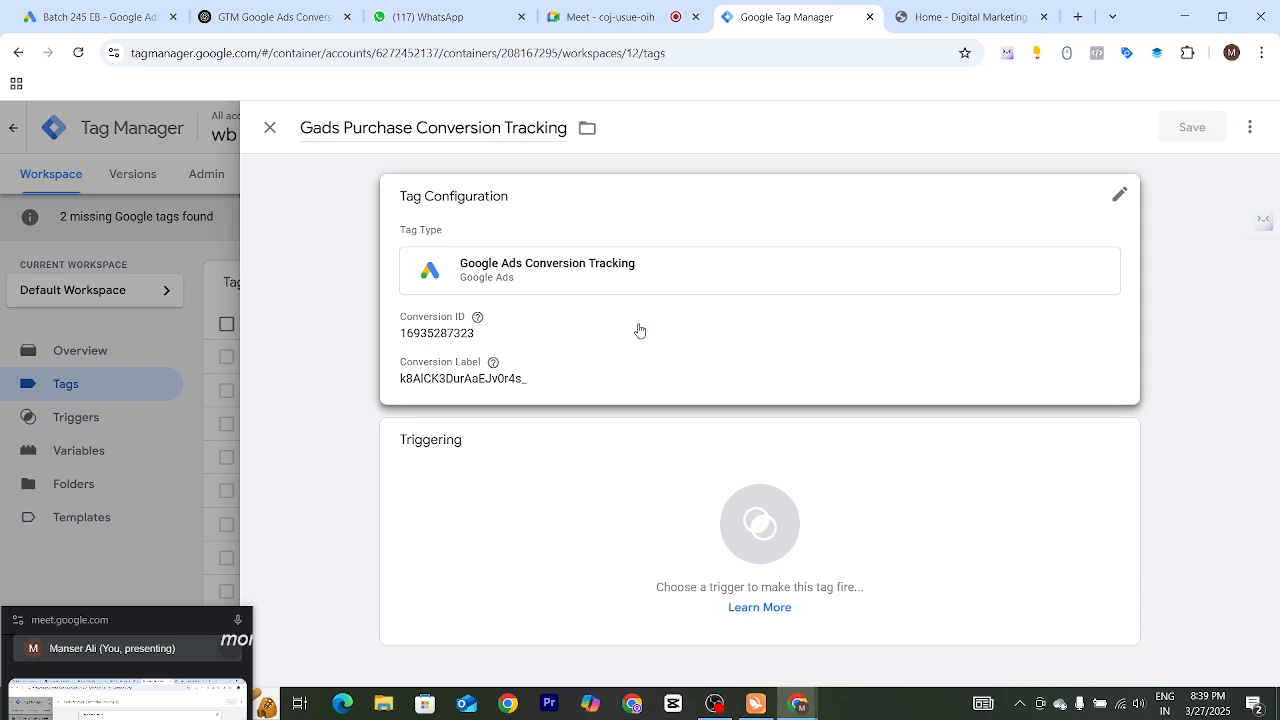
Reopen the Gads Purchase Conversion Tracking tag's configuration and examine its Conversion Value, Transaction ID and Currency Code fields
mouse_move(504, 367)
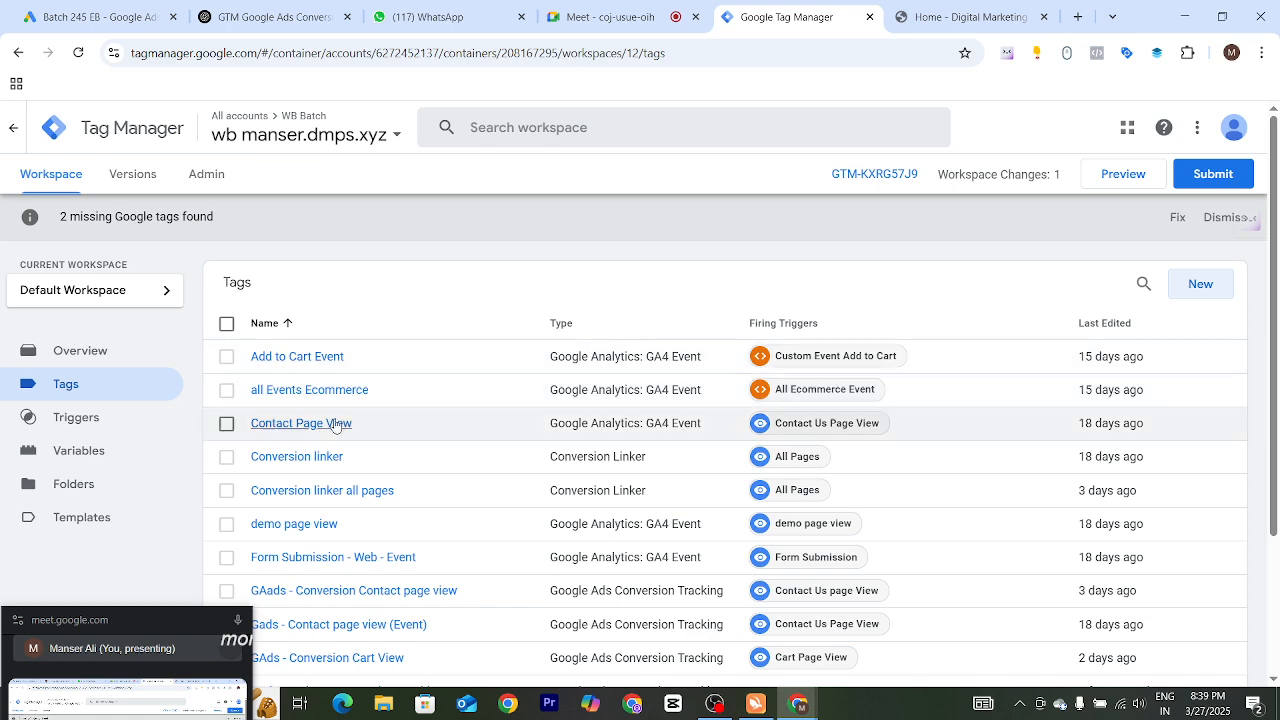
scroll(366, 430, down, 3)
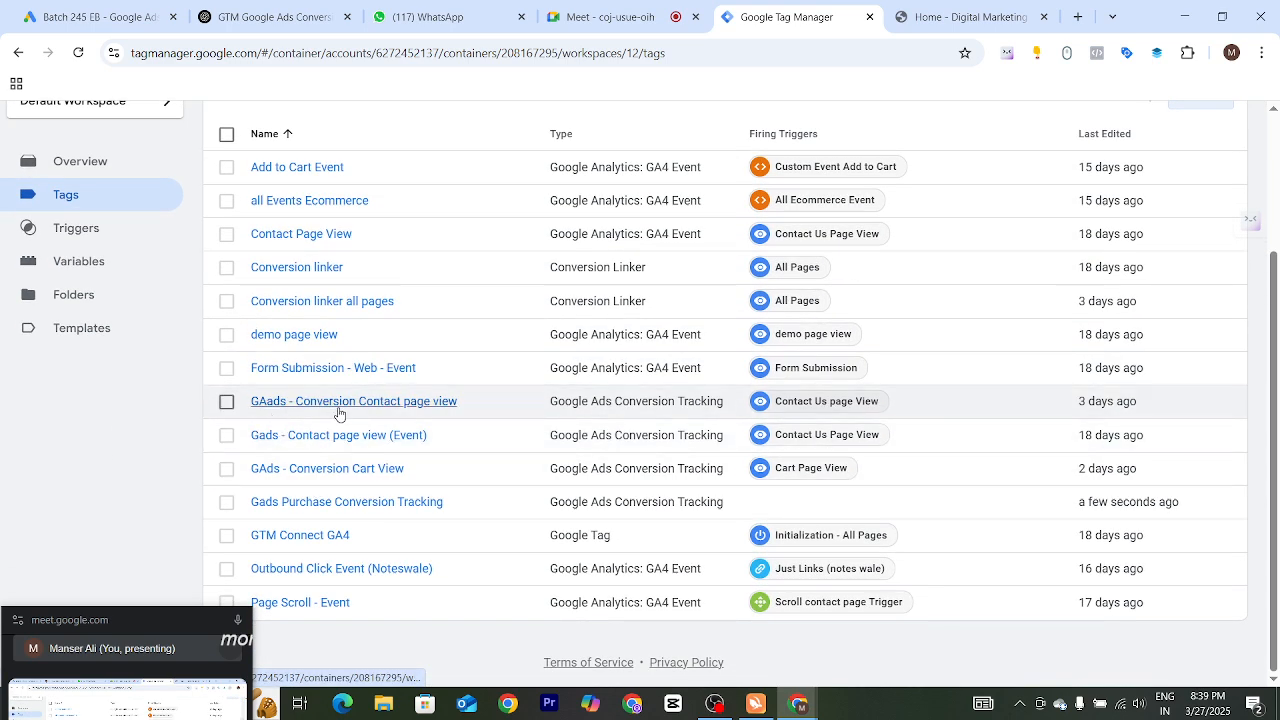
click(339, 504)
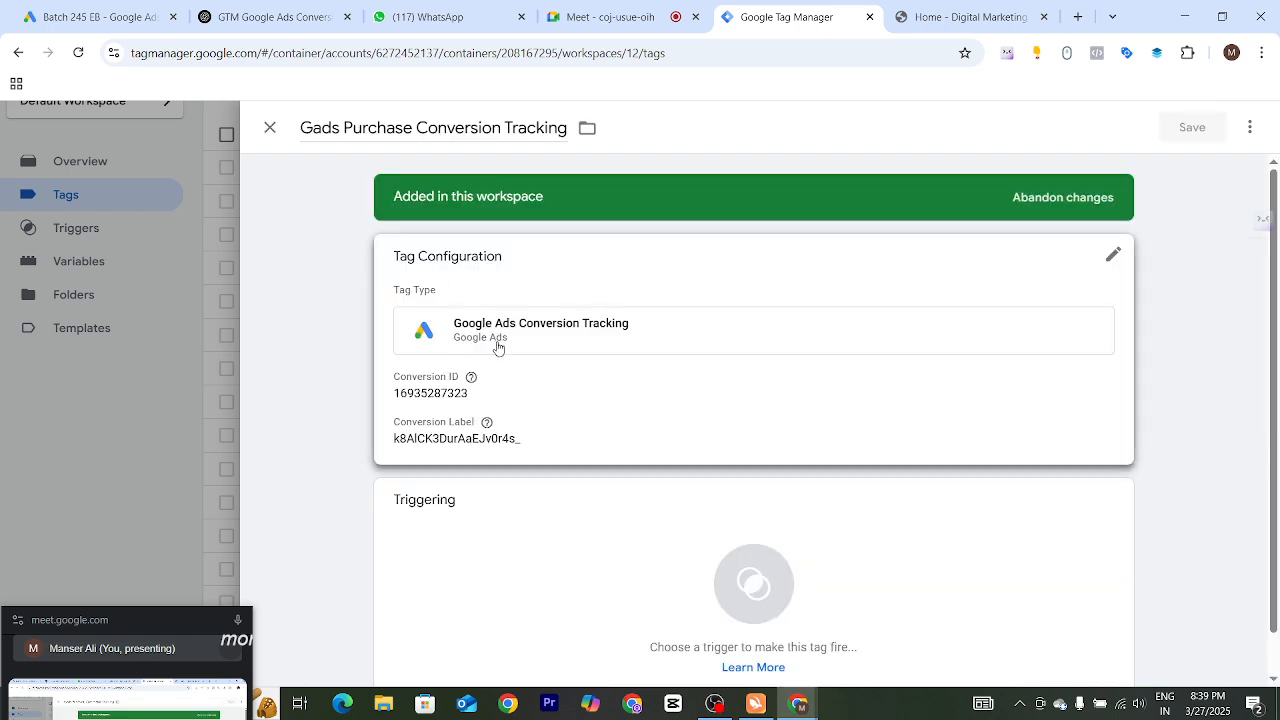
click(502, 405)
mouse_move(494, 462)
scroll(452, 496, down, 3)
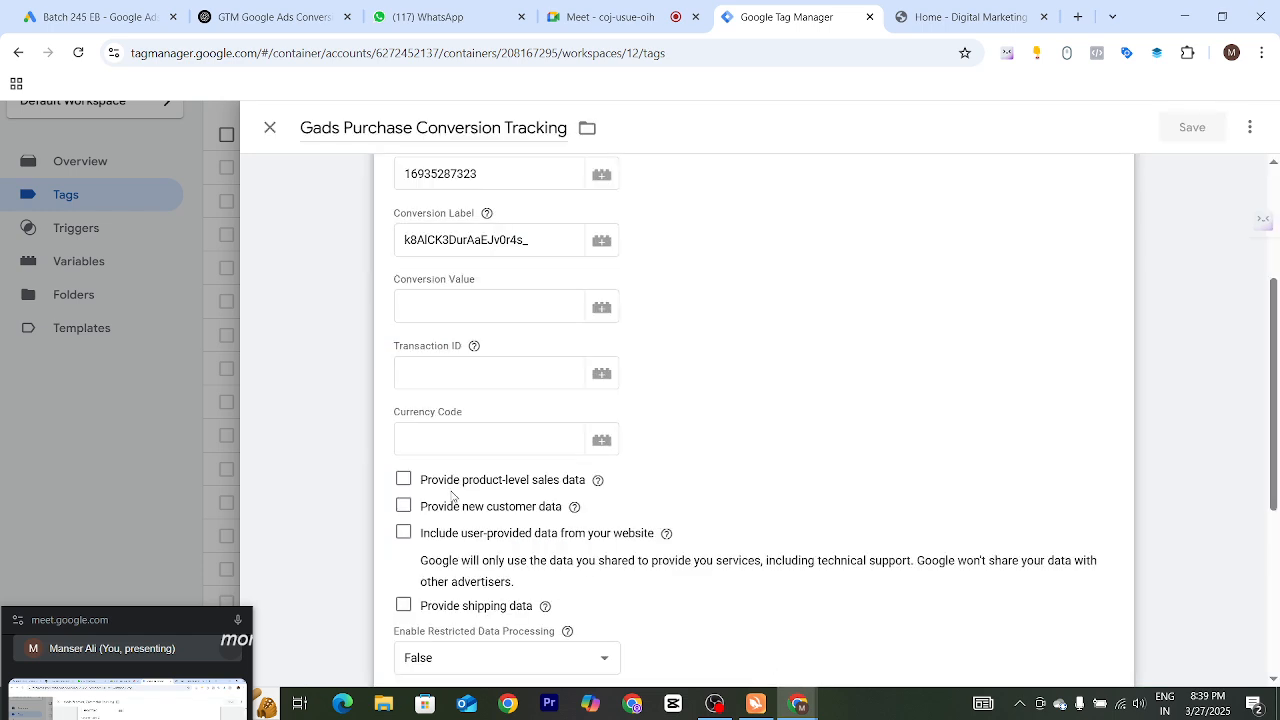
drag(393, 284, 459, 282)
double_click(440, 284)
triple_click(428, 347)
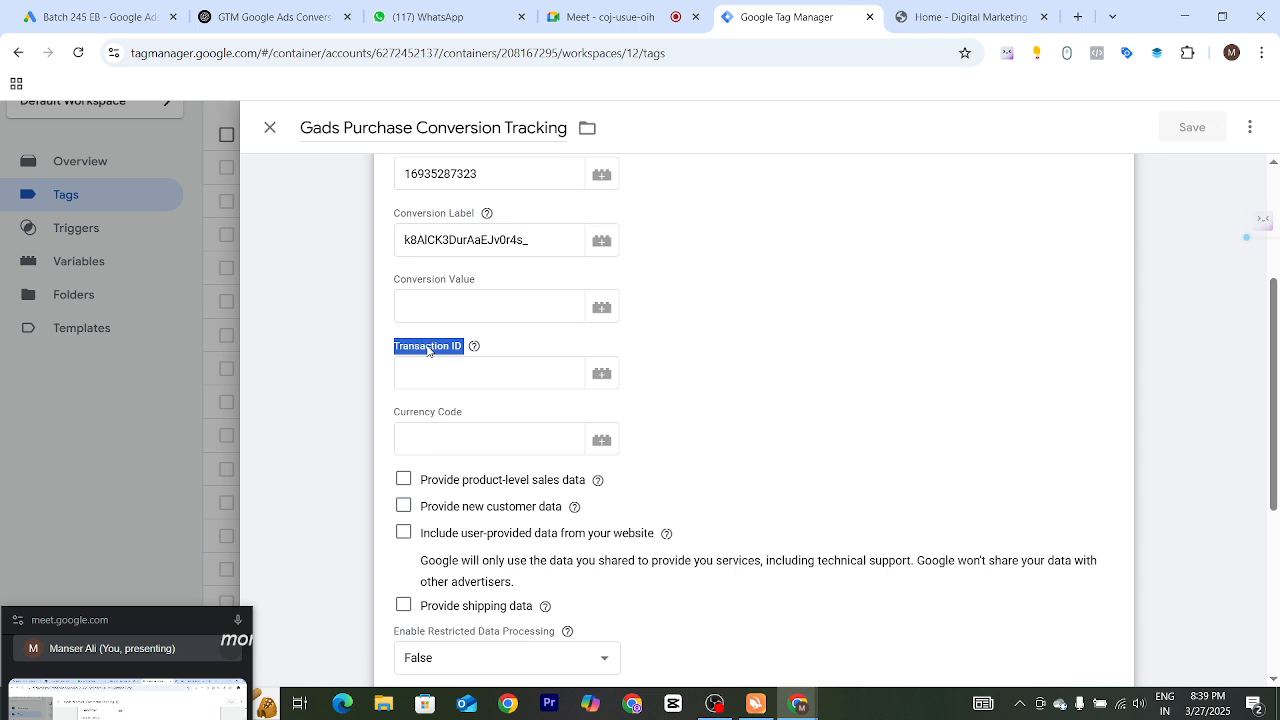
triple_click(430, 416)
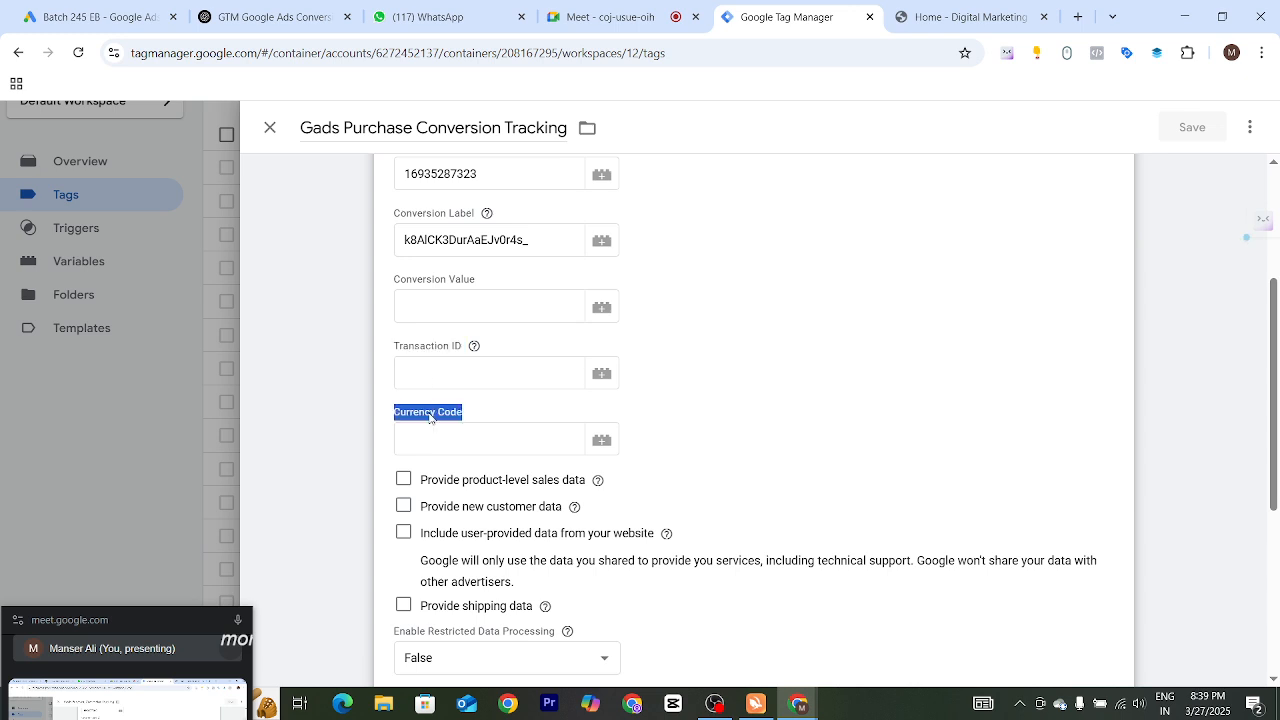
Open Notepad through the Windows search
drag(171, 628, 638, 692)
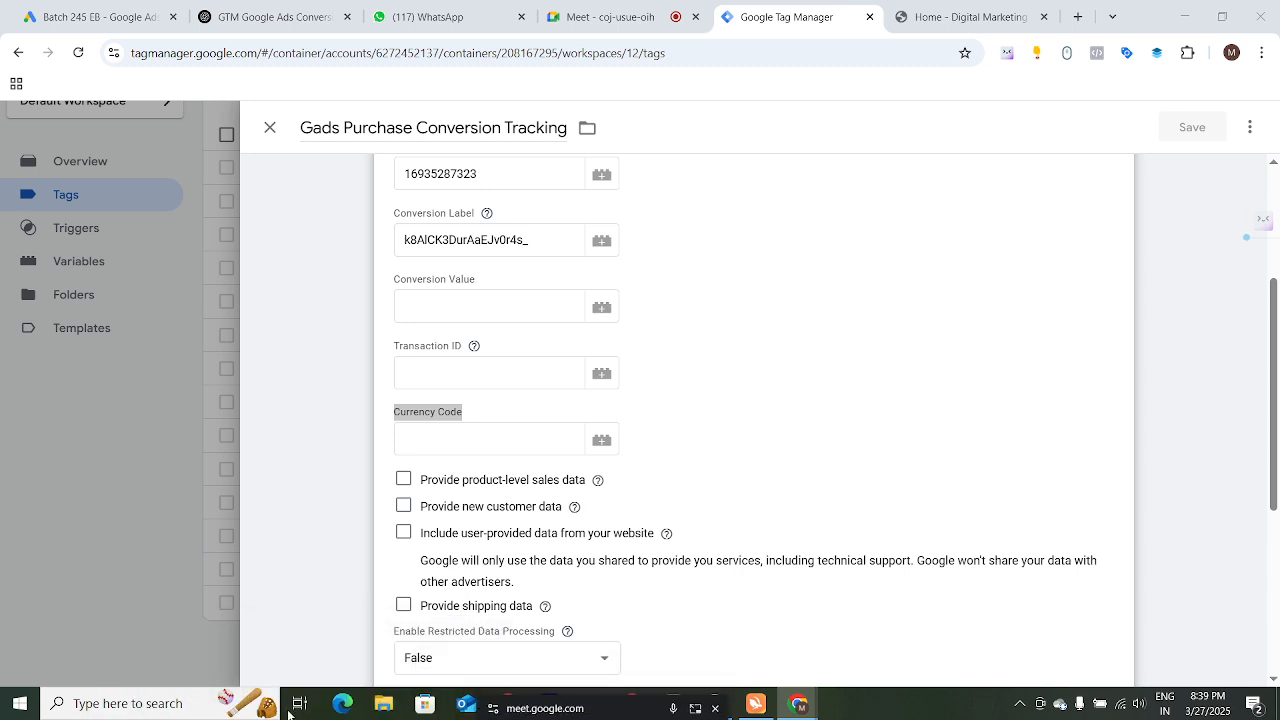
click(152, 704)
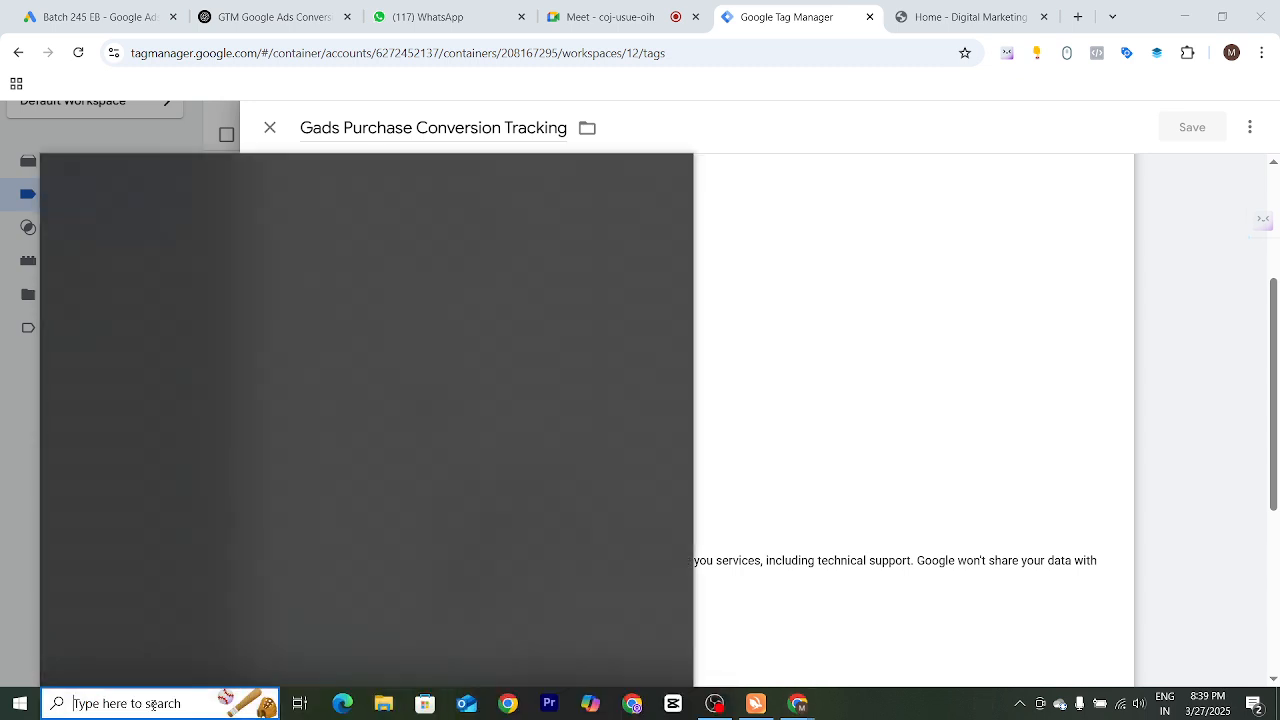
text(note)
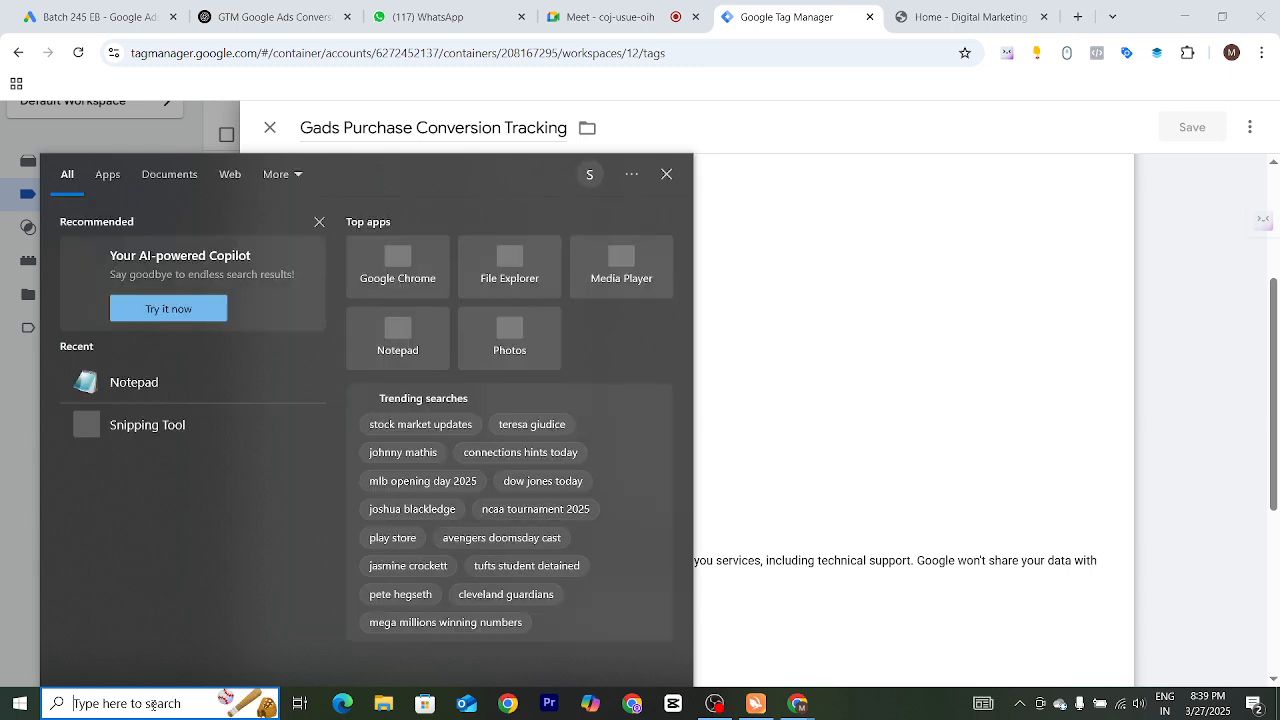
text(note)
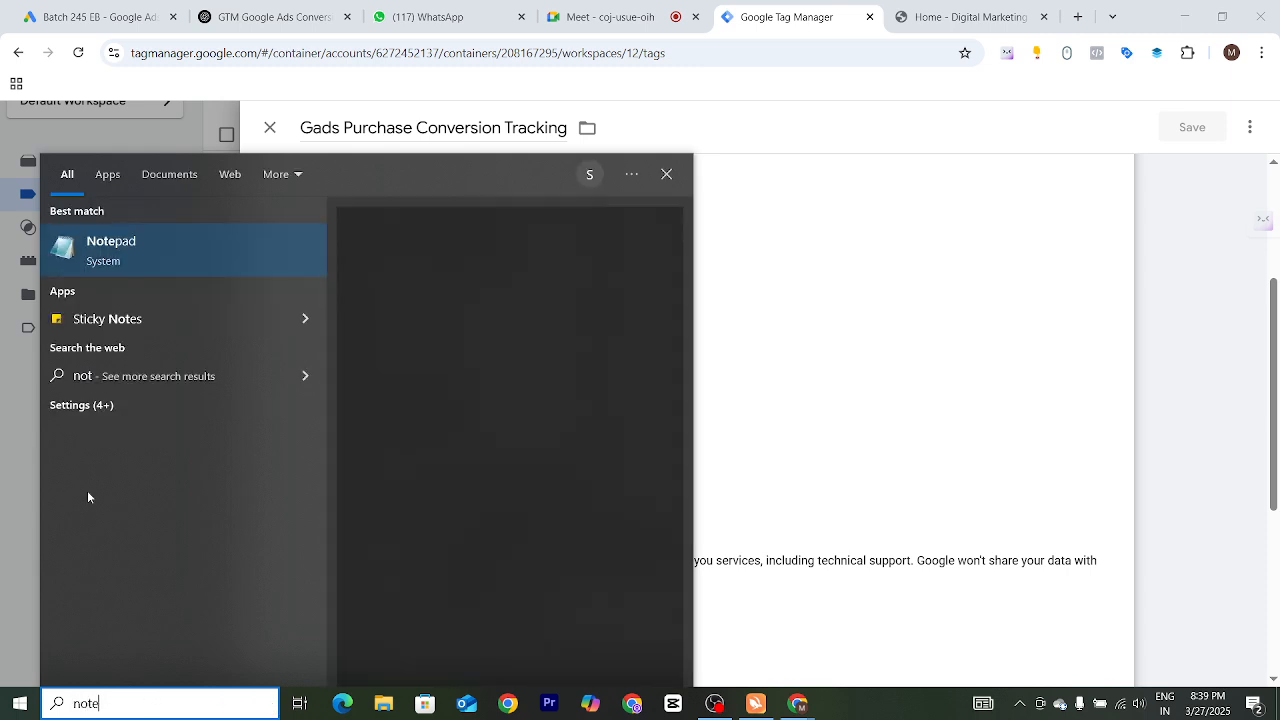
click(157, 252)
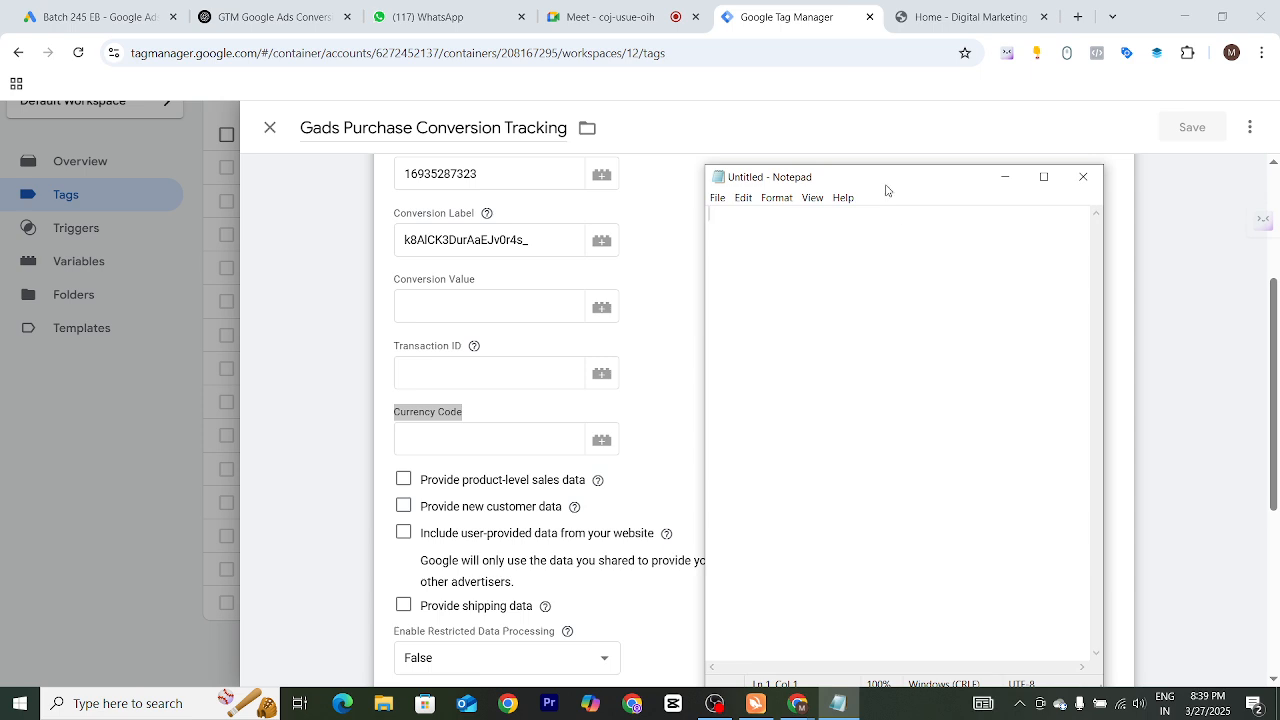
Write Conversion Value, Transaction ID and Currency Code as separate lines in Notepad
drag(884, 178, 918, 135)
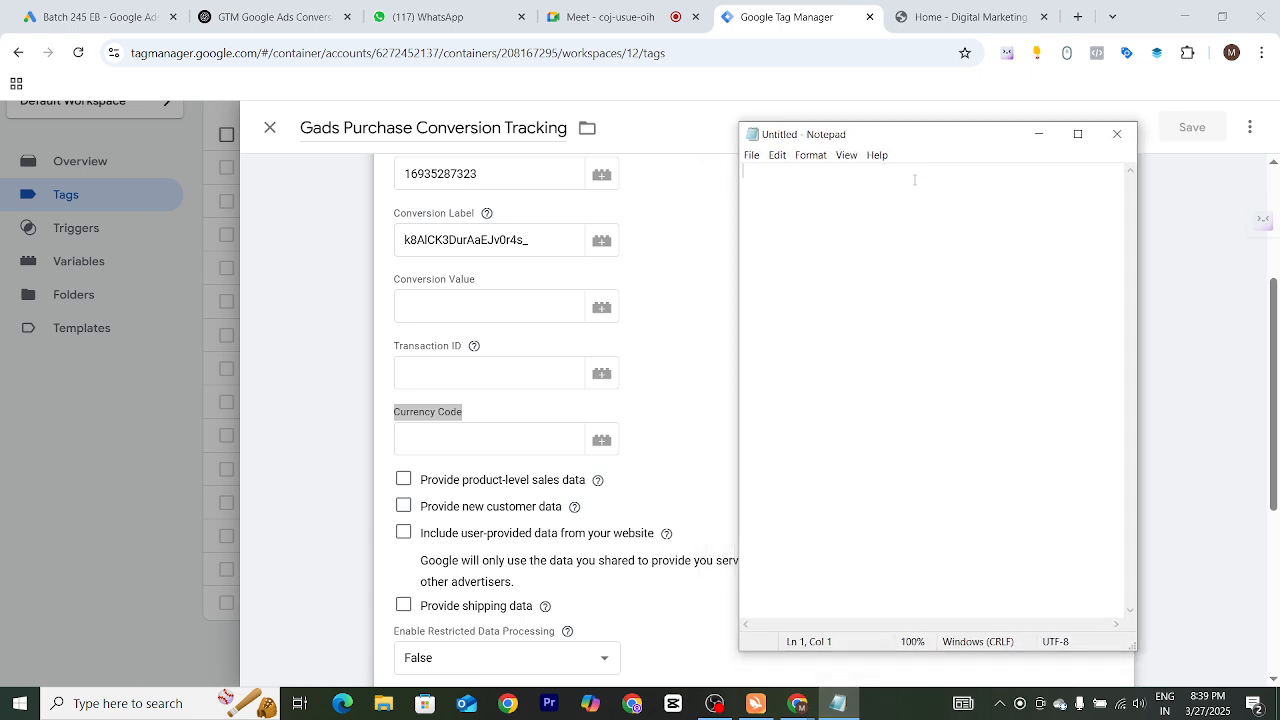
text(Conversion Value )
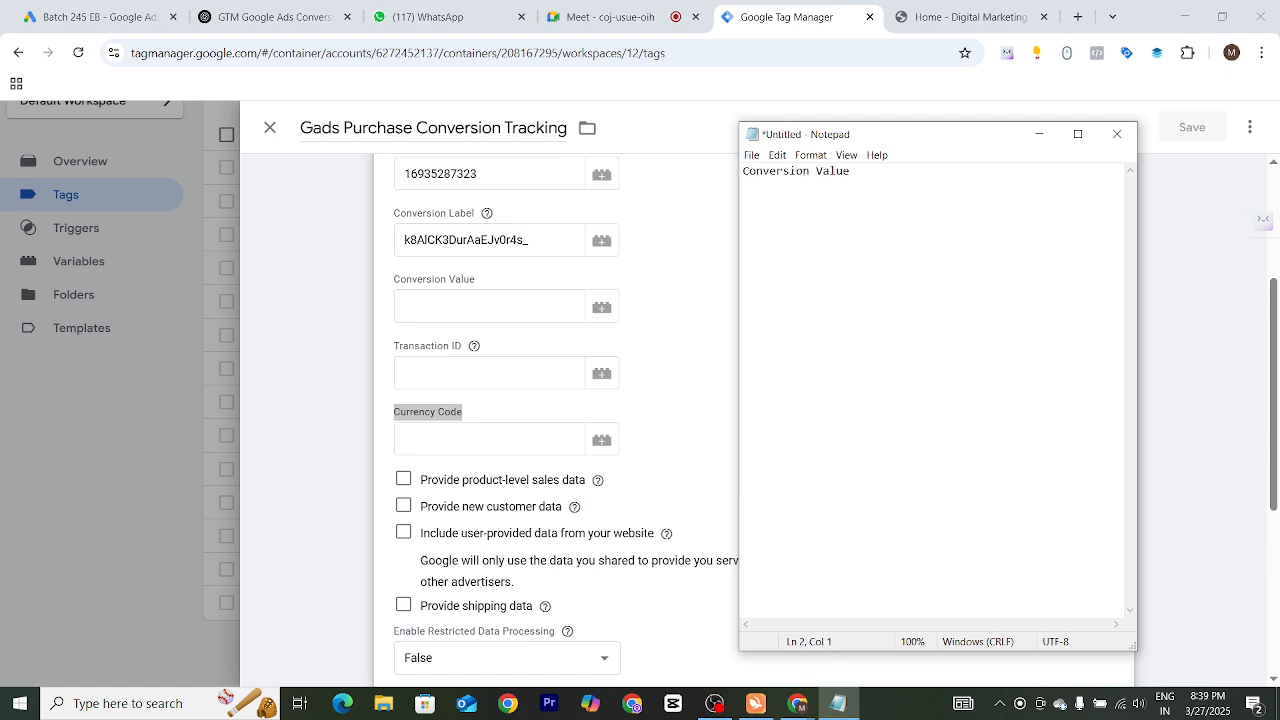
text(Tran)
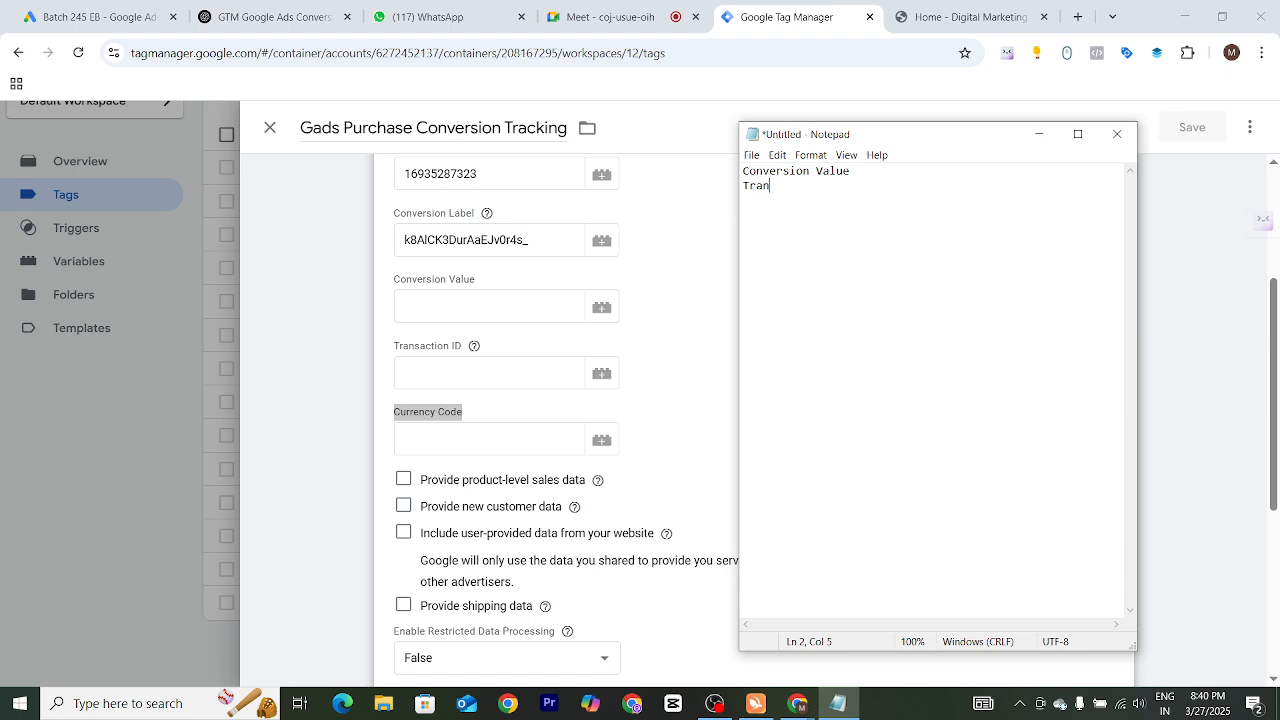
text(saction ID)
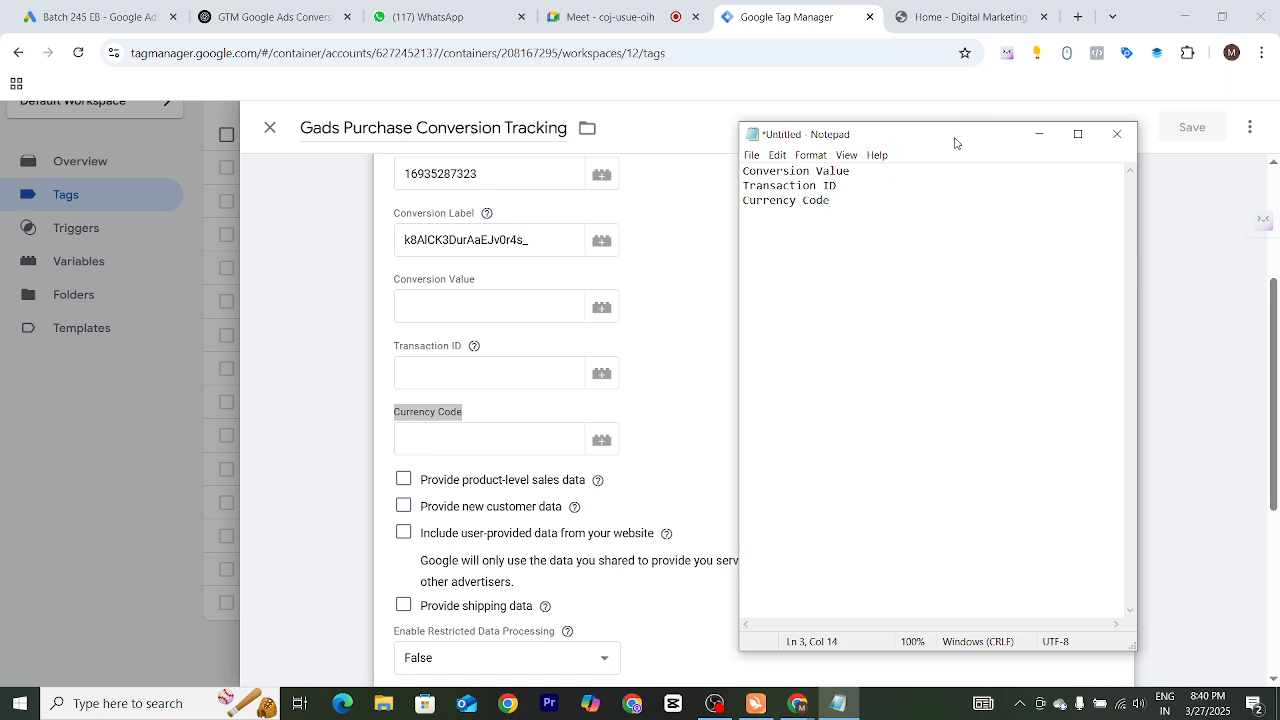
drag(955, 137, 975, 154)
click(1059, 152)
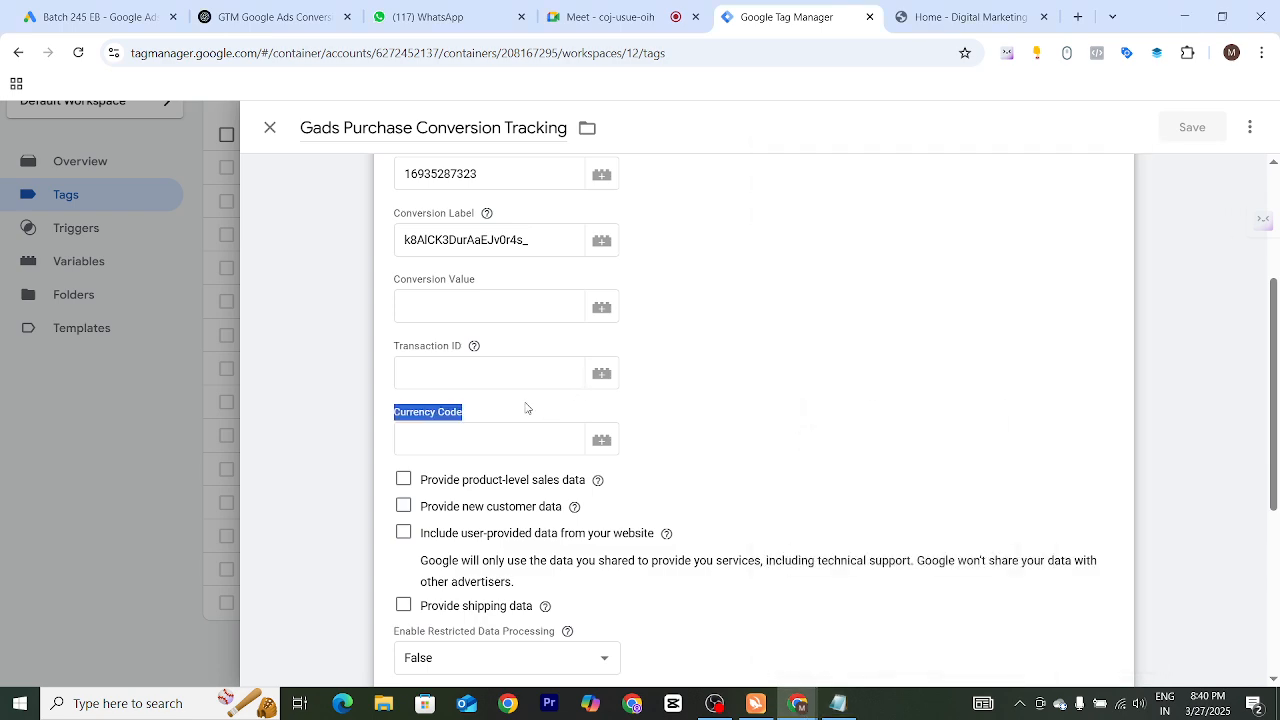
click(270, 127)
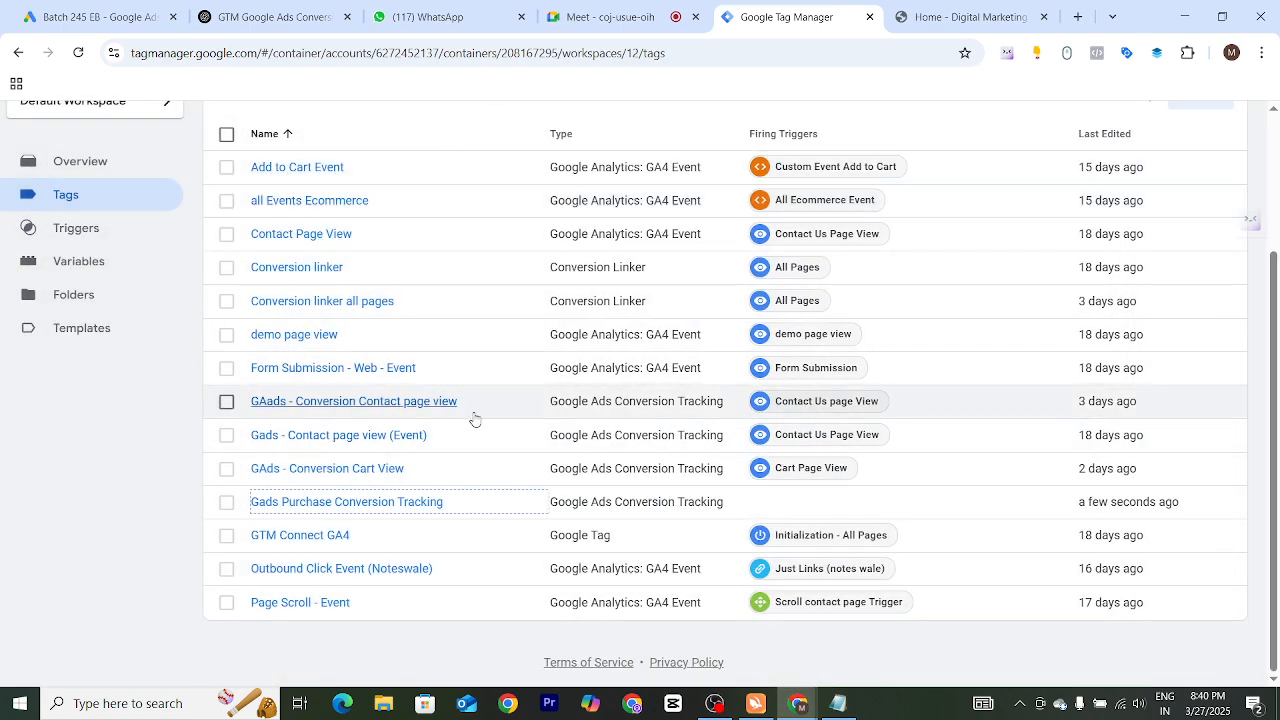
scroll(619, 300, up, 2)
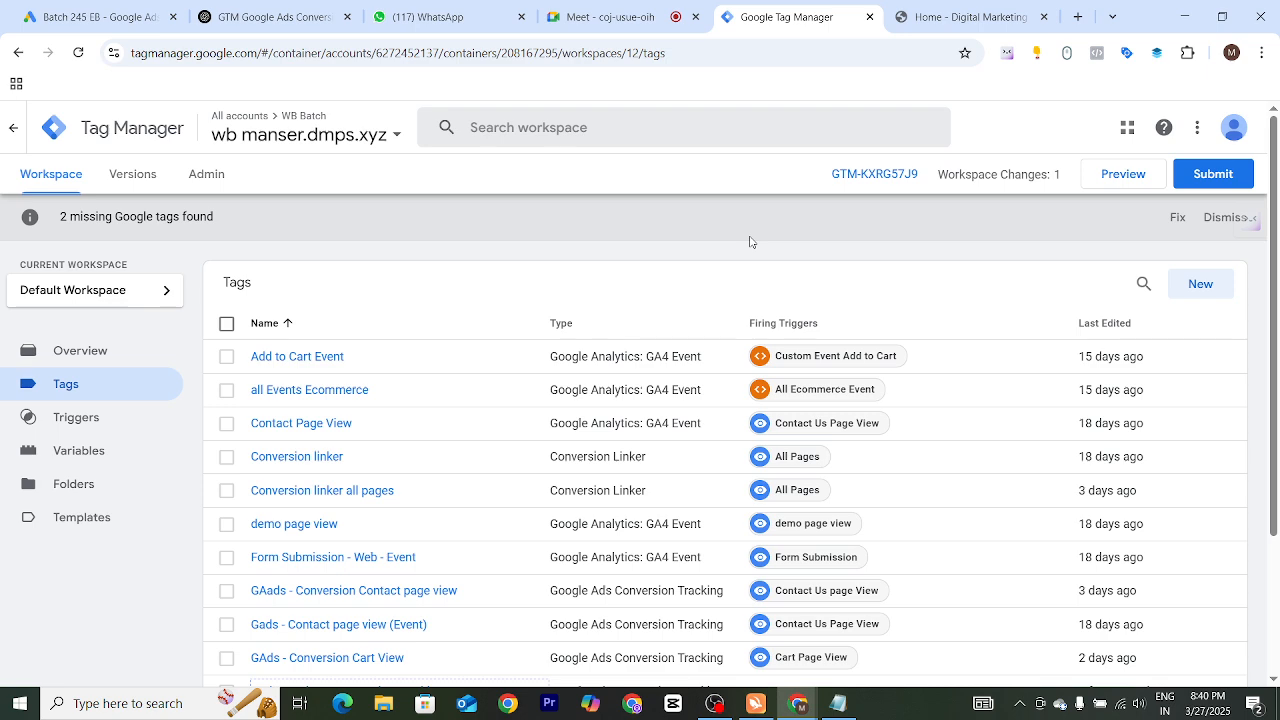
click(1132, 178)
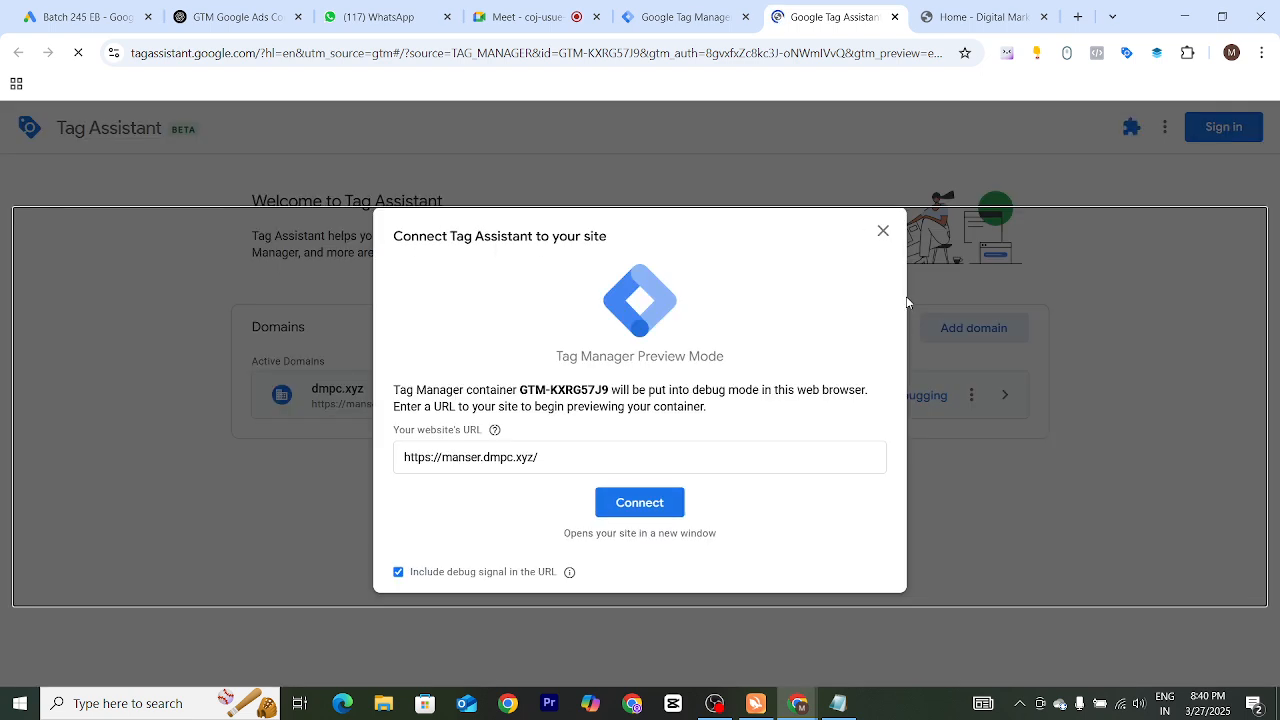
click(630, 508)
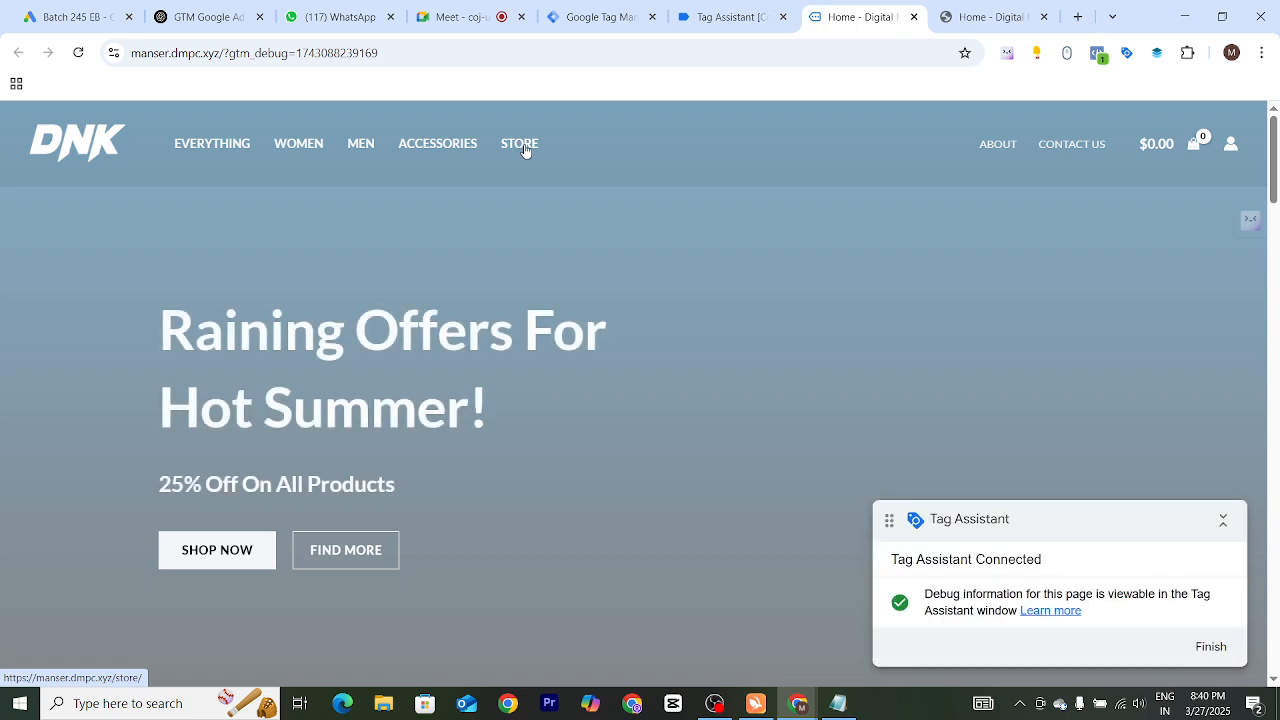
Open the site's Store page in the debug browser window
click(529, 174)
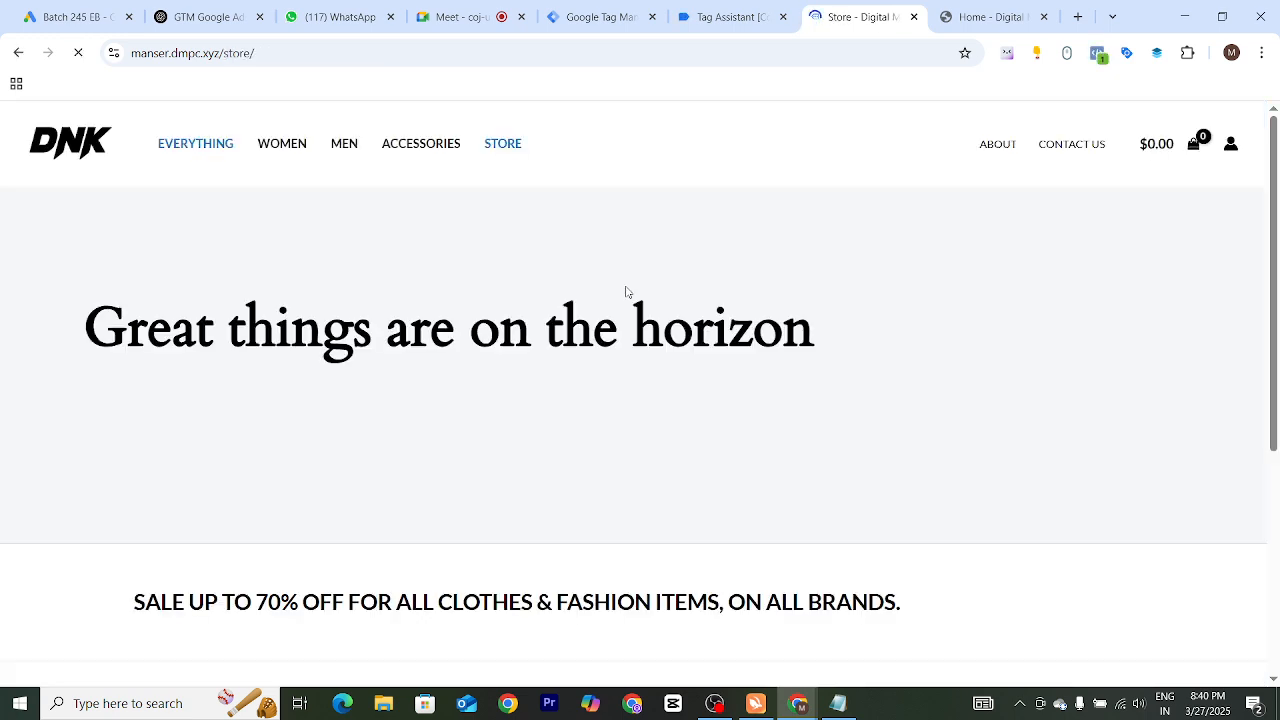
scroll(628, 298, down, 4)
scroll(629, 302, up, 4)
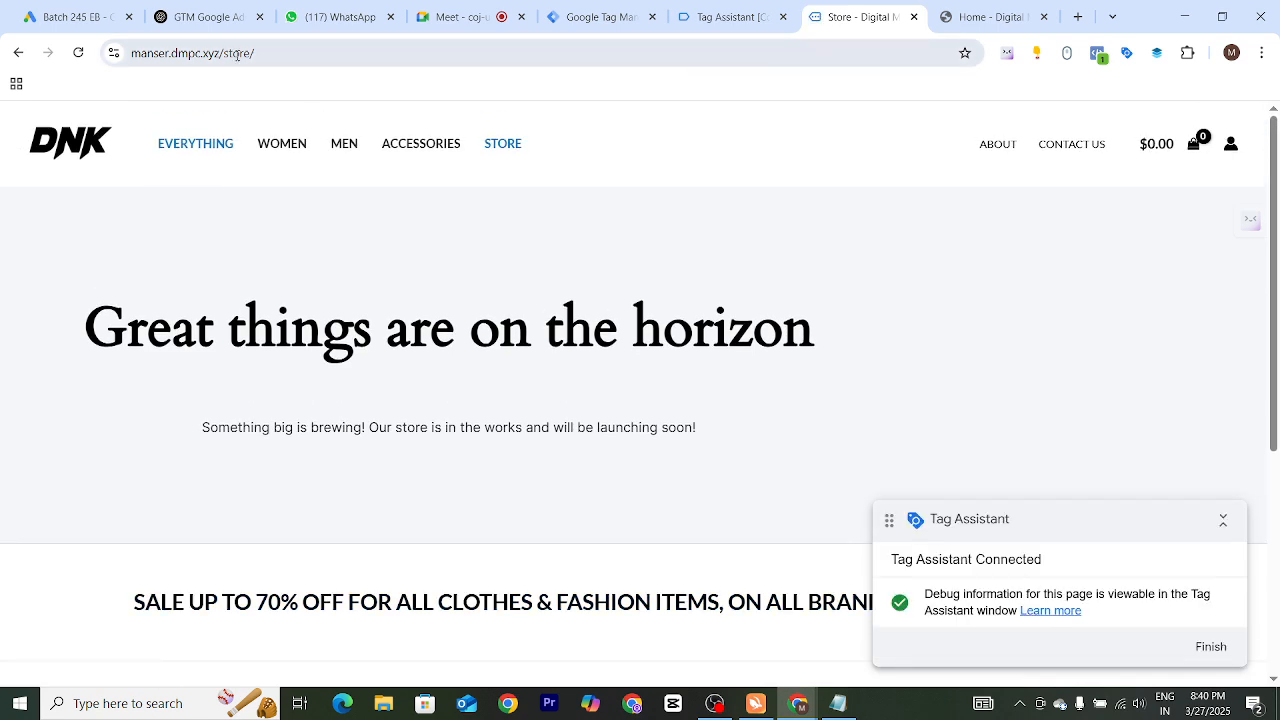
Go to the site's WordPress admin and log in with the saved credentials
drag(221, 55, 381, 54)
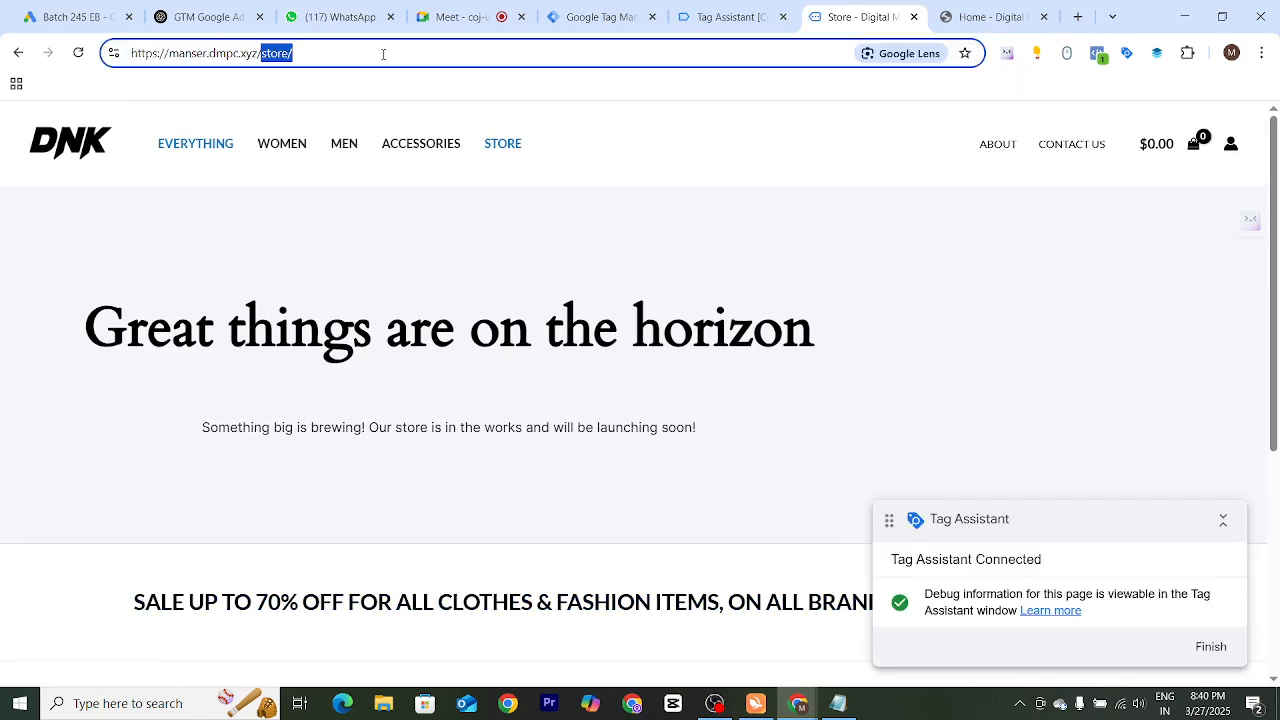
text(wp)
key(Return)
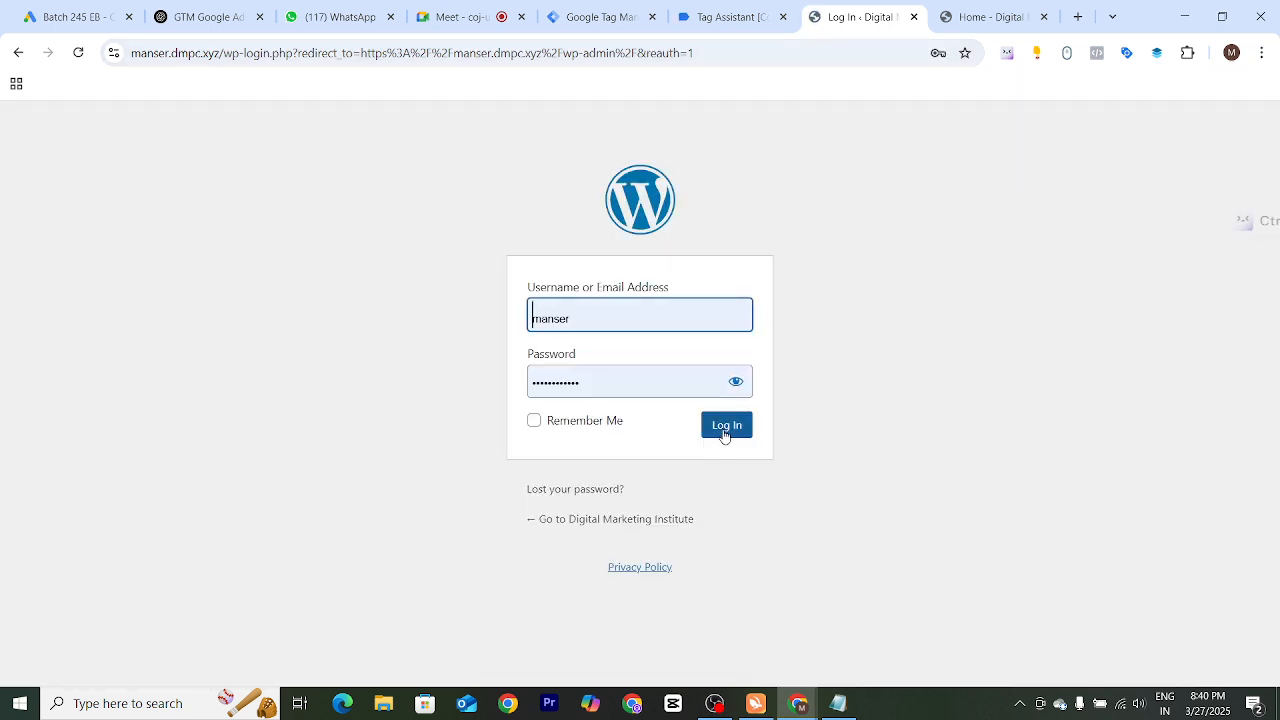
click(723, 430)
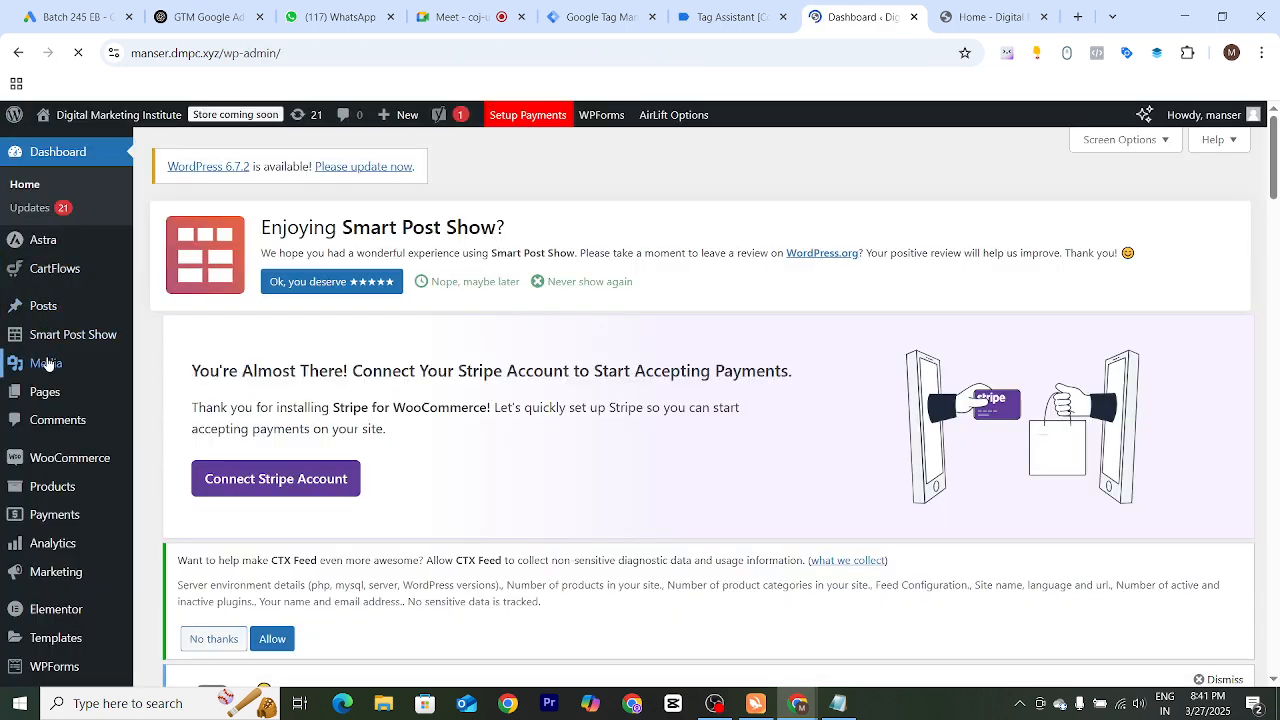
View the Black Hoodie product from the WooCommerce product list, then return to the Store page
mouse_move(61, 490)
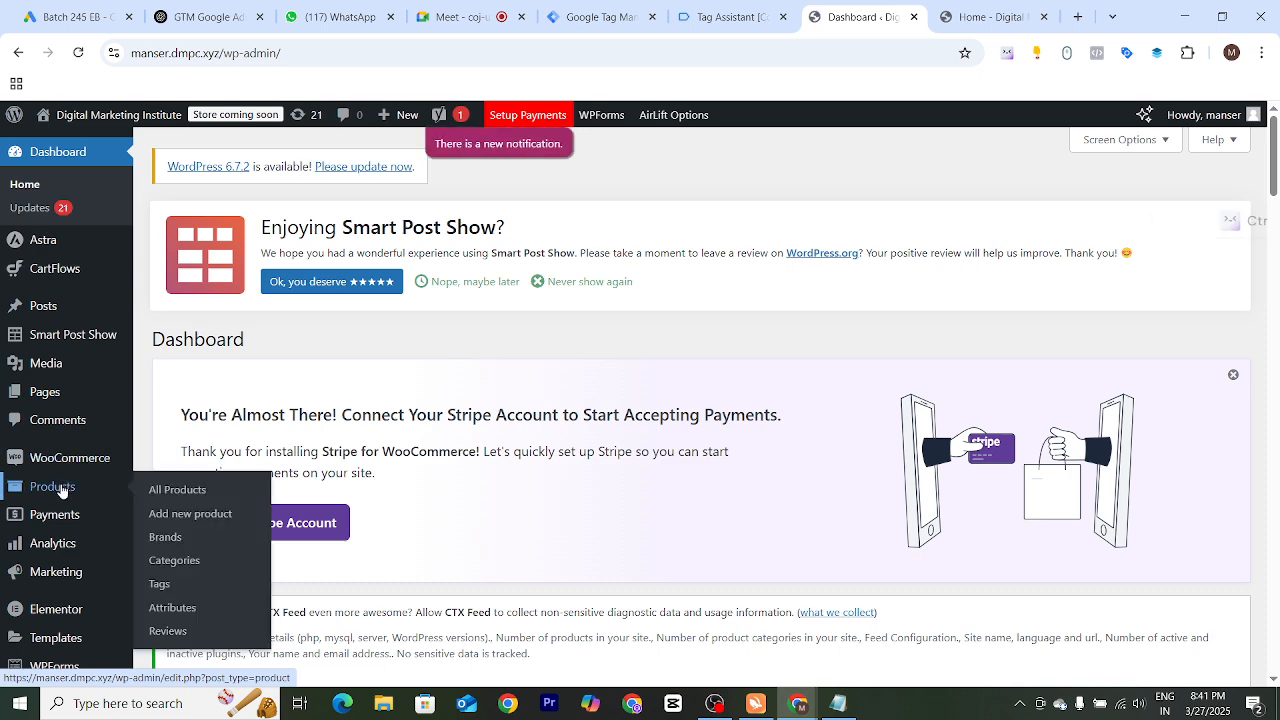
click(177, 491)
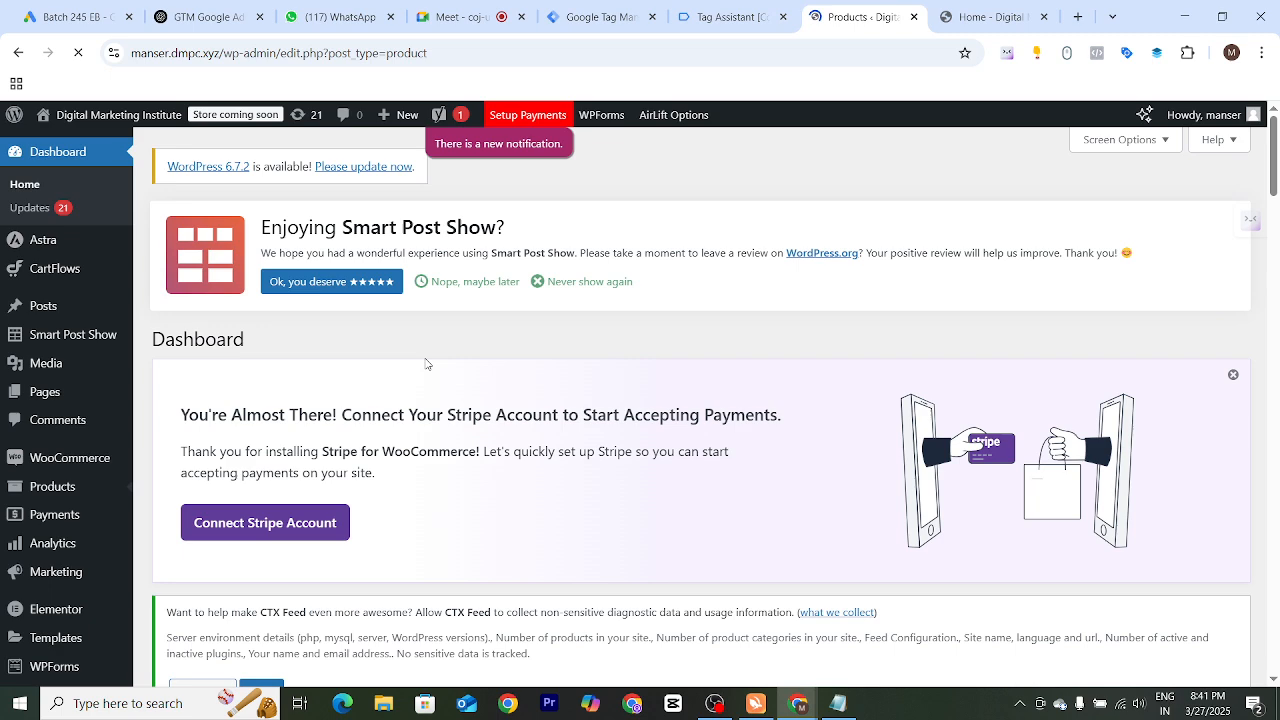
scroll(436, 320, down, 3)
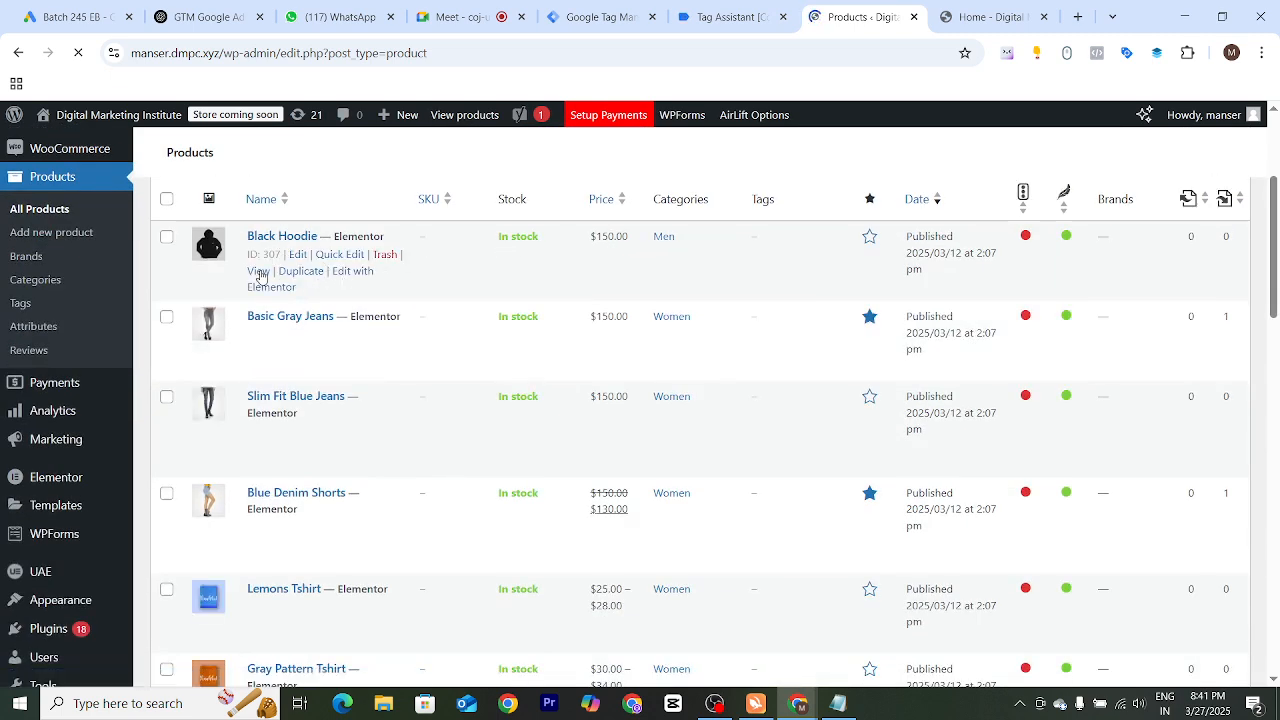
click(258, 271)
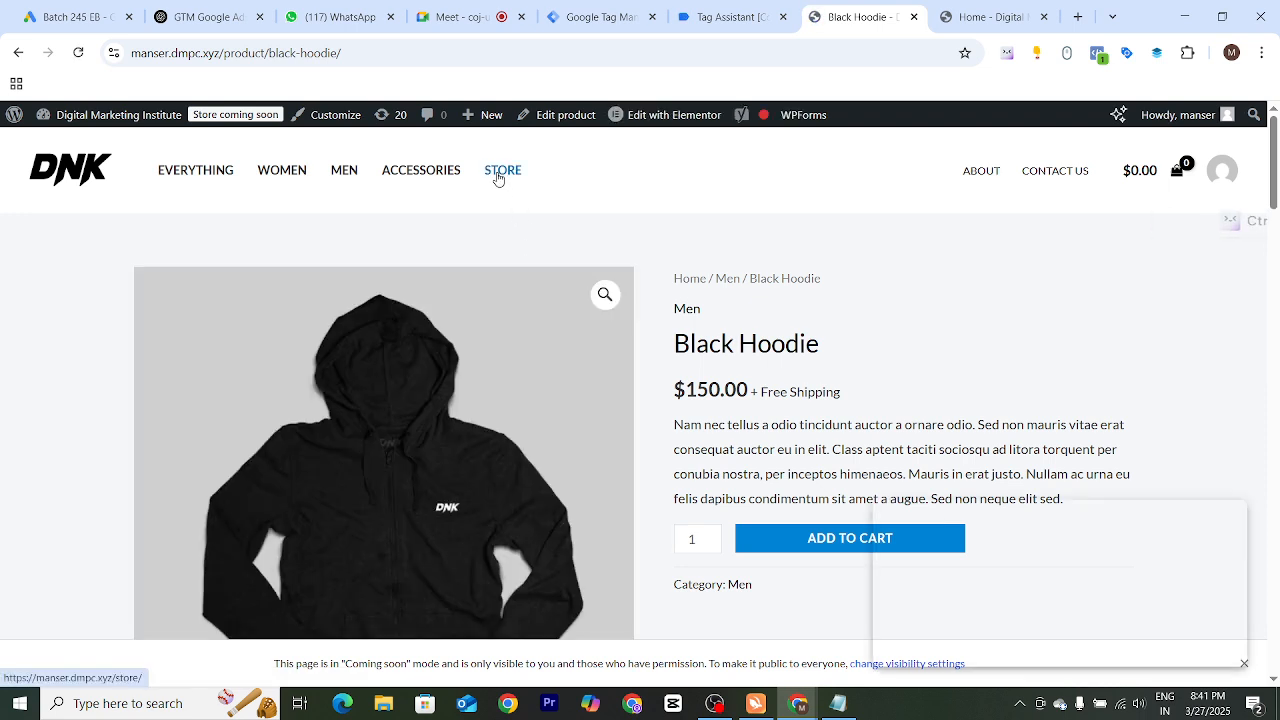
click(498, 176)
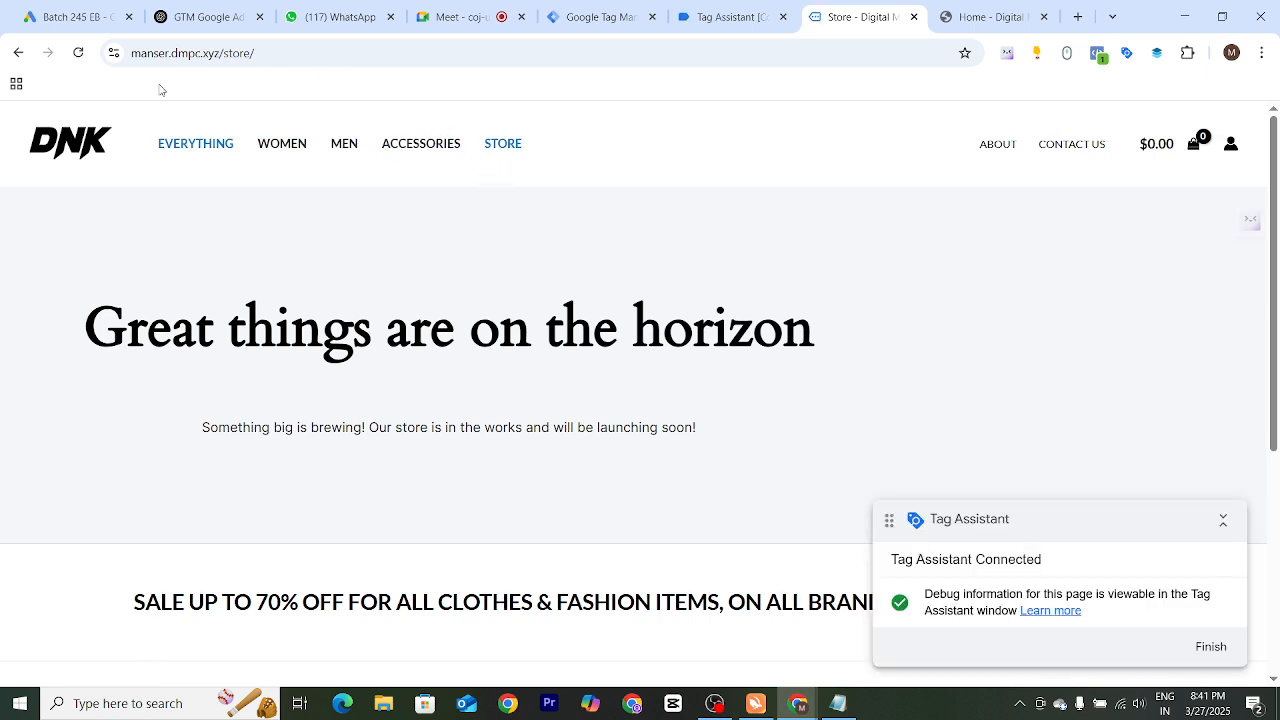
Return to the Black Hoodie product page and check the Tag Assistant summary for fired tags
click(18, 53)
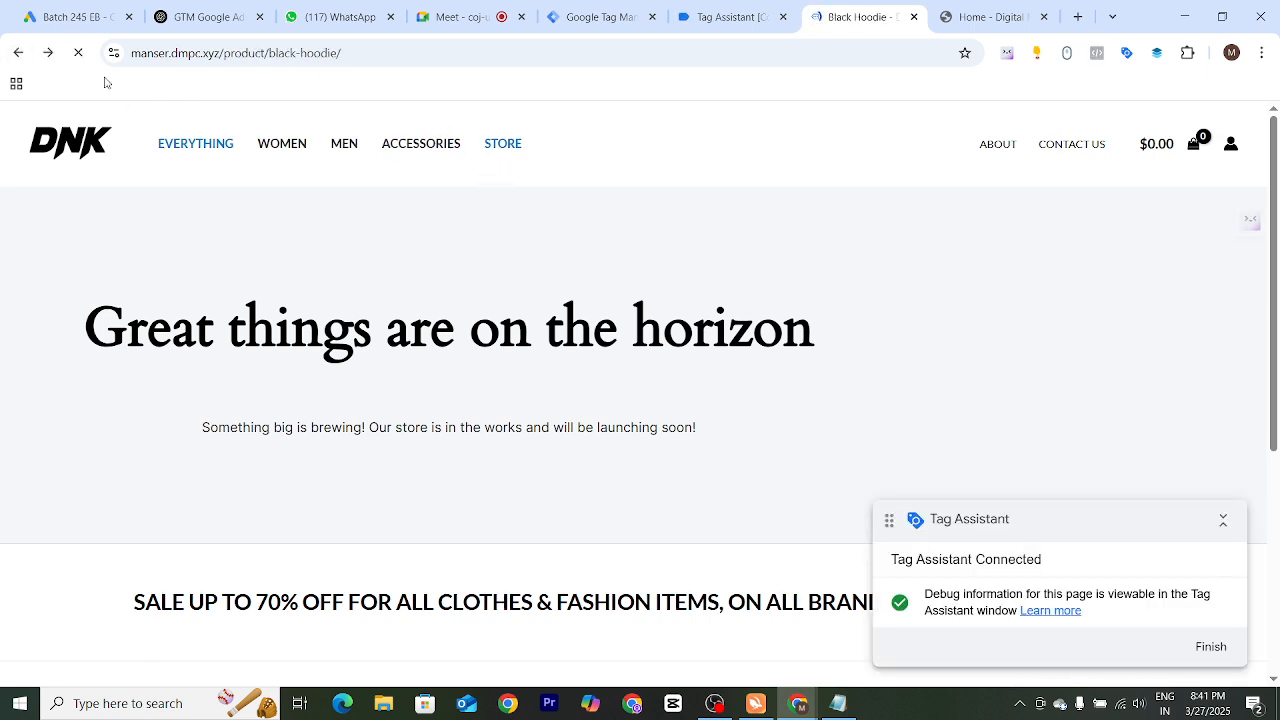
click(352, 55)
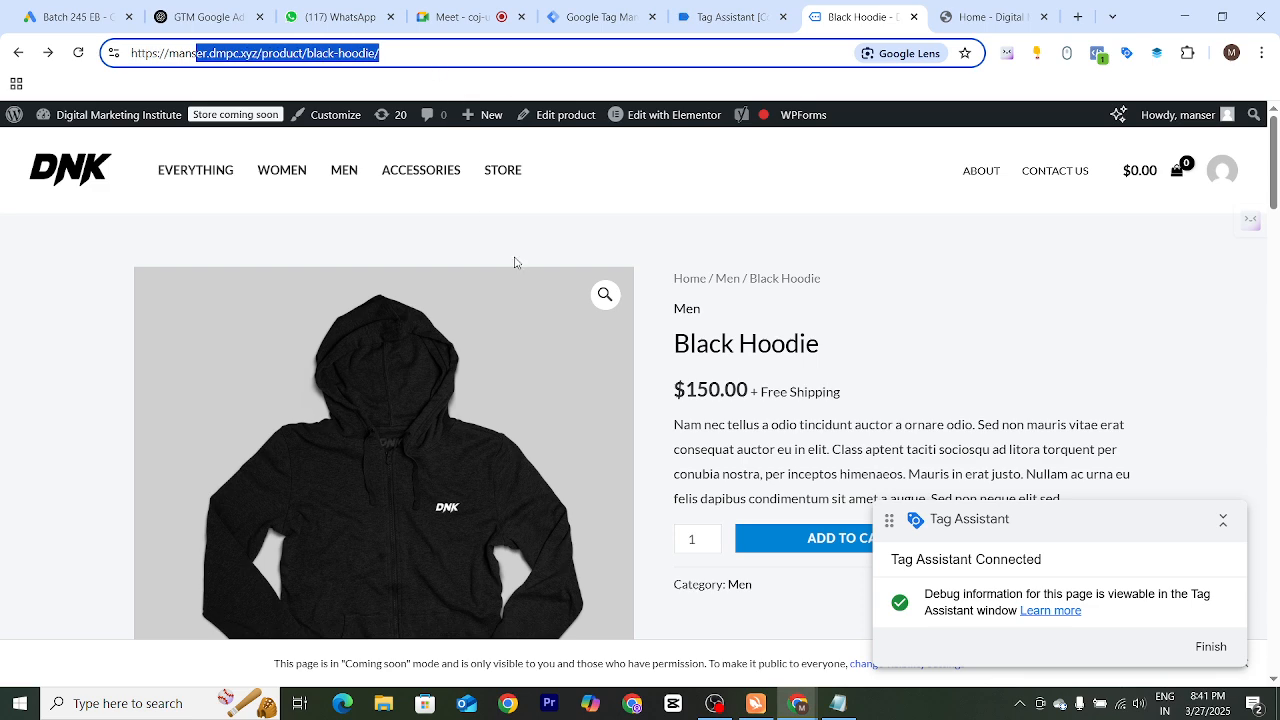
click(583, 253)
drag(1029, 519, 1042, 612)
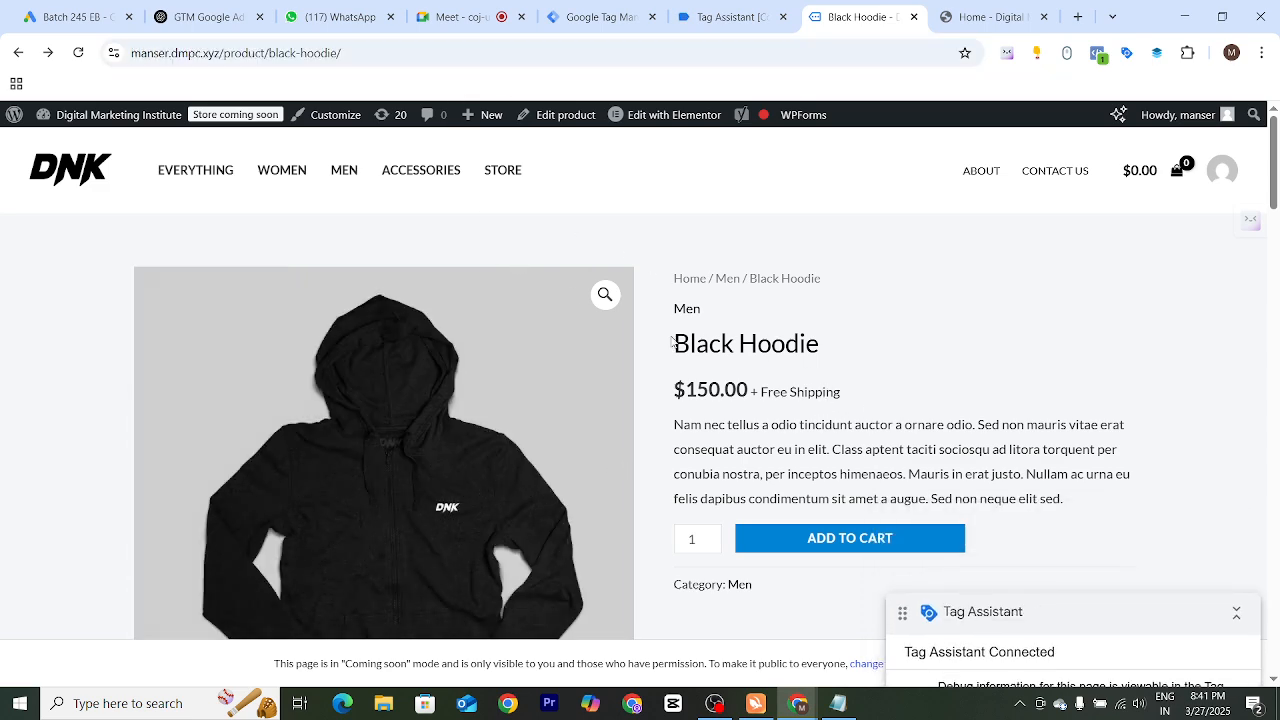
drag(672, 342, 820, 340)
click(822, 337)
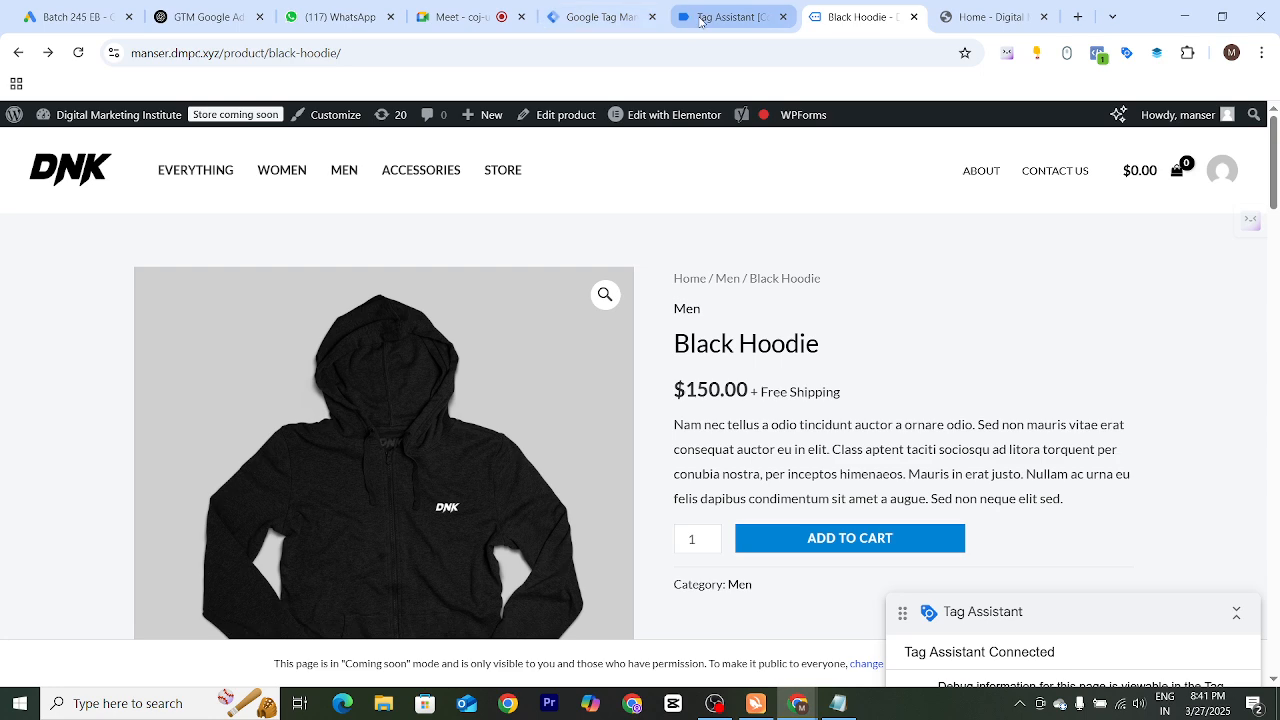
click(730, 17)
click(634, 417)
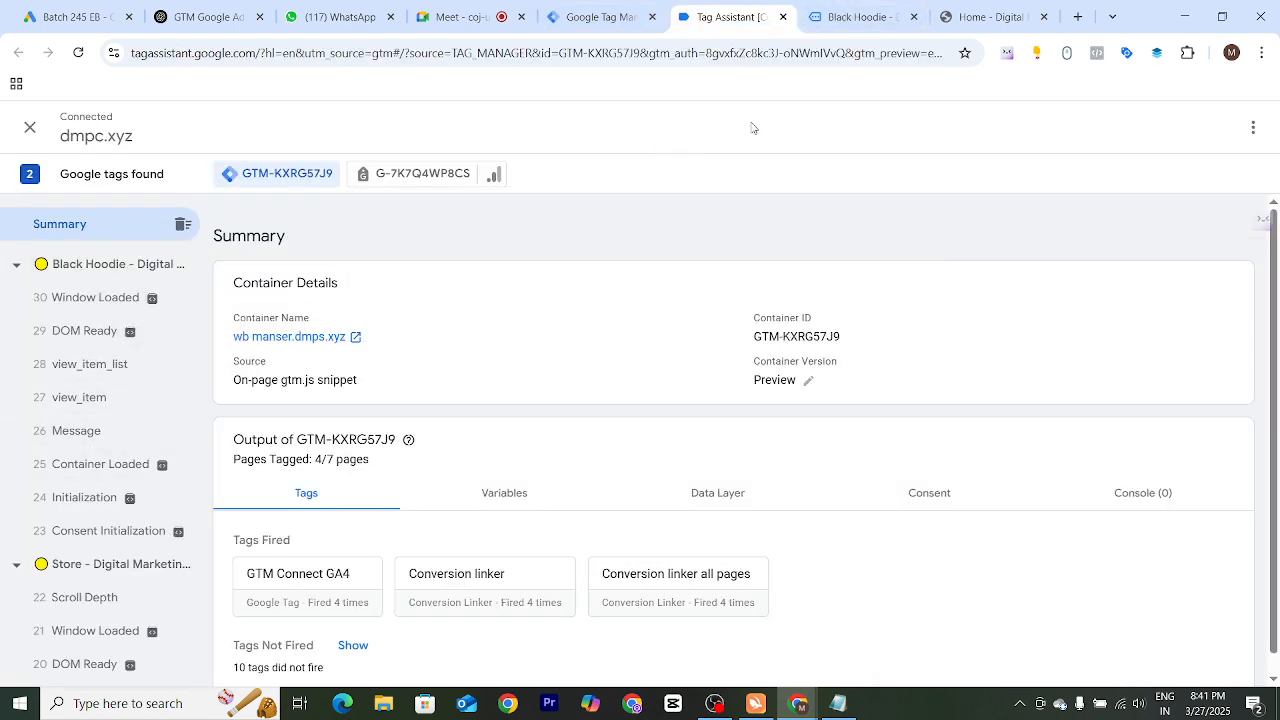
click(856, 17)
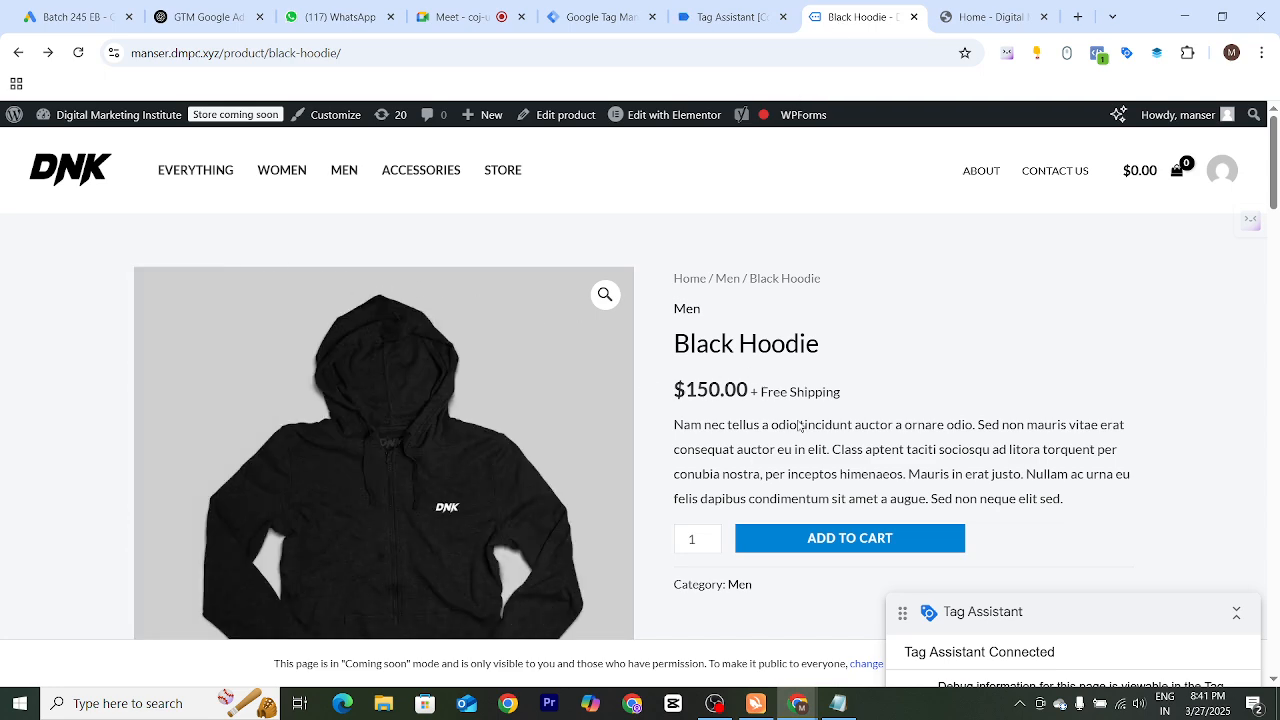
Add the Black Hoodie to the cart and open the cart
click(806, 548)
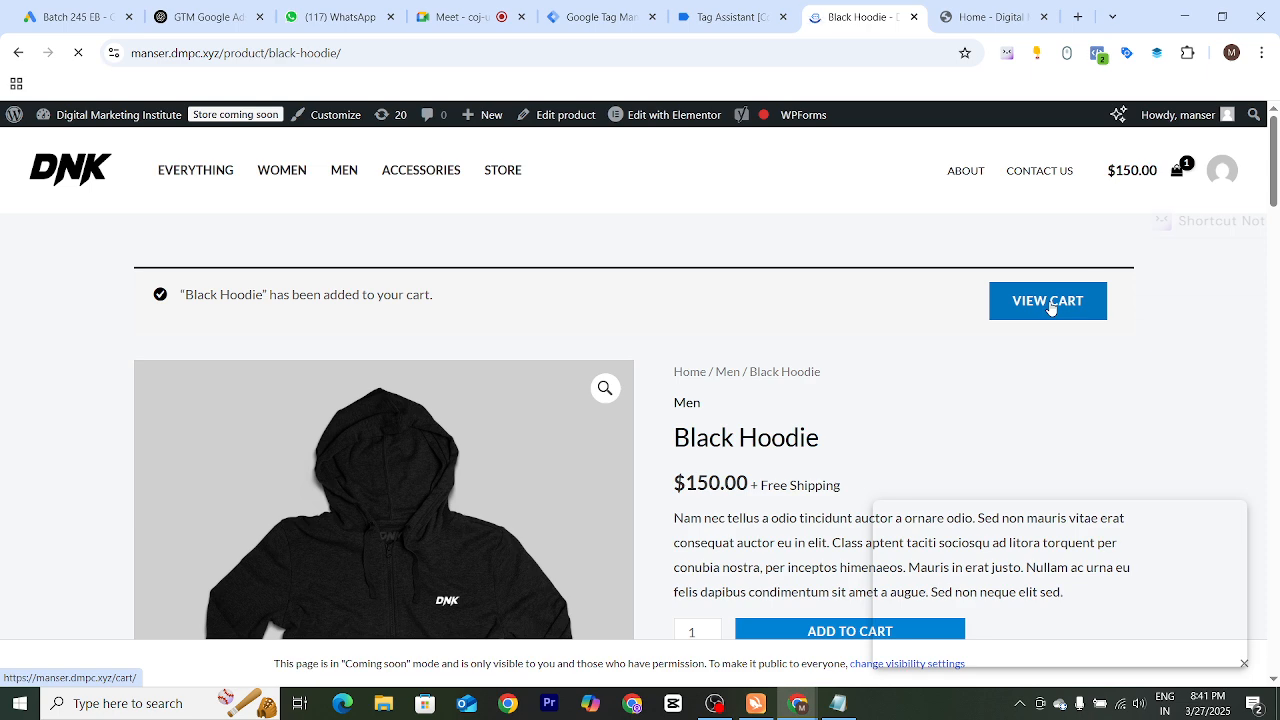
click(1050, 308)
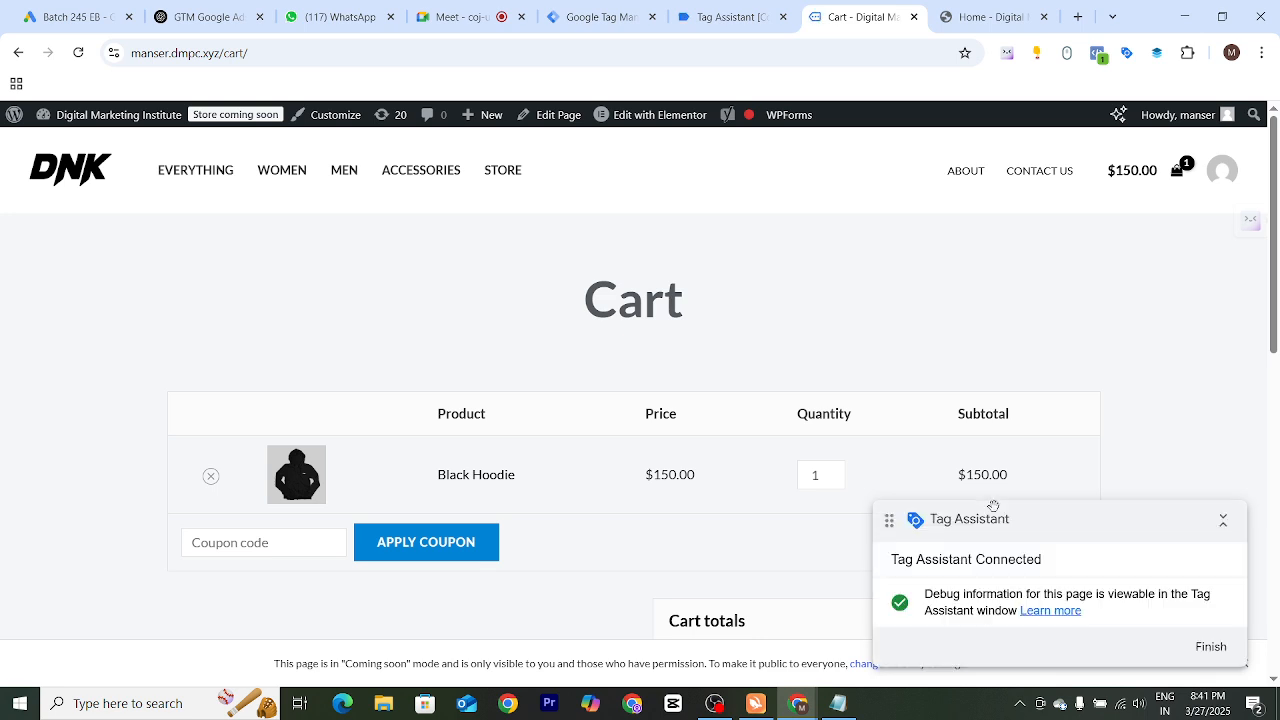
Proceed to checkout and place the cash-on-delivery order for the Black Hoodie
drag(1023, 567, 1071, 674)
scroll(694, 566, down, 5)
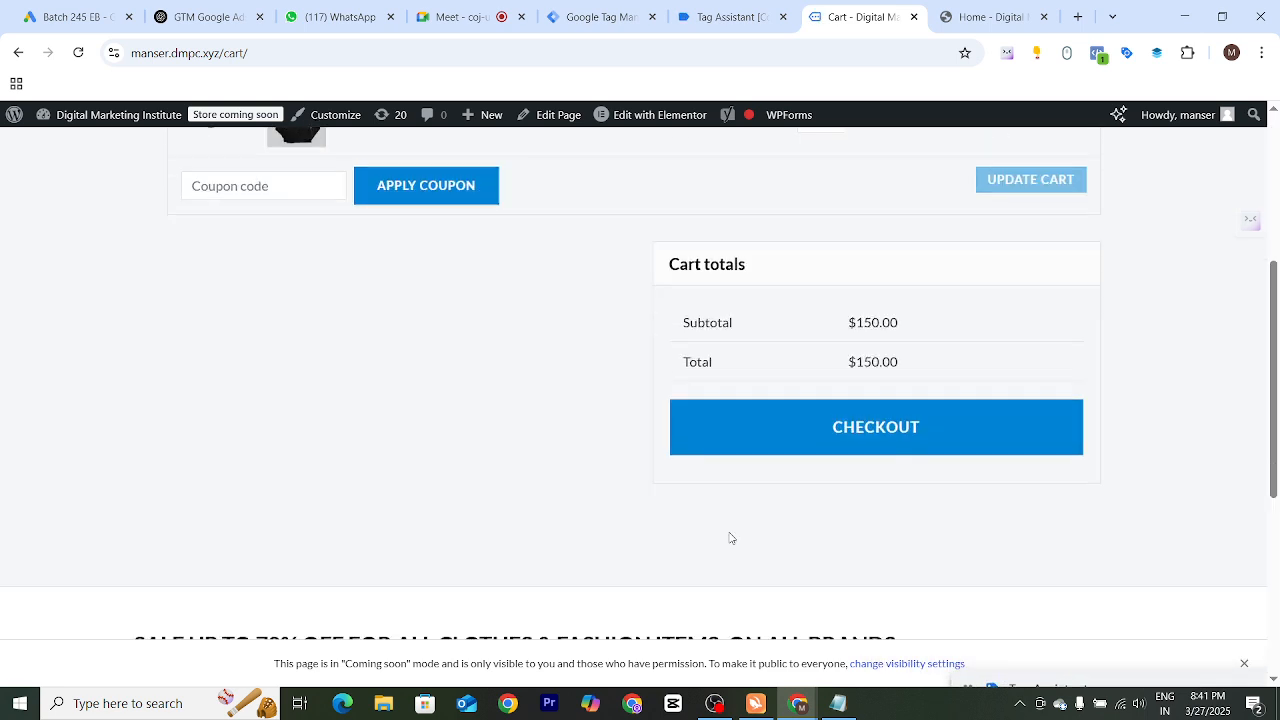
scroll(865, 338, up, 2)
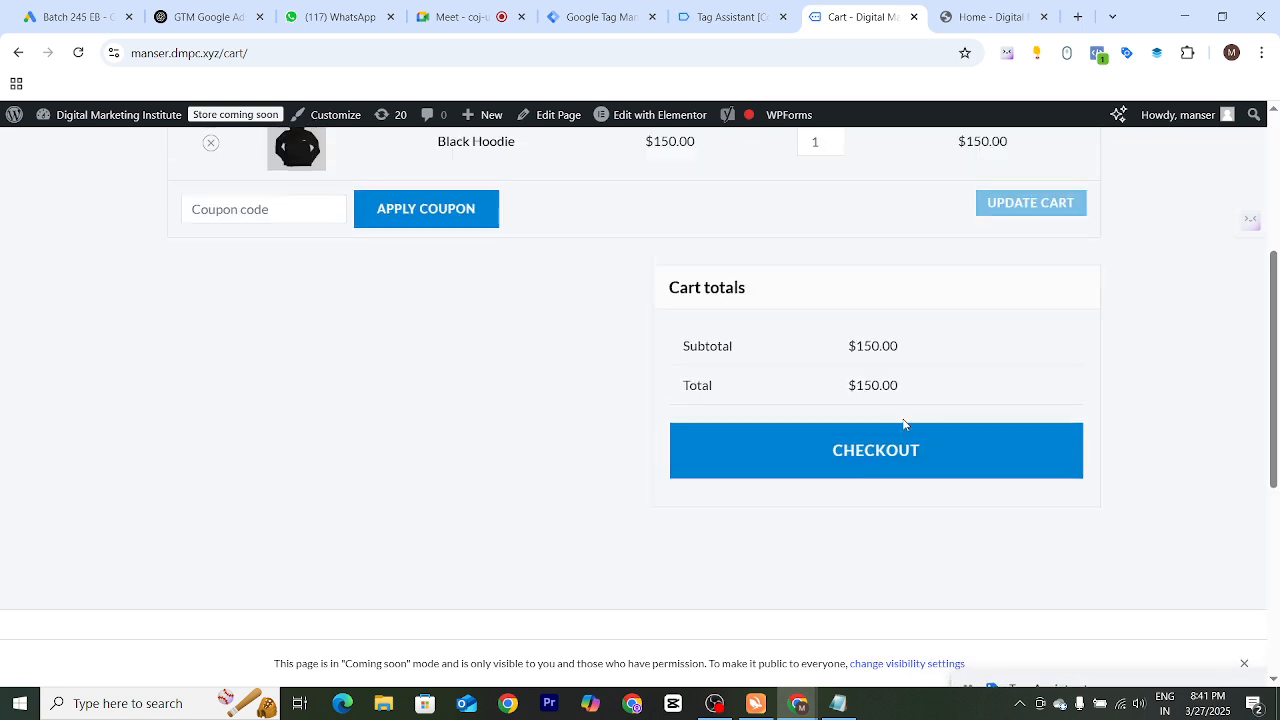
click(869, 467)
scroll(769, 429, down, 5)
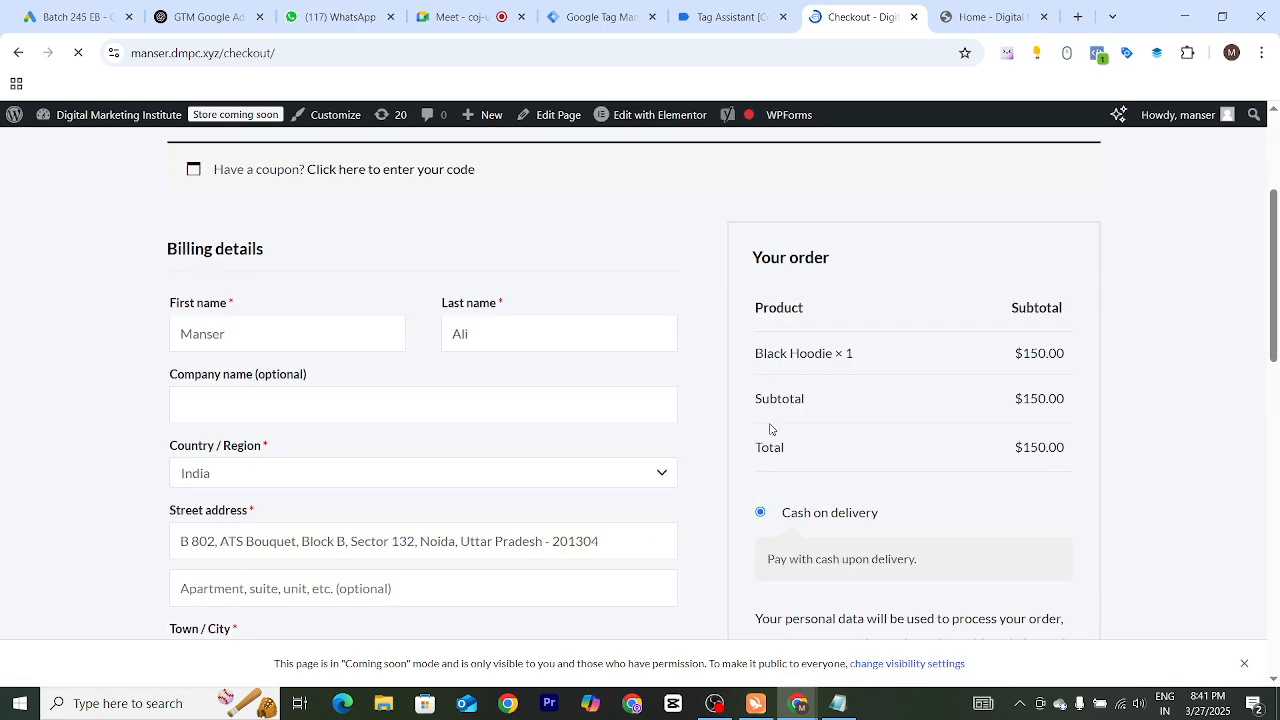
click(900, 485)
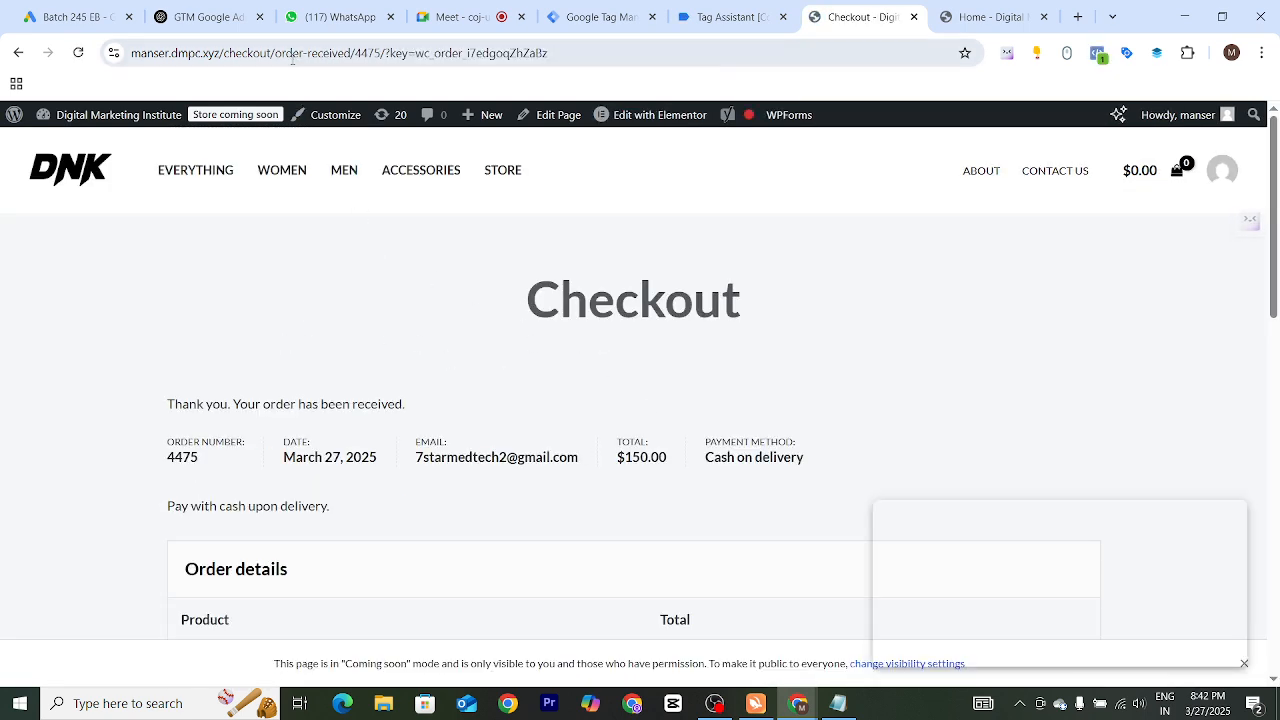
Examine the order-received page and open the purchase event in Tag Assistant
drag(275, 55, 359, 54)
scroll(405, 309, down, 5)
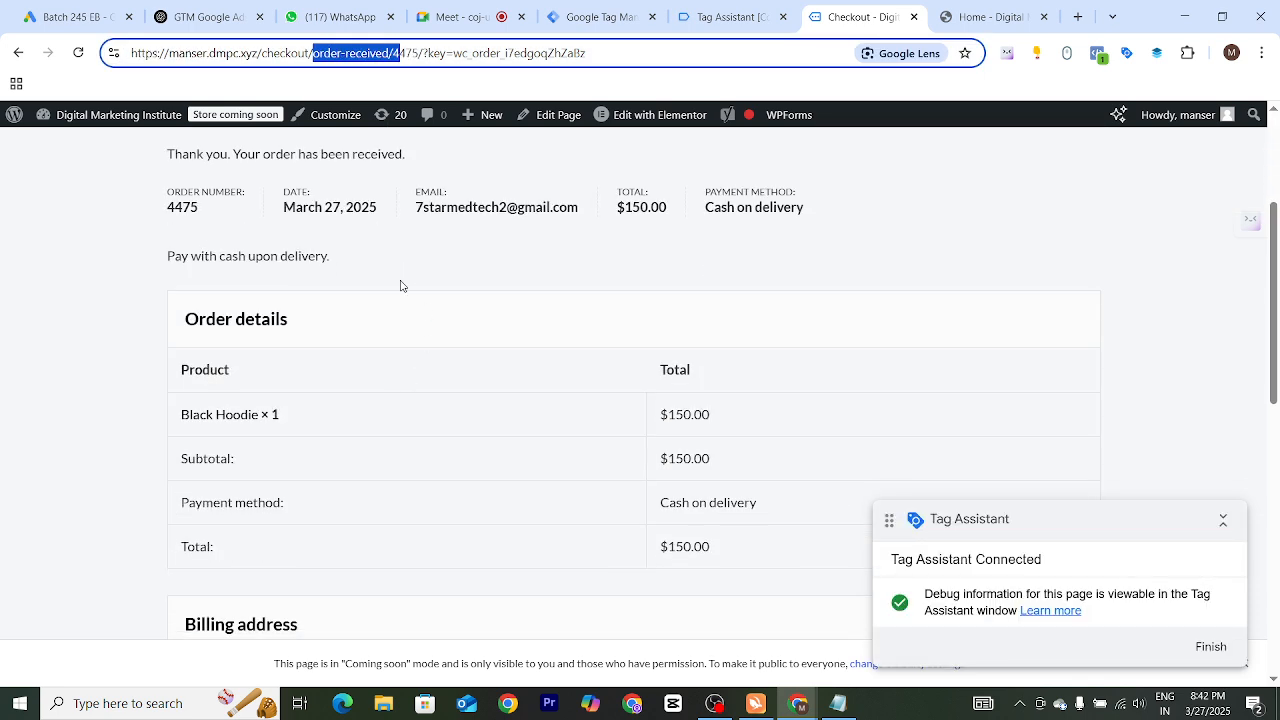
click(725, 17)
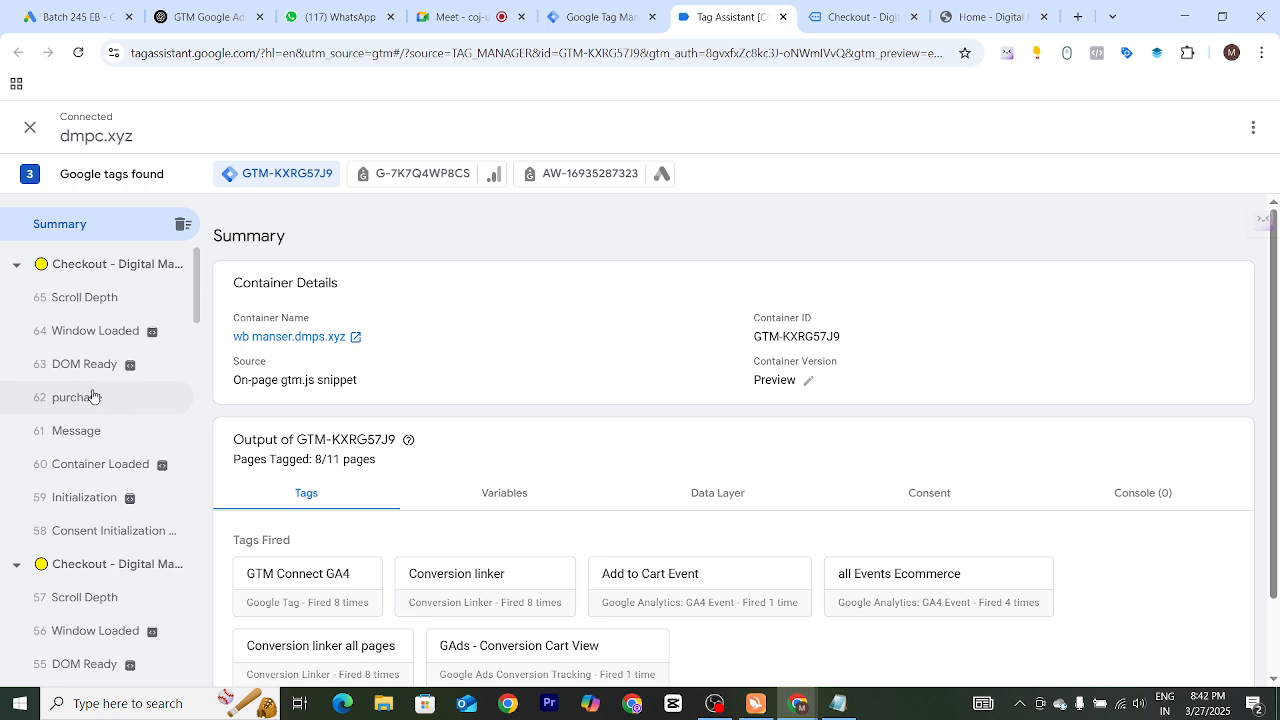
click(58, 406)
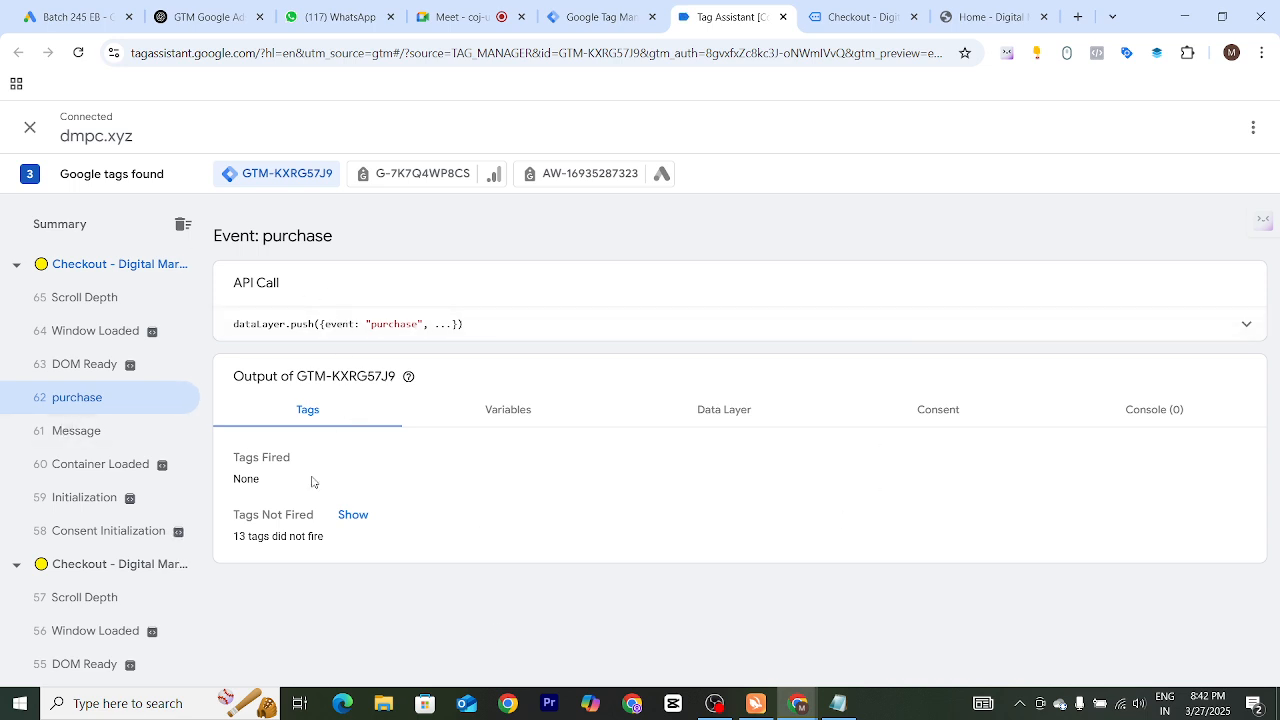
Open the purchase event's Data Layer and search it for the ecommerce: object
click(727, 418)
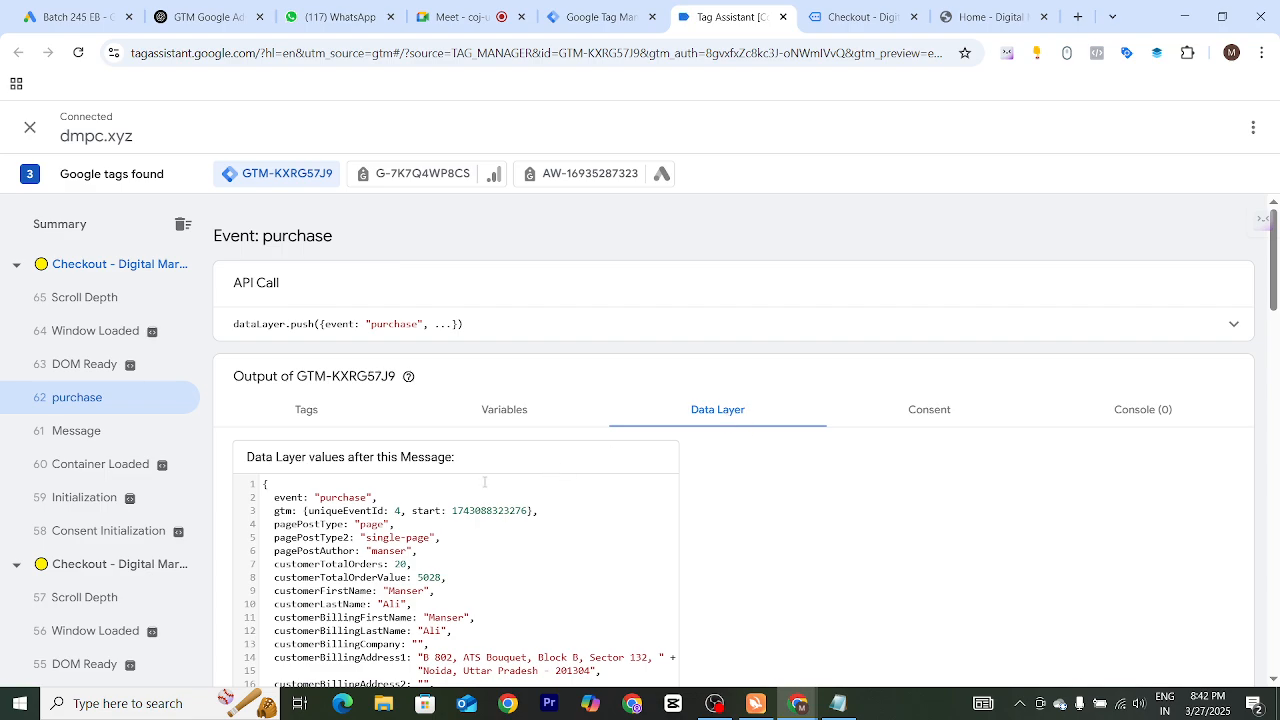
scroll(484, 482, down, 10)
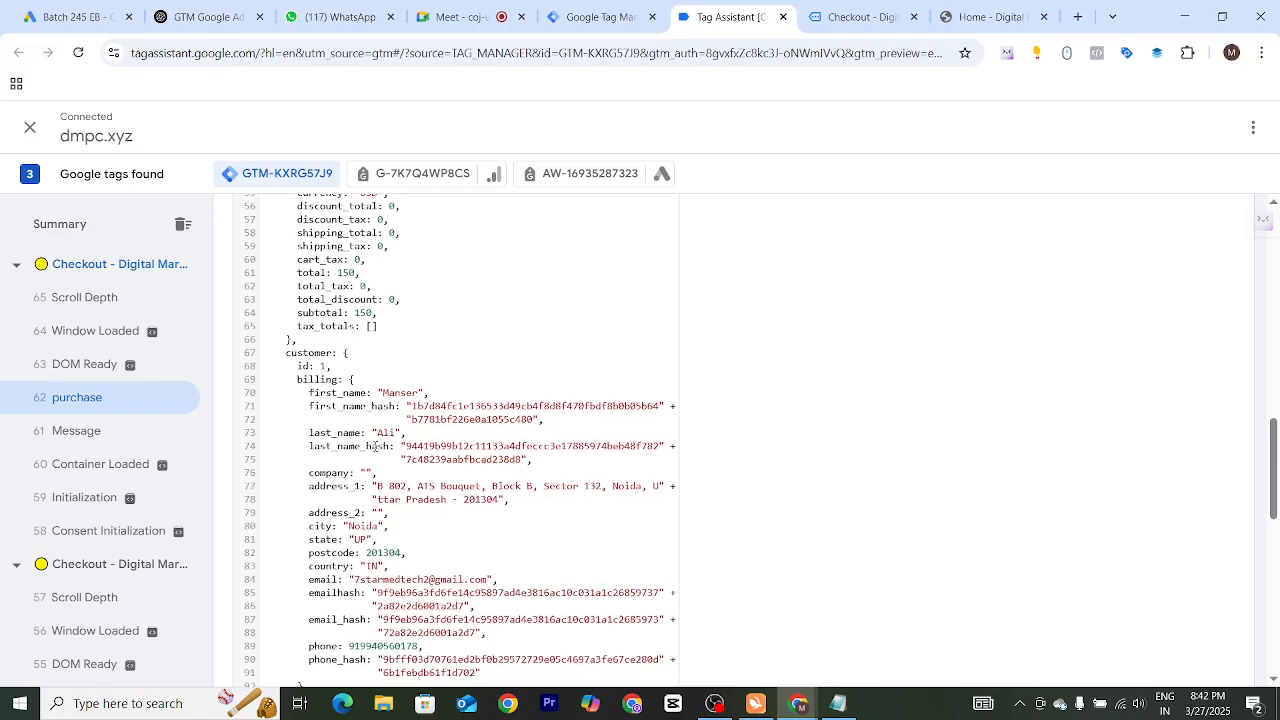
scroll(375, 447, down, 5)
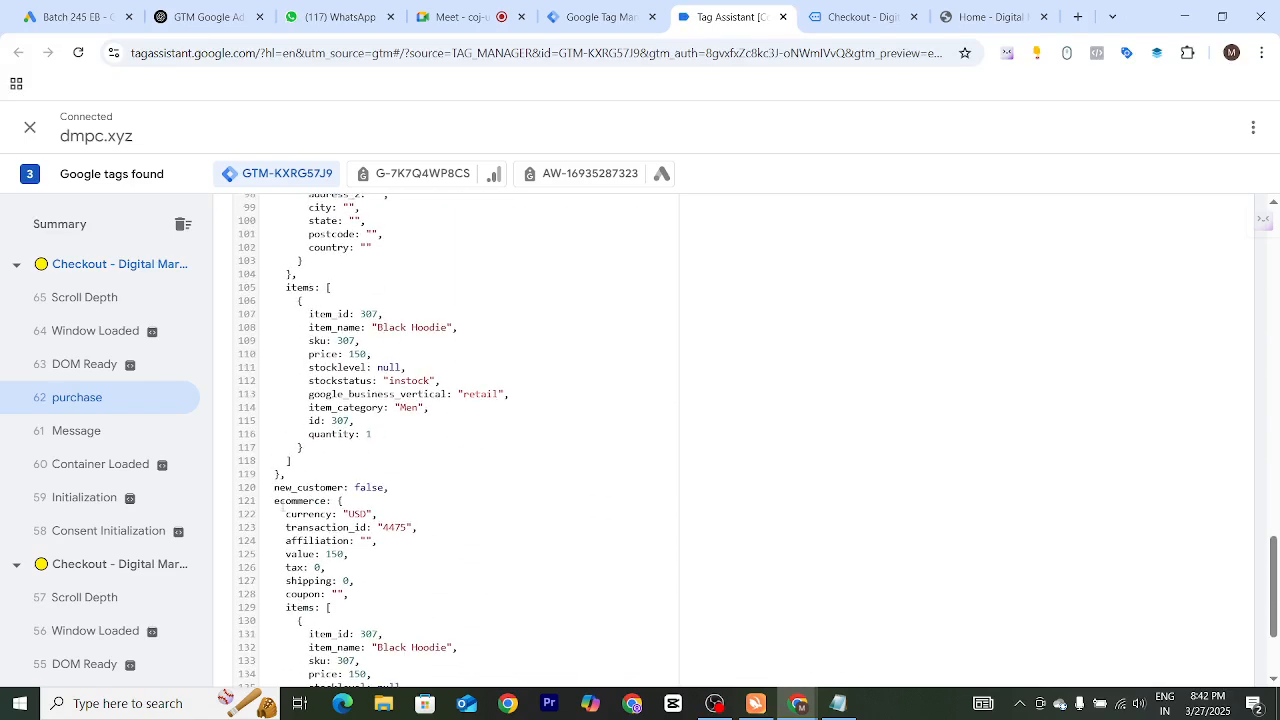
drag(277, 500, 340, 502)
click(549, 464)
key(ctrl+f)
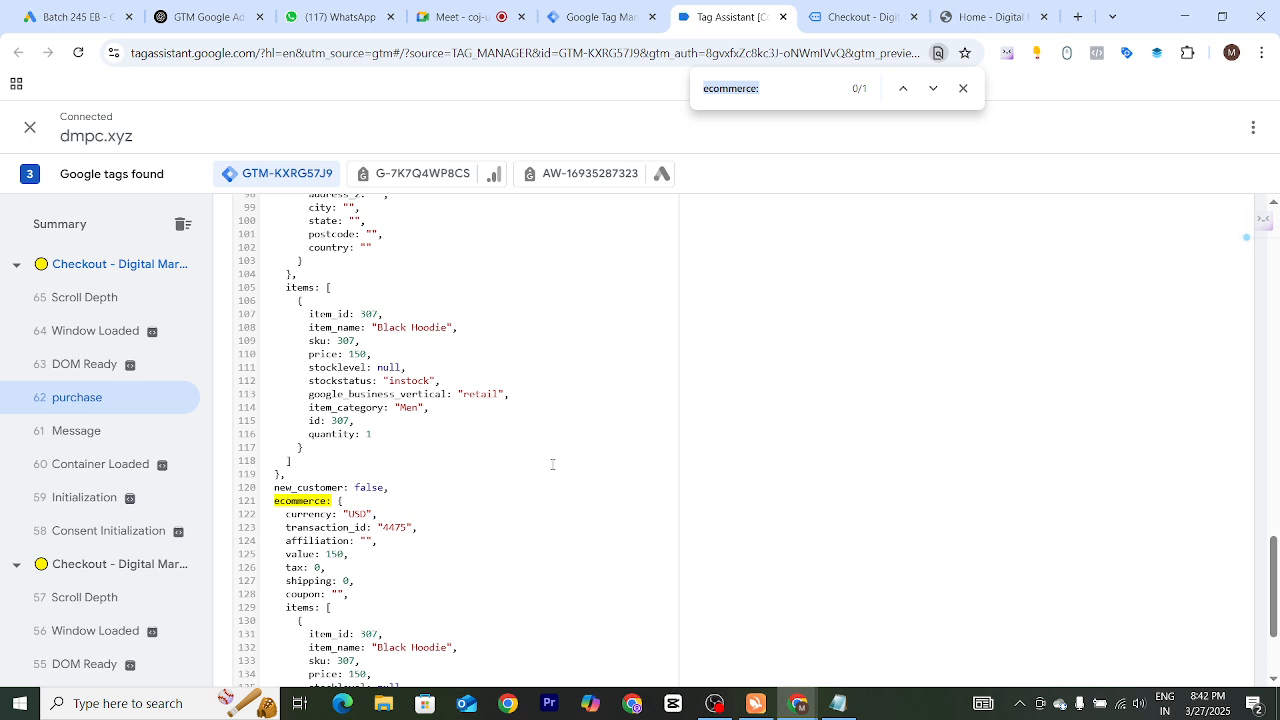
click(778, 91)
key(Return)
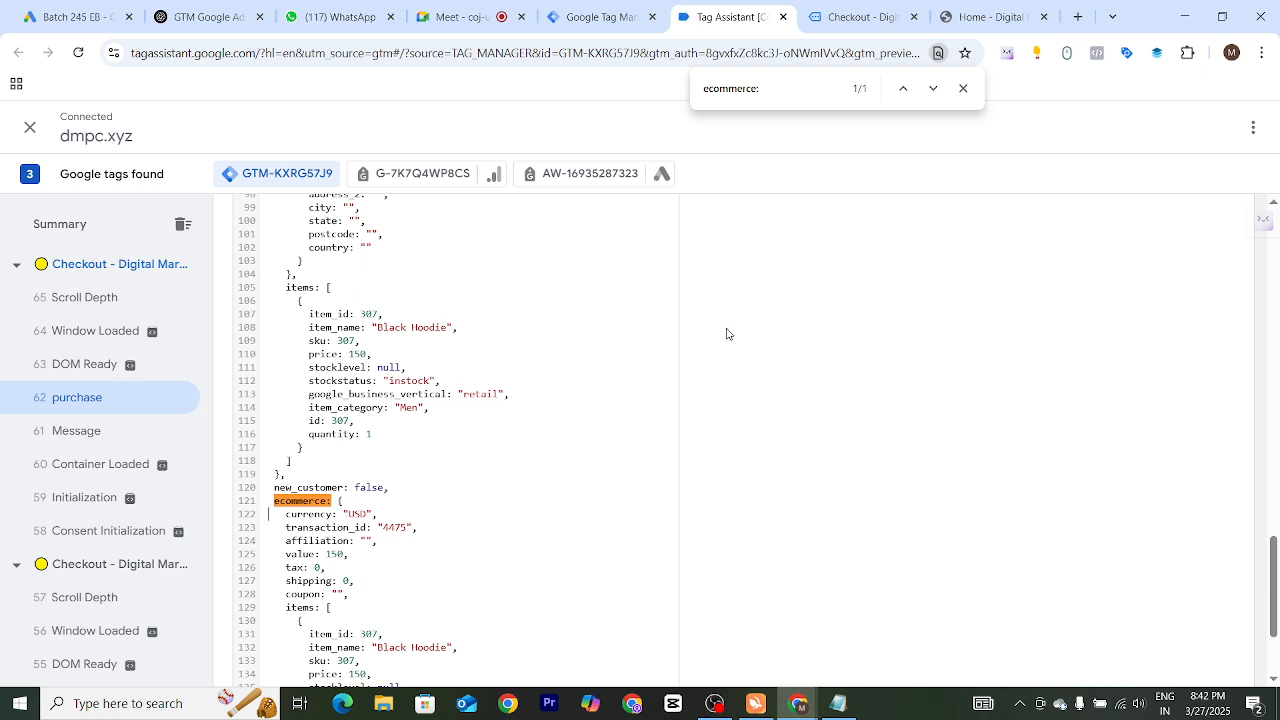
Switch to Notepad and add colons after the Conversion Value, Transaction ID and Currency Code labels
key(alt+Tab)
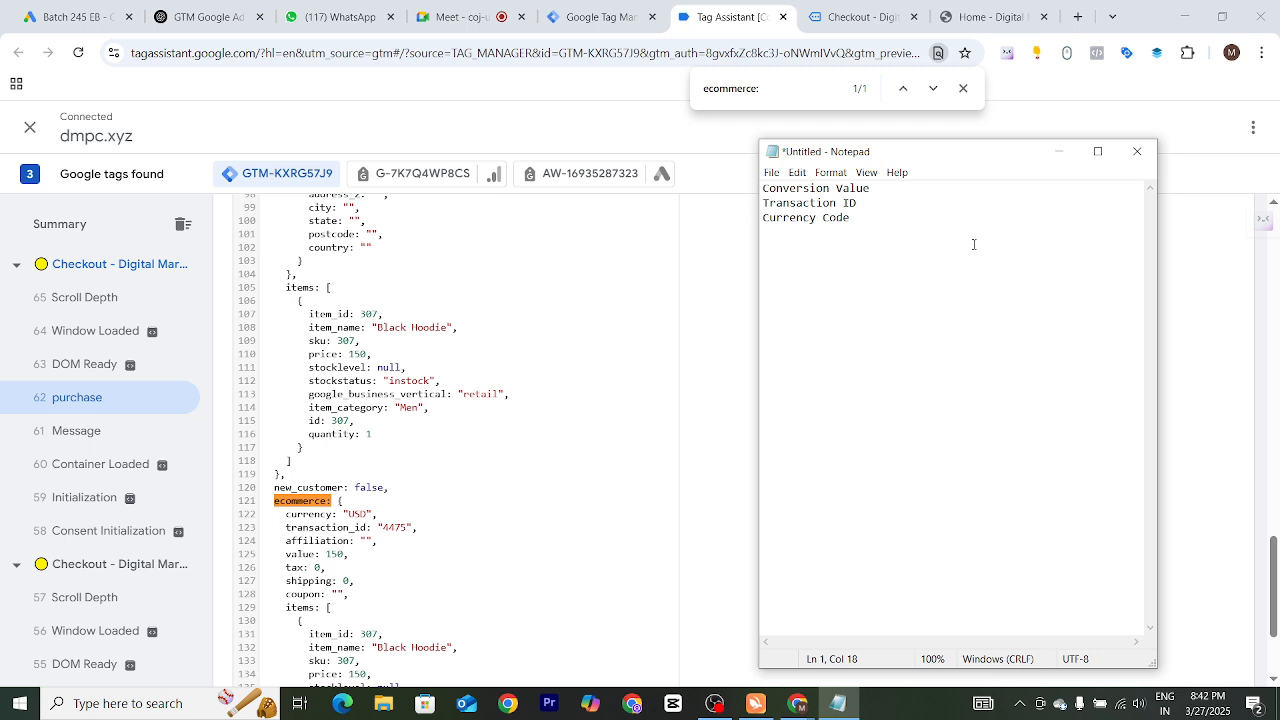
key(Return)
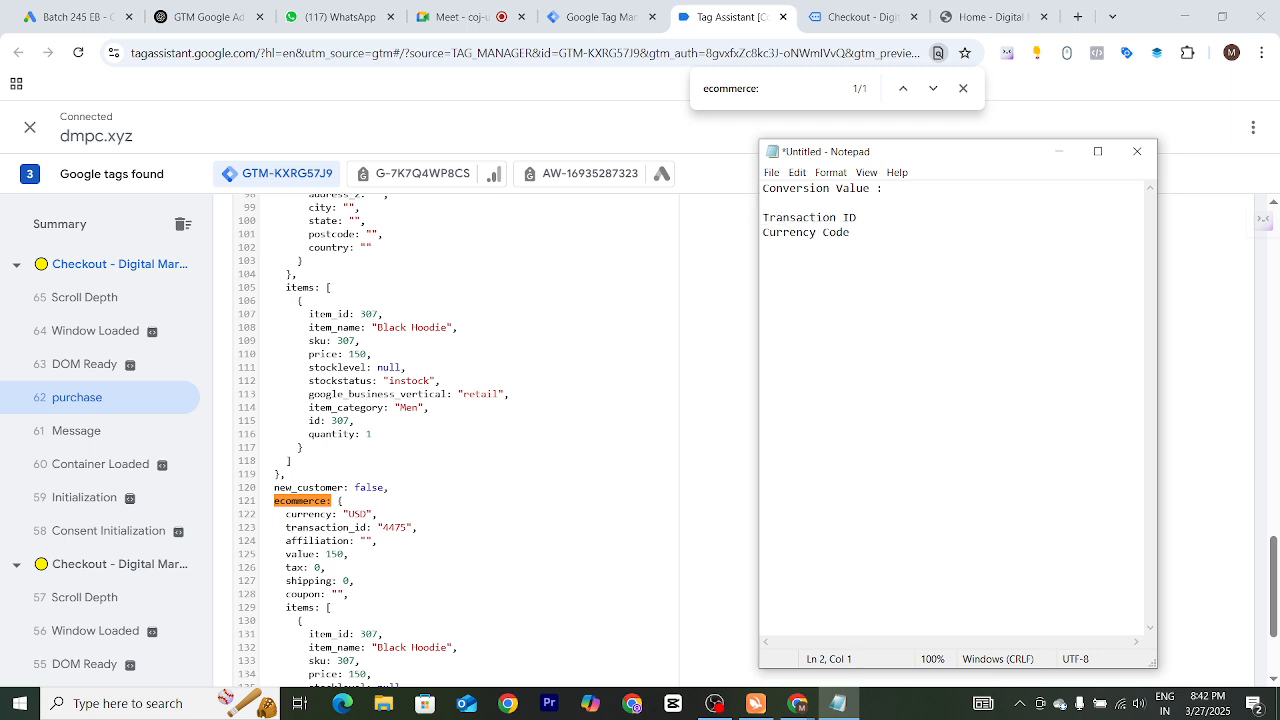
key(BackSpace)
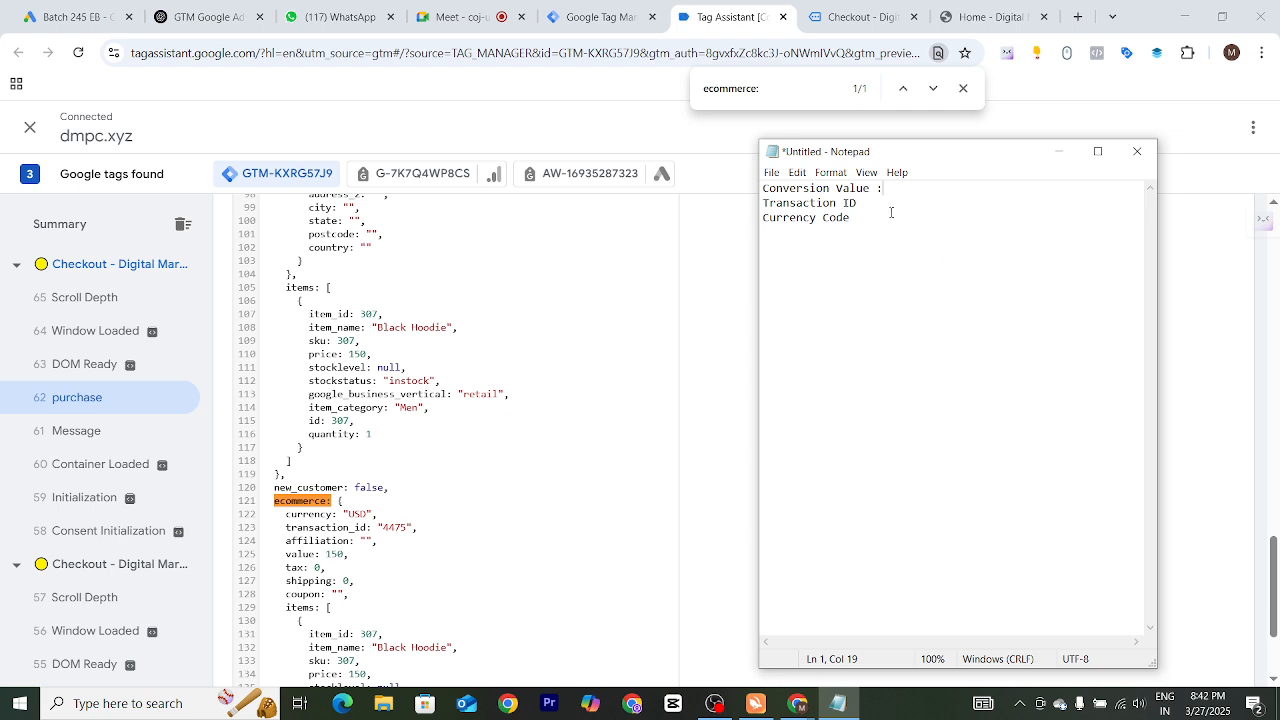
click(871, 204)
text(:)
key(Return)
key(BackSpace)
text(:)
drag(889, 189, 811, 222)
click(829, 219)
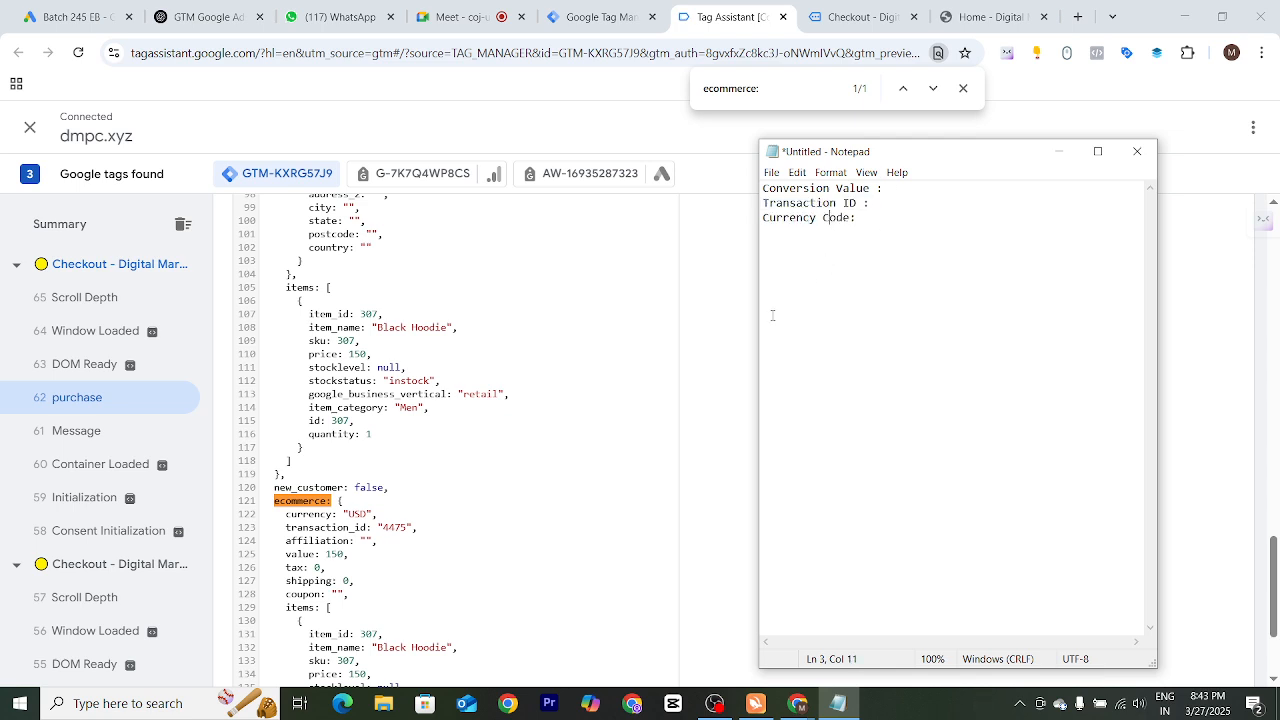
Compare the data layer's value field with the order total on the confirmation page
click(258, 515)
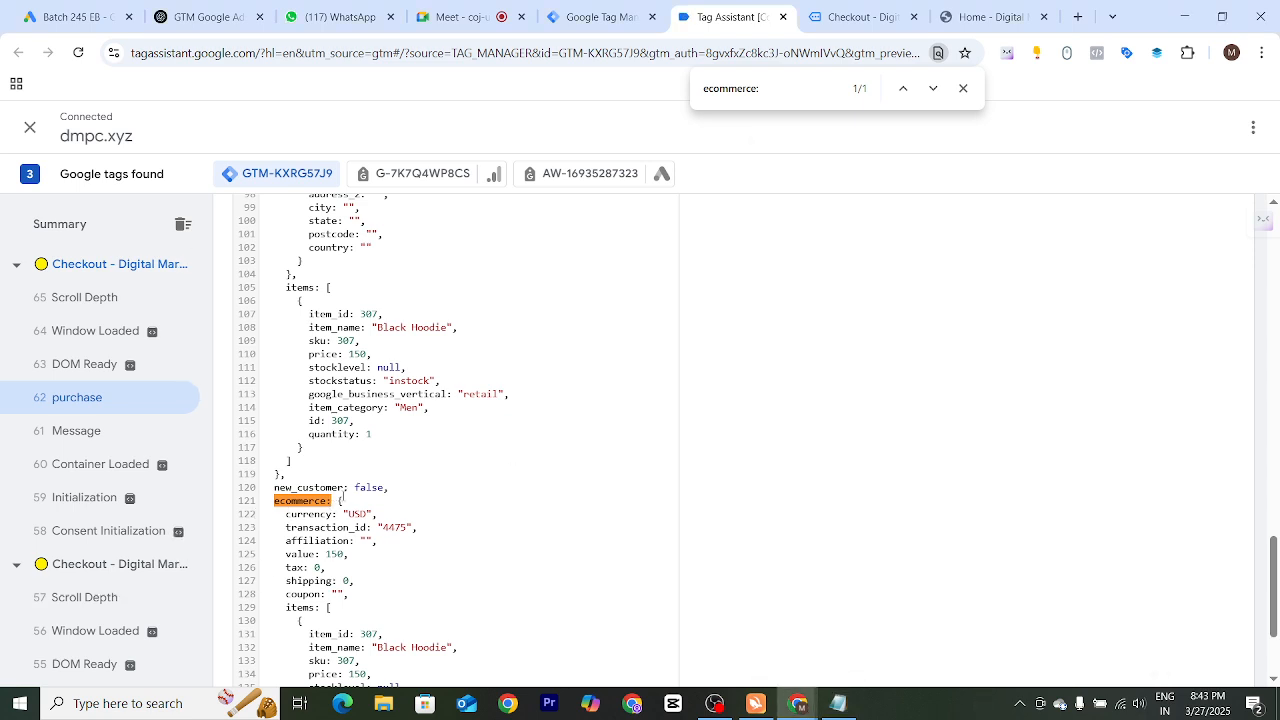
key(alt+Tab)
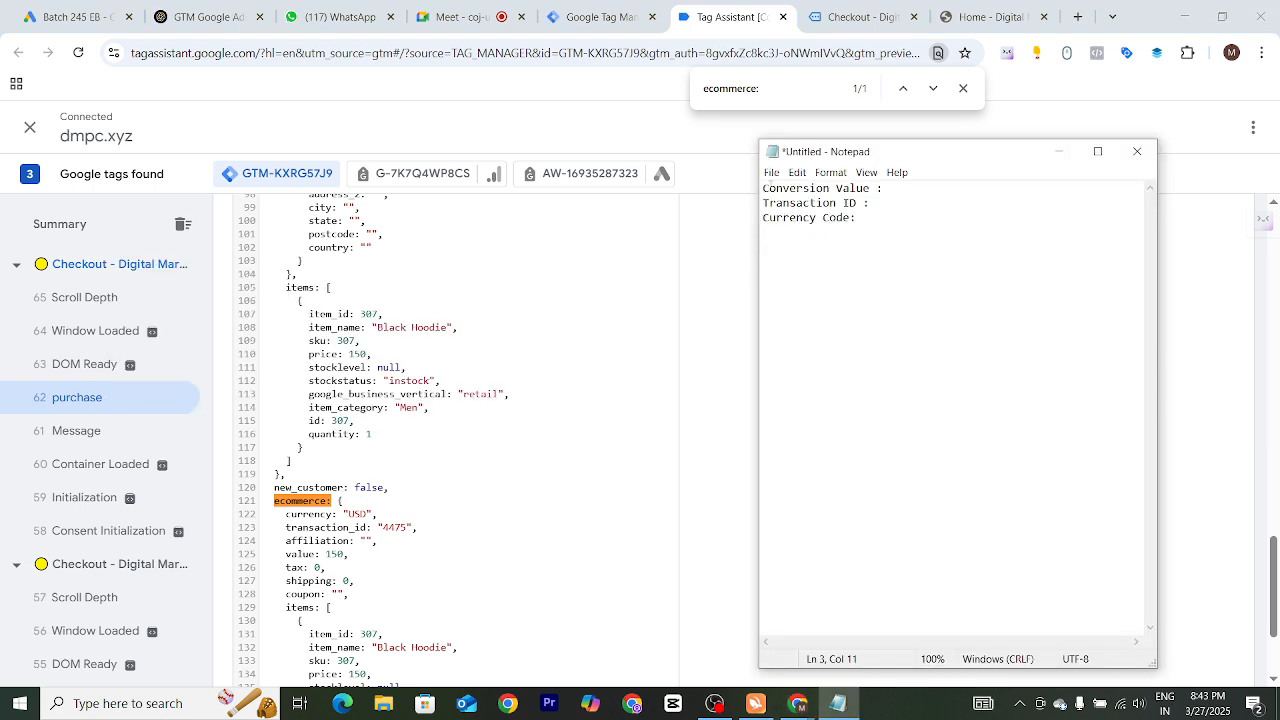
drag(763, 188, 884, 188)
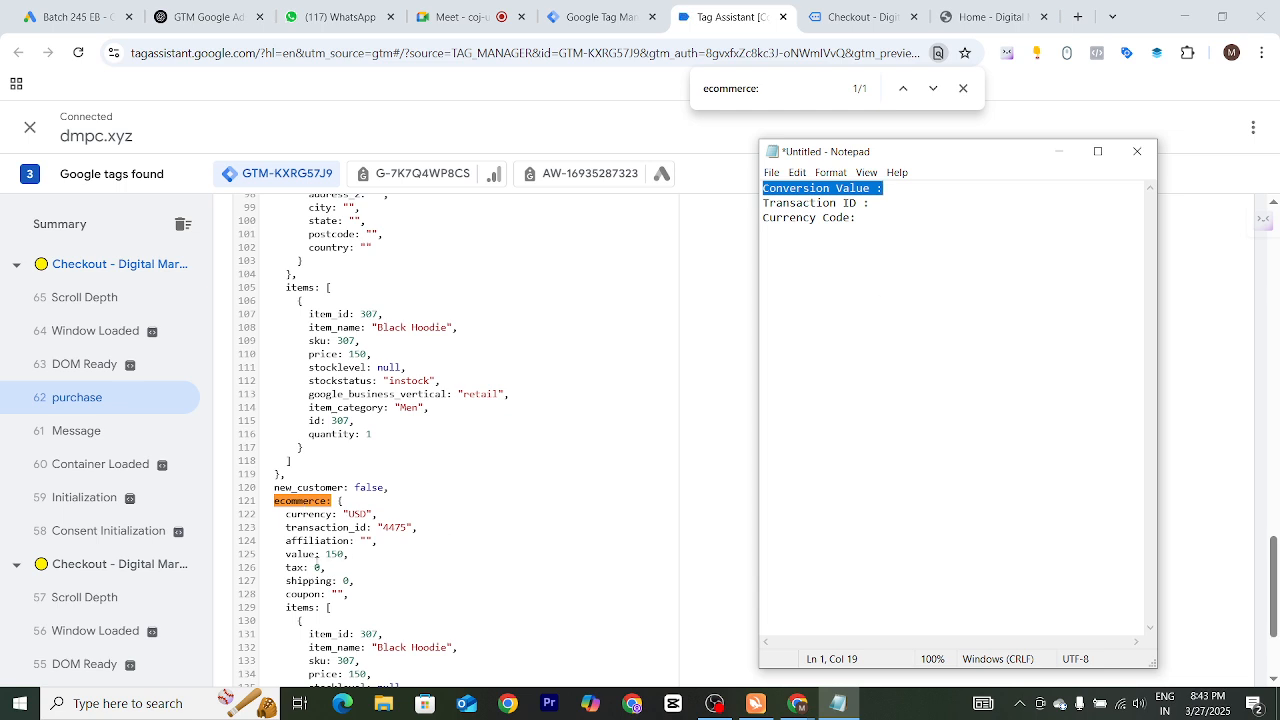
click(289, 555)
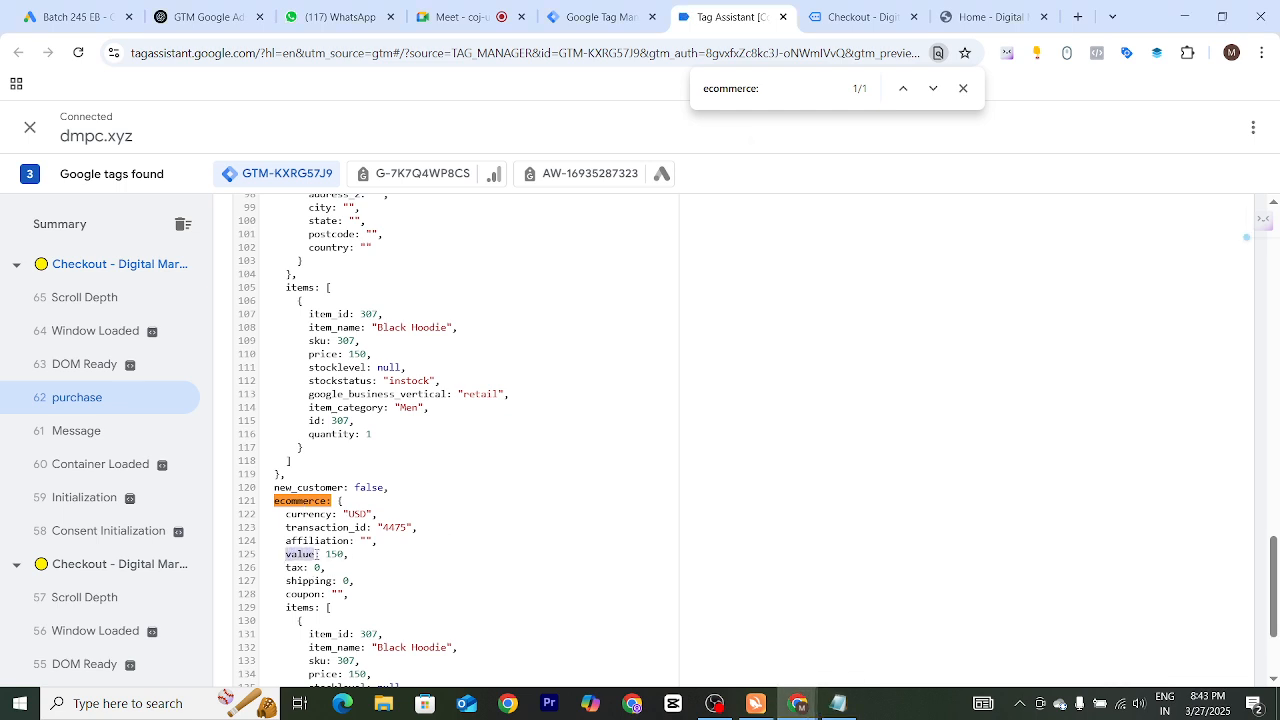
double_click(333, 553)
click(863, 17)
drag(667, 414, 691, 414)
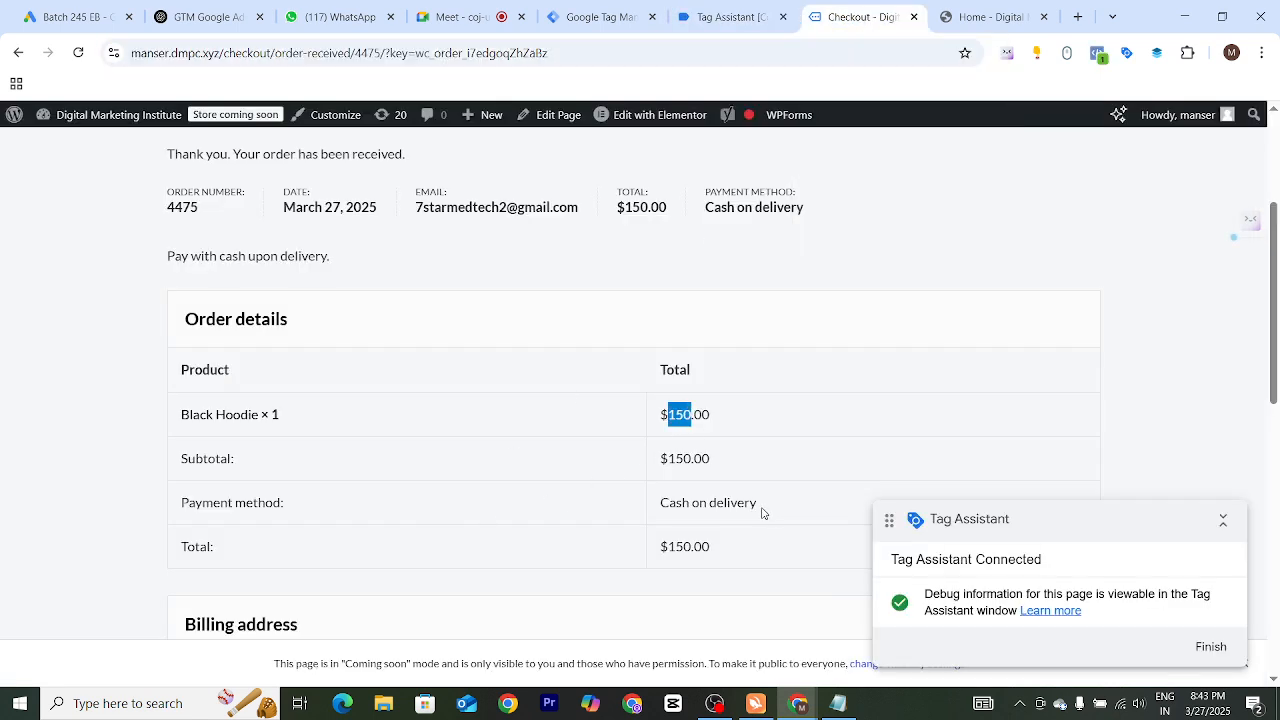
click(725, 17)
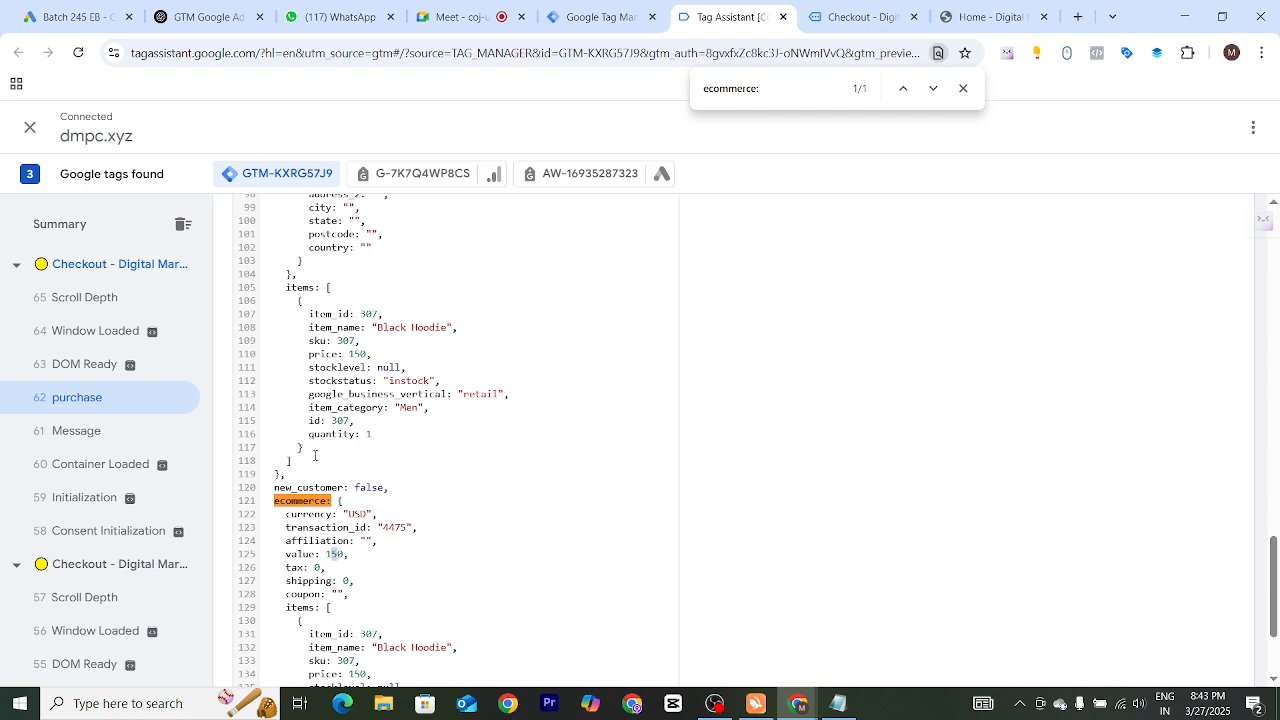
click(315, 553)
click(410, 517)
click(963, 88)
Record ecommerce.value as the Conversion Value path in Notepad, copied from the purchase event's data layer
double_click(294, 500)
key(ctrl+c)
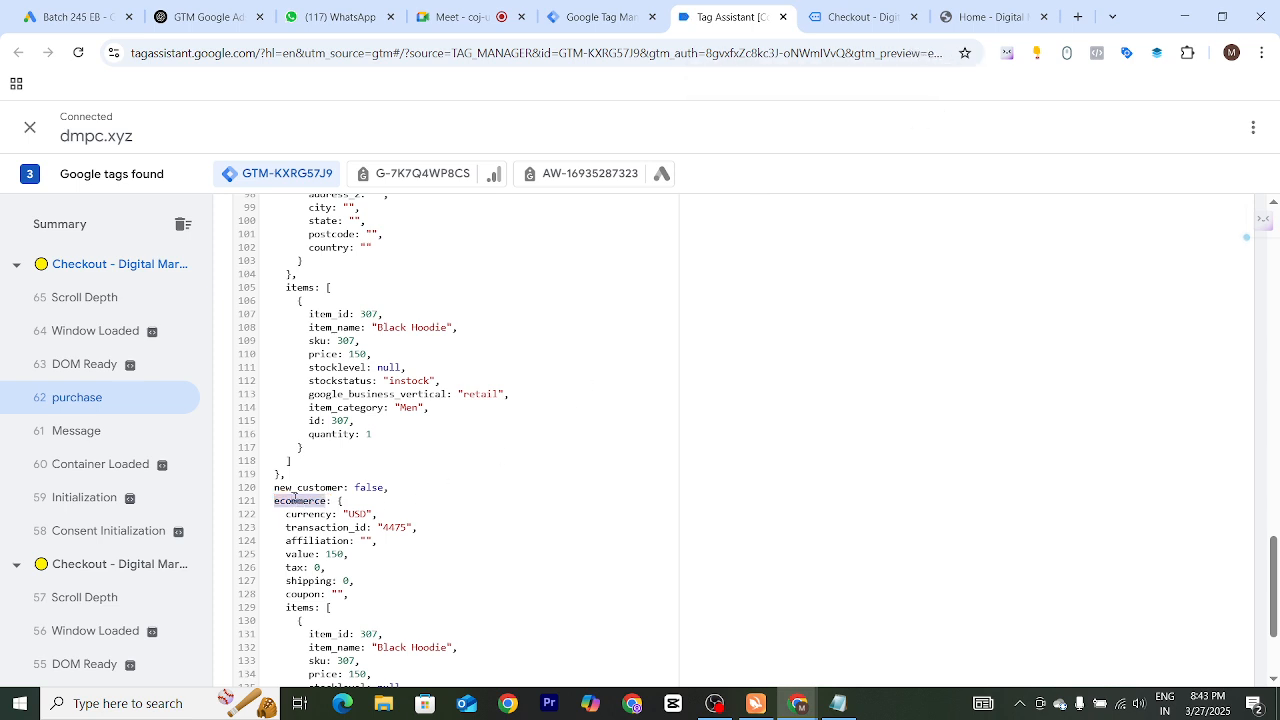
key(alt+Tab)
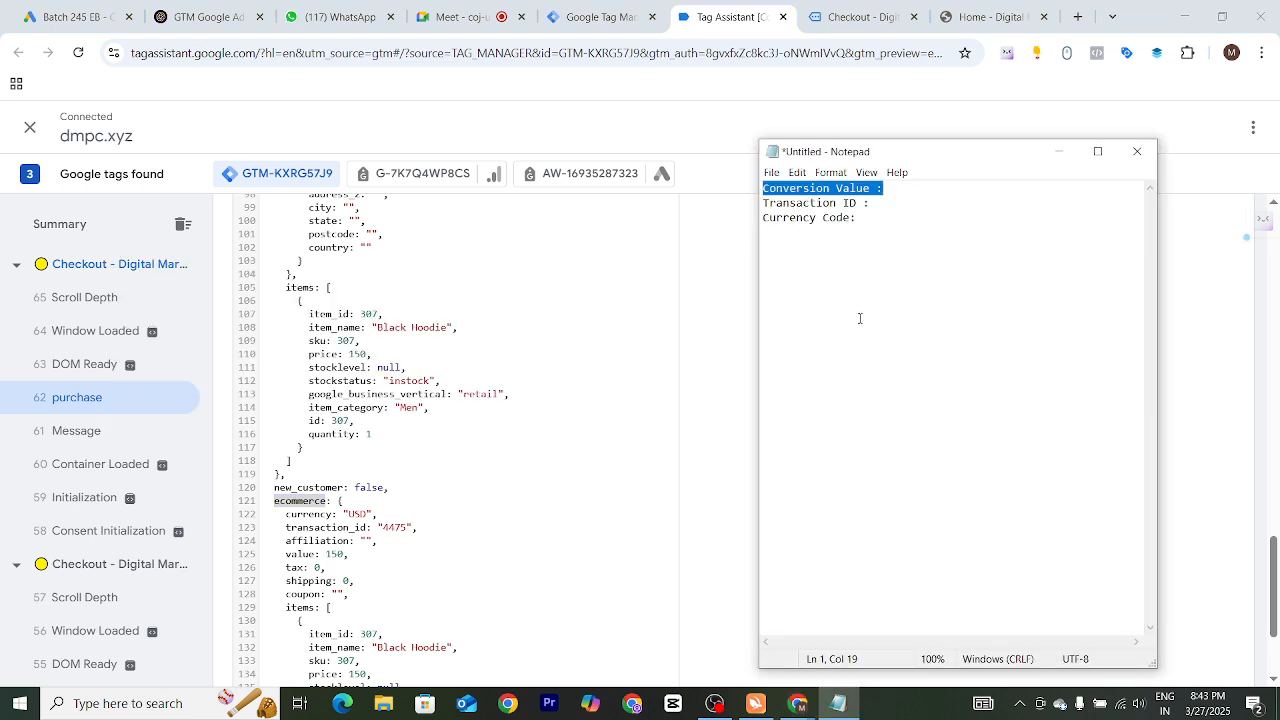
click(925, 190)
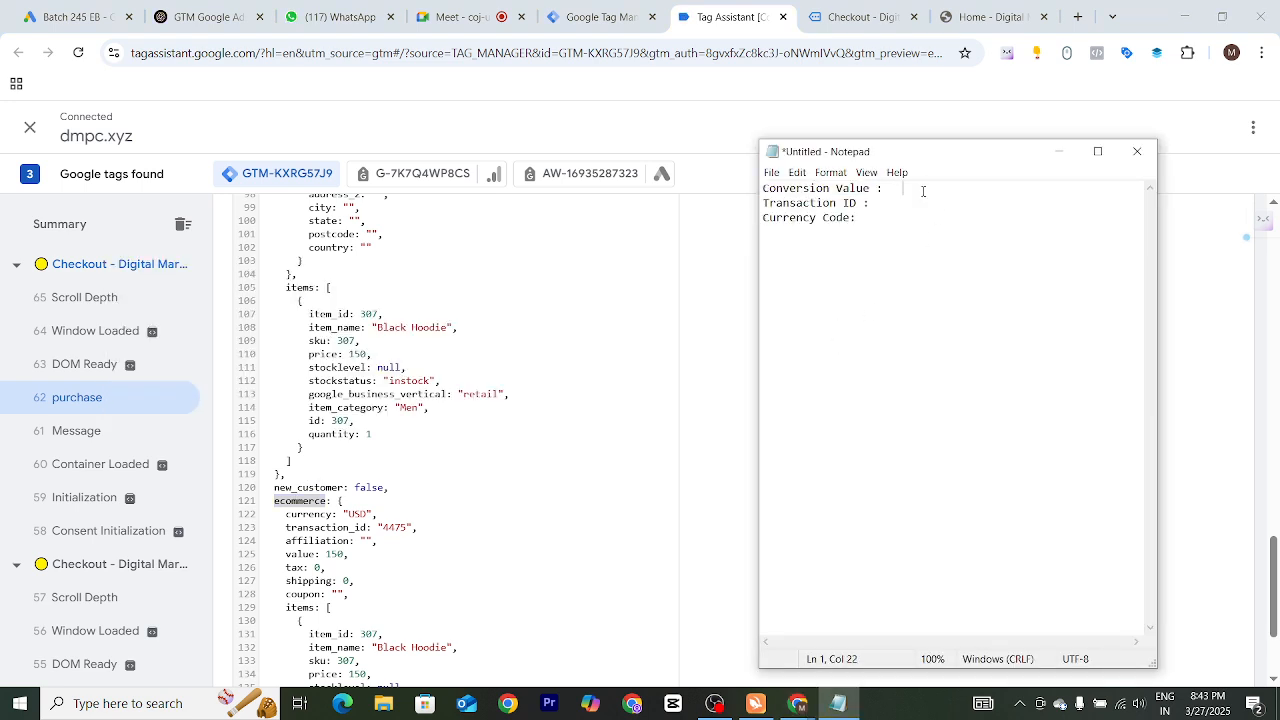
key(ctrl+v)
drag(835, 189, 867, 189)
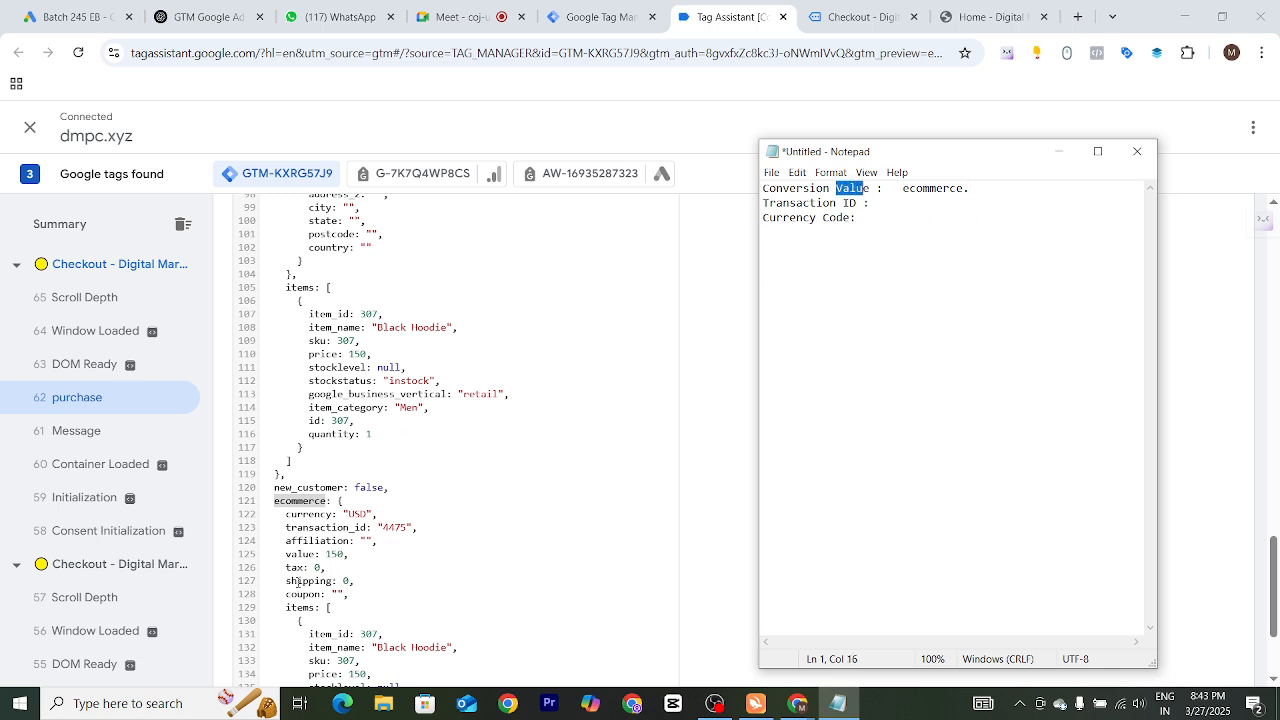
drag(282, 554, 302, 555)
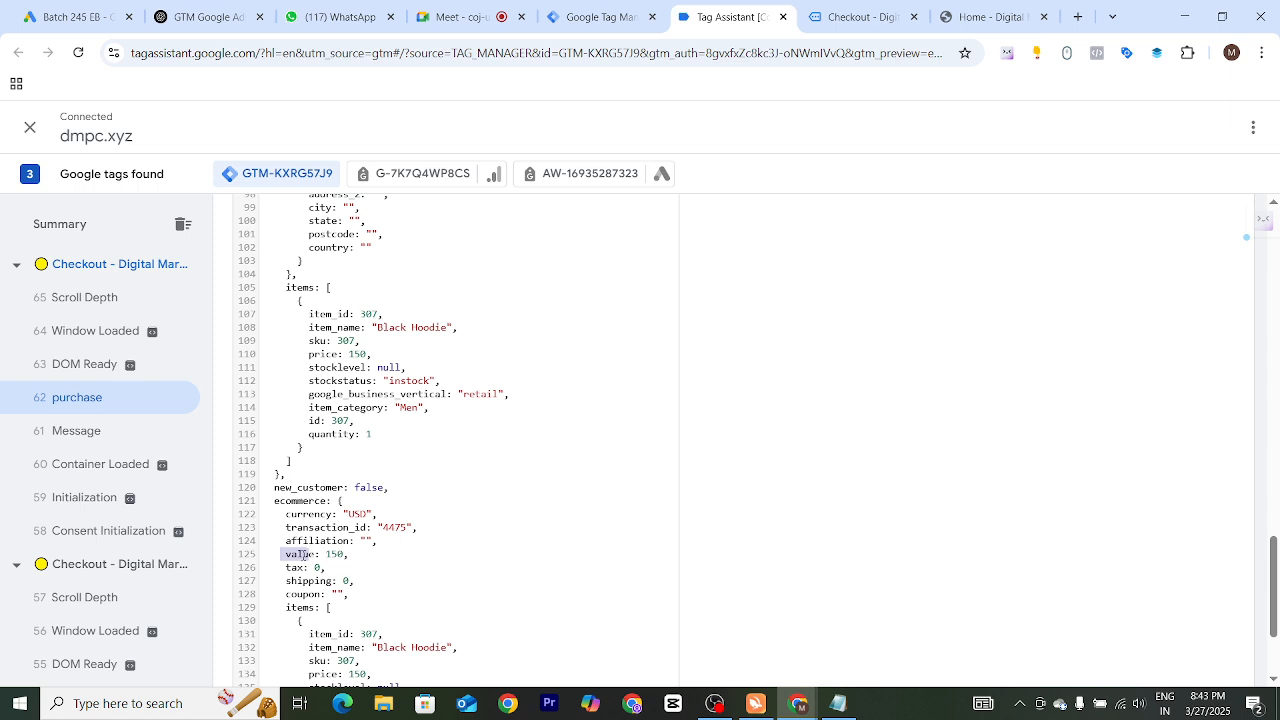
double_click(301, 555)
key(ctrl+c)
key(alt+Tab)
click(1020, 188)
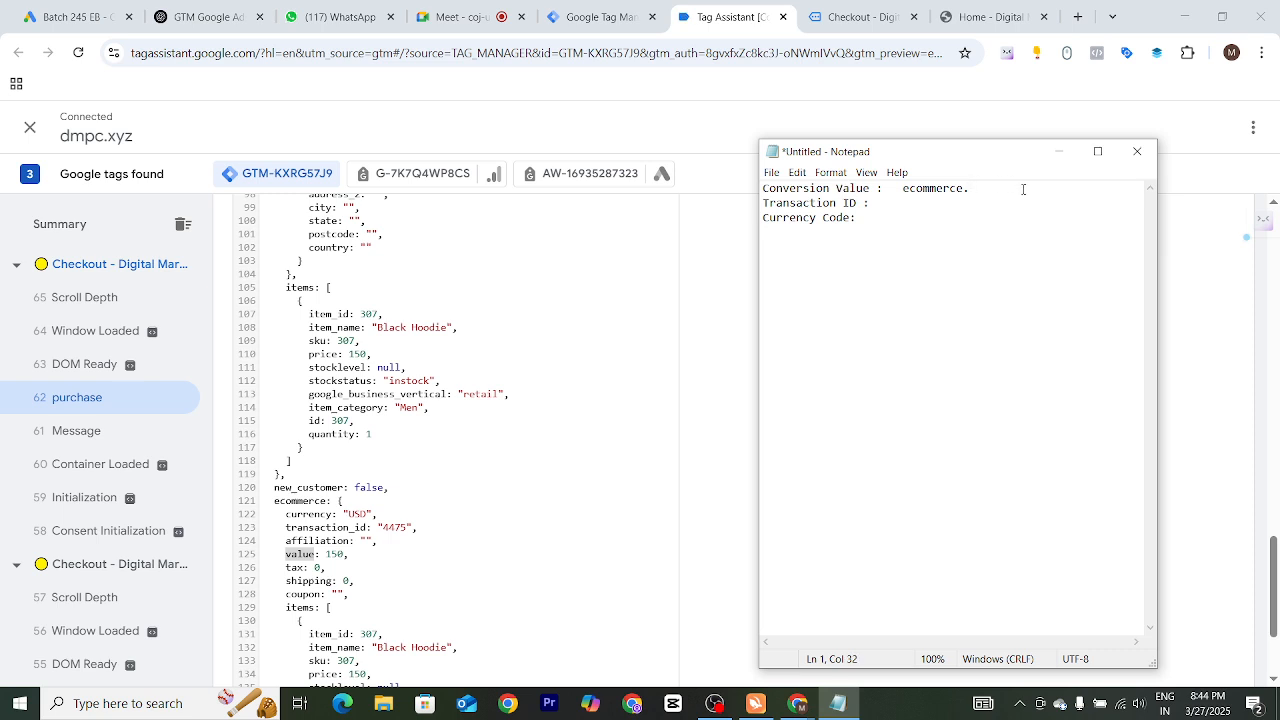
key(ctrl+v)
drag(763, 188, 1003, 188)
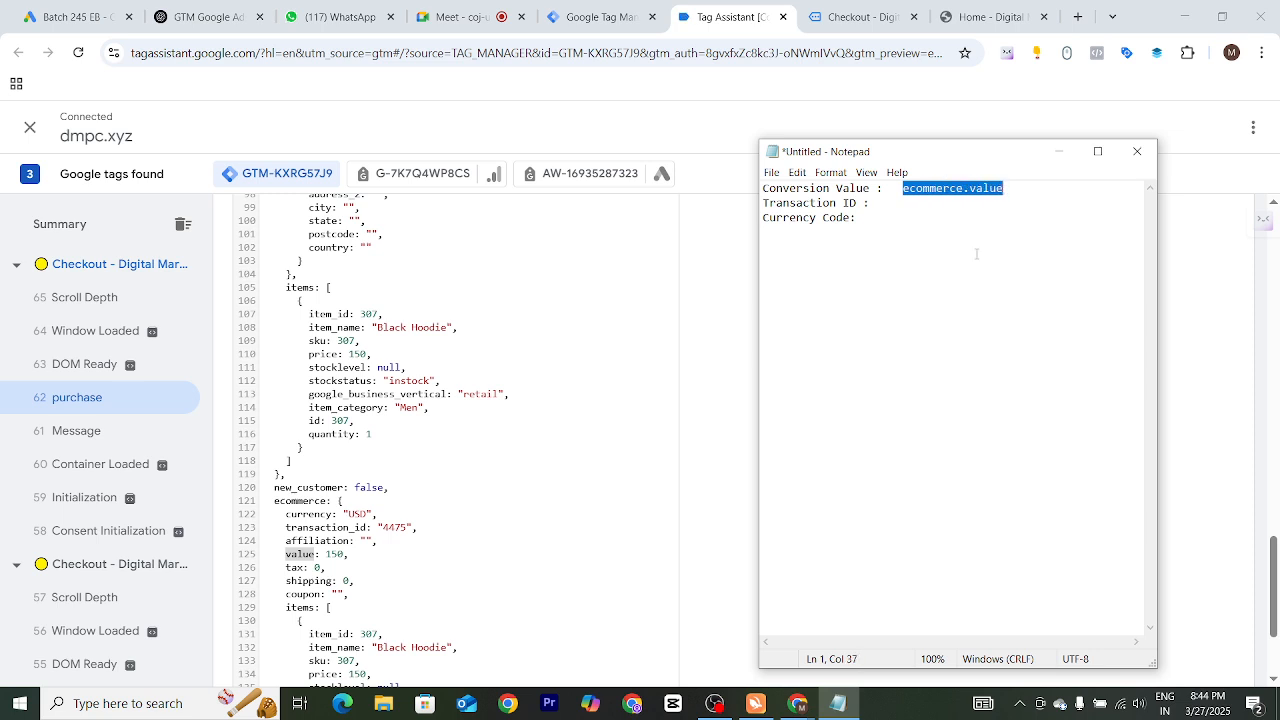
Record ecommerce.transaction_id as the Transaction ID path in Notepad
click(912, 203)
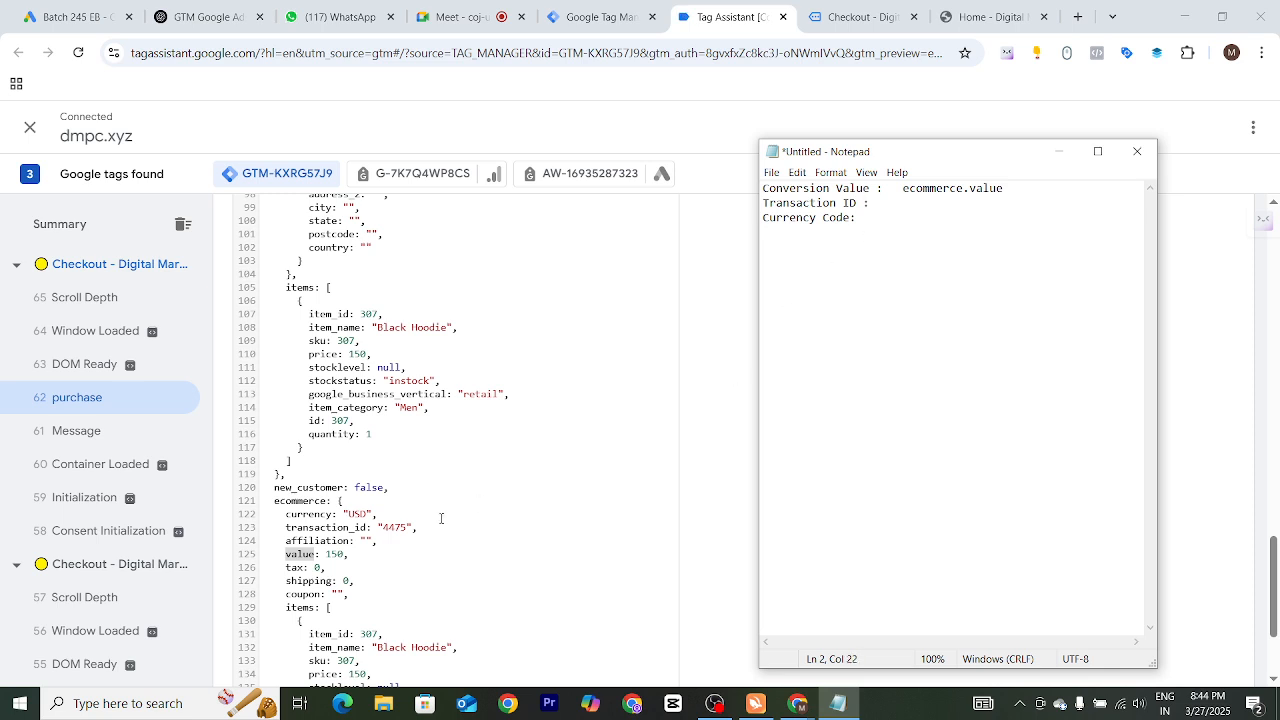
click(356, 567)
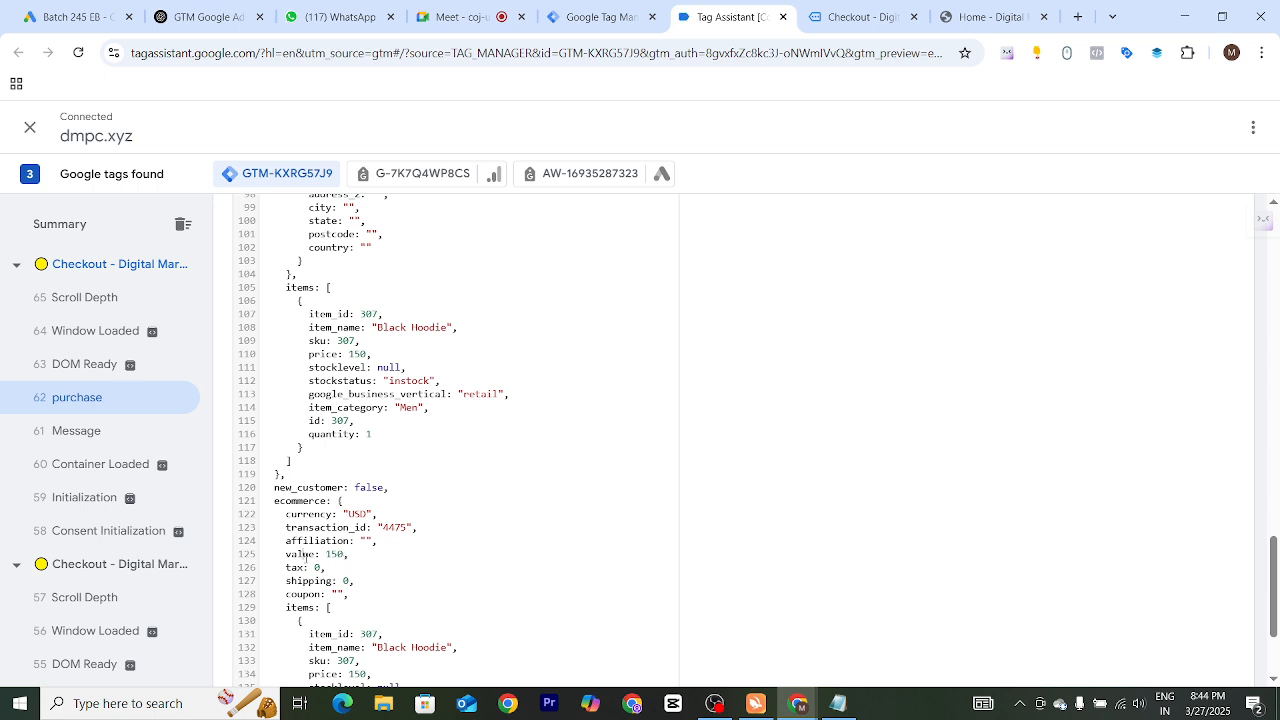
double_click(286, 500)
key(ctrl+c)
key(alt+Tab)
key(ctrl+v)
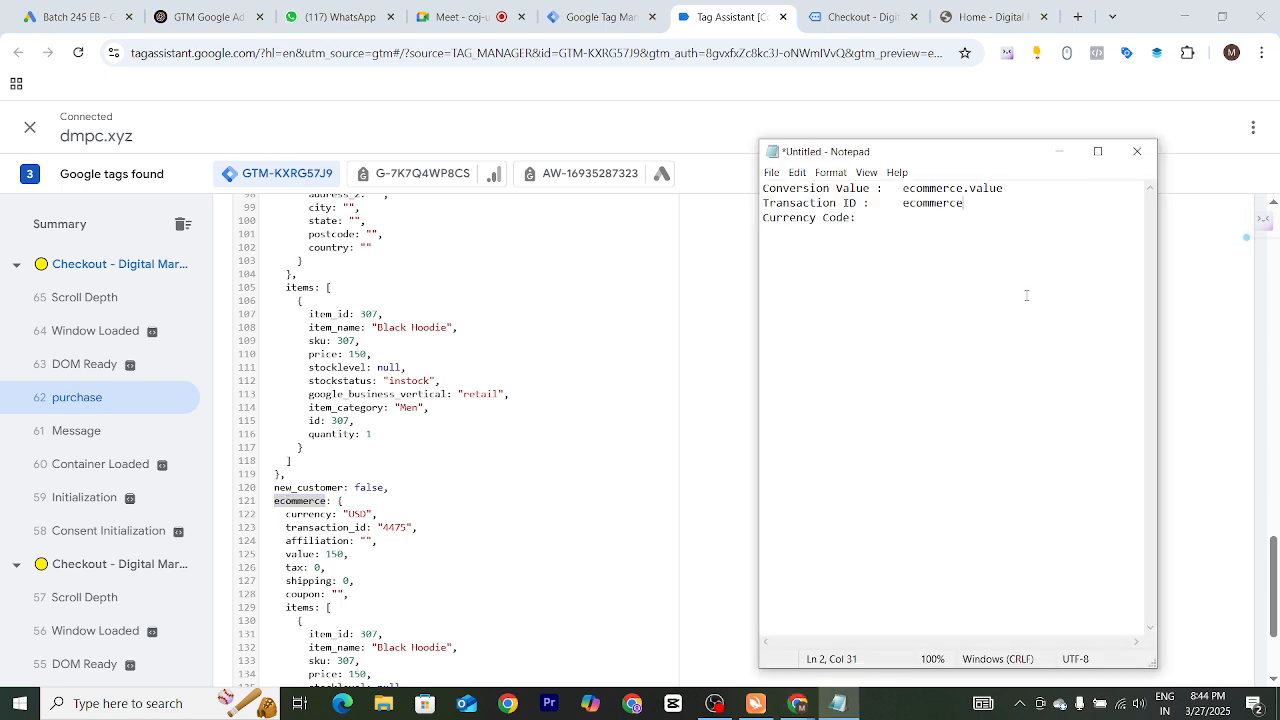
text(.)
drag(289, 527, 355, 519)
click(380, 540)
click(503, 566)
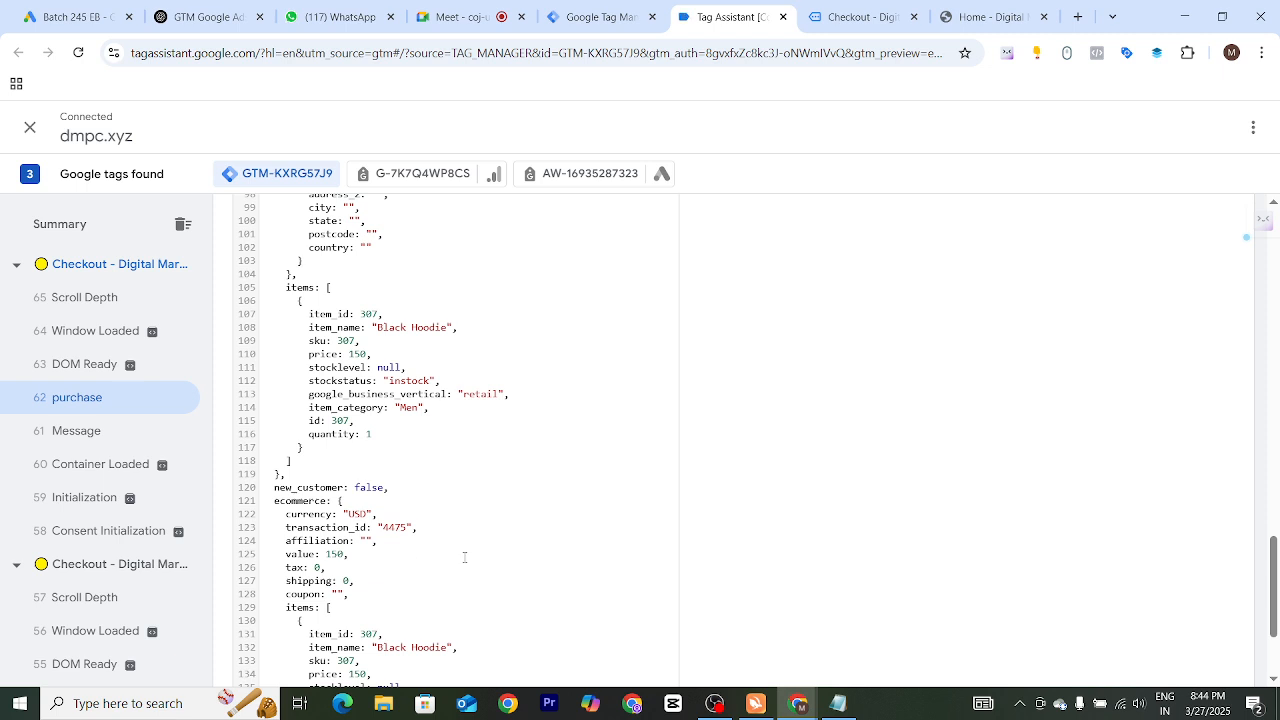
triple_click(341, 527)
click(341, 527)
drag(368, 527, 286, 527)
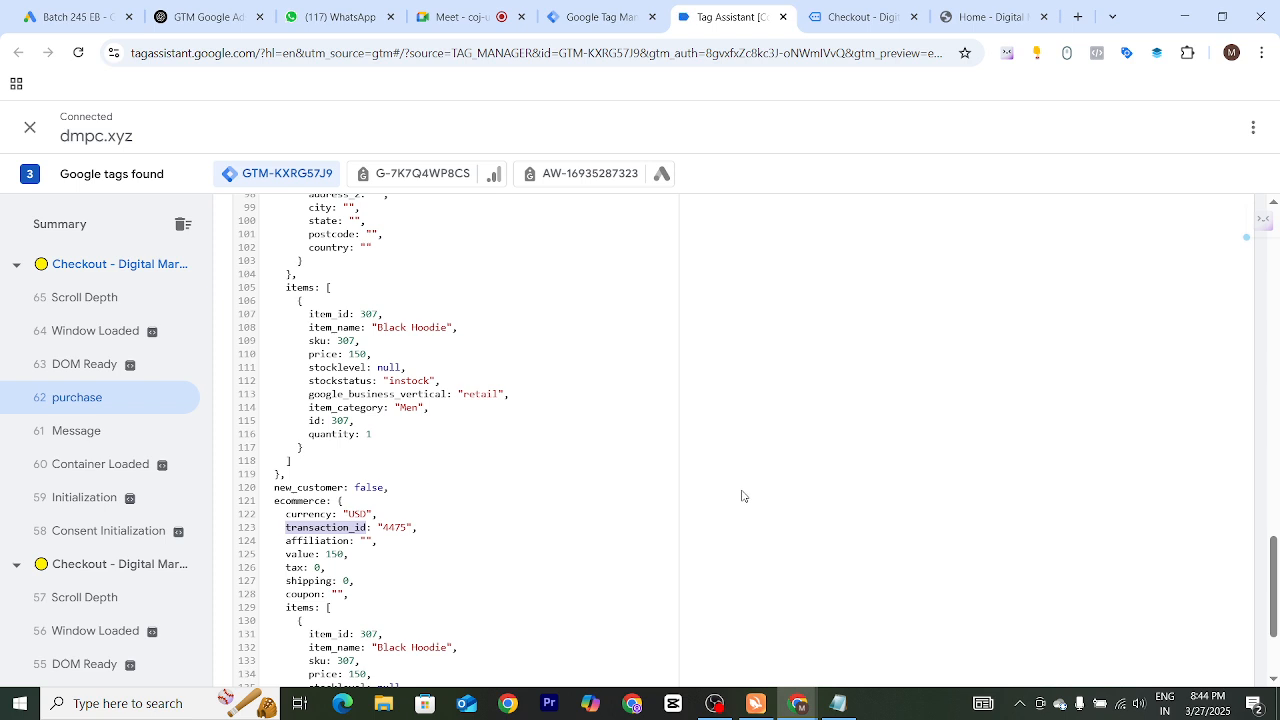
key(alt+Tab)
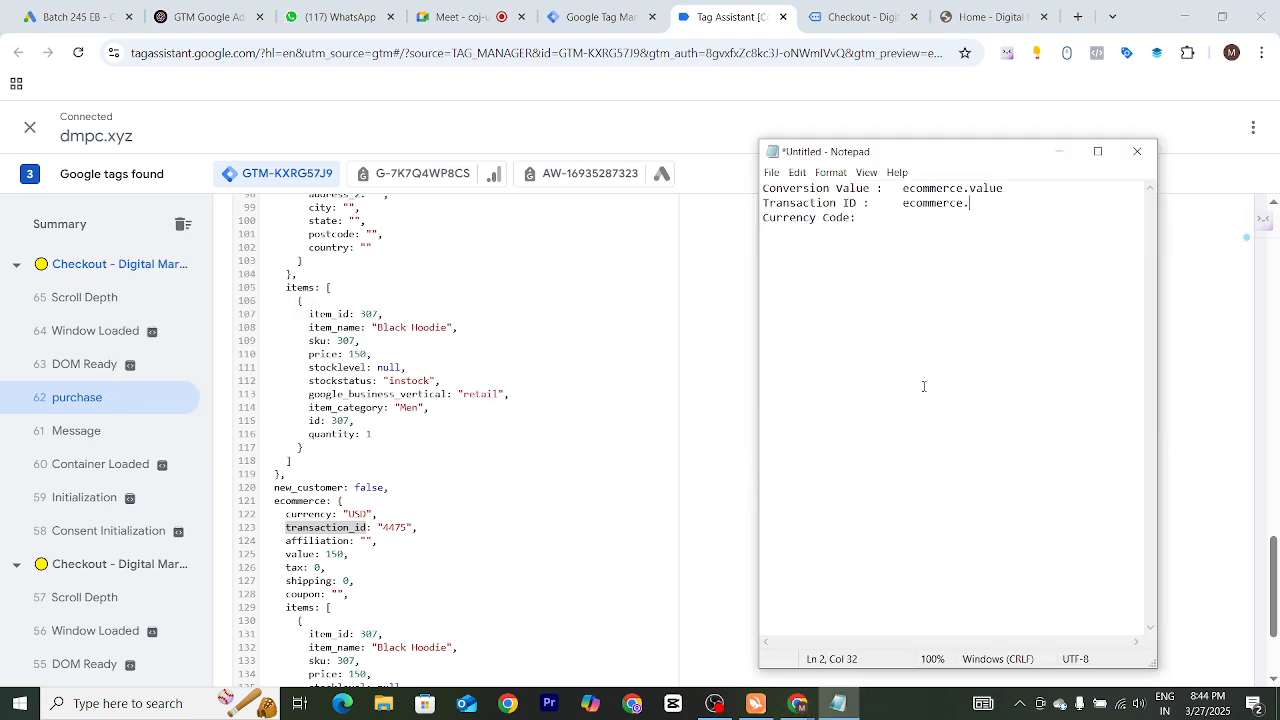
key(ctrl+v)
Record ecommerce.currency as the Currency Code path in Notepad
click(881, 220)
click(296, 506)
double_click(294, 500)
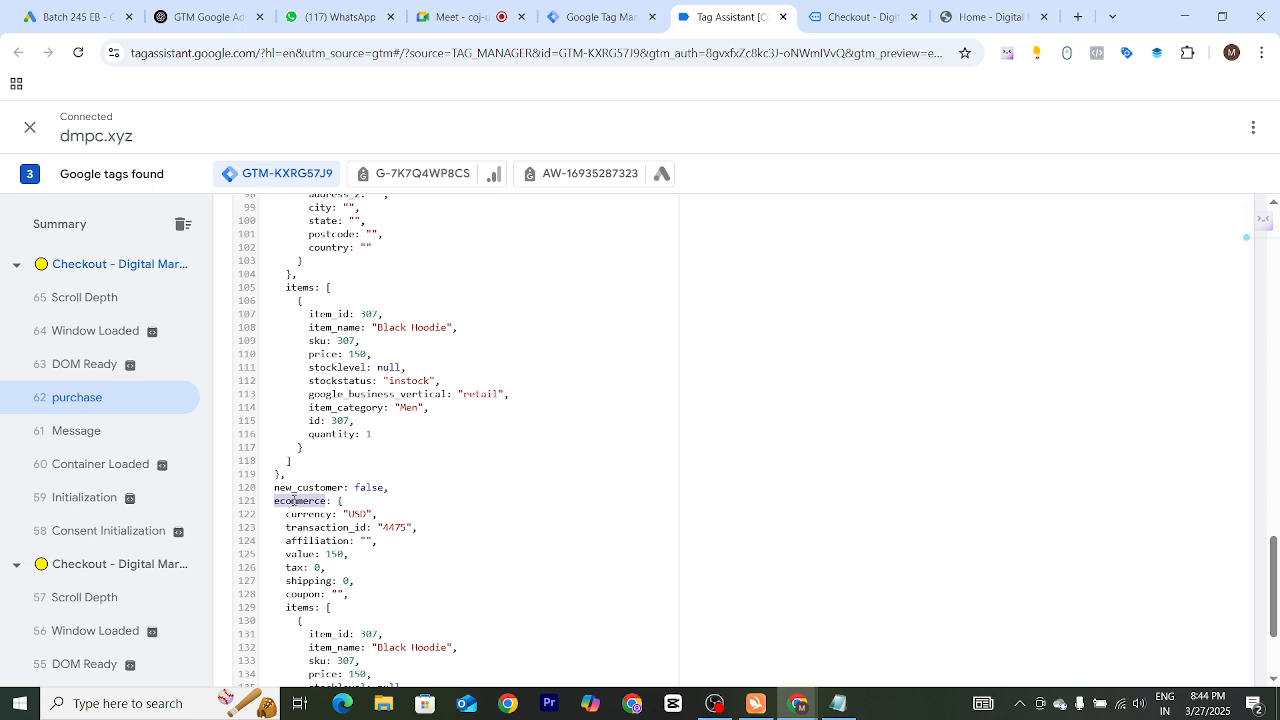
key(ctrl+c)
key(alt+Tab)
key(ctrl+v)
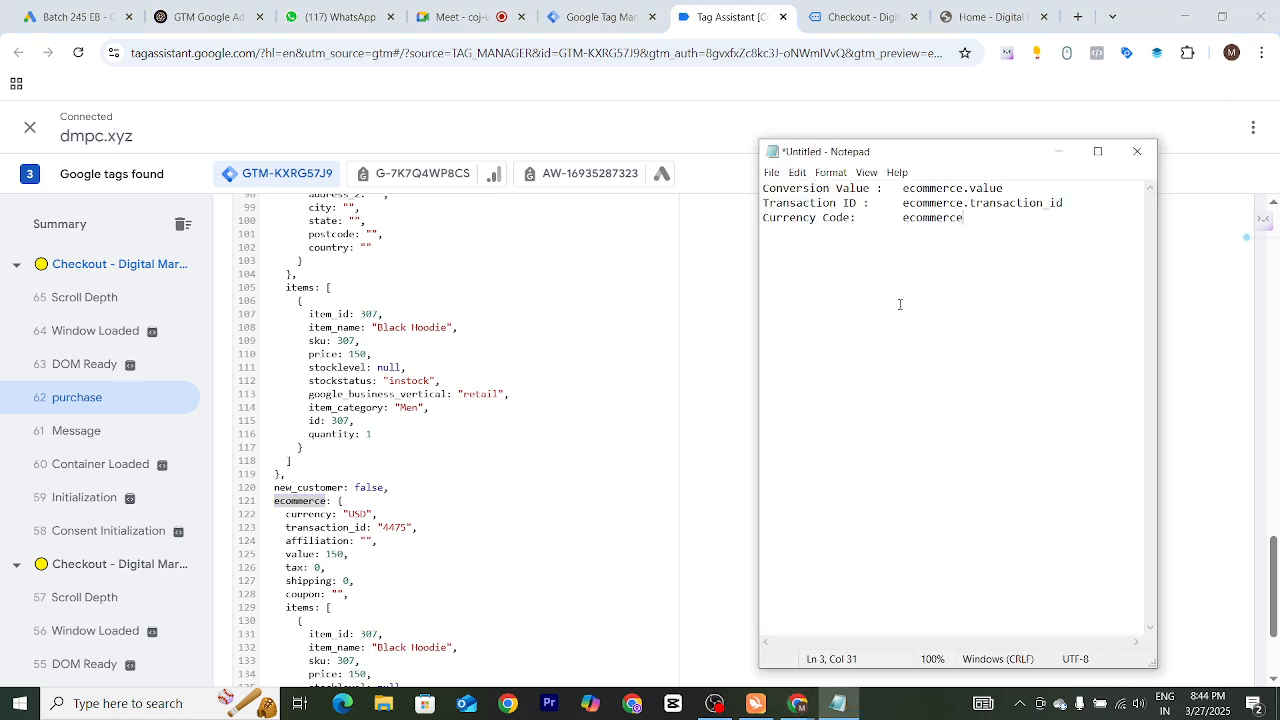
text(.)
double_click(297, 515)
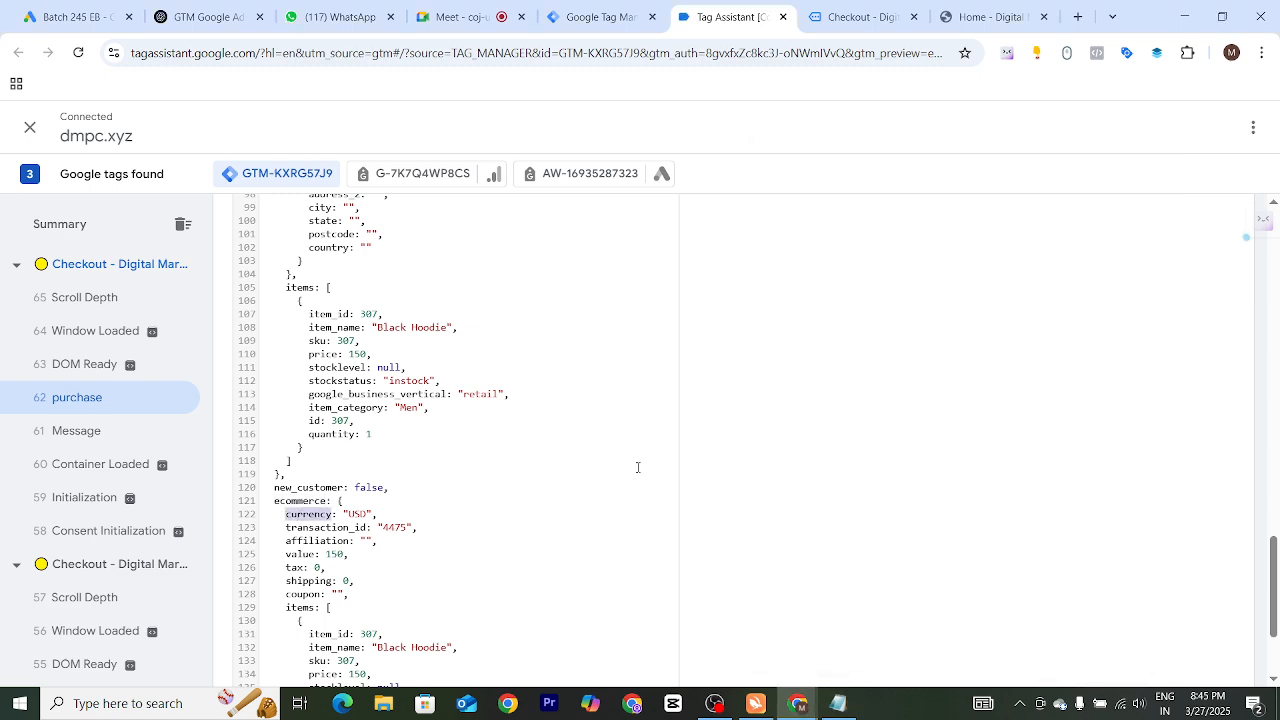
key(alt+Tab)
key(ctrl+v)
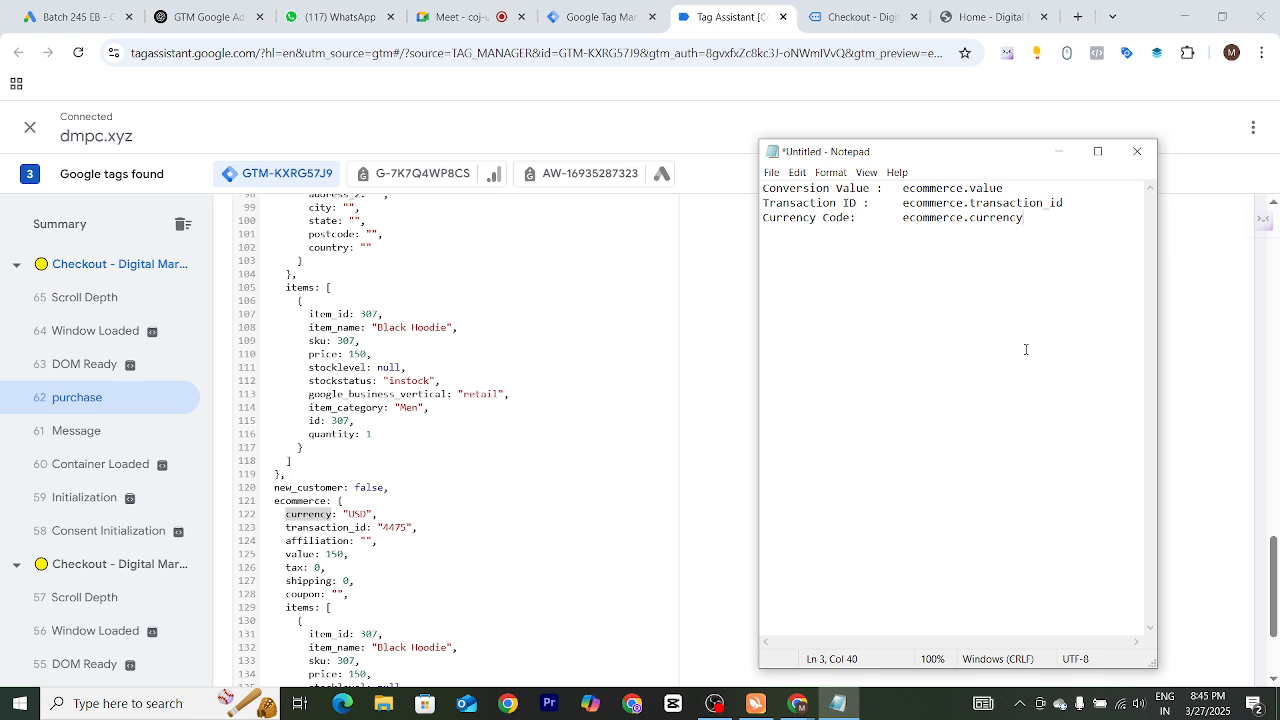
Add a new "Item Id :" label on a separate line in Notepad
key(Return)
text(It)
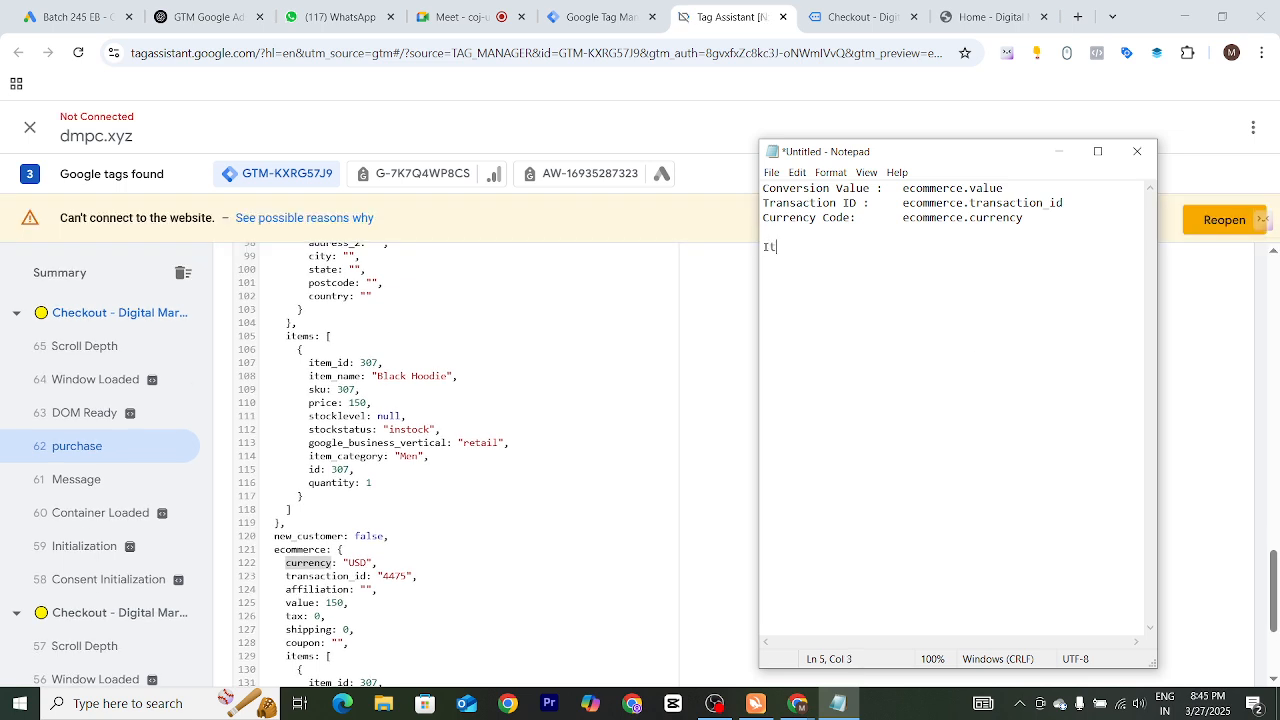
text(em Id ;;)
key(BackSpace)
text(;)
key(BackSpace)
text(:)
Examine the structure of the ecommerce items array in the purchase event's data layer
click(420, 643)
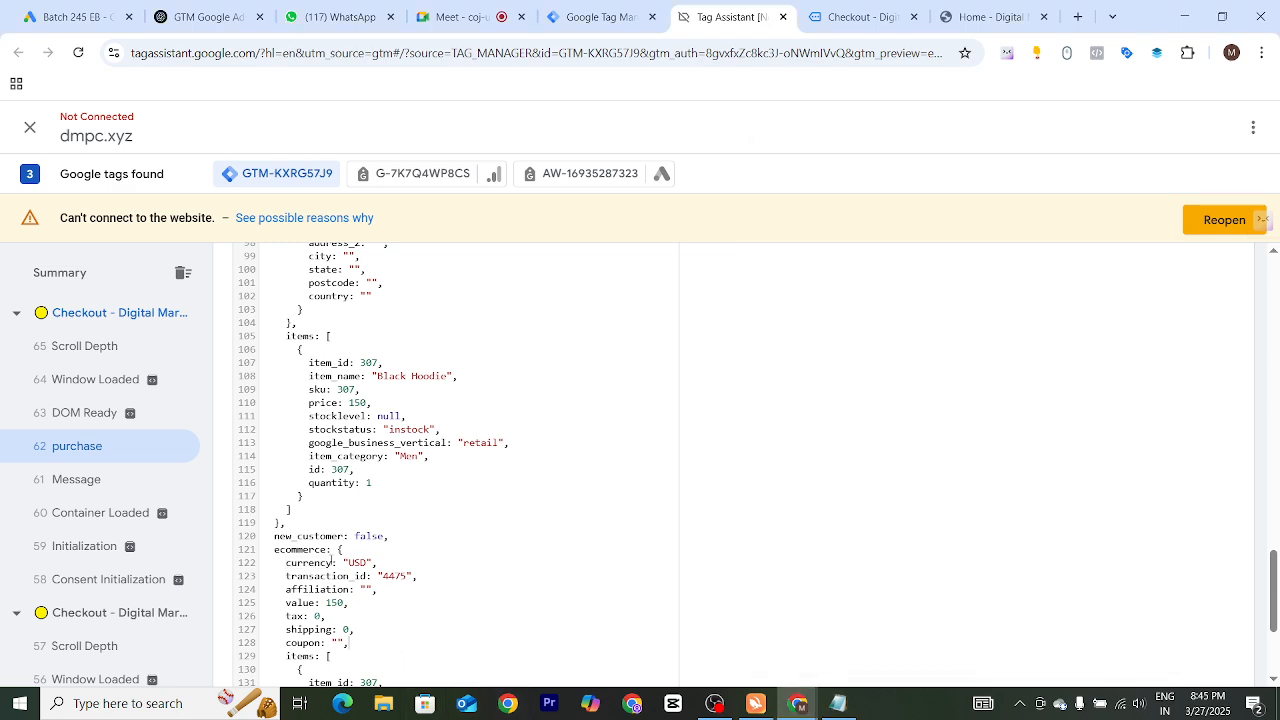
scroll(365, 549, down, 2)
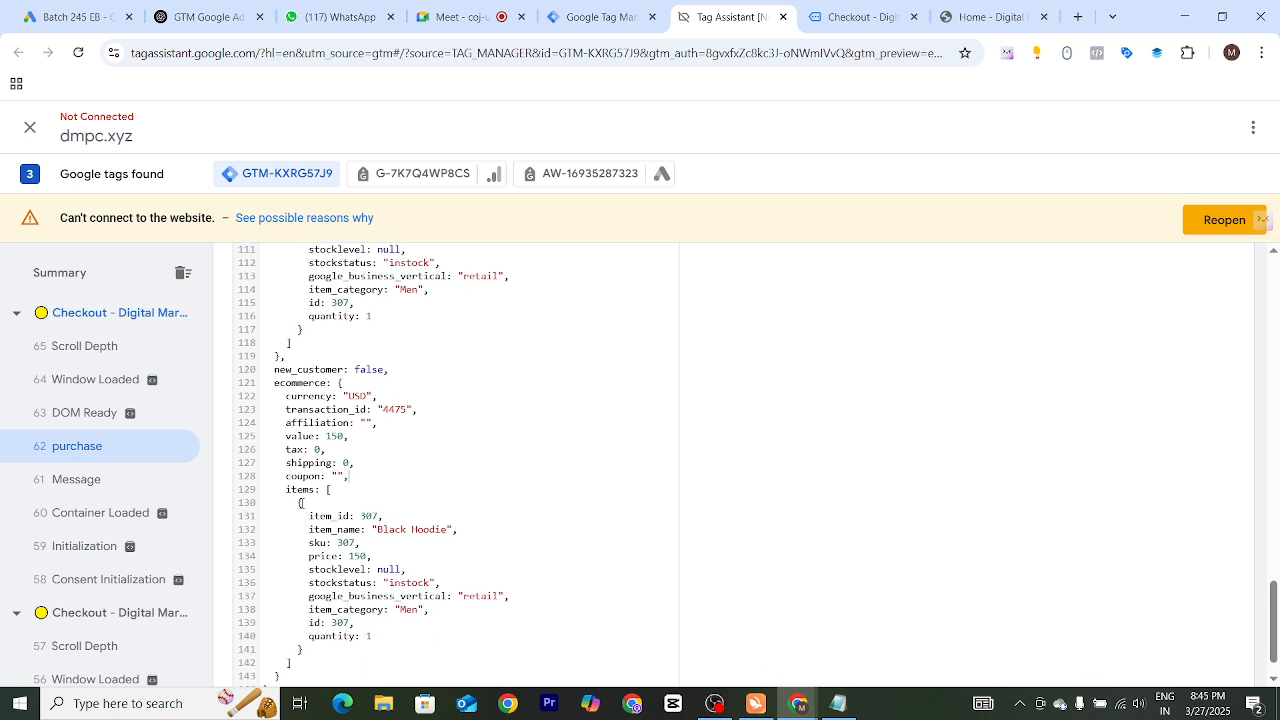
drag(282, 489, 352, 516)
click(350, 516)
drag(276, 382, 318, 490)
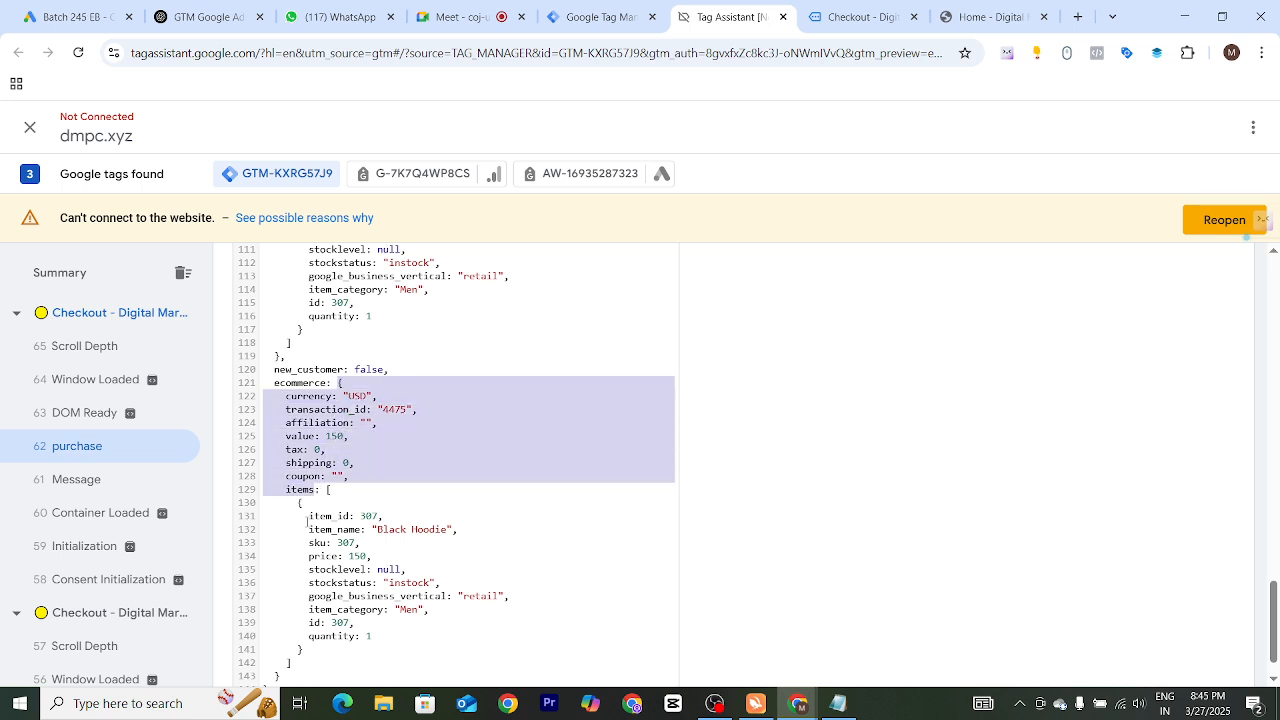
click(296, 513)
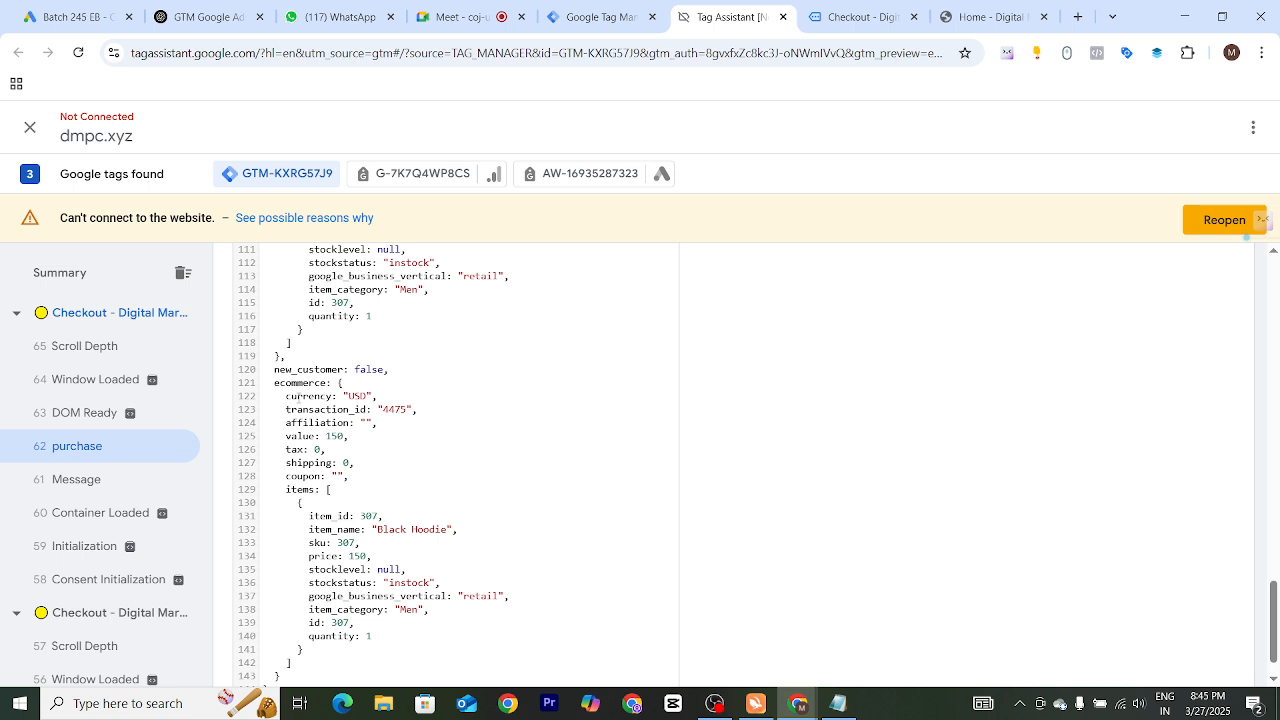
double_click(300, 396)
click(345, 395)
drag(345, 395, 373, 397)
drag(287, 364, 374, 377)
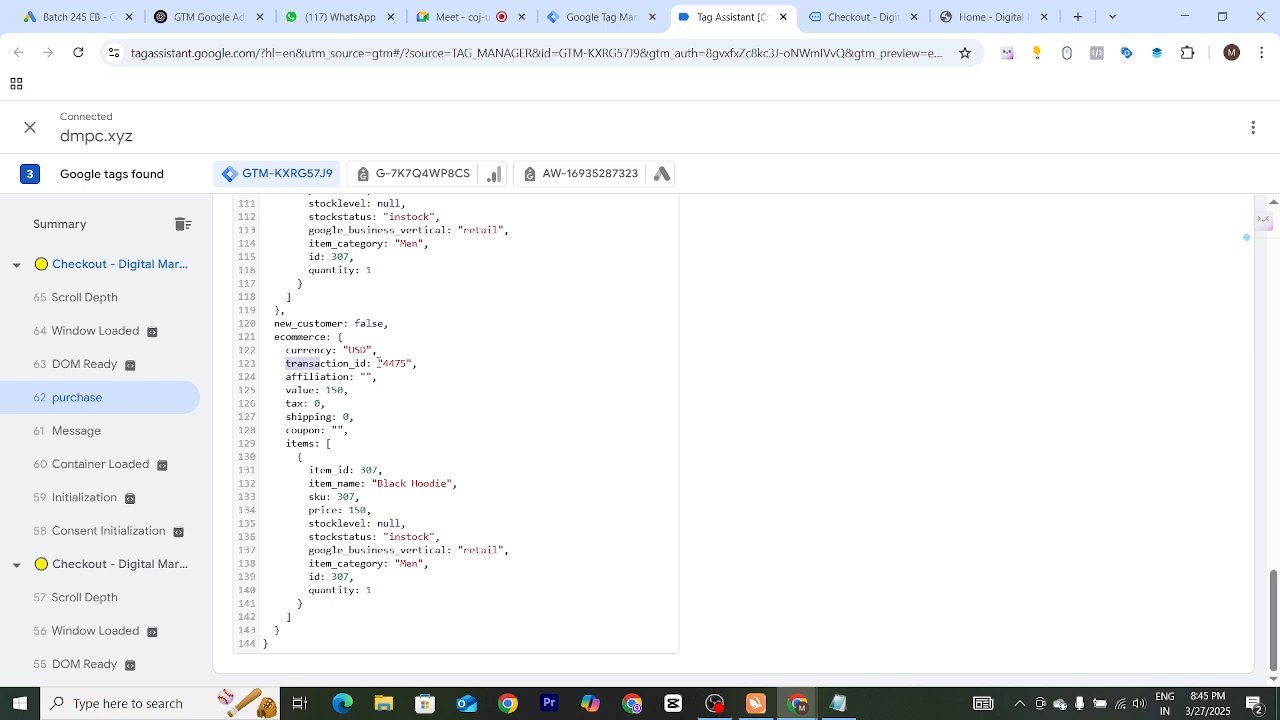
click(394, 363)
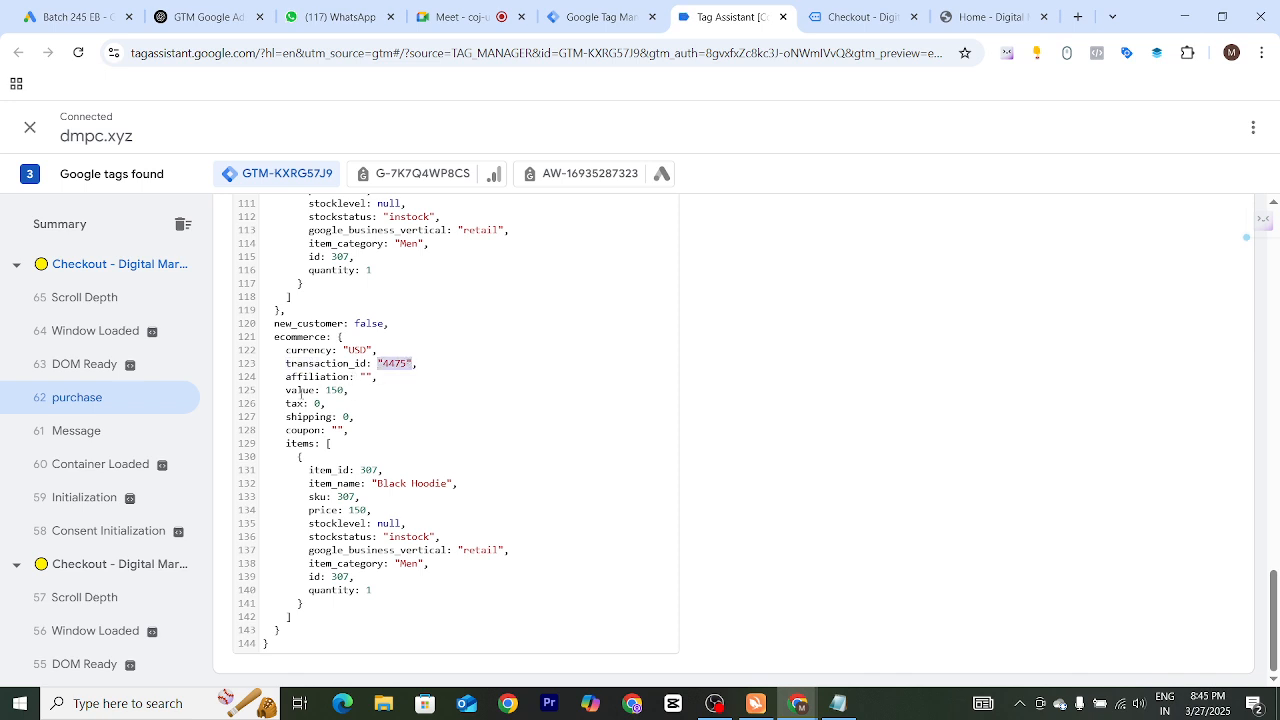
drag(283, 444, 332, 443)
click(378, 483)
drag(285, 444, 313, 451)
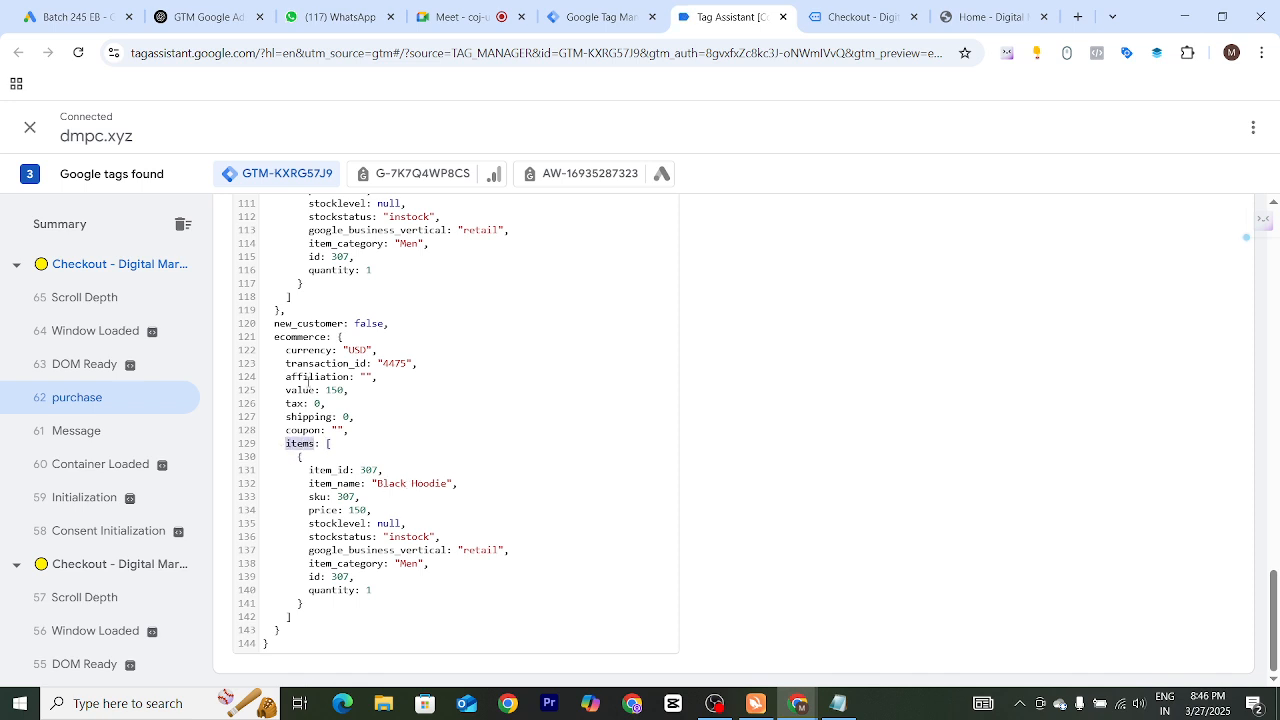
double_click(278, 337)
double_click(325, 444)
click(325, 463)
drag(321, 445, 351, 487)
click(312, 474)
triple_click(344, 472)
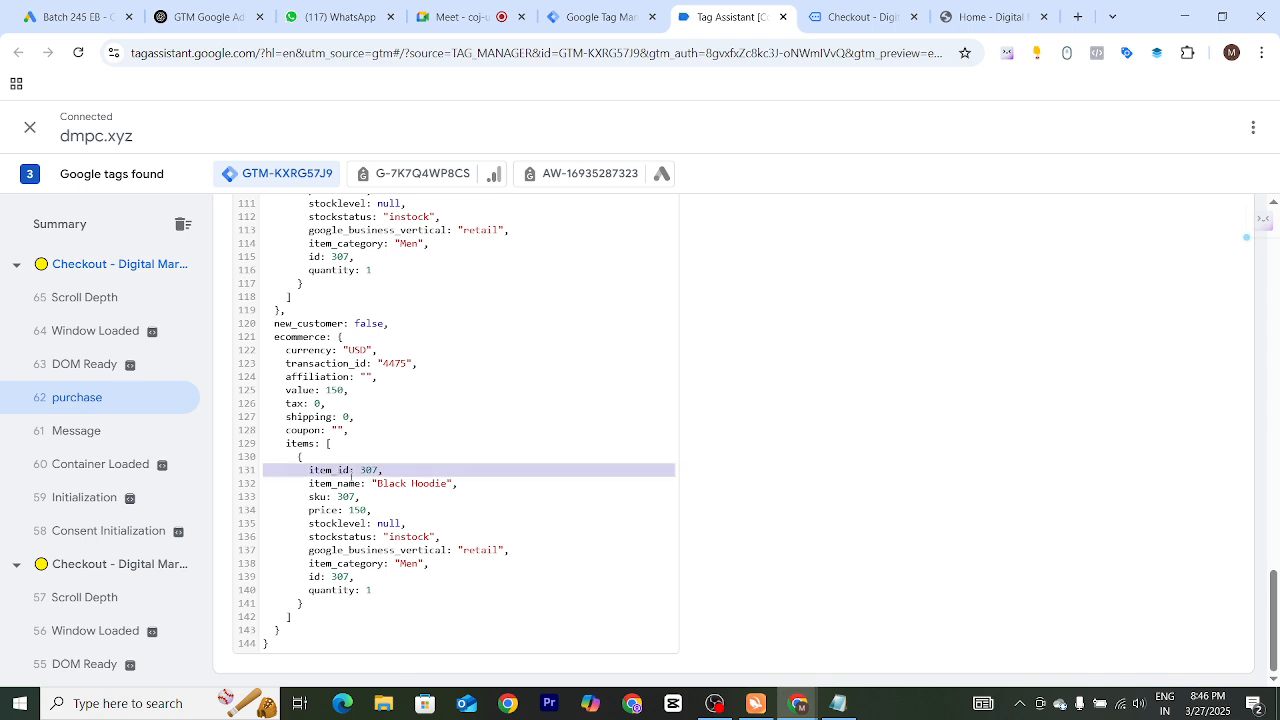
click(600, 467)
Begin the Item Id path in Notepad with ecommerce. copied from the purchase data layer
key(alt+Tab)
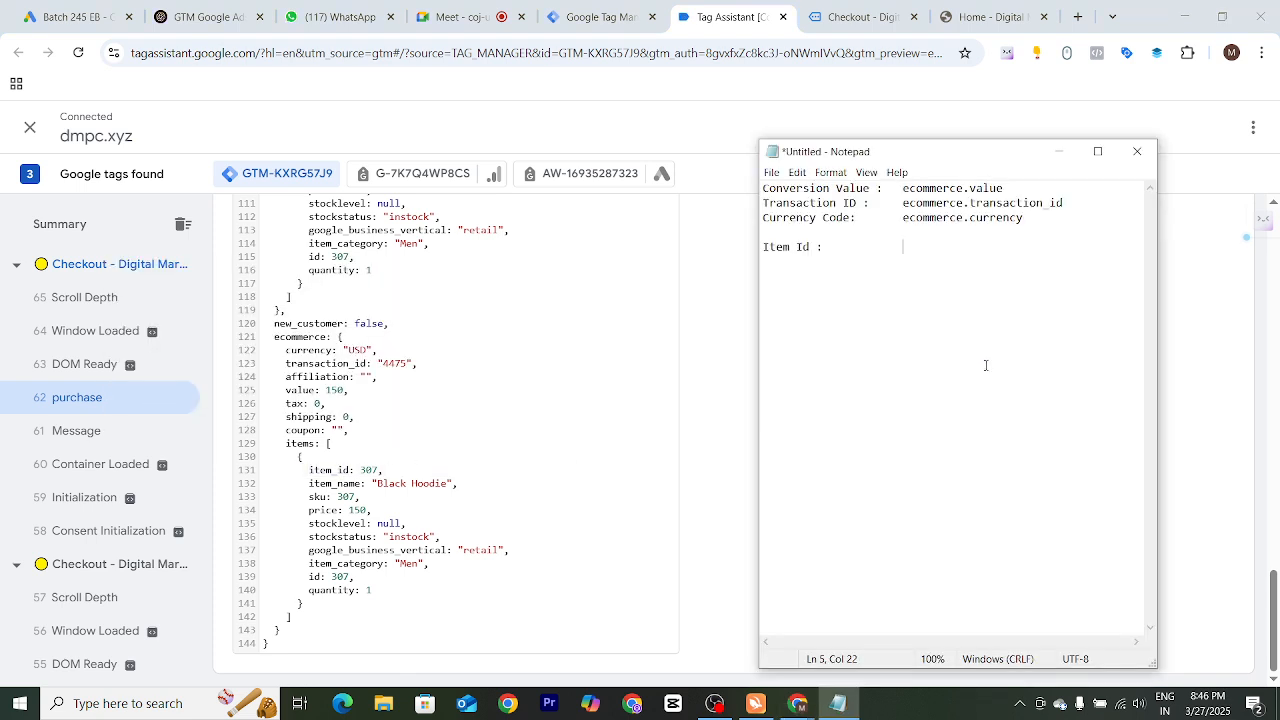
double_click(304, 337)
key(ctrl+c)
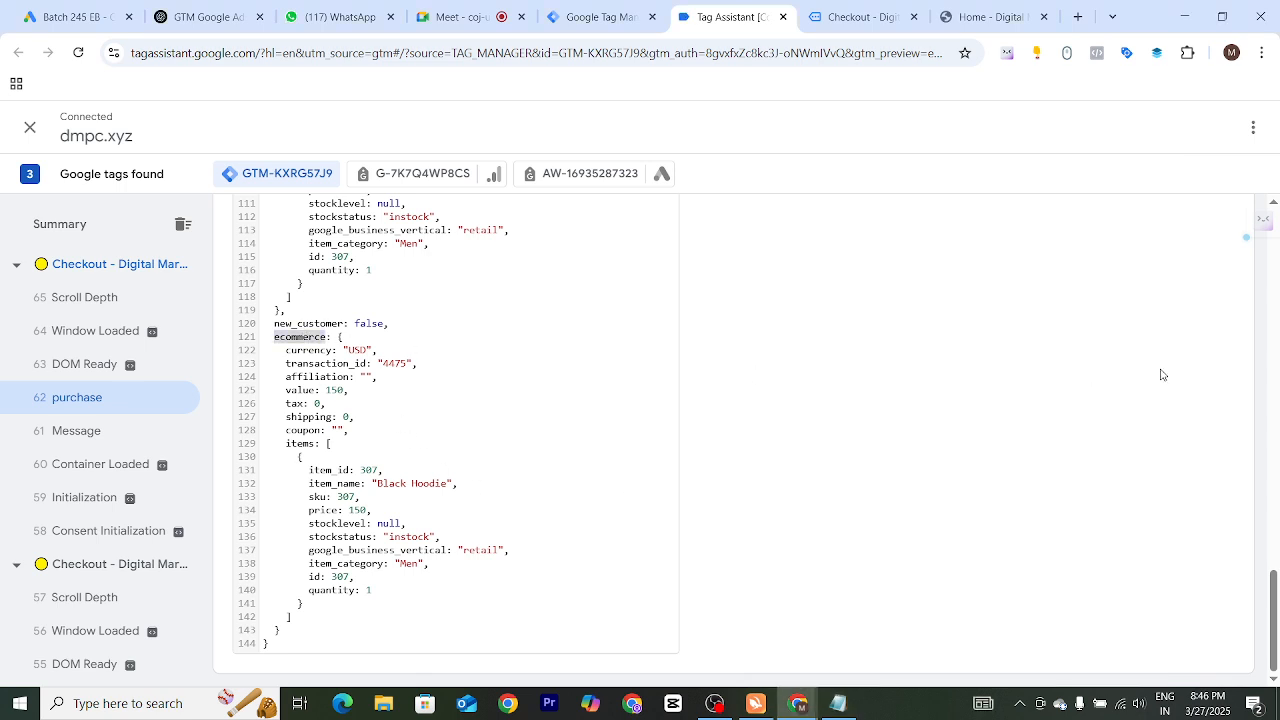
key(alt+Tab)
key(ctrl+v)
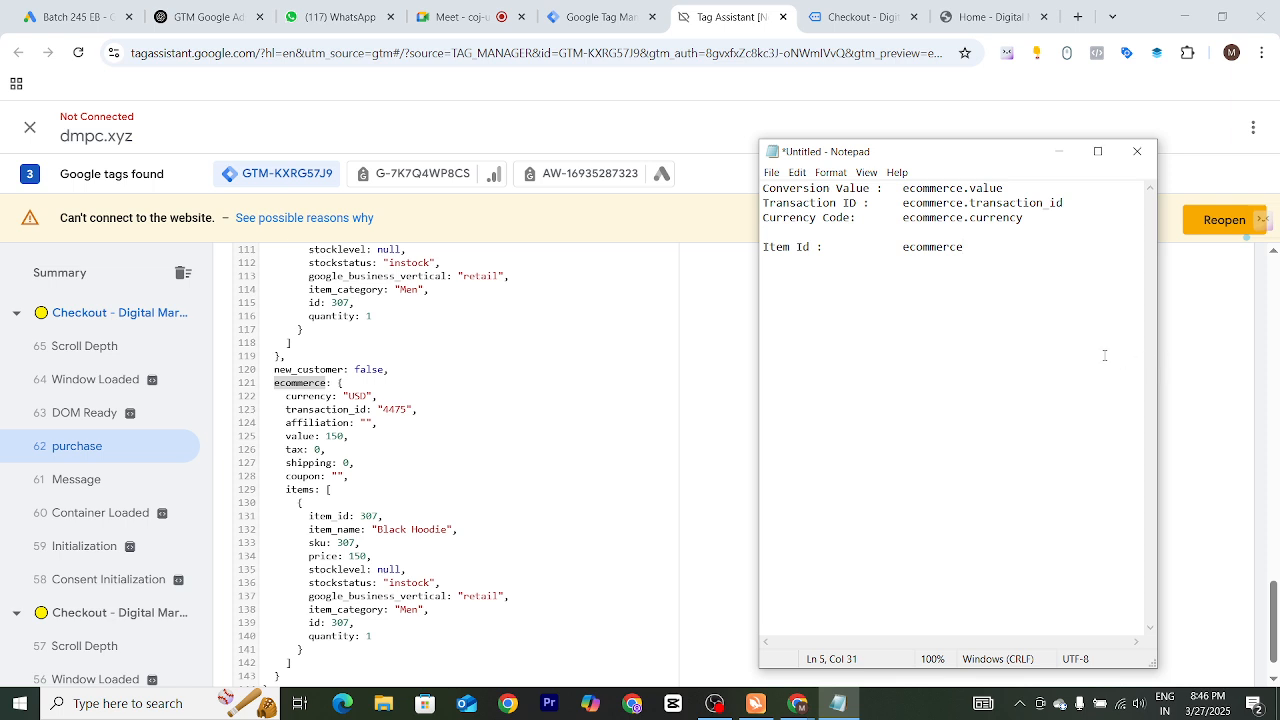
text(.)
Append items. to the Item Id path after checking the items array in the data layer
double_click(330, 516)
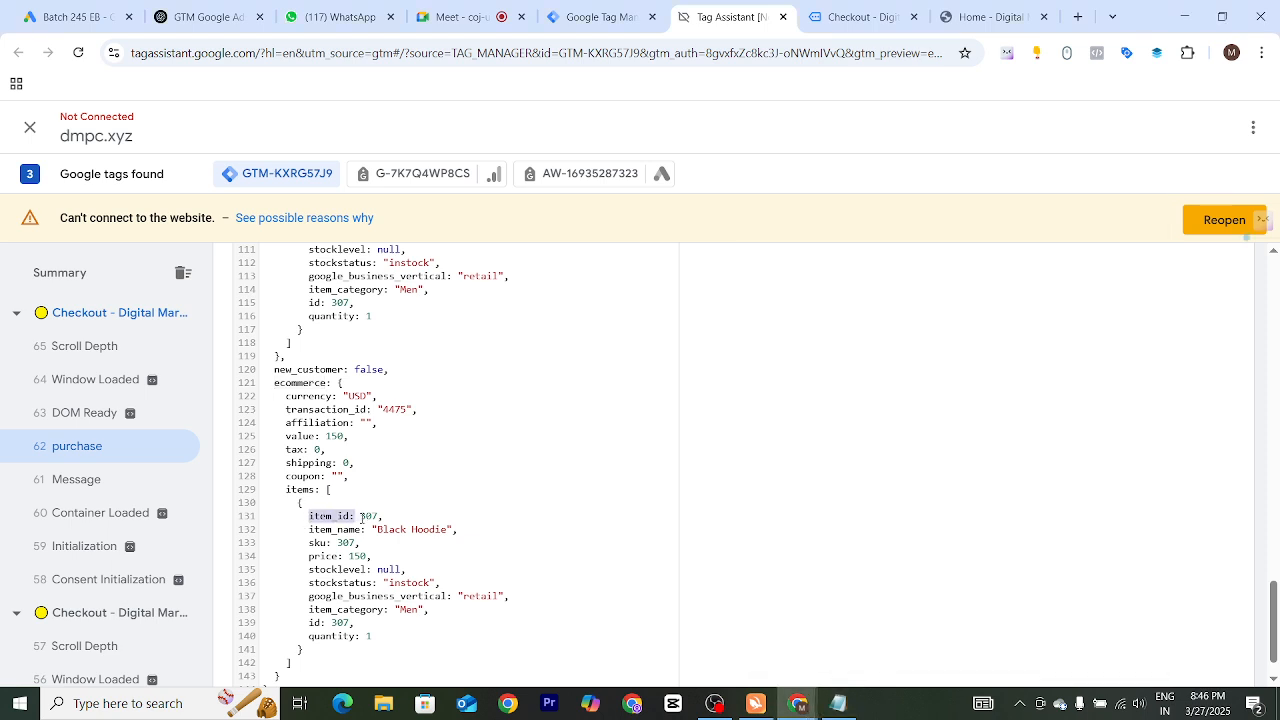
double_click(300, 489)
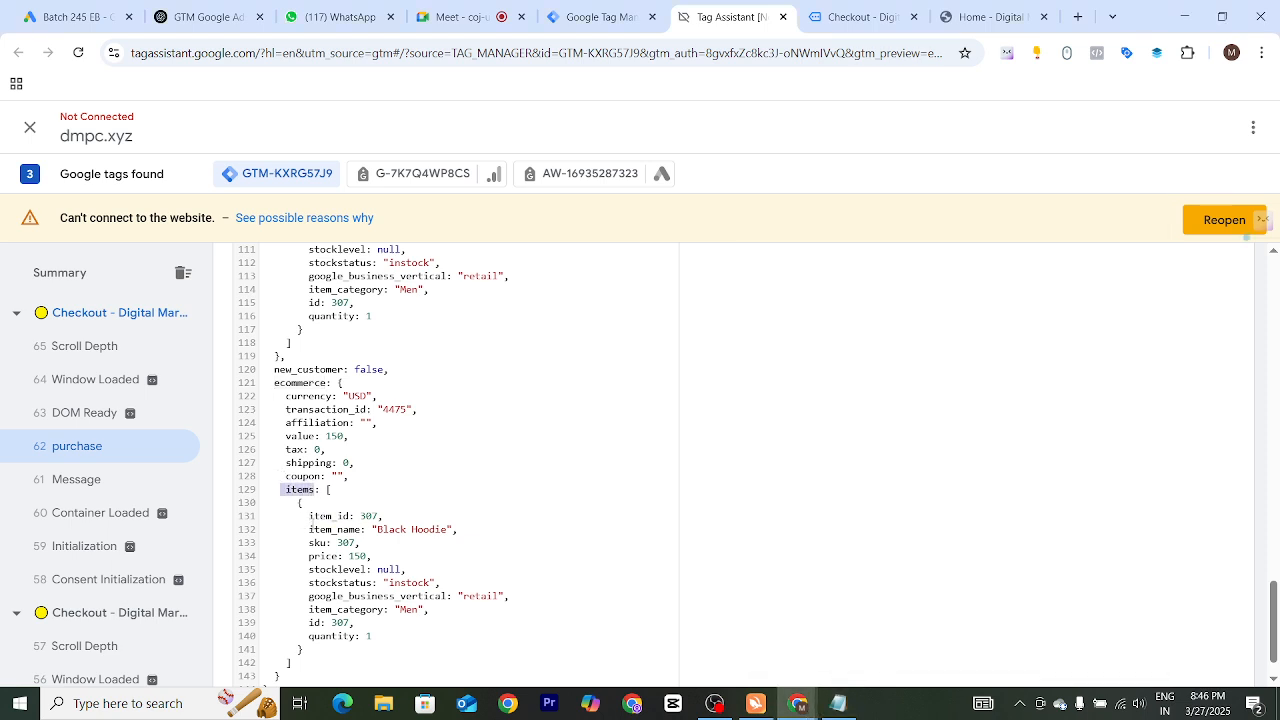
drag(309, 516, 347, 543)
click(303, 516)
double_click(300, 489)
key(alt+Tab)
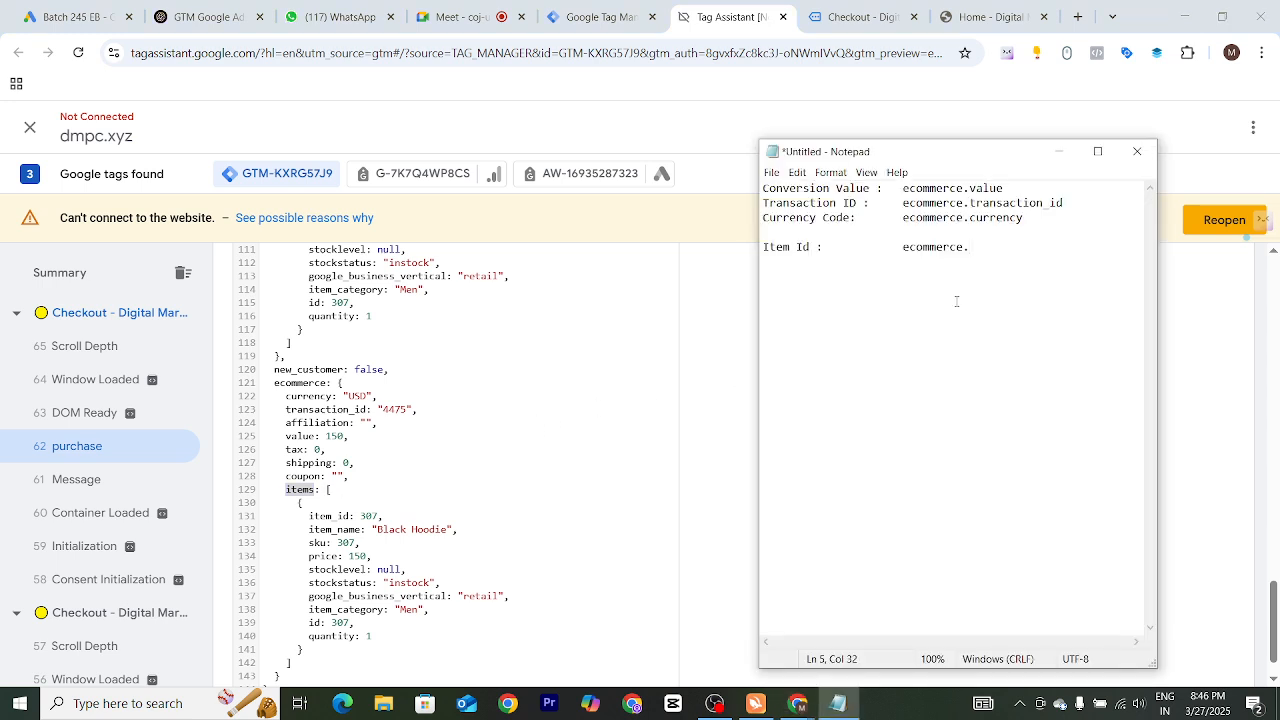
text(items.)
Complete the Item Id path as ecommerce.items.0.item_id using the copied item_id key
drag(325, 490, 359, 543)
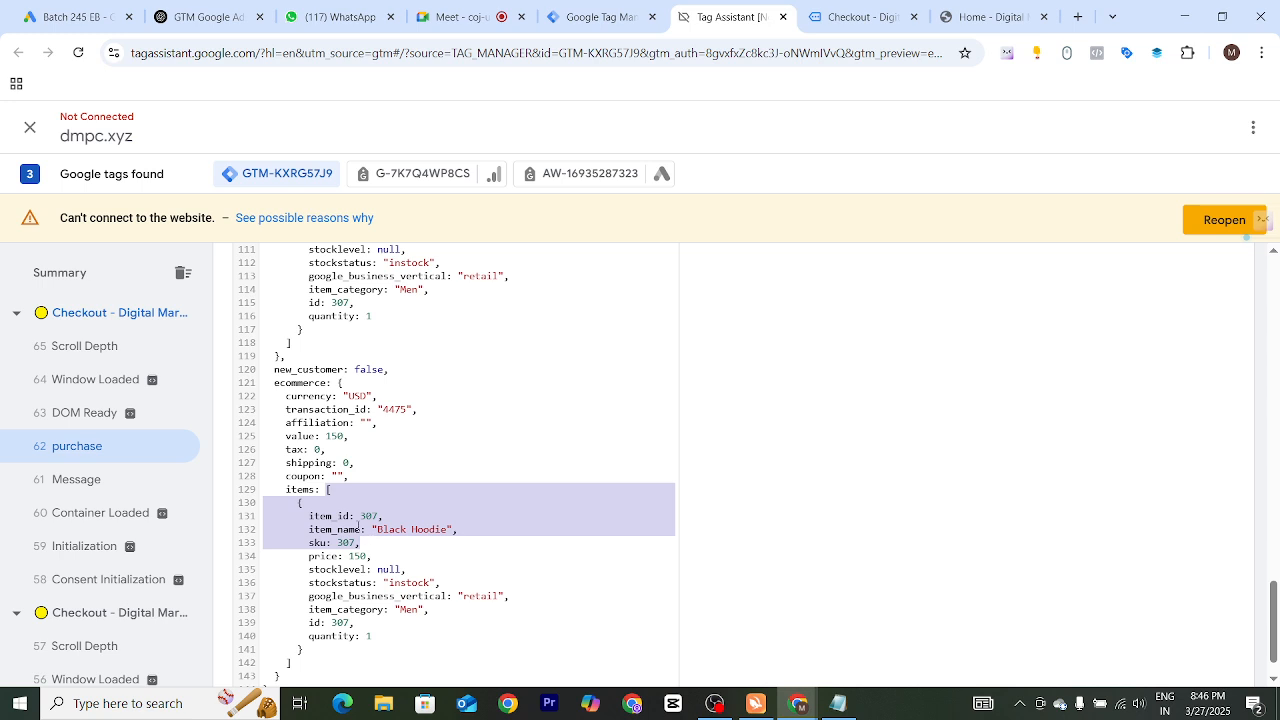
click(359, 529)
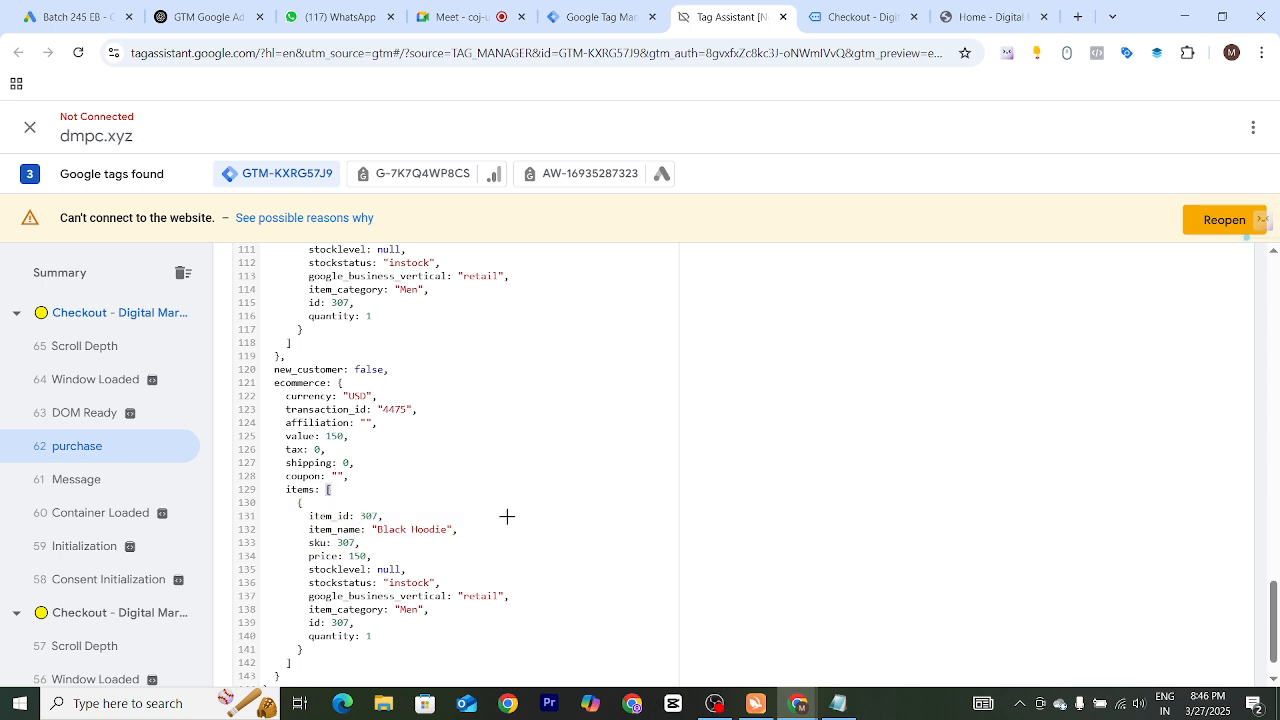
key(alt+Tab)
text(0)
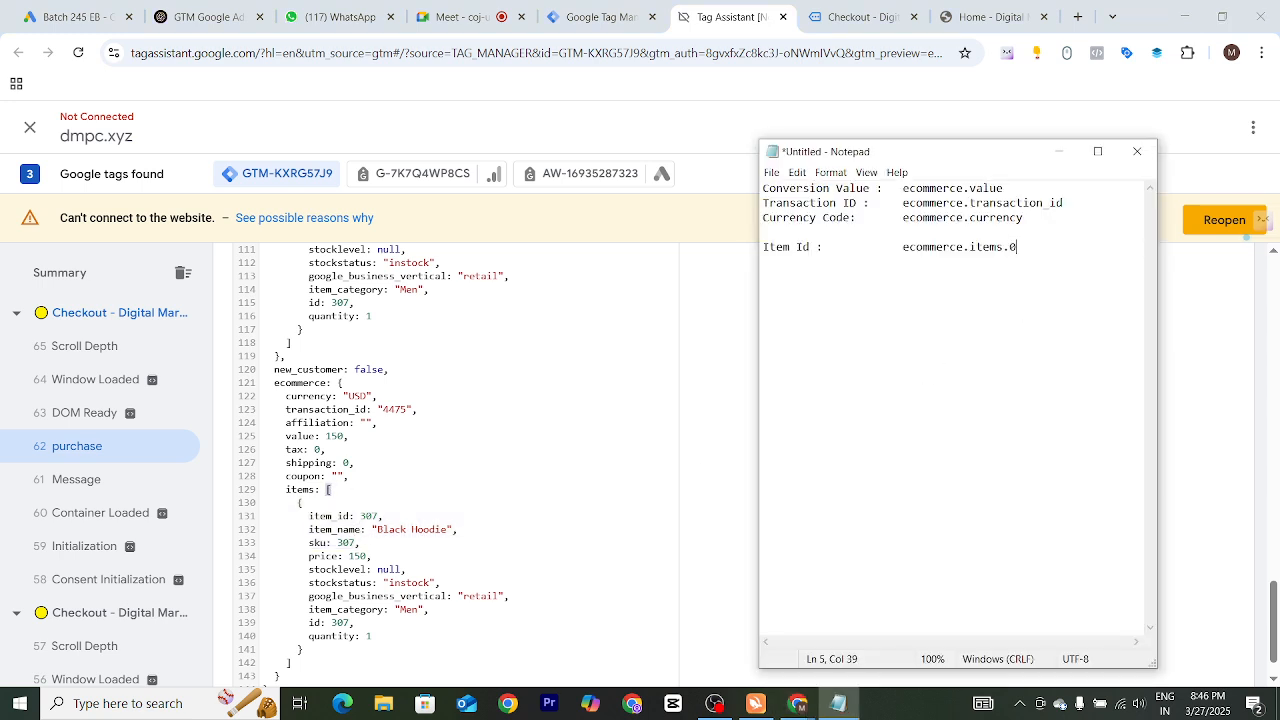
text(.)
drag(310, 470, 350, 470)
key(ctrl+c)
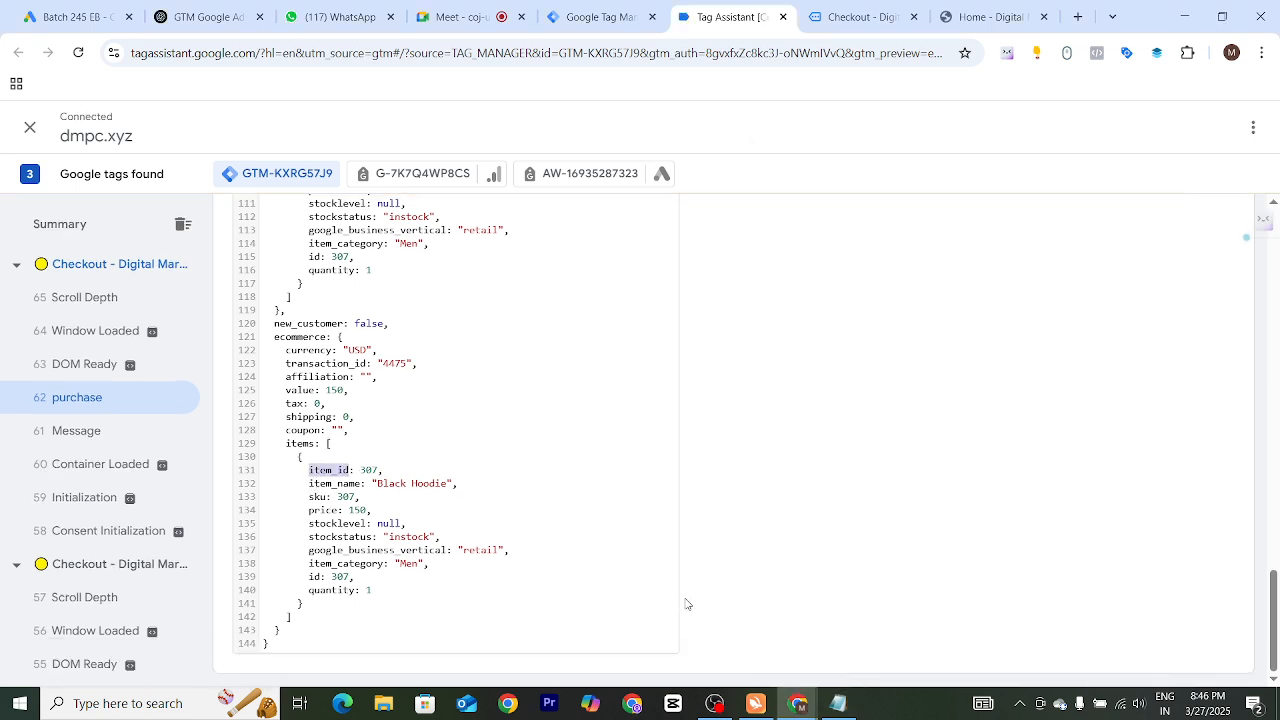
key(alt+Tab)
key(ctrl+v)
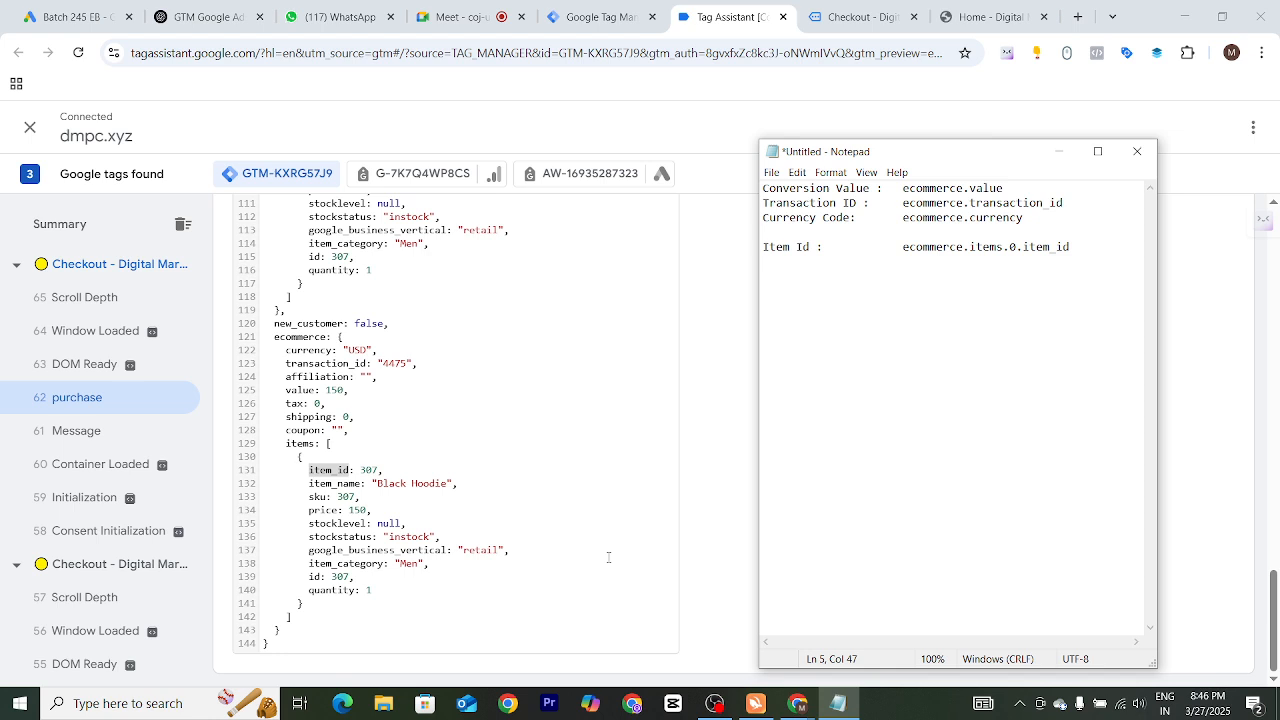
Add an "Item Name:" label on a new line in Notepad
key(Return)
text(Item Name:)
key(Tab)
Enter ecommerce.items after the Item Name label using keys copied from the data layer
drag(309, 483, 362, 484)
click(493, 498)
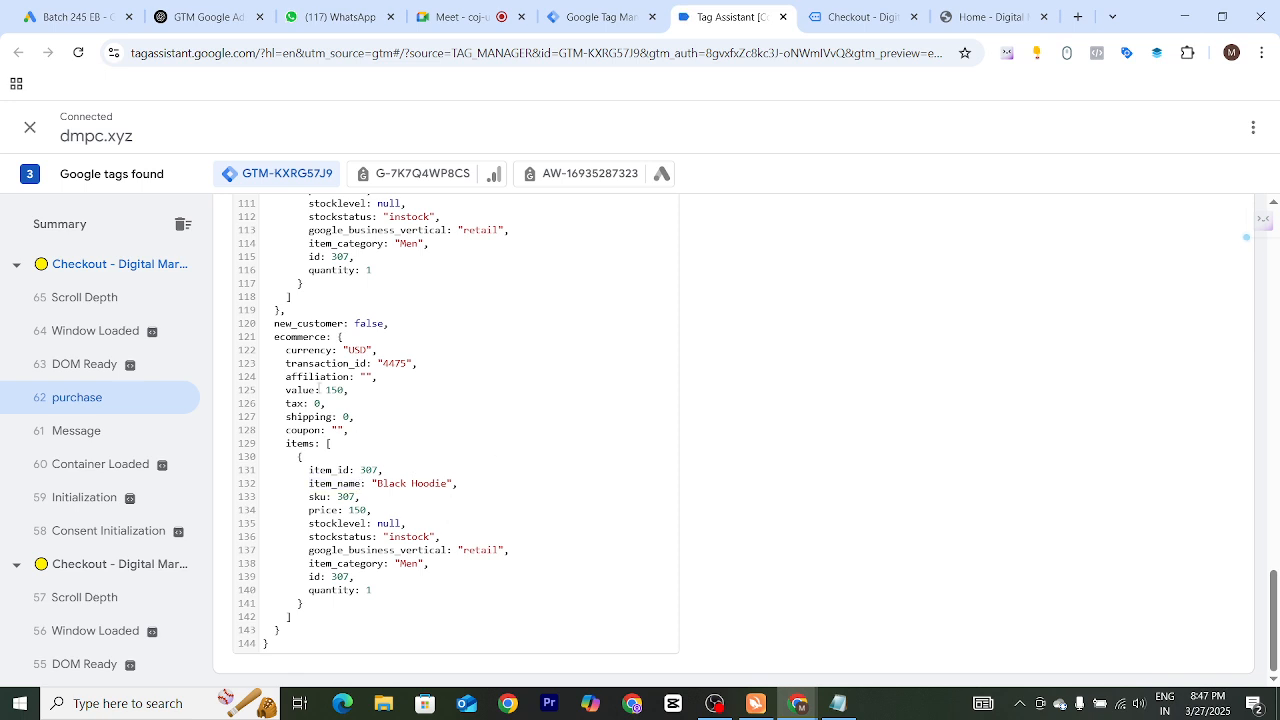
double_click(301, 336)
key(alt+Tab)
key(ctrl+v)
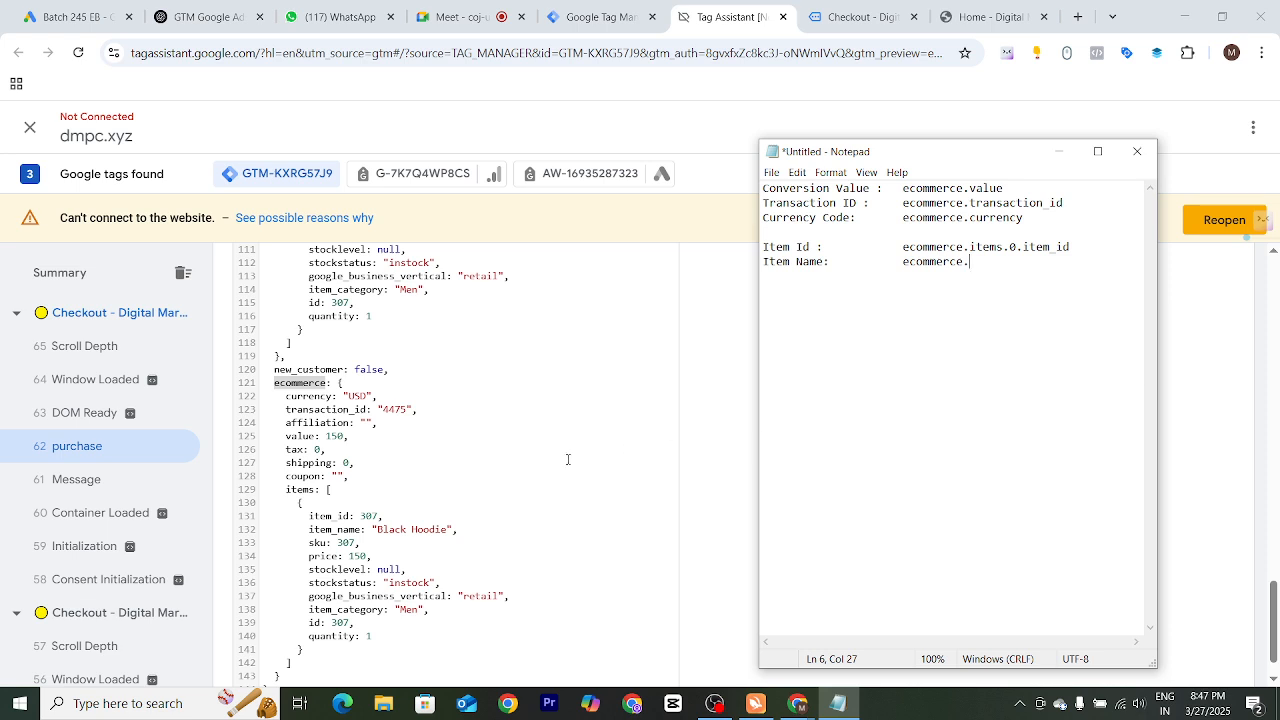
key(alt+Tab)
double_click(301, 489)
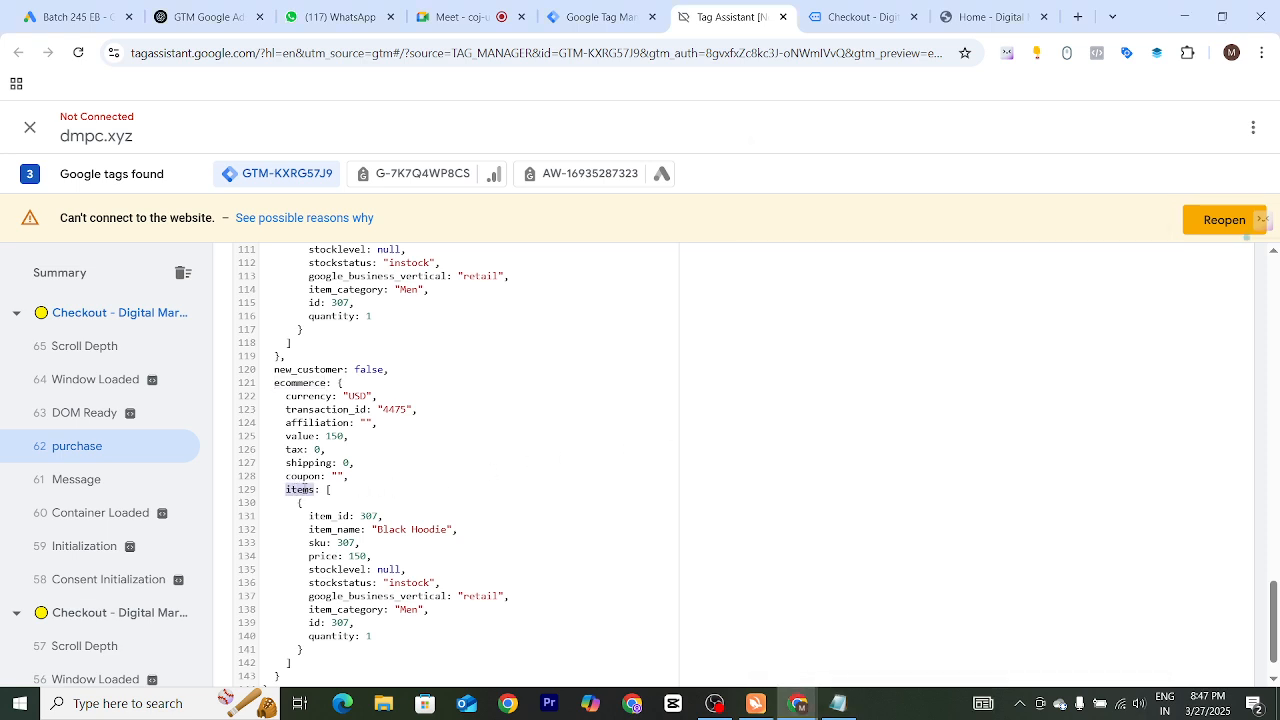
key(alt+Tab)
key(ctrl+v)
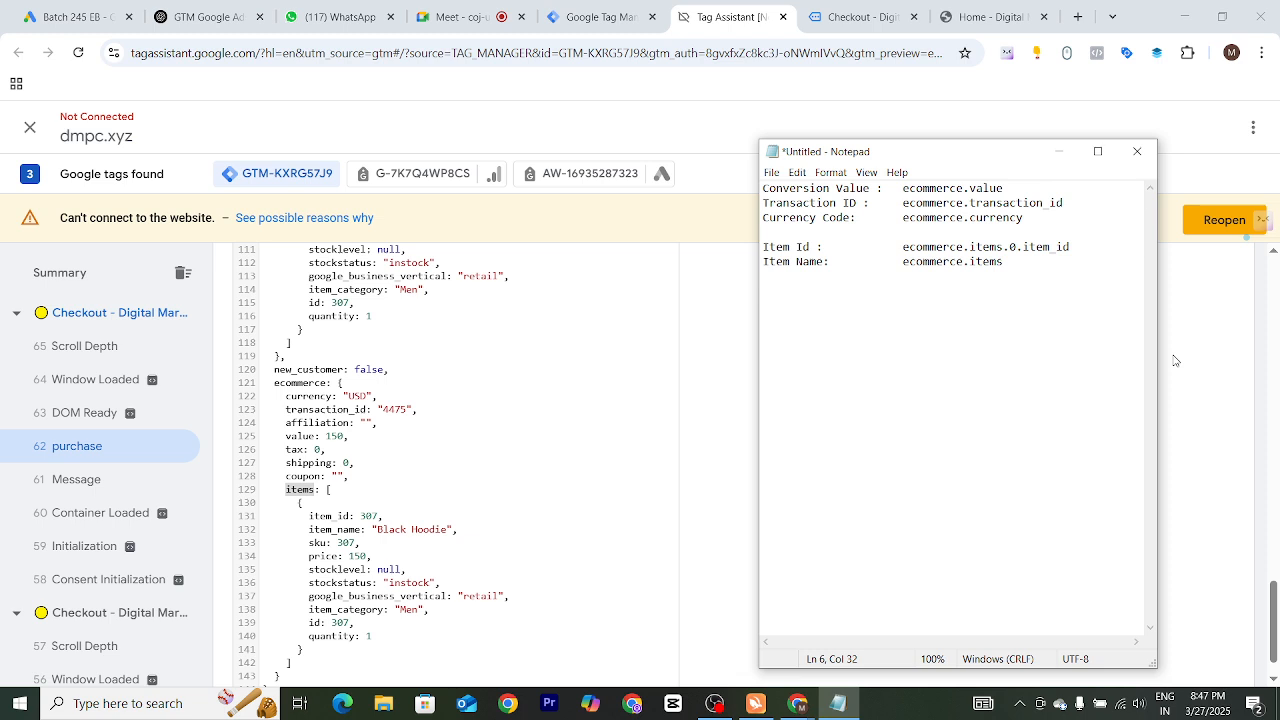
Complete the Item Name path as ecommerce.items.0.item_name
text(.0)
text(.)
drag(310, 529, 362, 529)
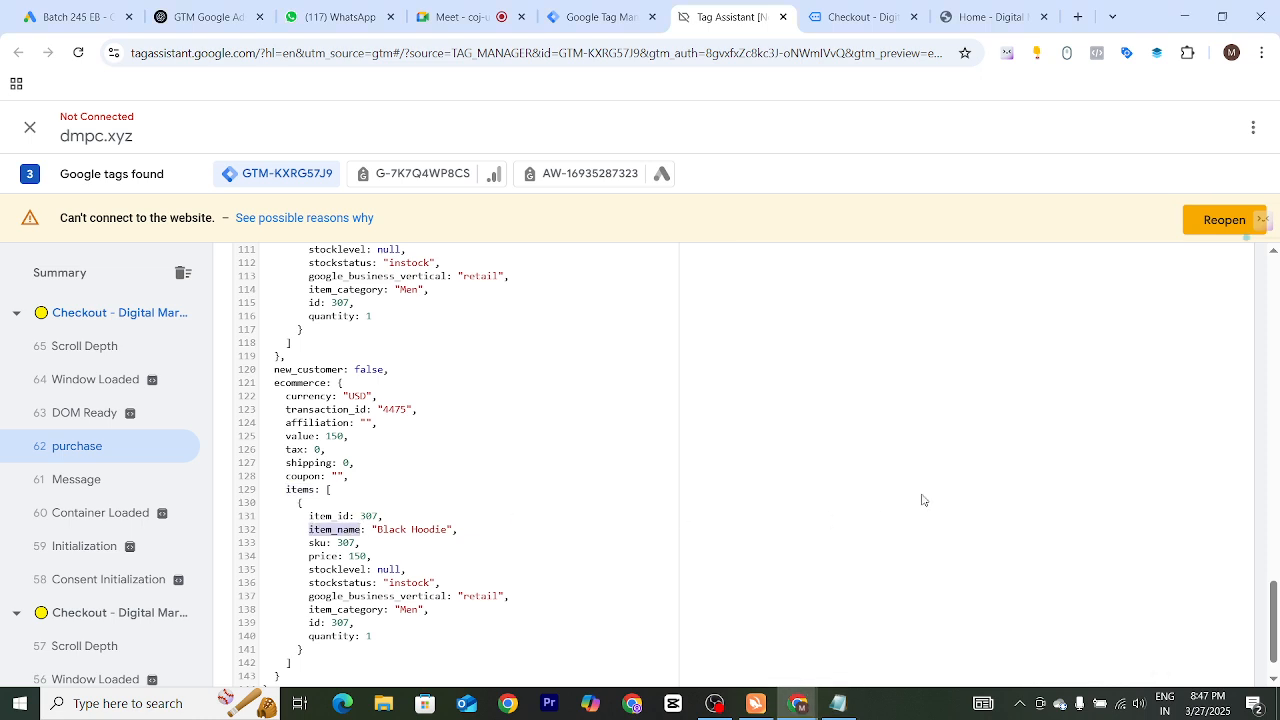
key(alt+Tab)
key(ctrl+v)
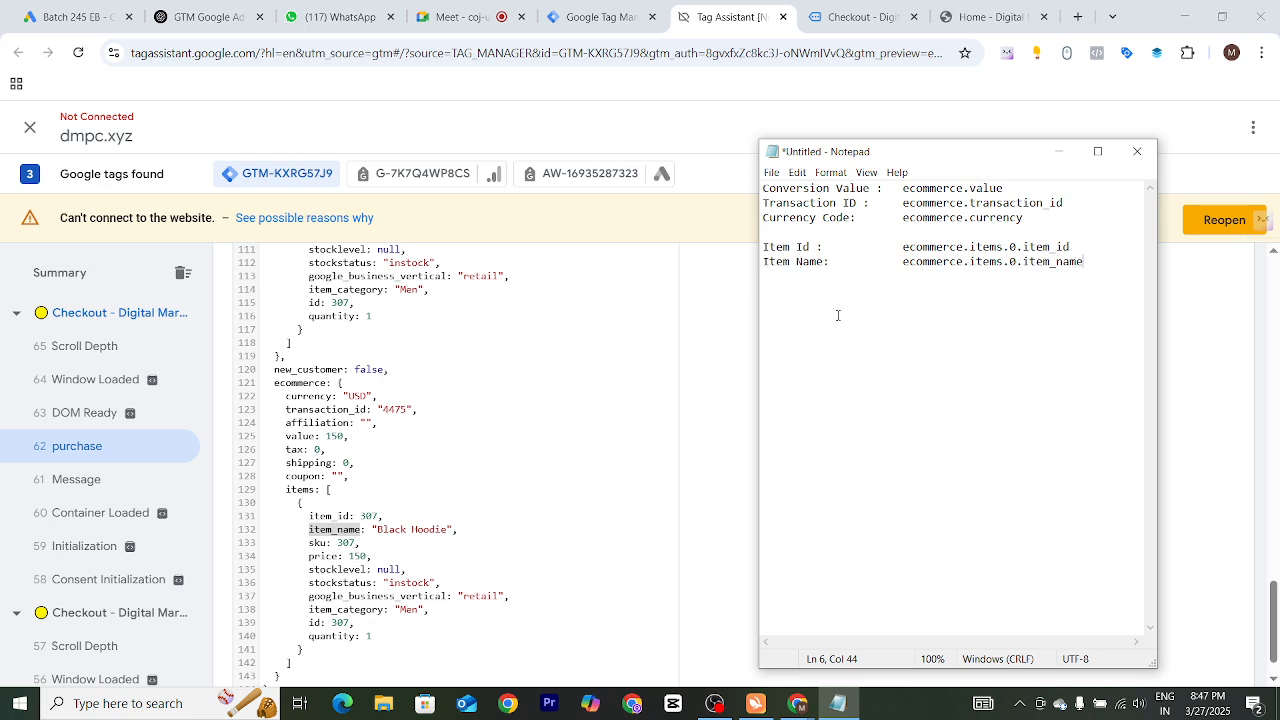
Review the ecommerce object in the data layer against the paths recorded in Notepad
scroll(254, 567, down, 2)
drag(371, 590, 274, 337)
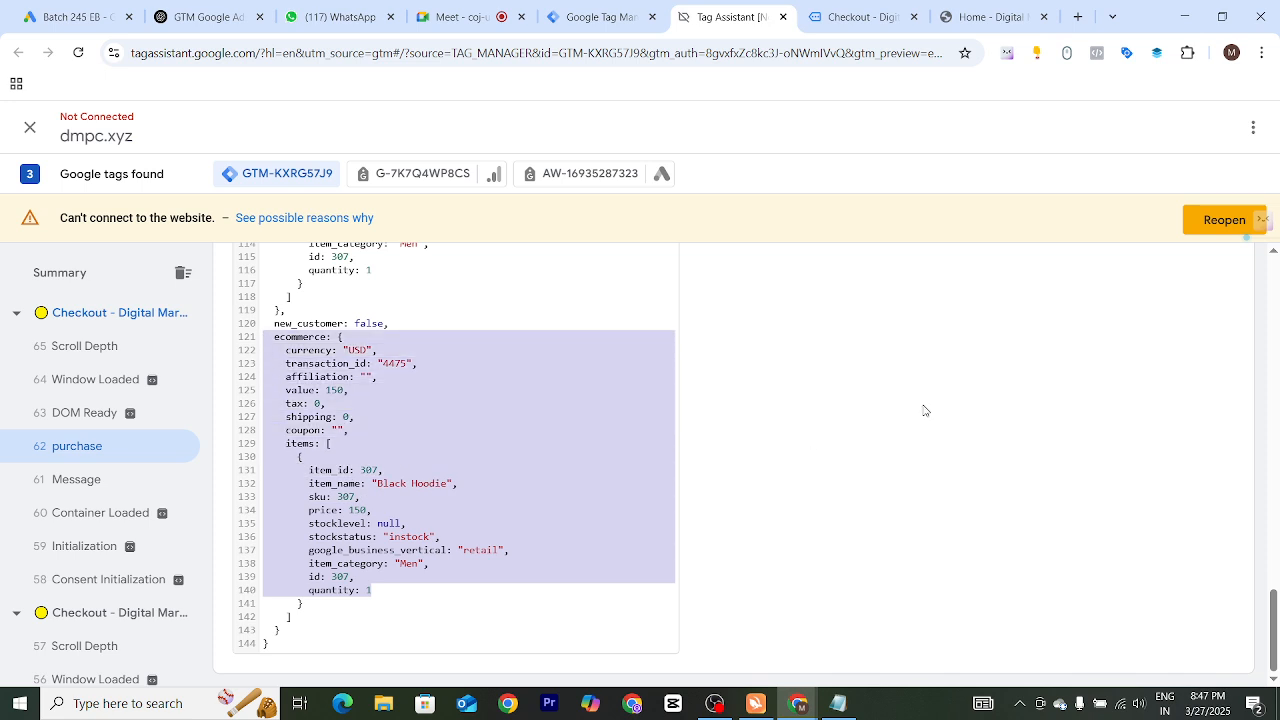
key(alt+Tab)
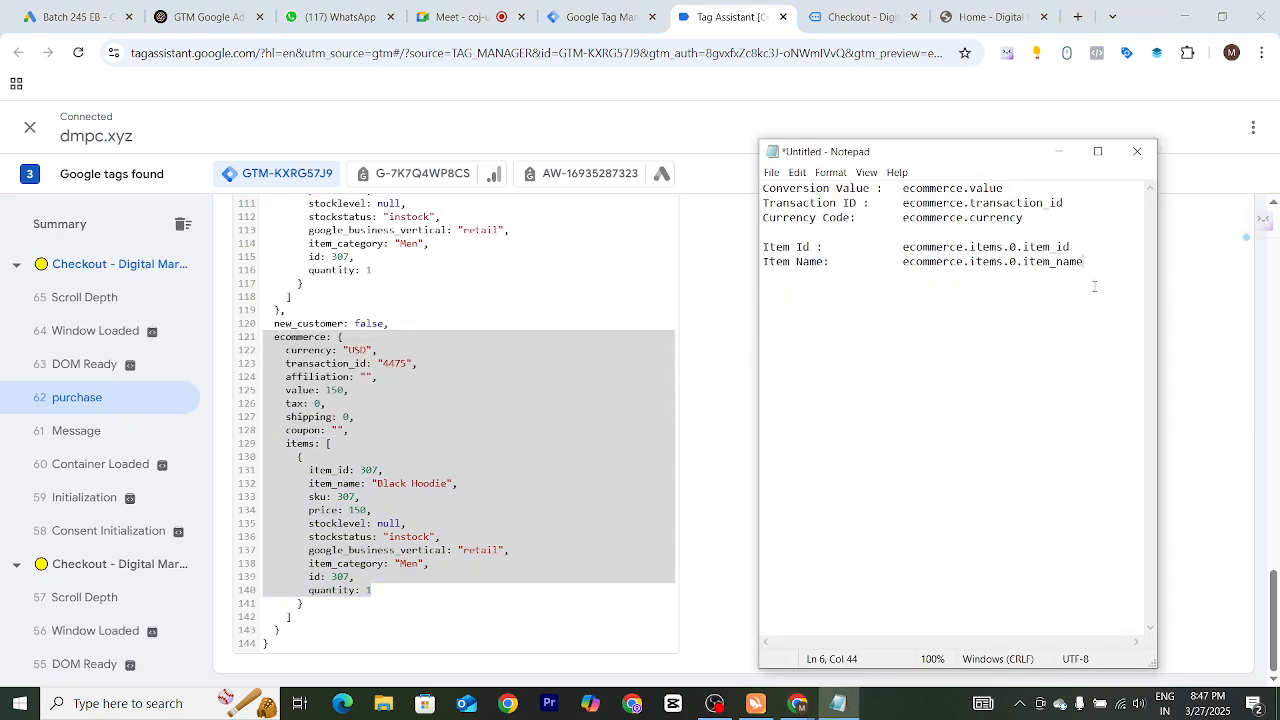
drag(1090, 265, 765, 188)
click(1013, 247)
drag(1083, 261, 764, 188)
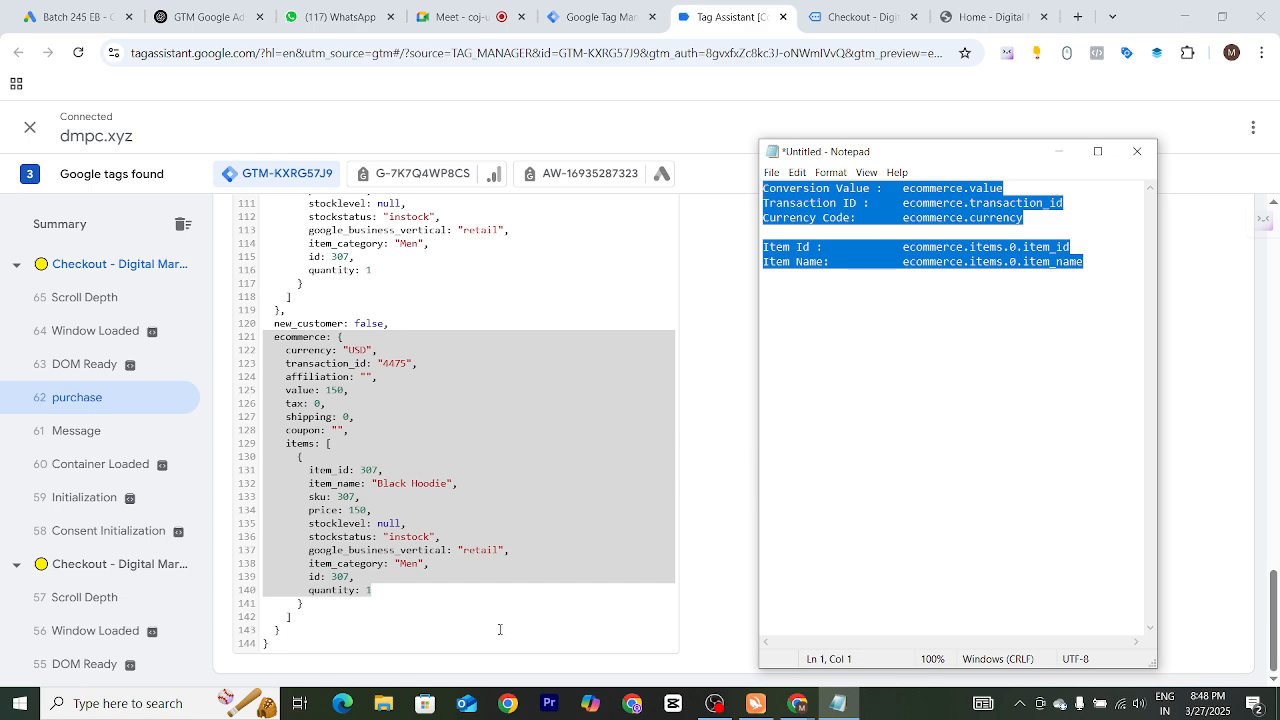
click(517, 538)
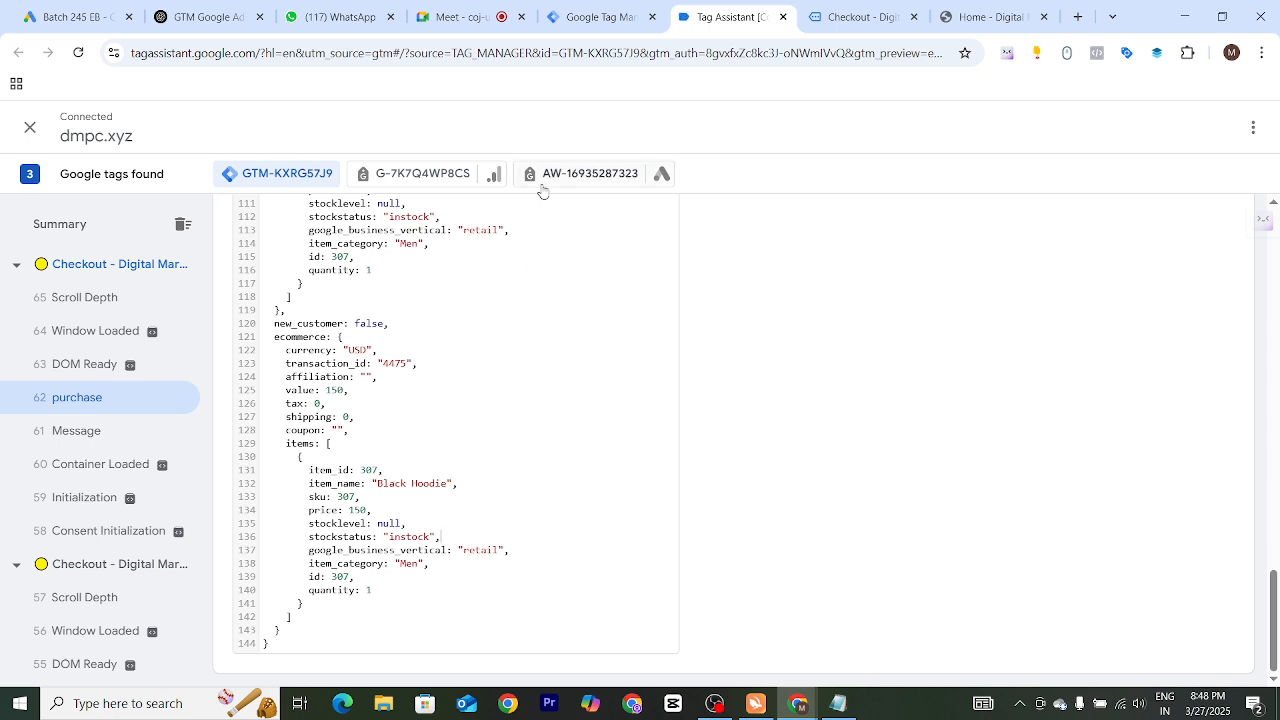
Open the Gads Purchase Conversion Tracking tag's configuration for editing in Google Tag Manager
click(592, 16)
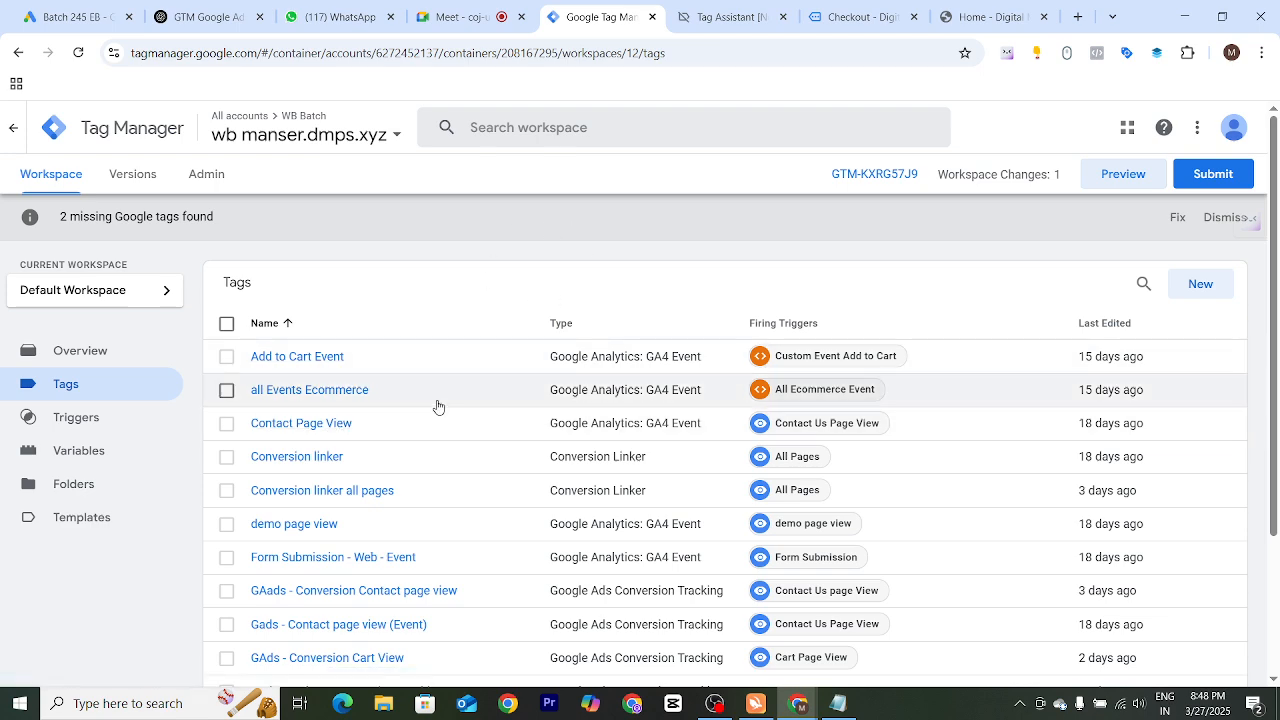
scroll(485, 481, down, 1)
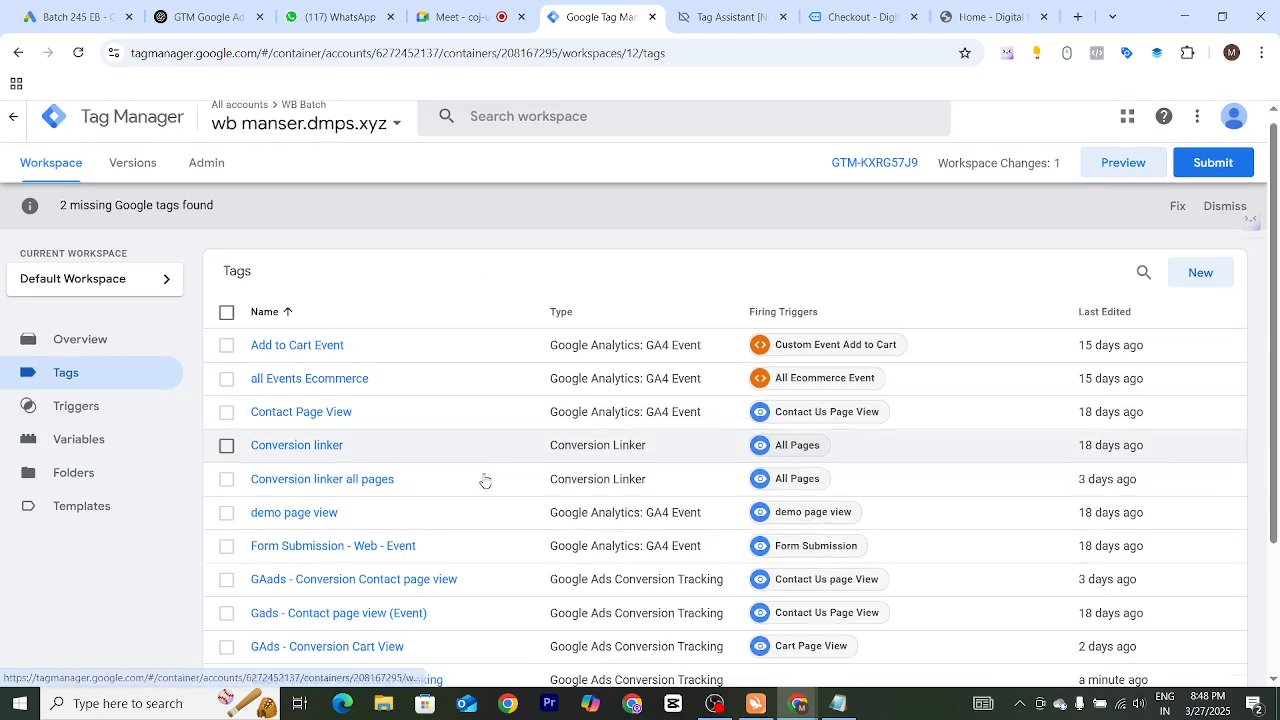
scroll(485, 481, down, 2)
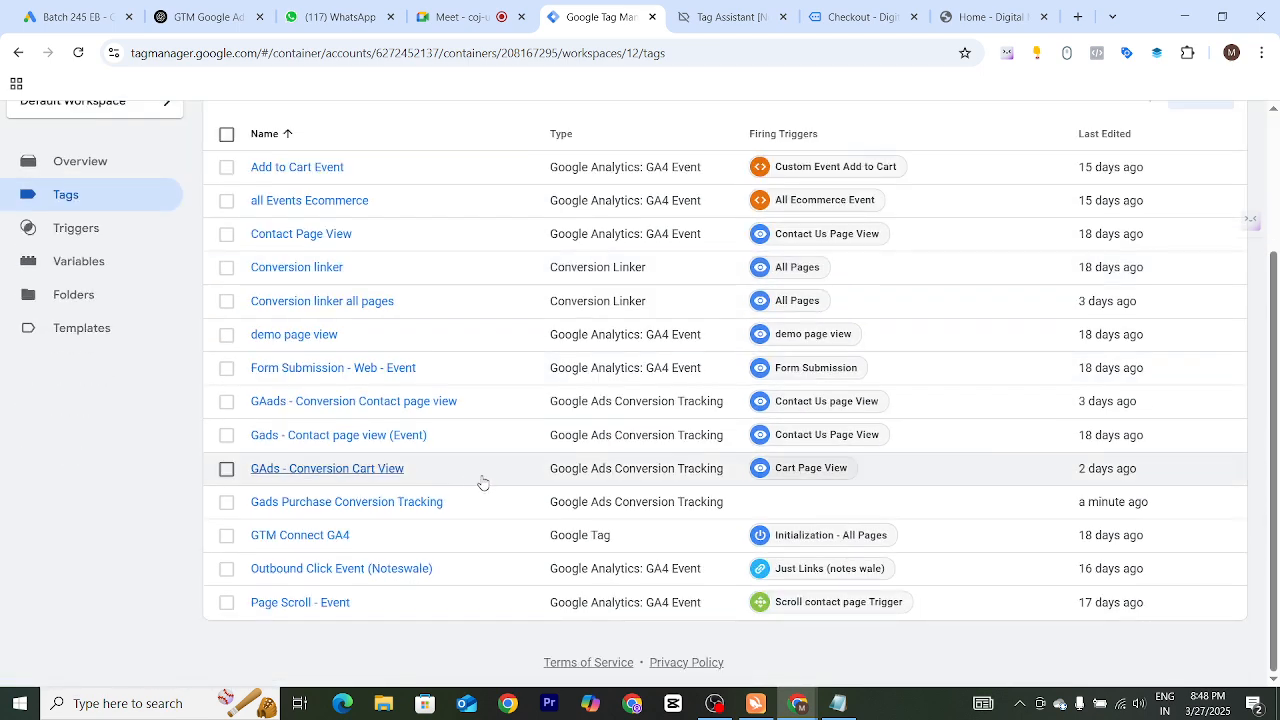
click(333, 508)
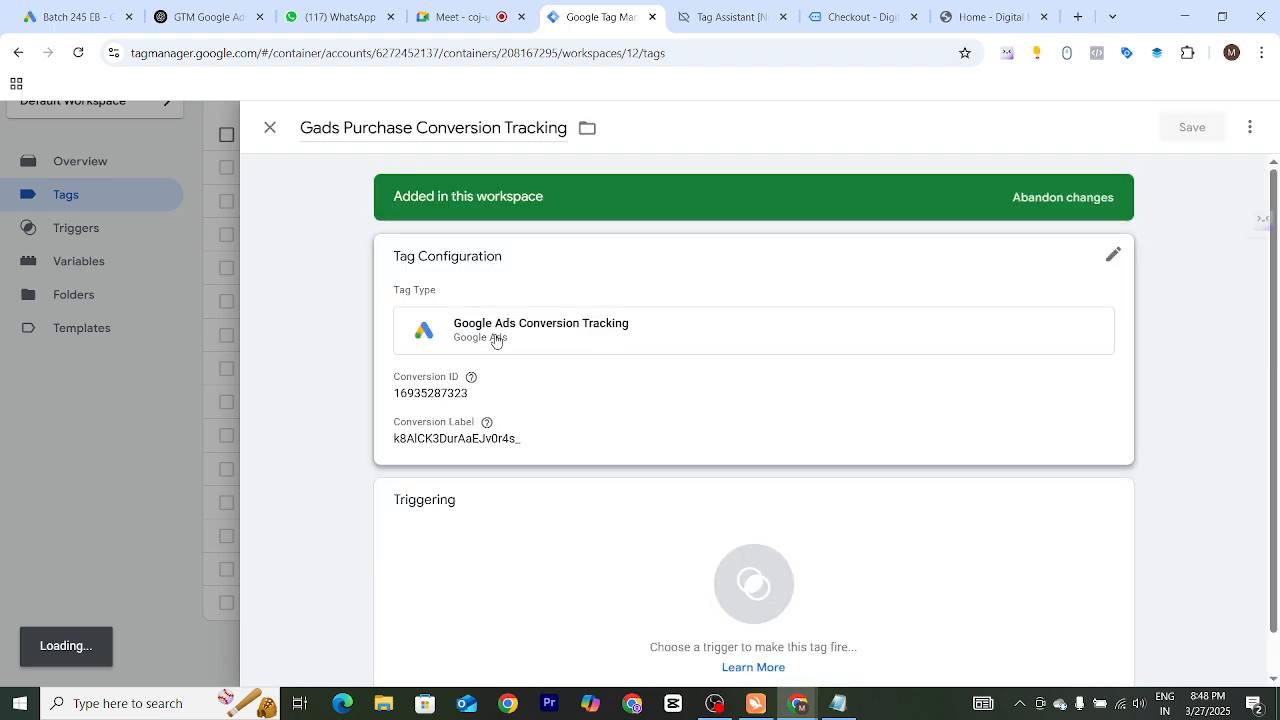
click(503, 342)
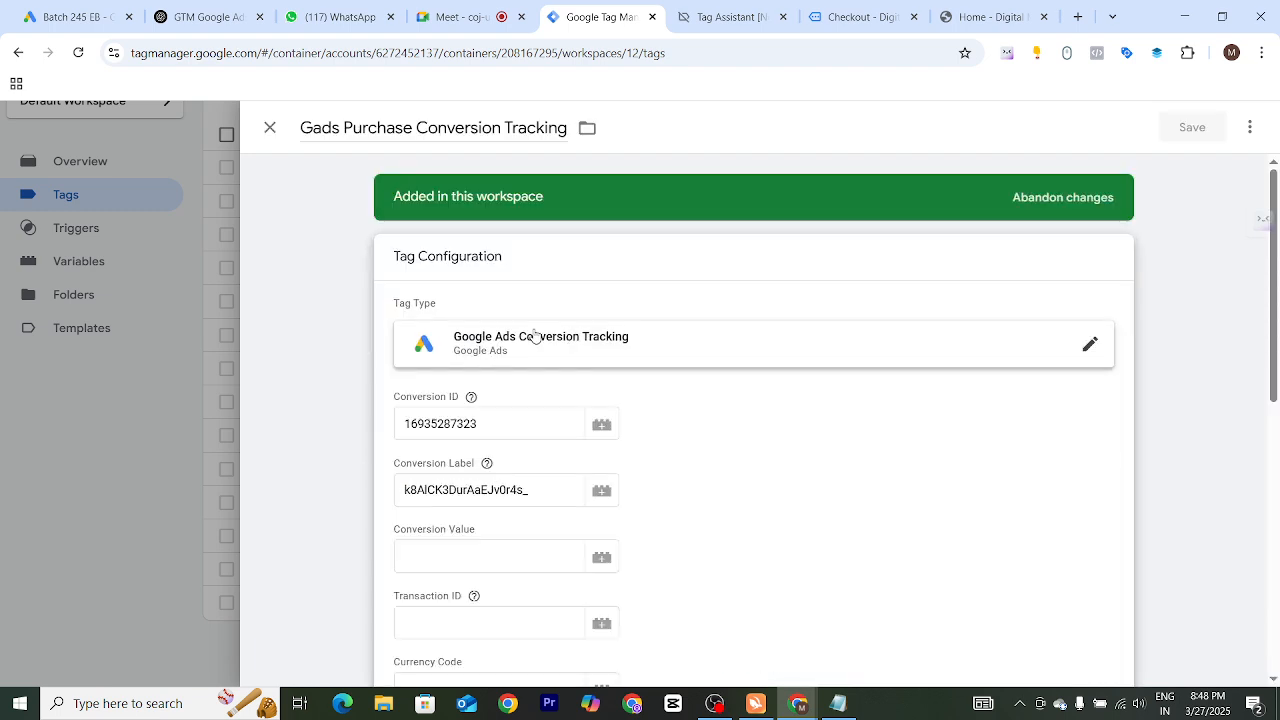
scroll(517, 500, down, 1)
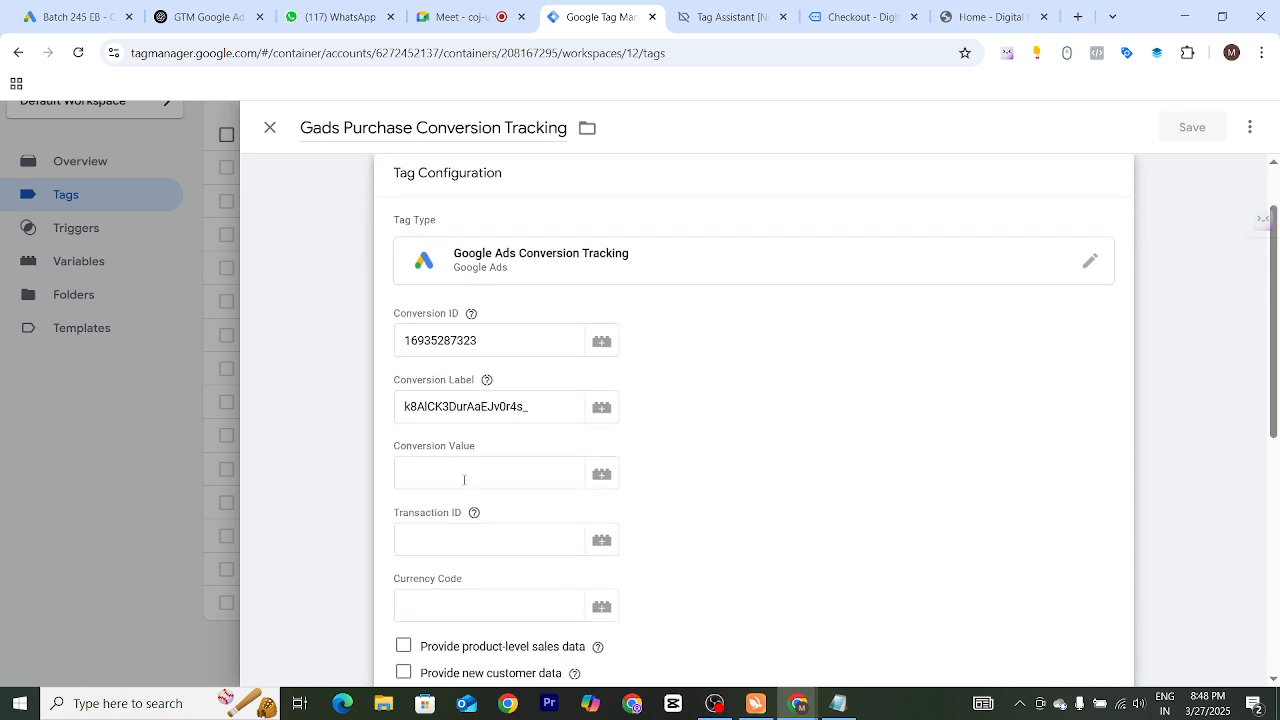
Set the tag's Conversion Value to ecommerce.value copied from Notepad
click(465, 474)
key(alt+Tab)
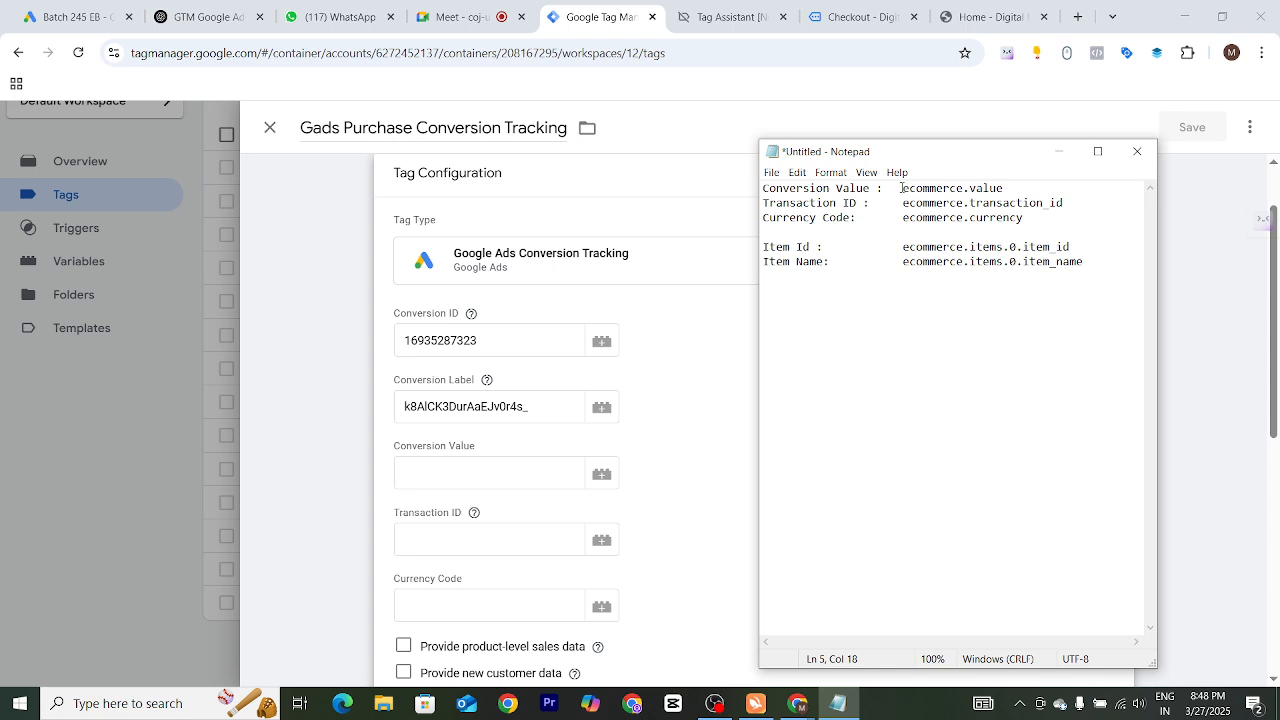
drag(901, 188, 1002, 178)
key(ctrl+c)
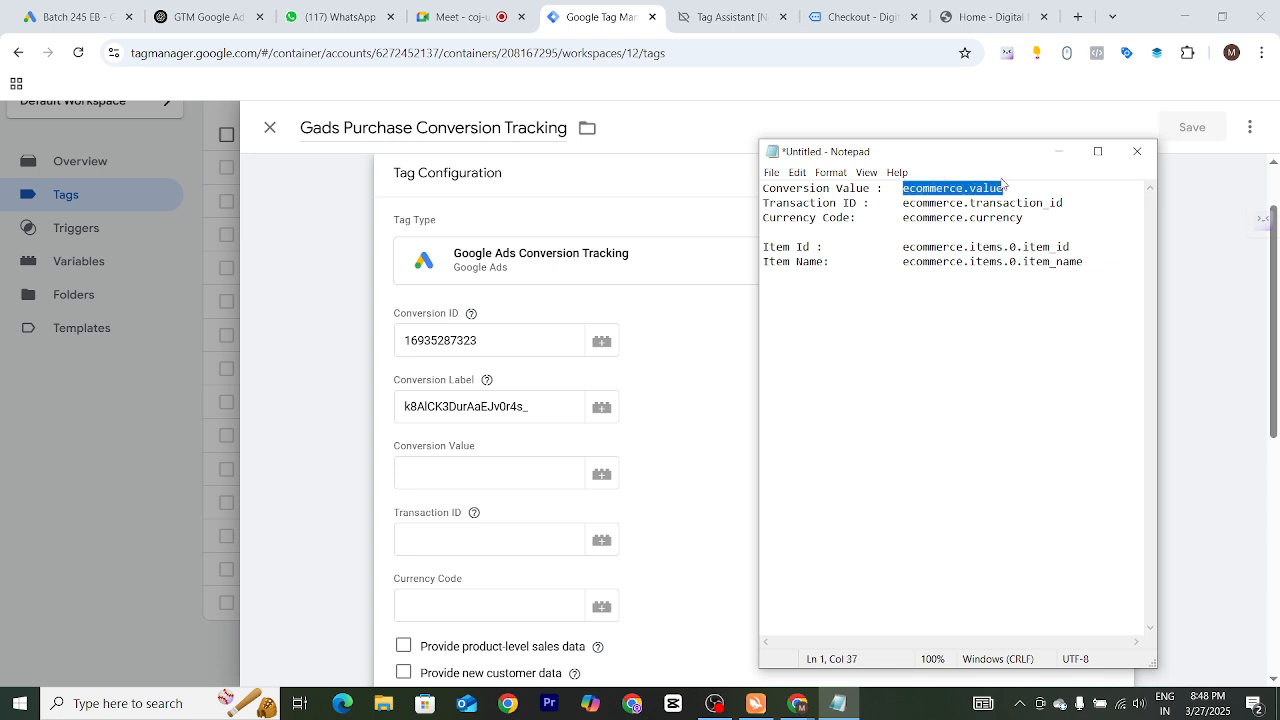
click(477, 472)
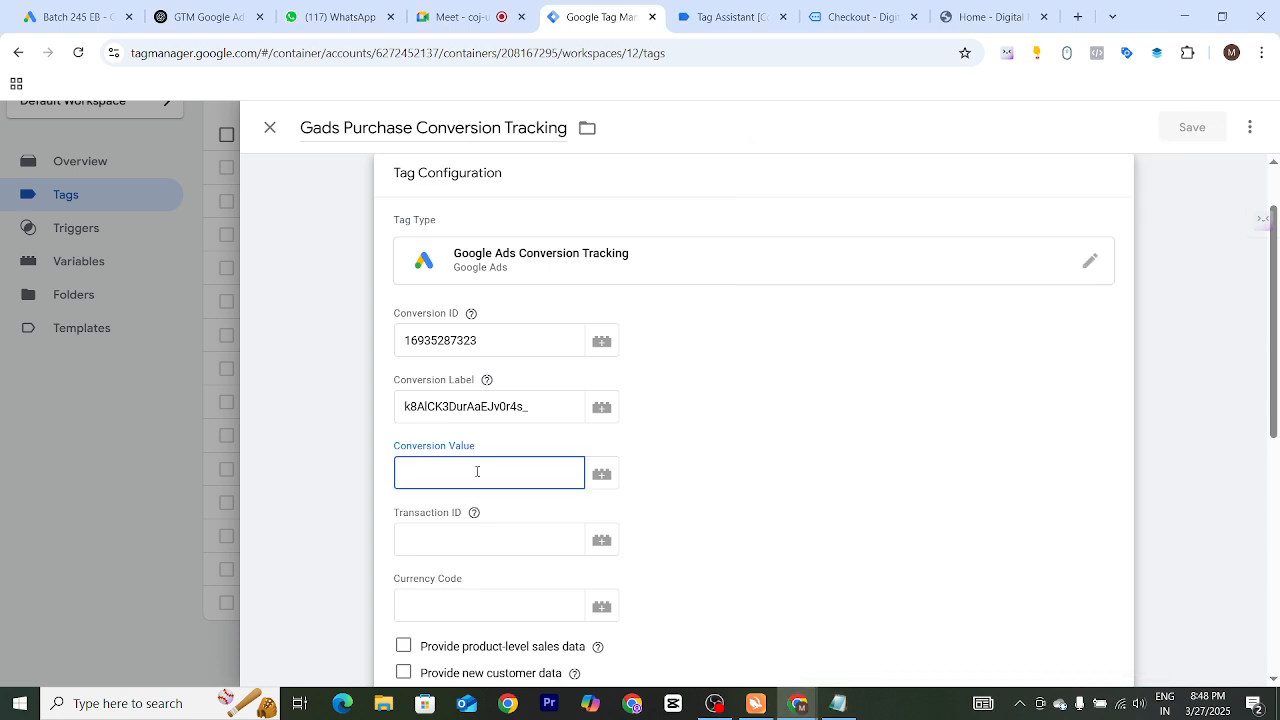
key(ctrl+v)
Set the tag's Transaction ID to ecommerce.transaction_id copied from Notepad
click(476, 534)
key(alt+Tab)
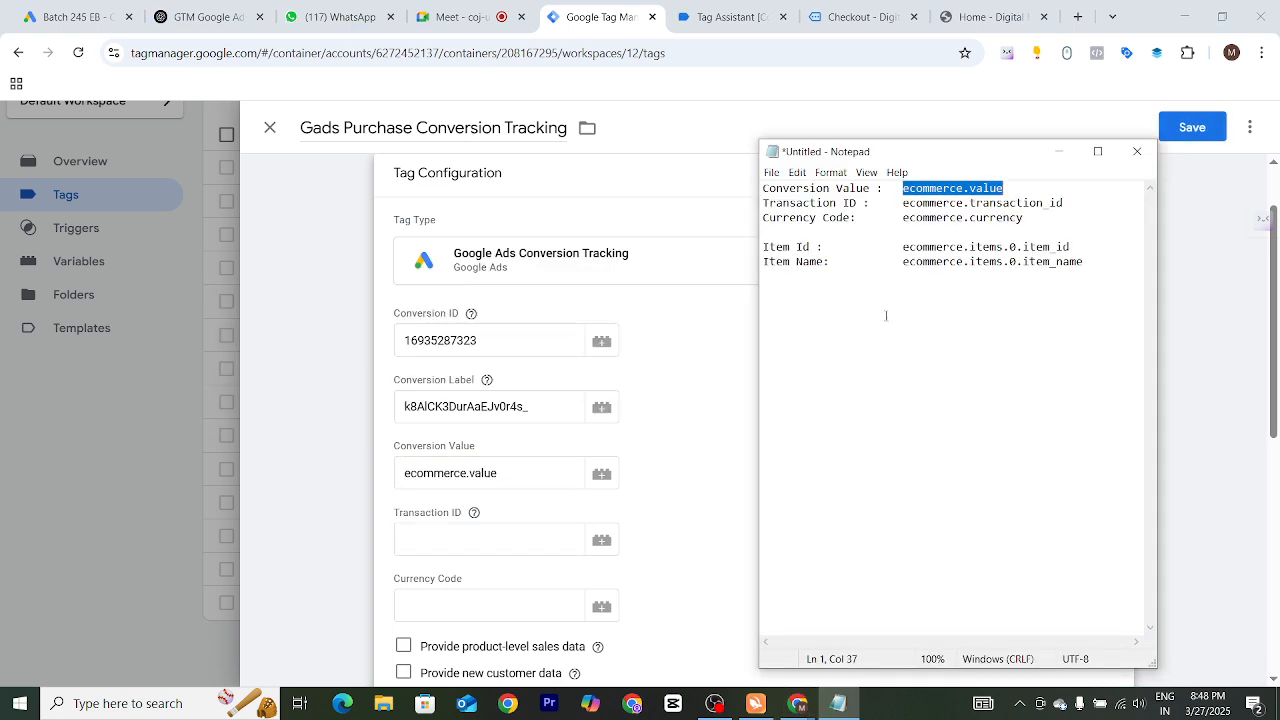
drag(903, 202, 1077, 197)
key(ctrl+c)
click(461, 531)
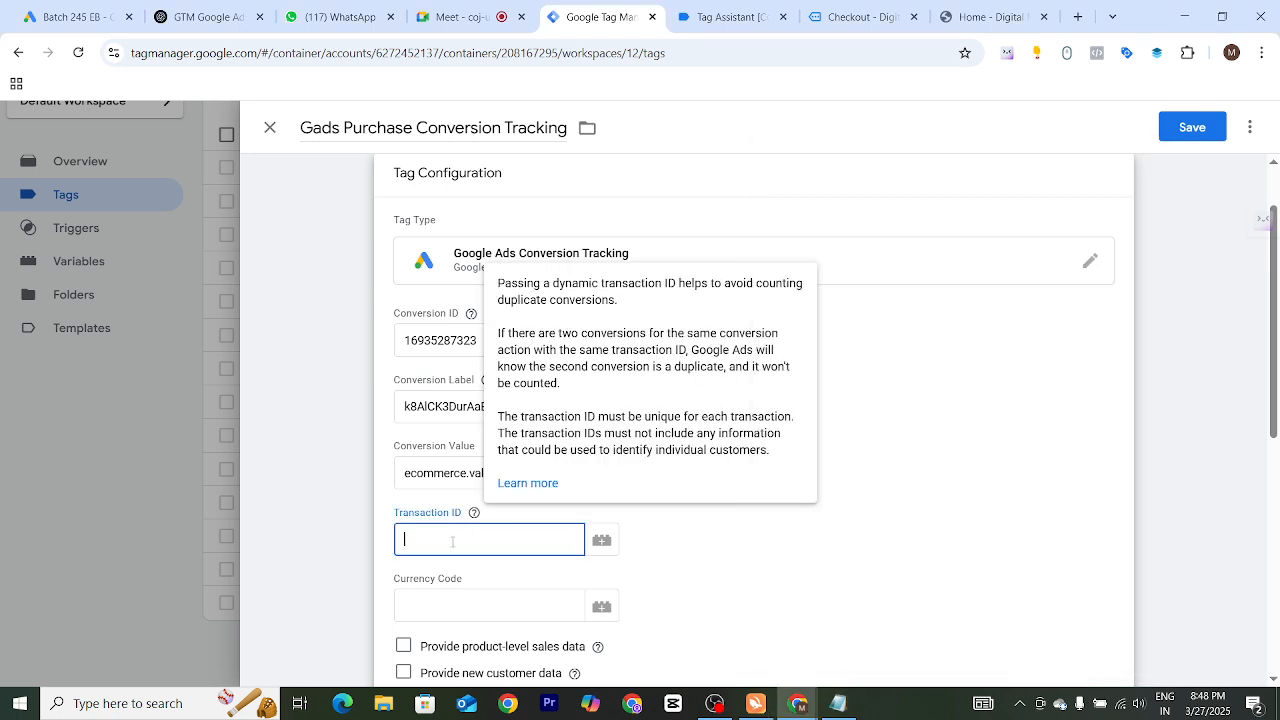
key(ctrl+v)
Set the tag's Currency Code to ecommerce.currency copied from Notepad
click(438, 600)
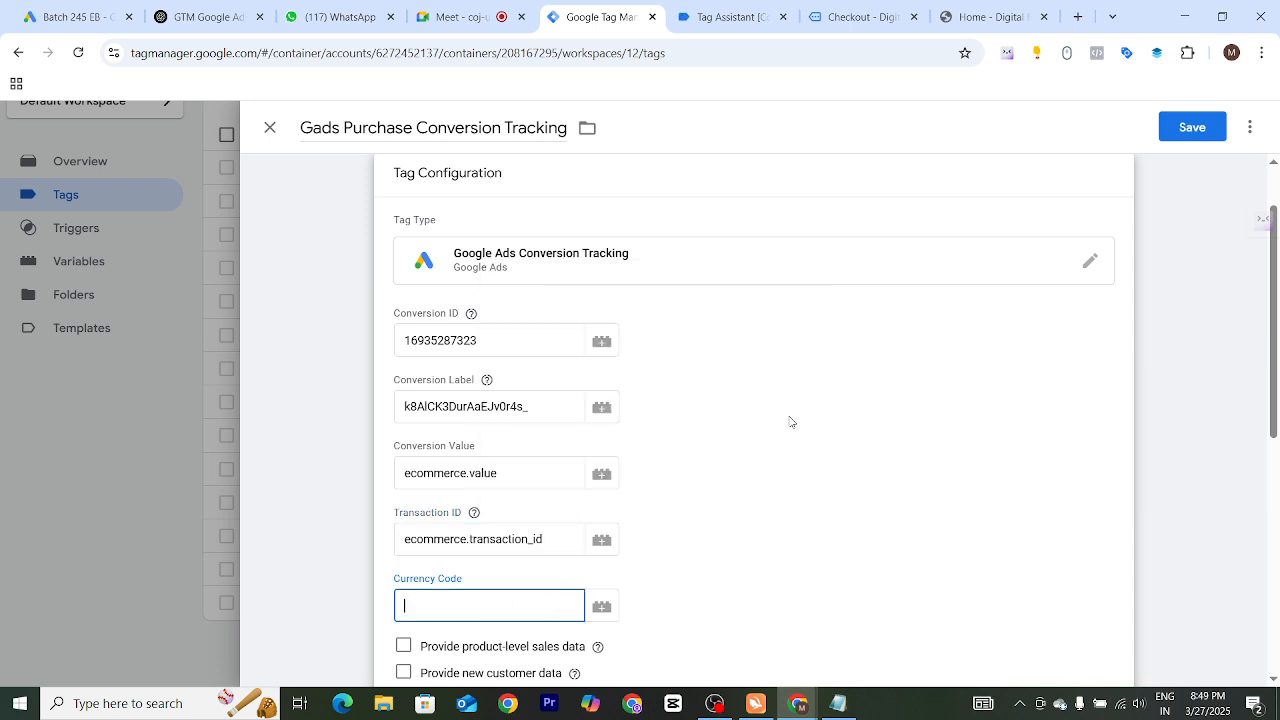
key(alt+Tab)
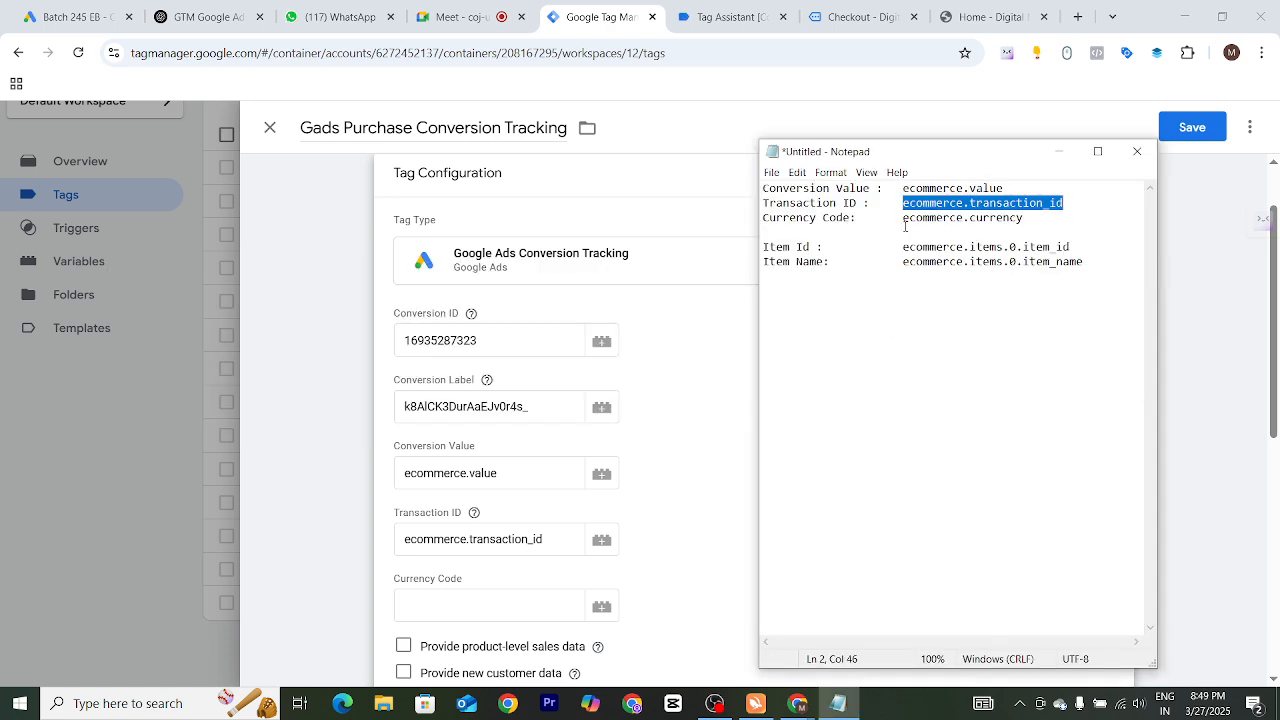
drag(904, 218, 1025, 219)
key(ctrl+c)
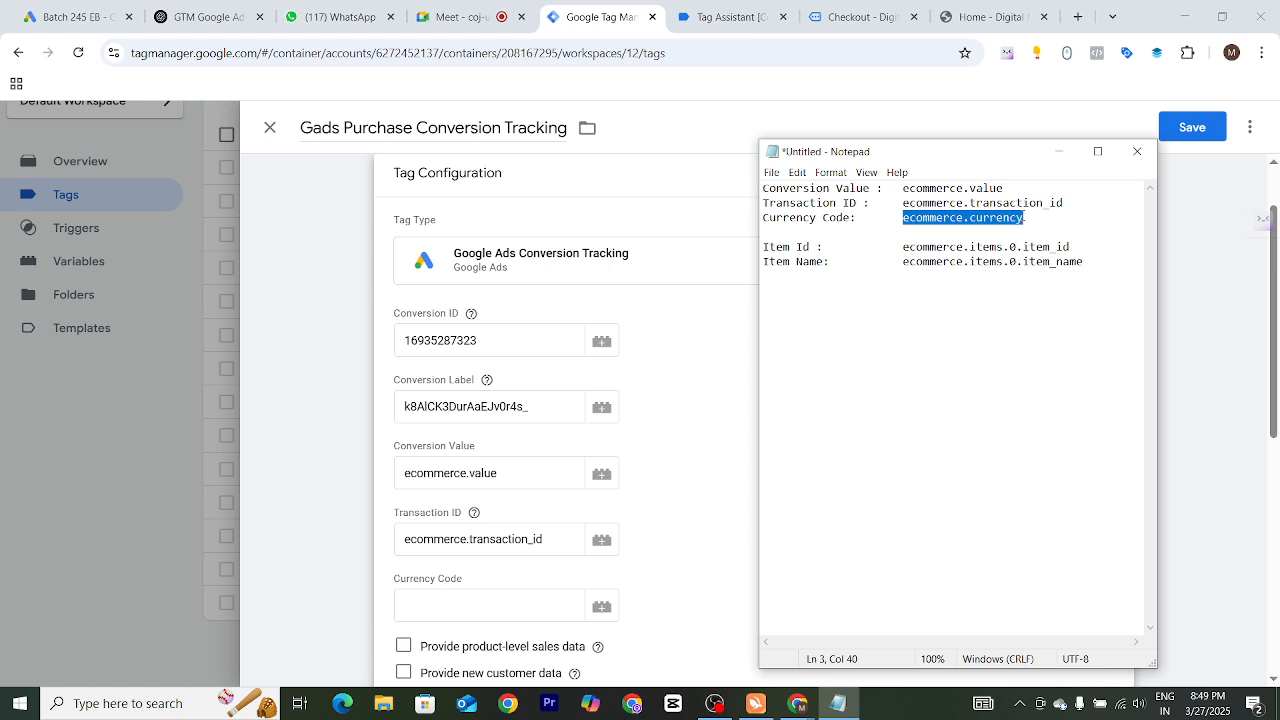
click(503, 612)
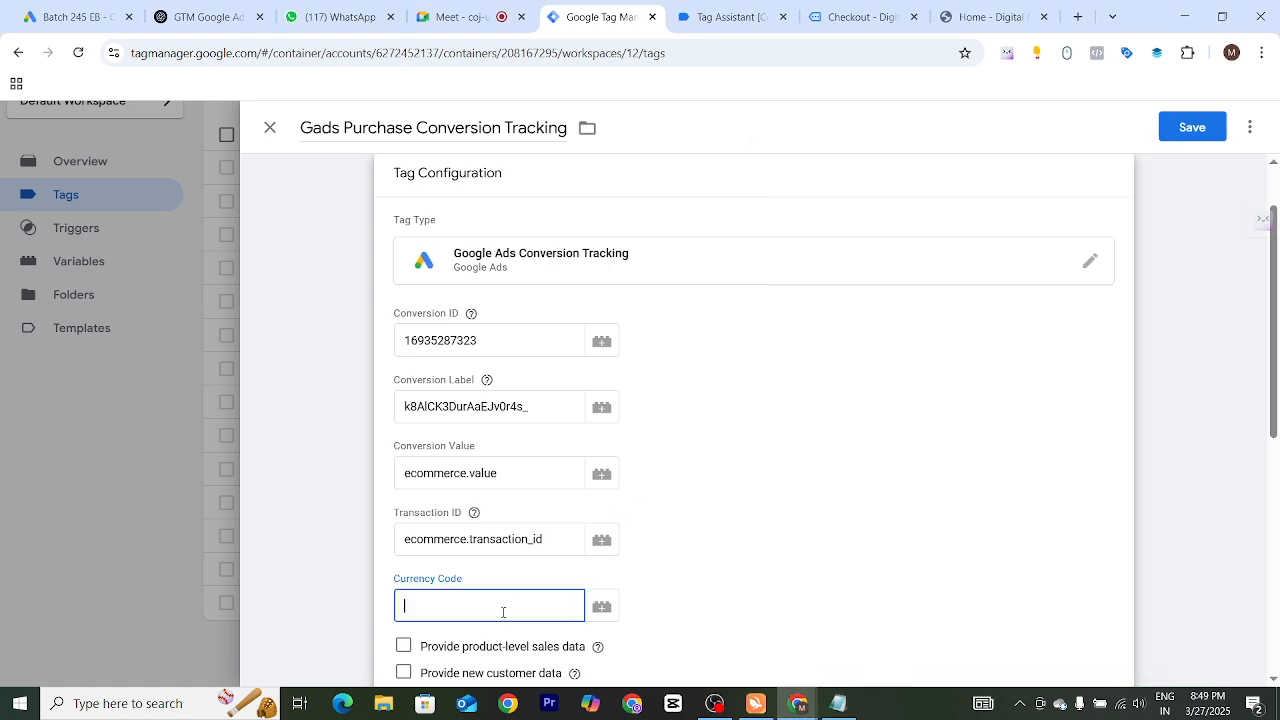
key(ctrl+v)
click(741, 524)
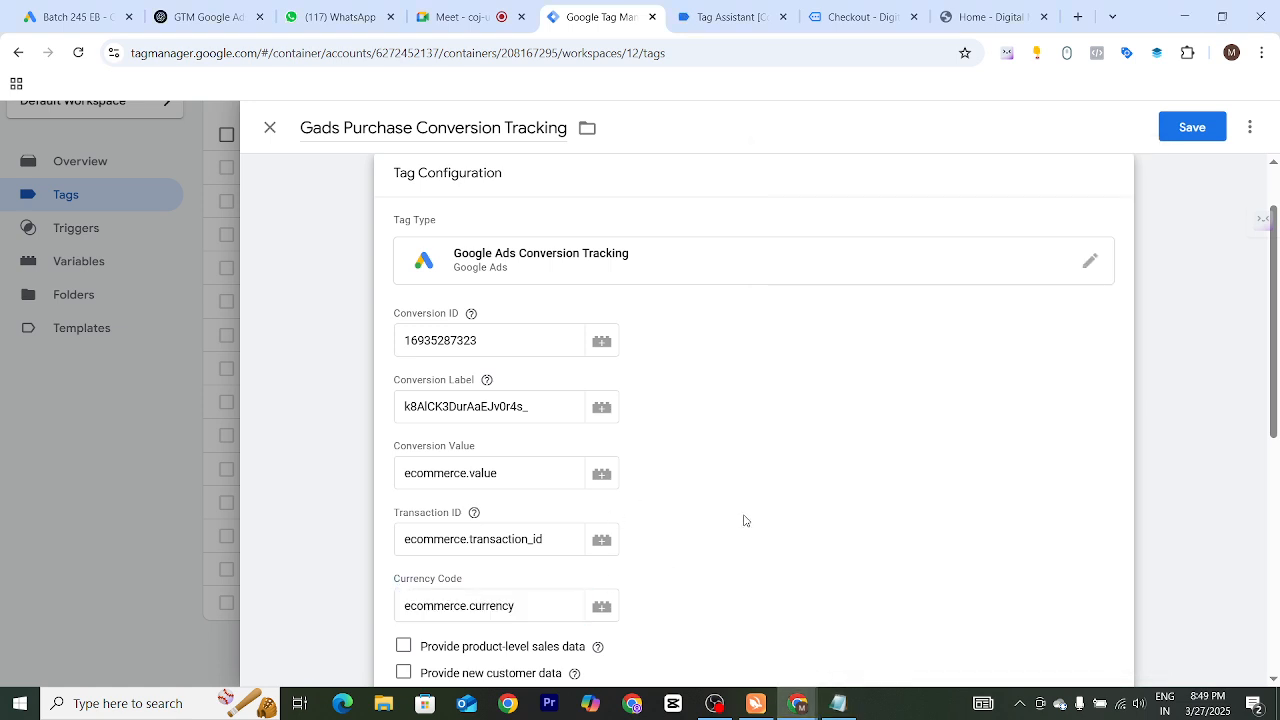
Scroll through the remaining tag configuration options and the Triggering section
scroll(461, 440, down, 3)
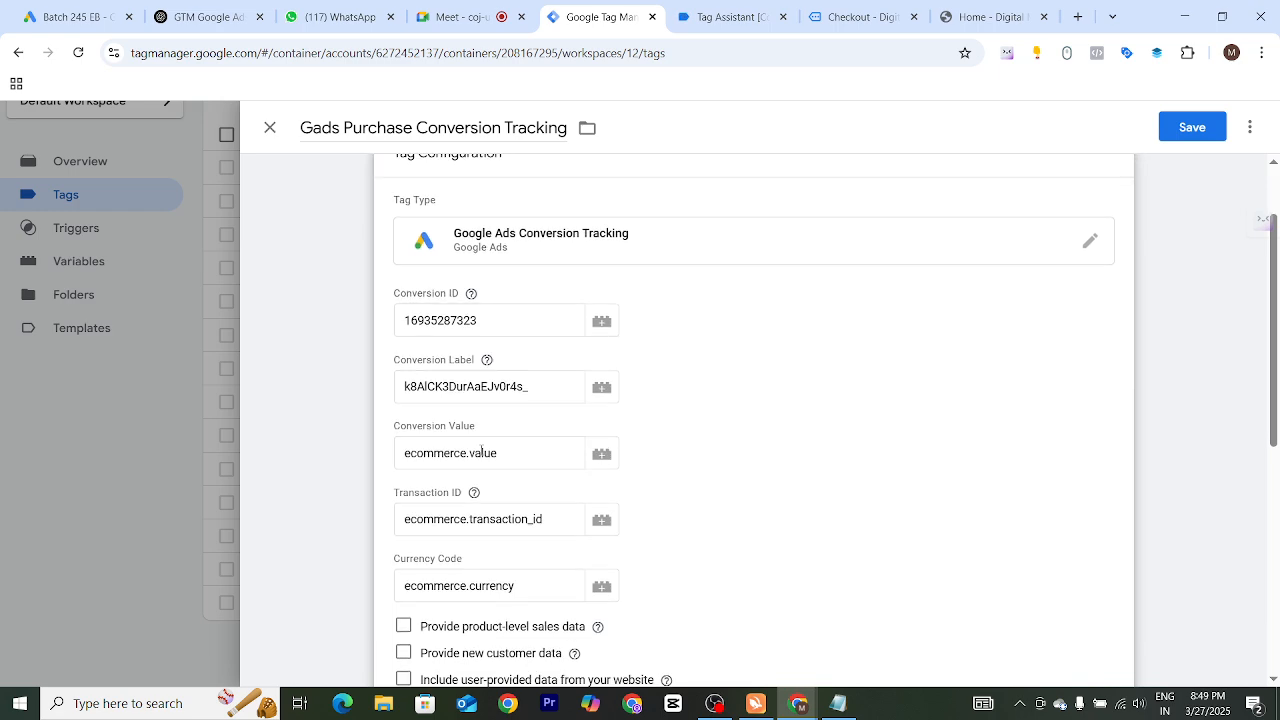
scroll(585, 450, down, 3)
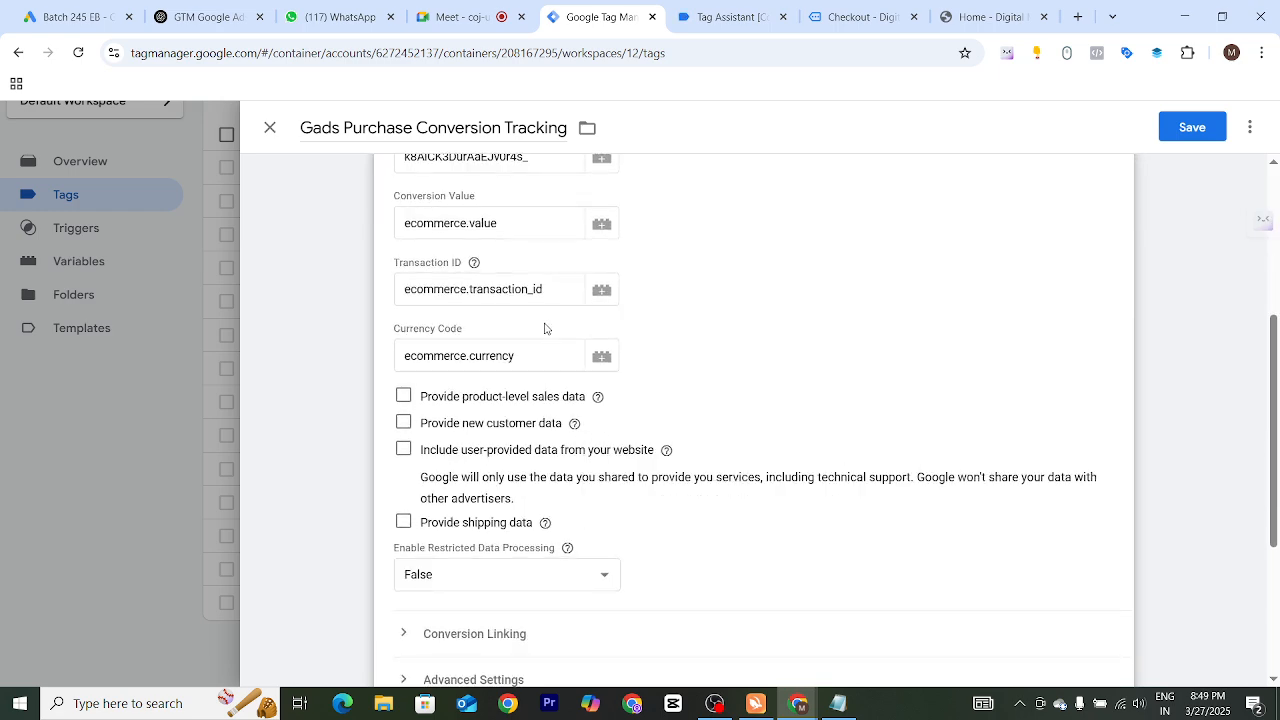
scroll(560, 520, down, 2)
scroll(569, 585, down, 2)
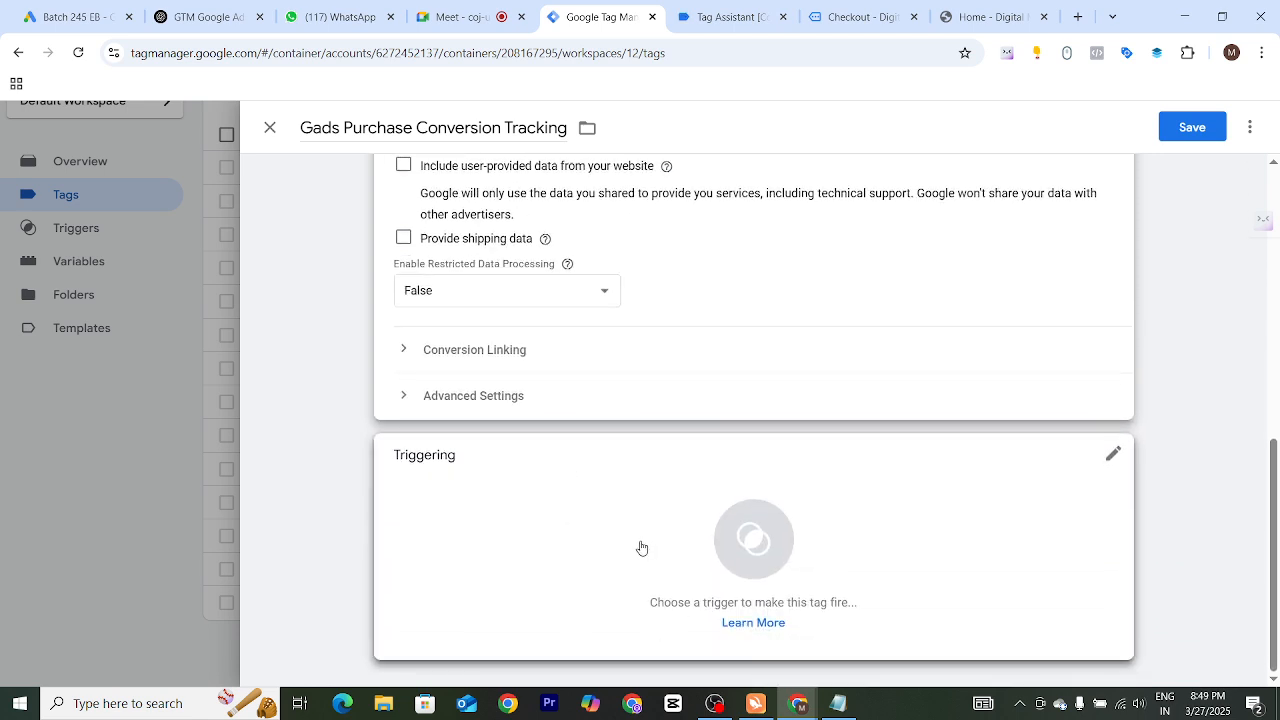
scroll(551, 409, up, 3)
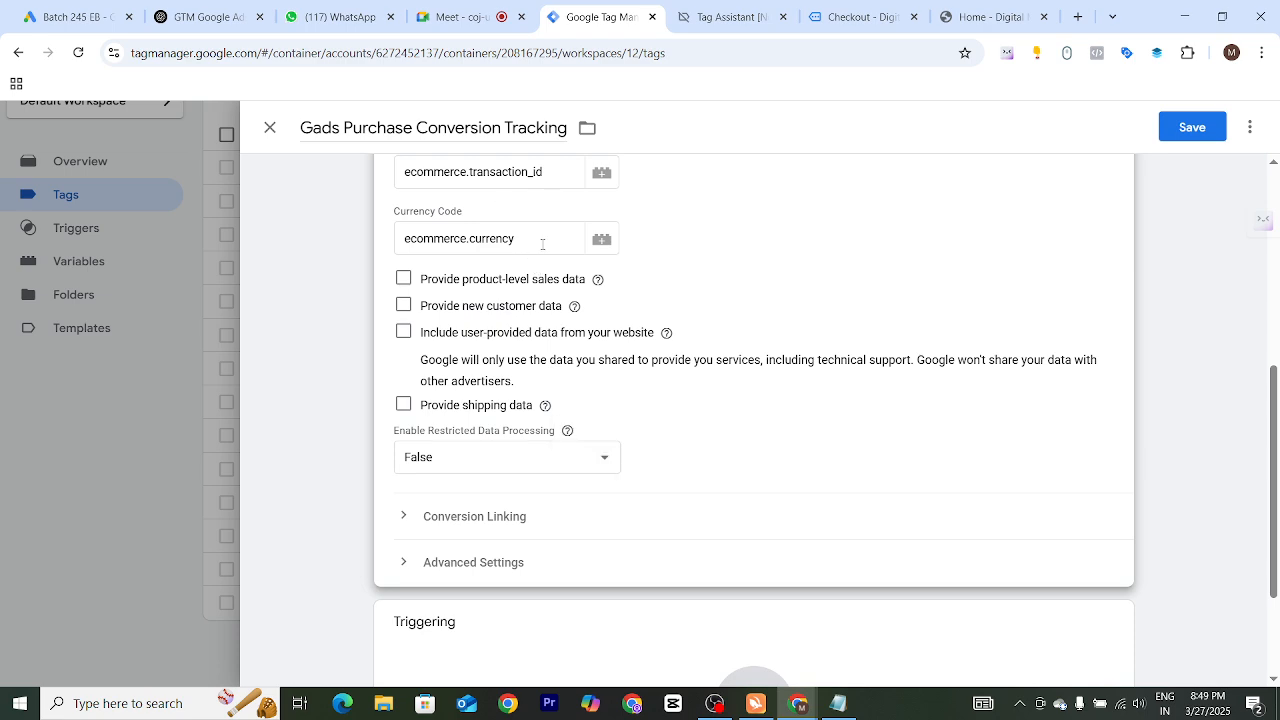
scroll(542, 244, up, 1)
scroll(502, 293, up, 1)
scroll(502, 300, down, 4)
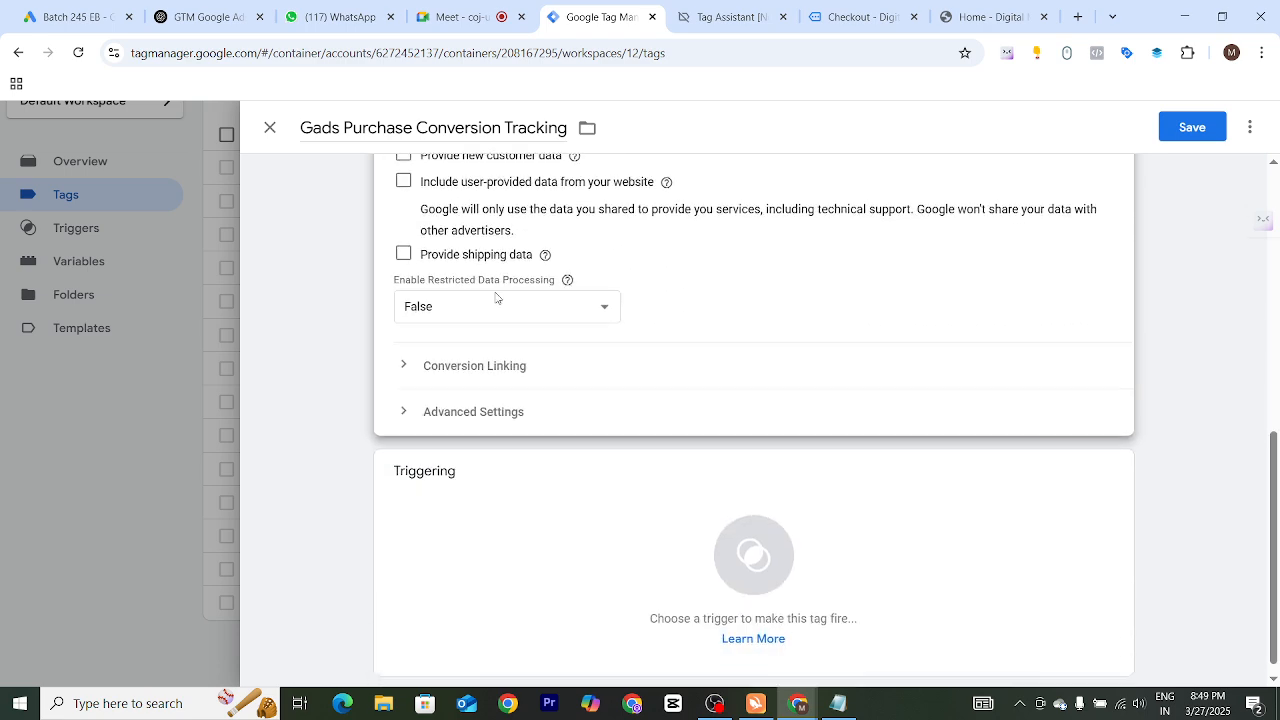
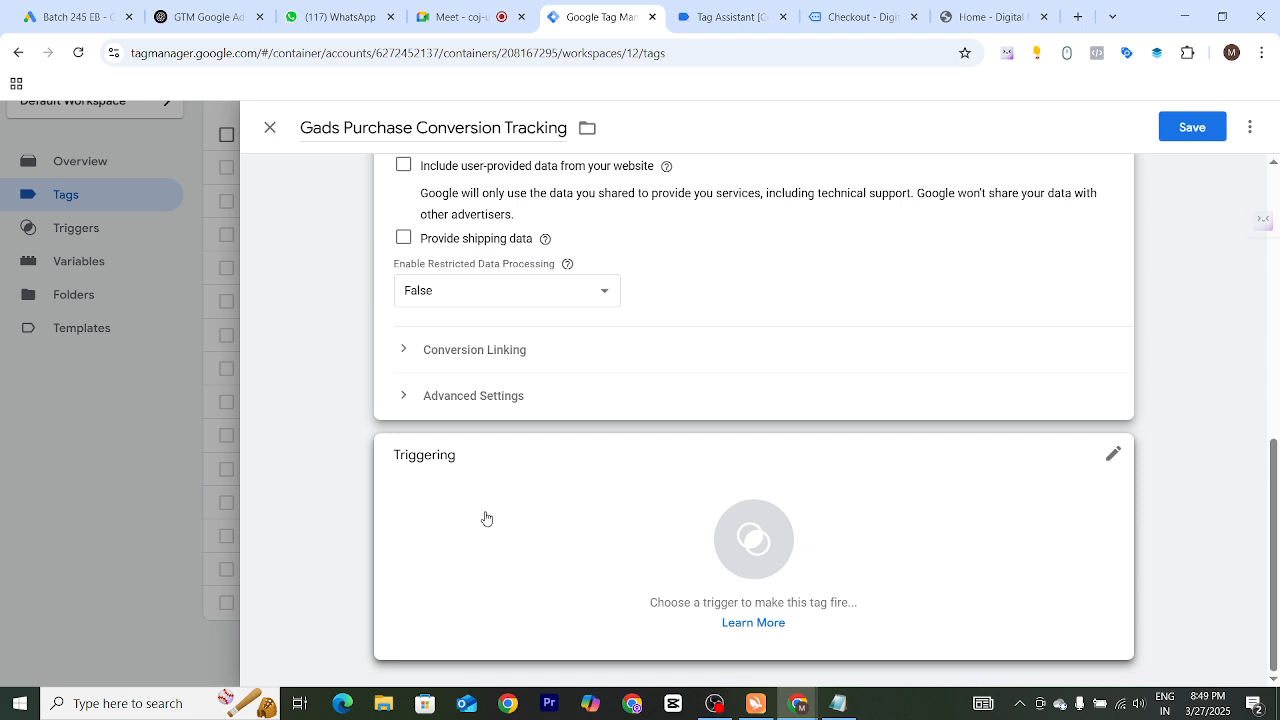
Open the trigger selection for the Gads Purchase Conversion Tracking tag
scroll(508, 380, up, 1)
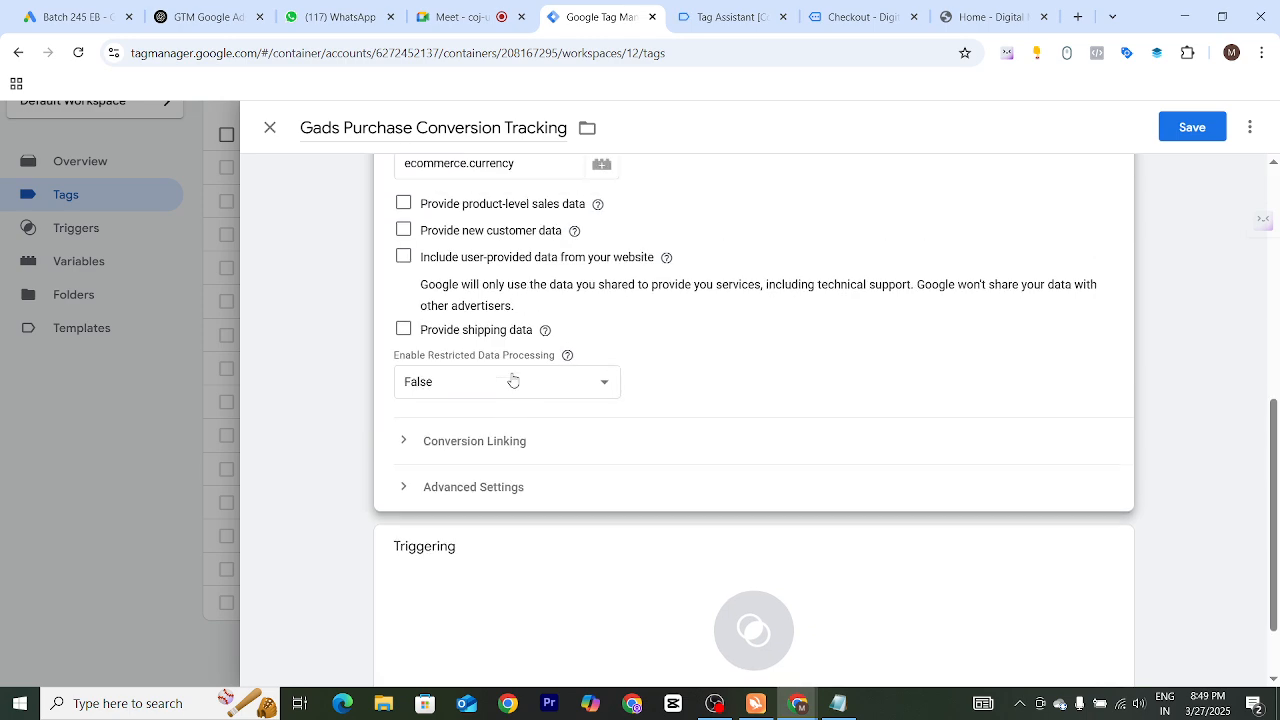
click(510, 560)
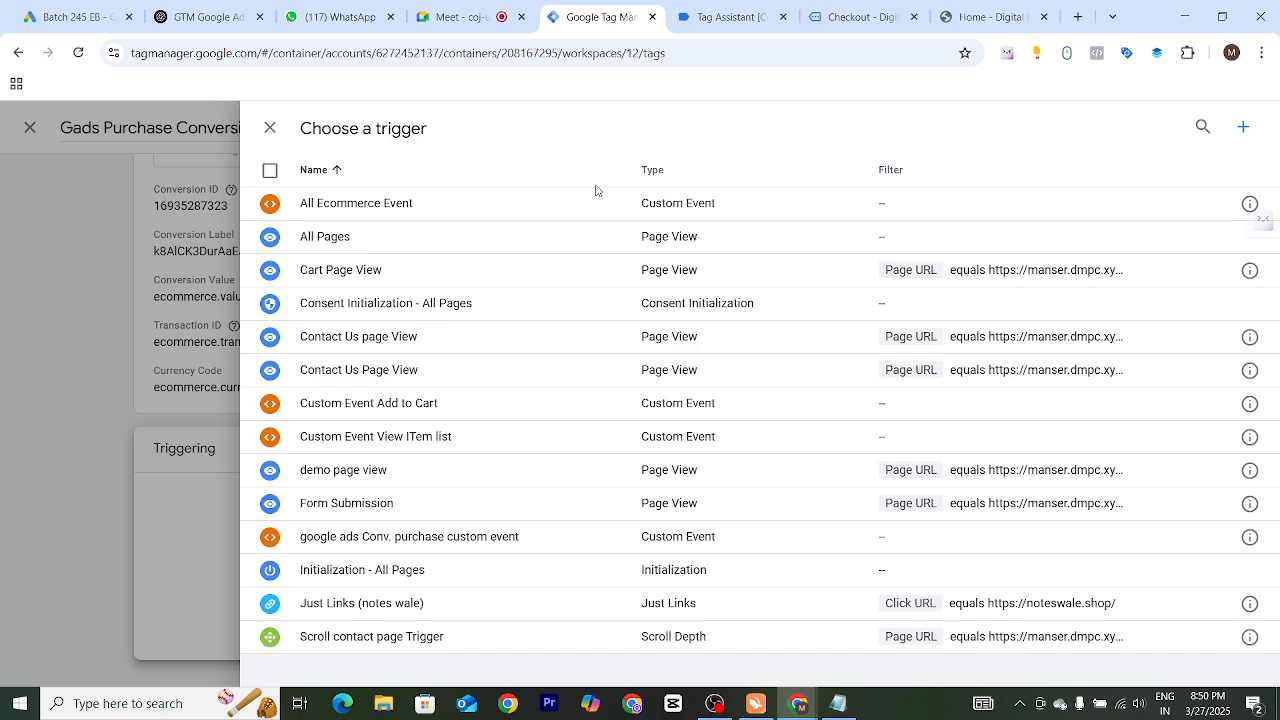
Switch to Tag Assistant and check the event name in the purchase event's data layer values
click(708, 21)
scroll(466, 332, up, 14)
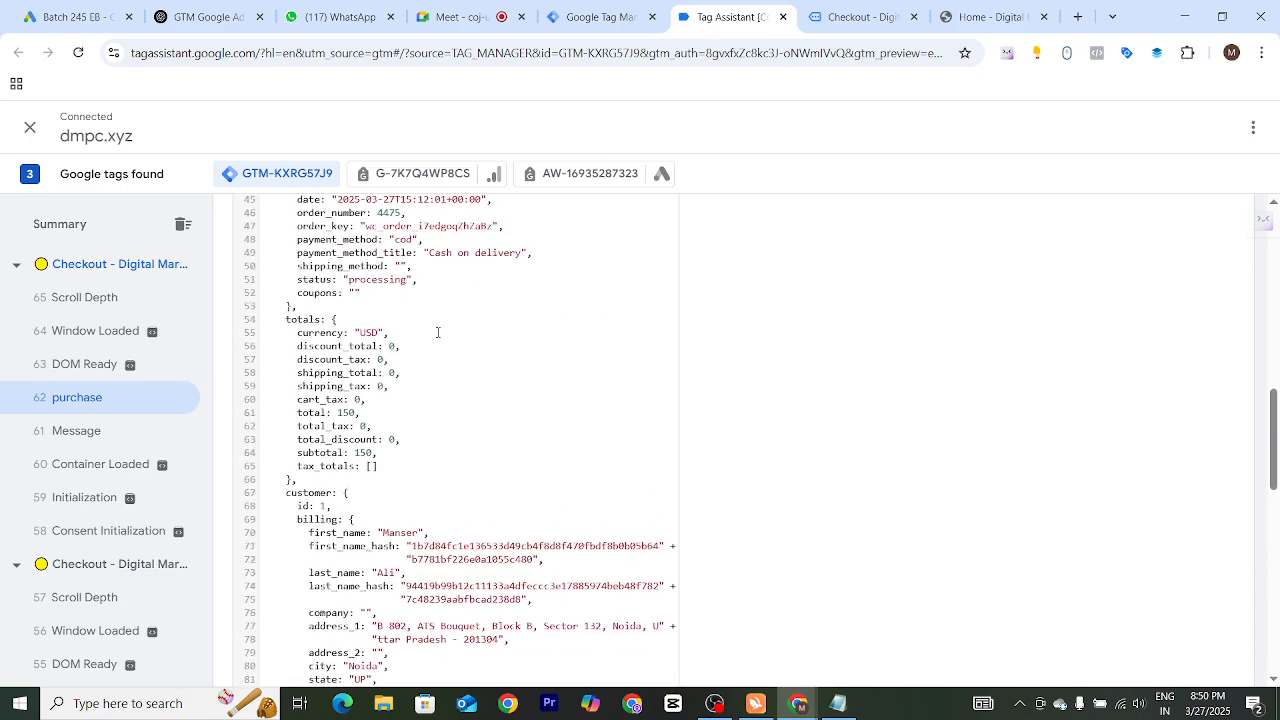
scroll(466, 408, down, 11)
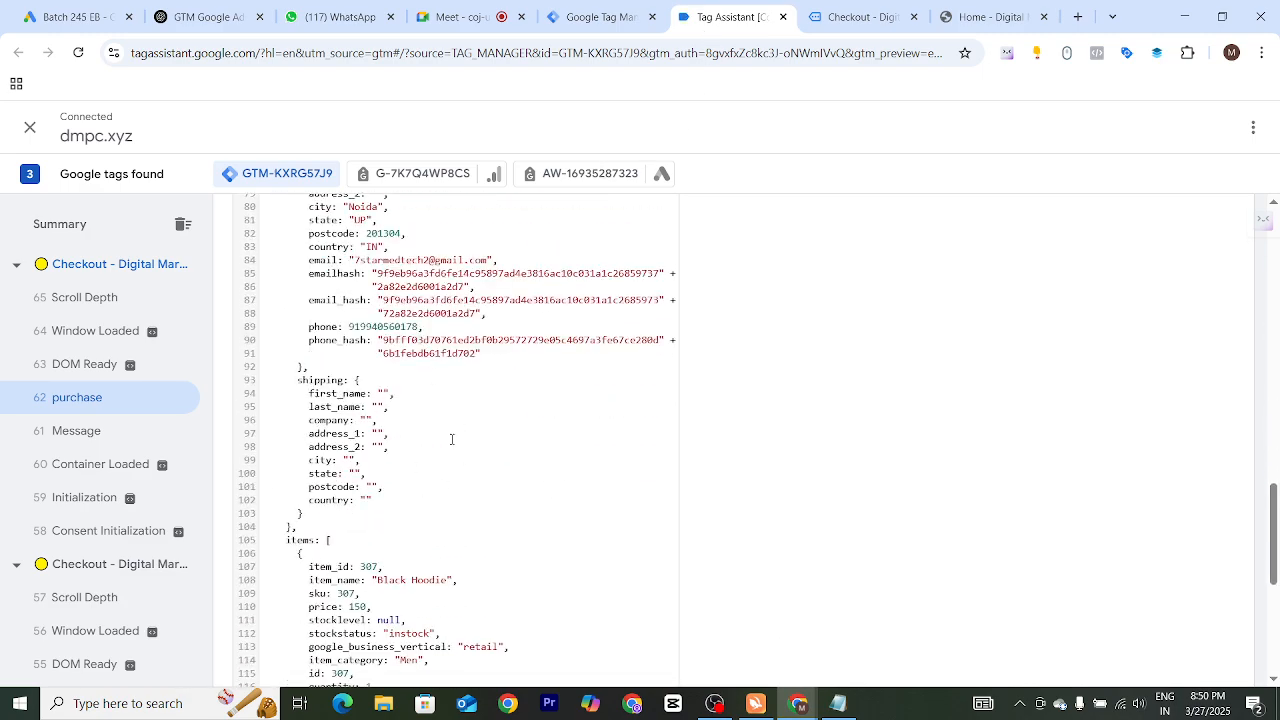
scroll(410, 380, up, 13)
scroll(401, 354, up, 3)
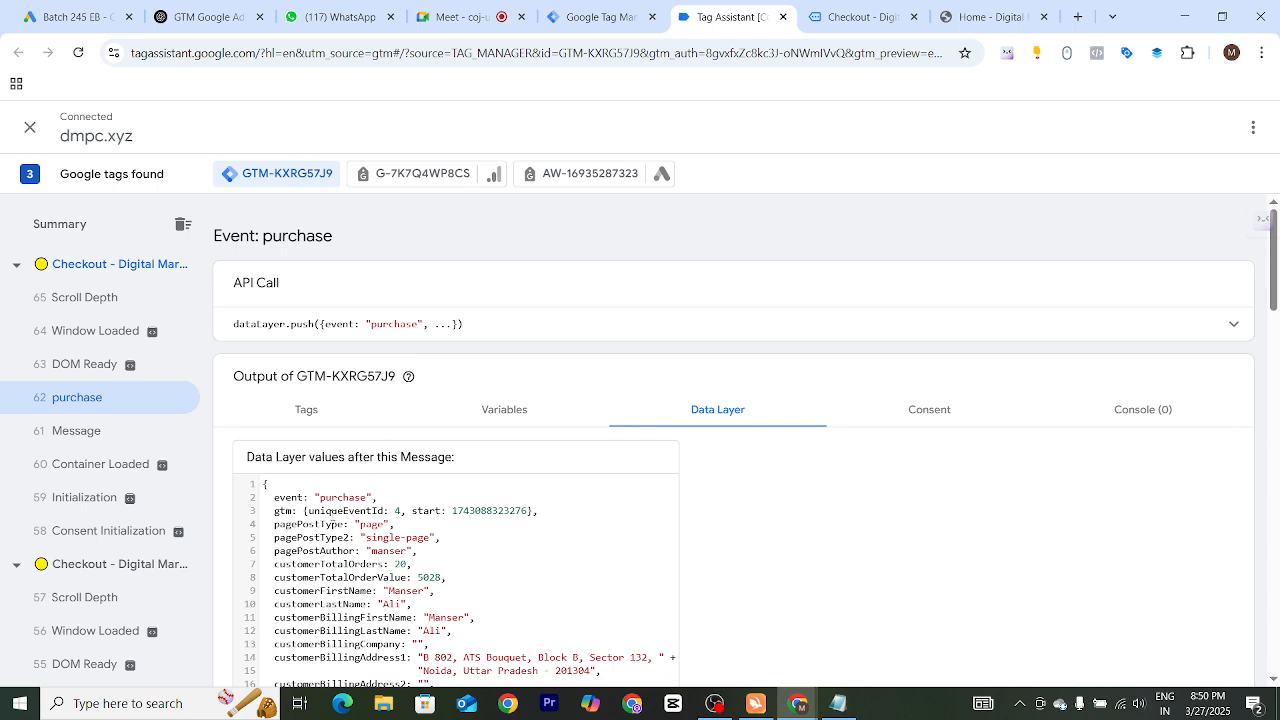
drag(321, 497, 367, 503)
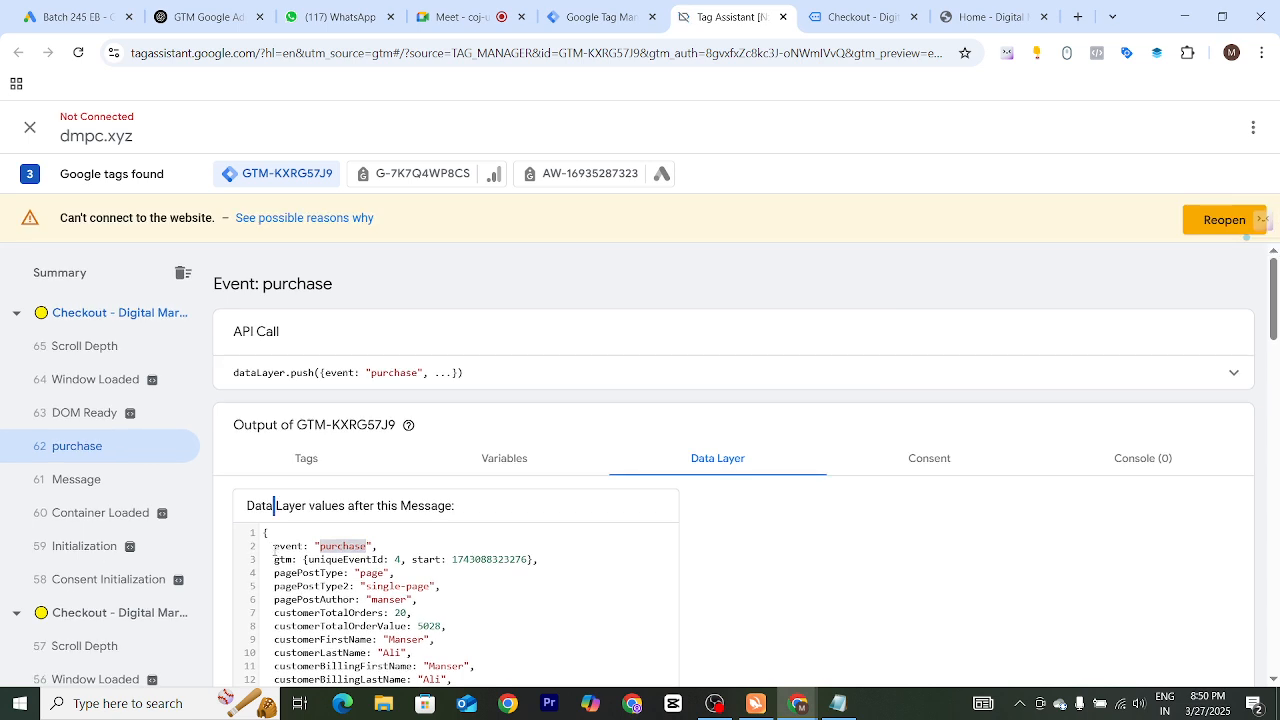
drag(275, 548, 374, 560)
click(350, 546)
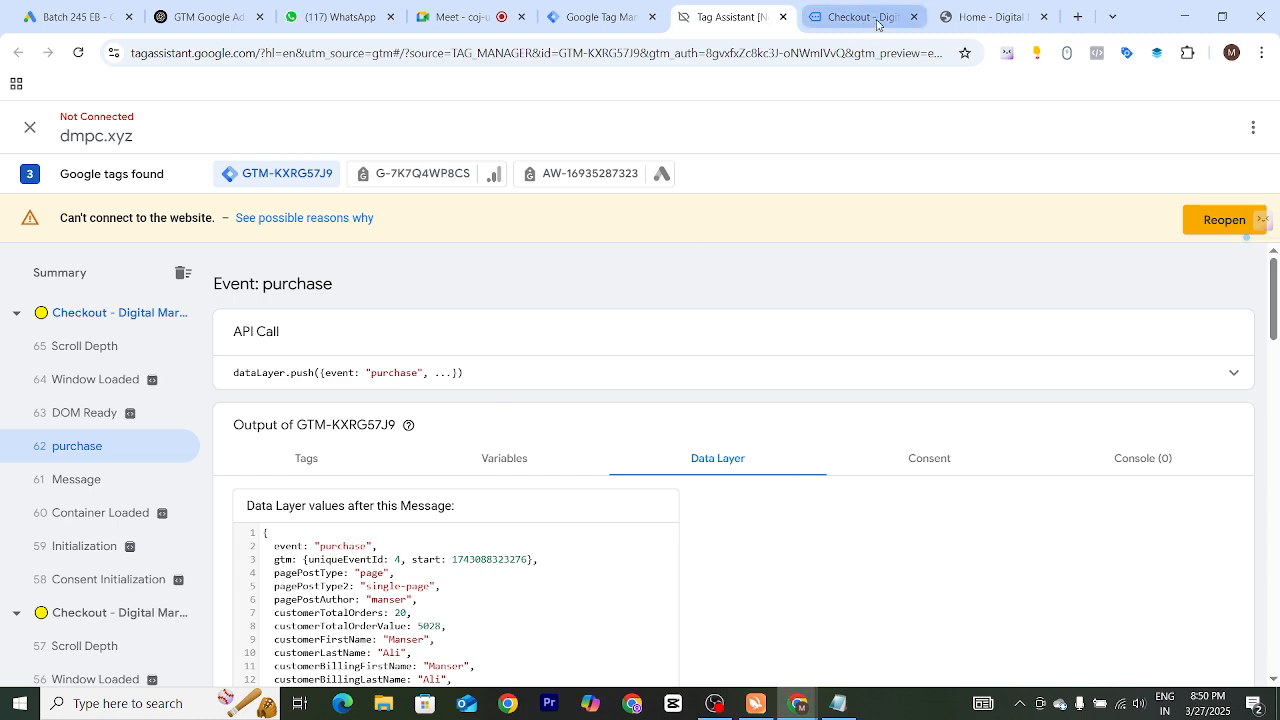
Return to Tag Manager and create a Custom Event trigger with the event name purchase
click(612, 24)
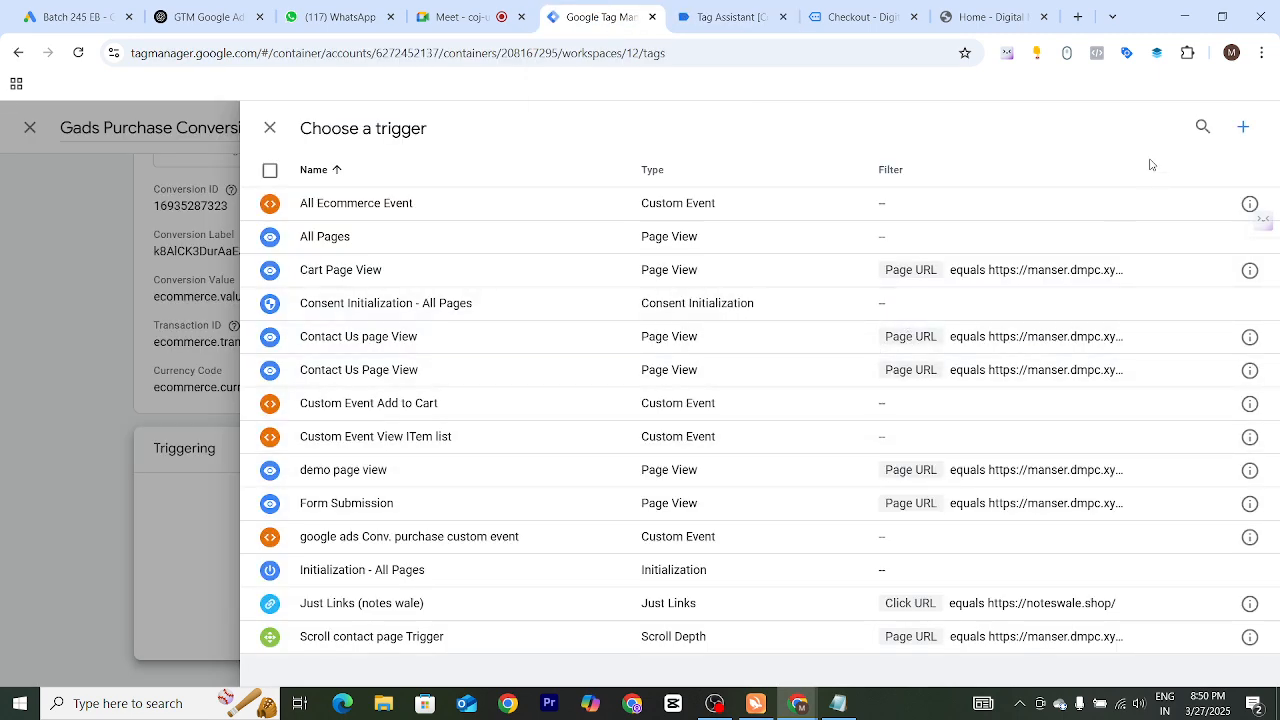
click(1243, 128)
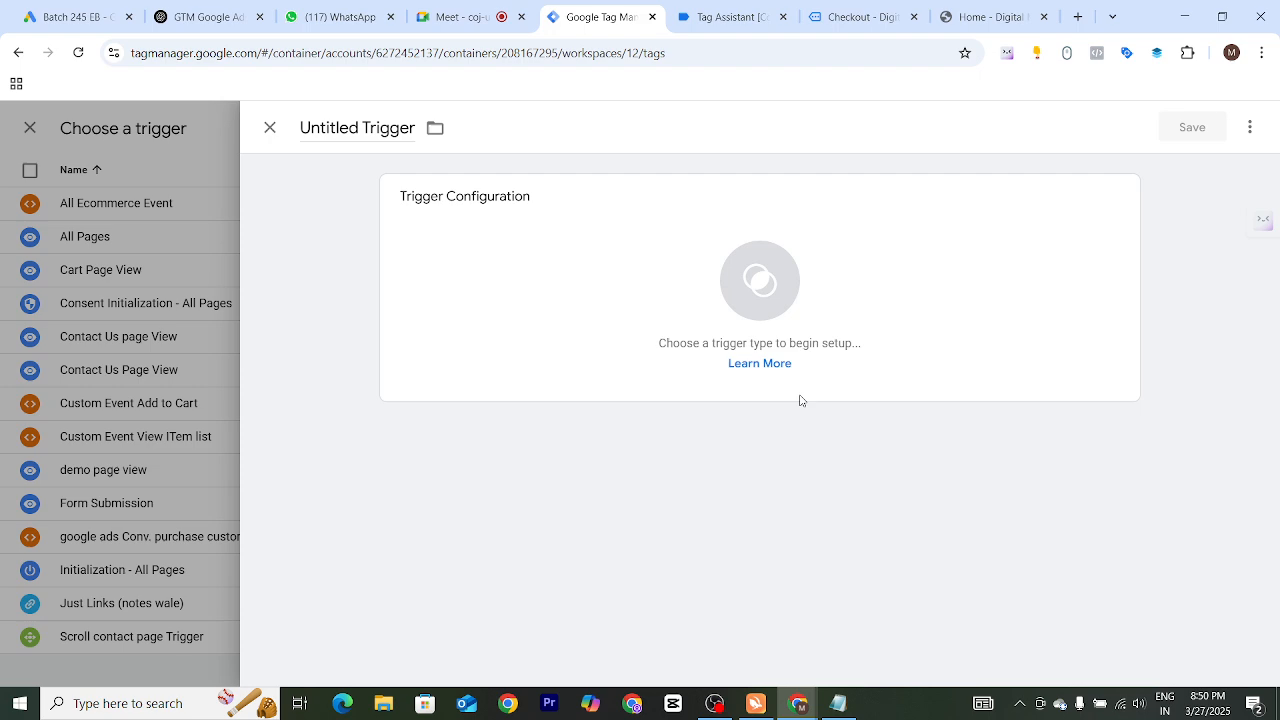
click(752, 301)
scroll(914, 446, down, 4)
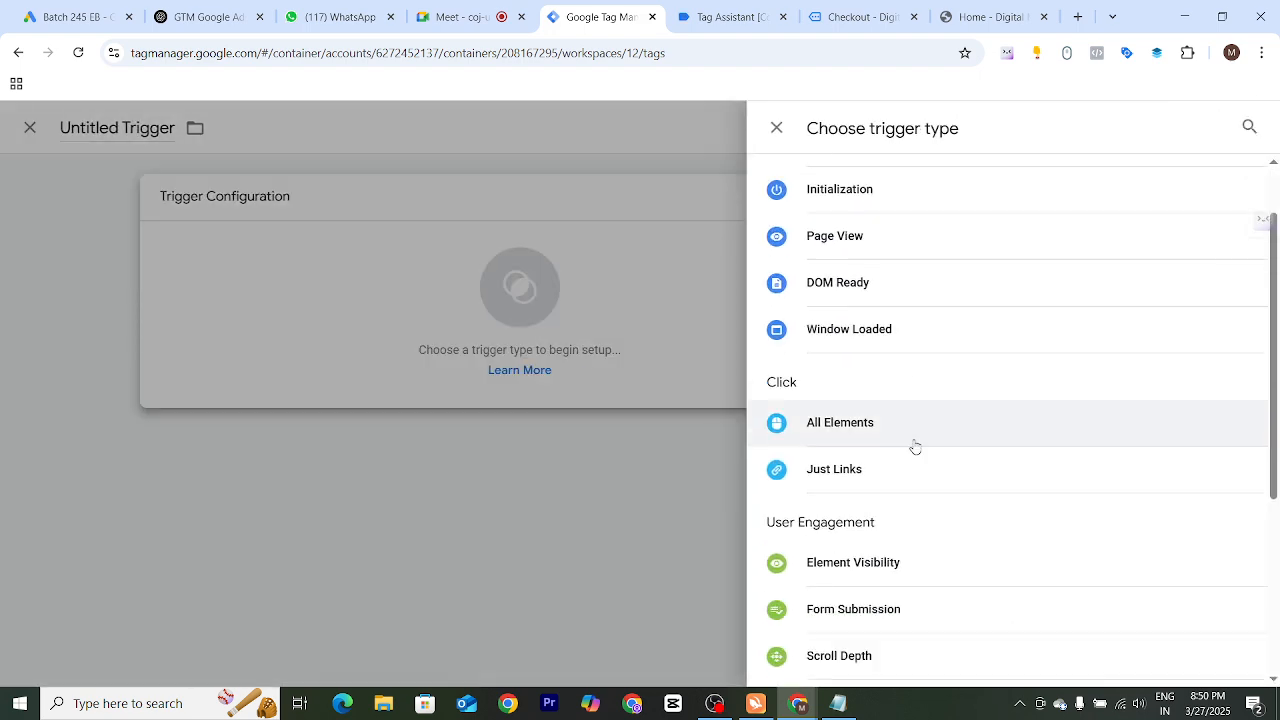
click(845, 477)
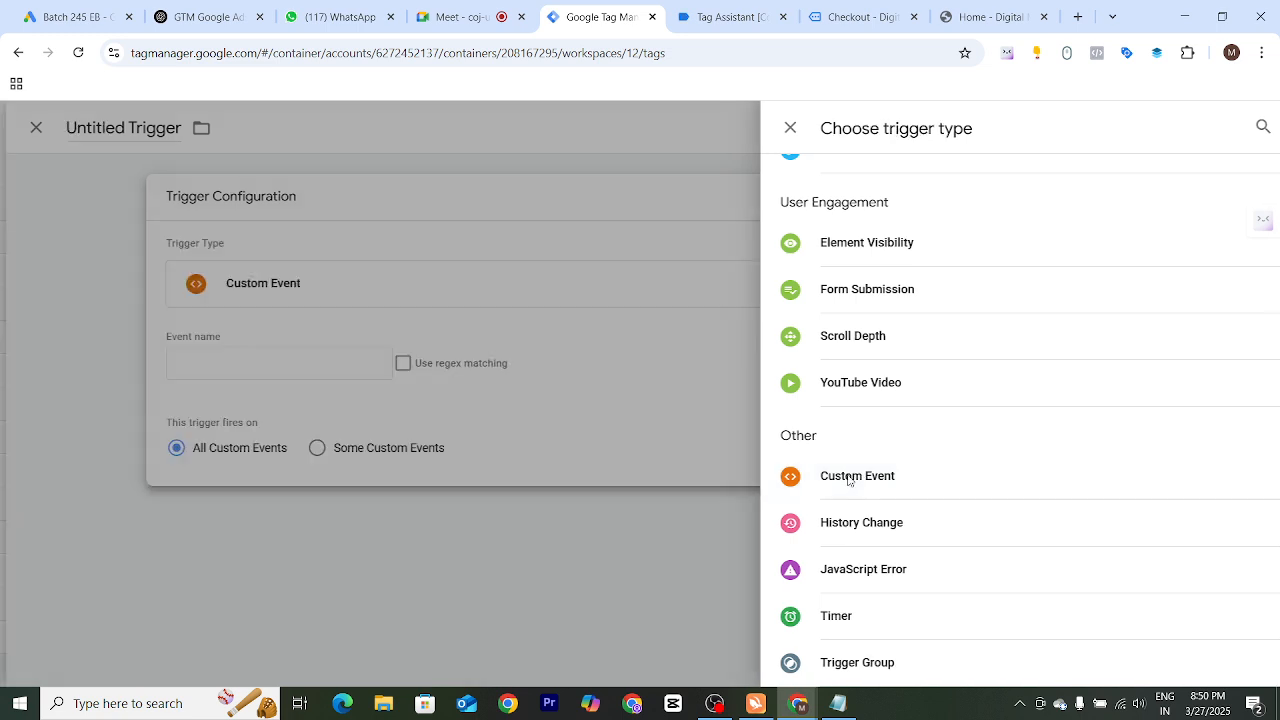
click(475, 362)
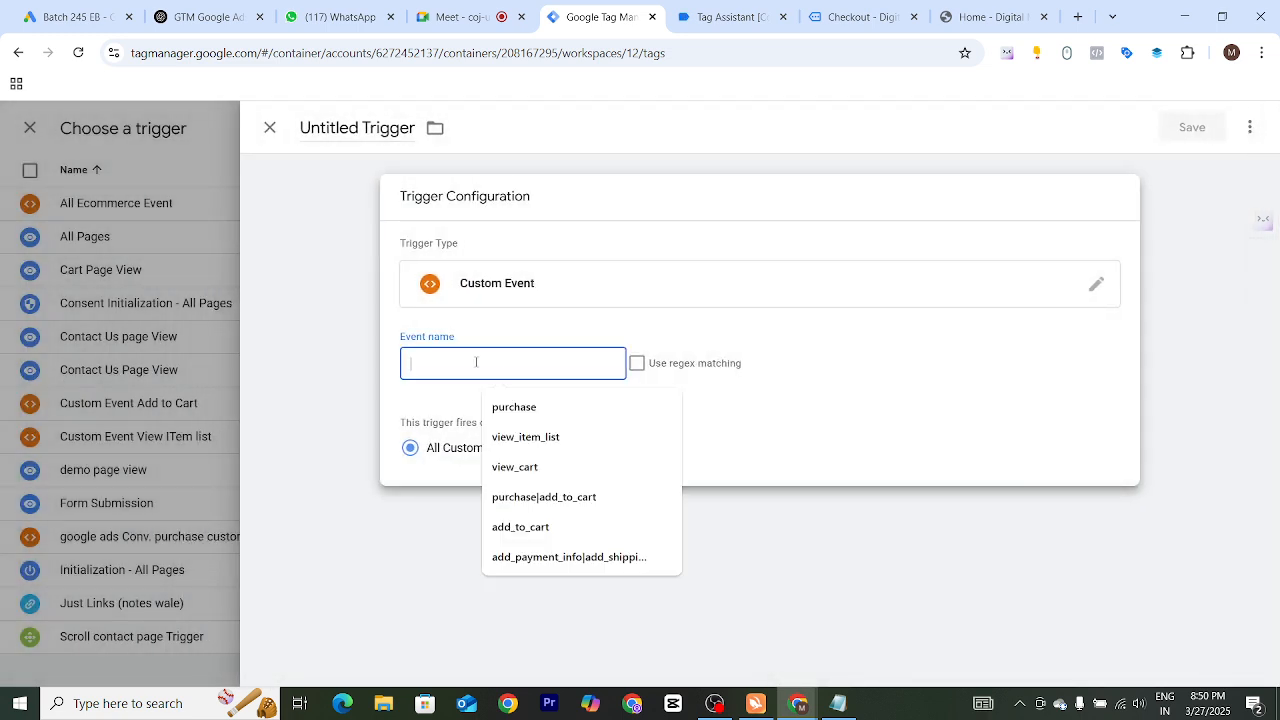
click(509, 405)
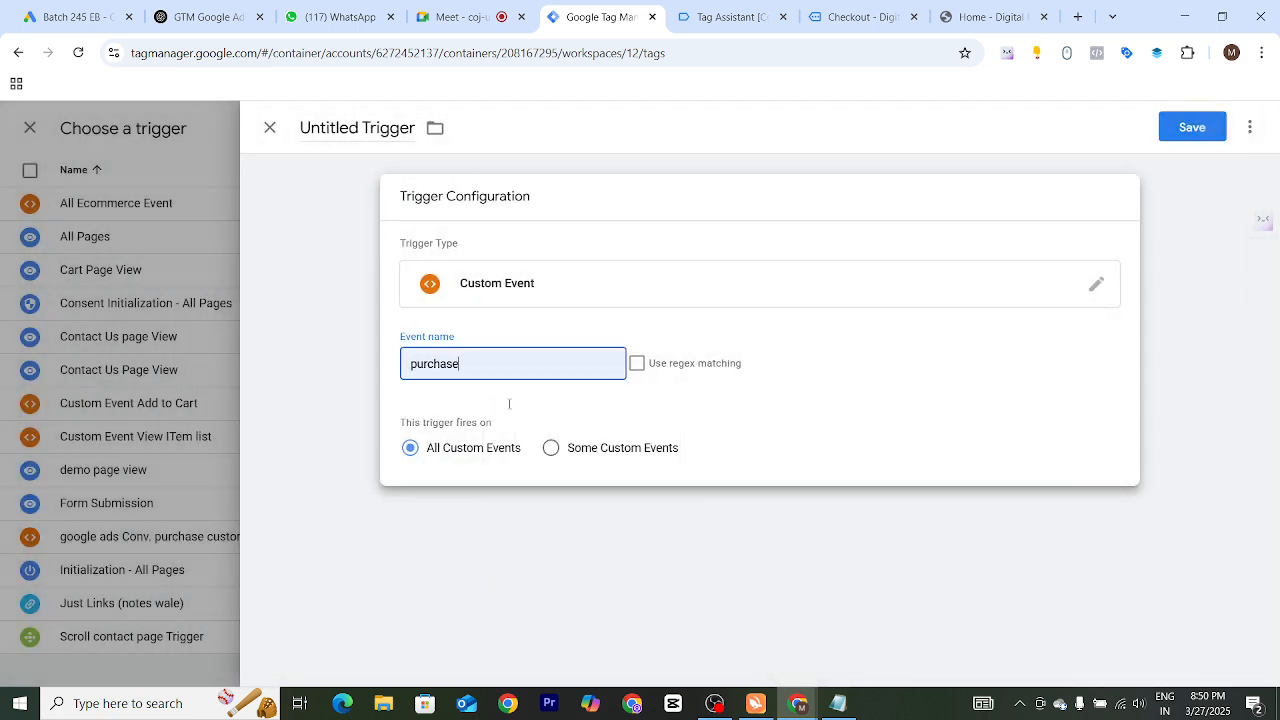
Name the new trigger "Trigger Purchase CE" and save it to the tag
click(352, 128)
text(Tri)
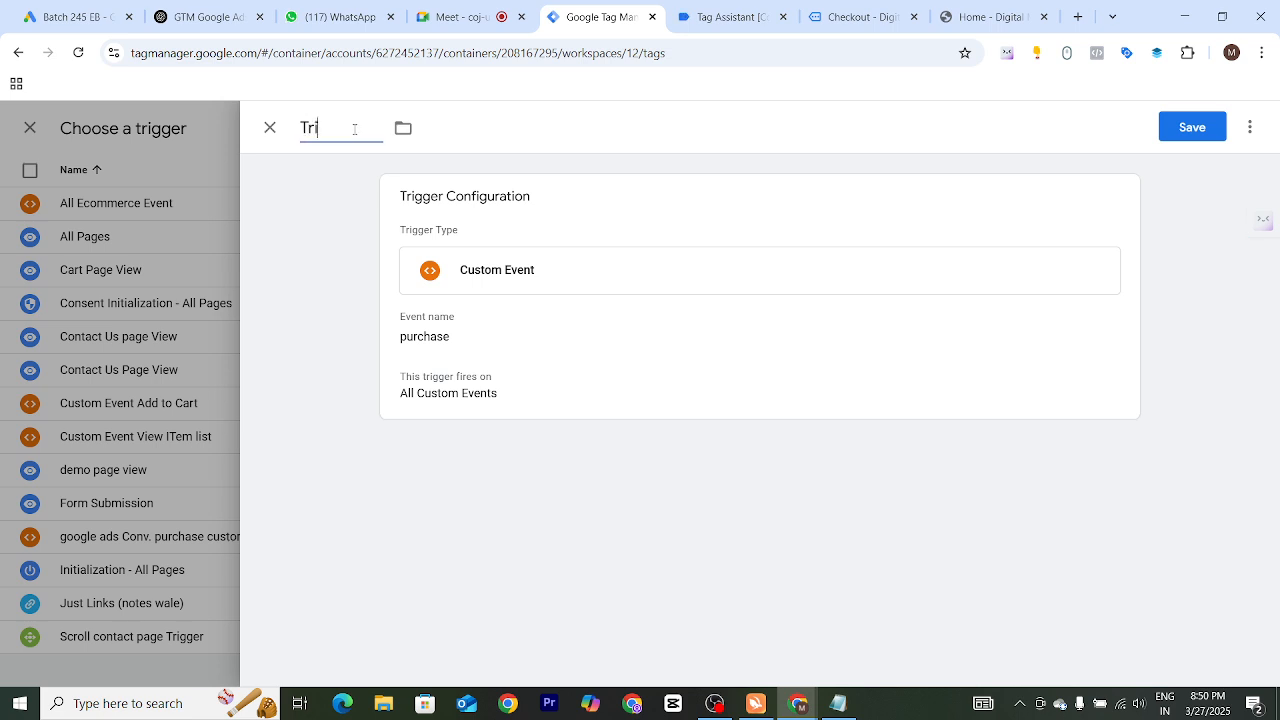
text(gger:PUrch)
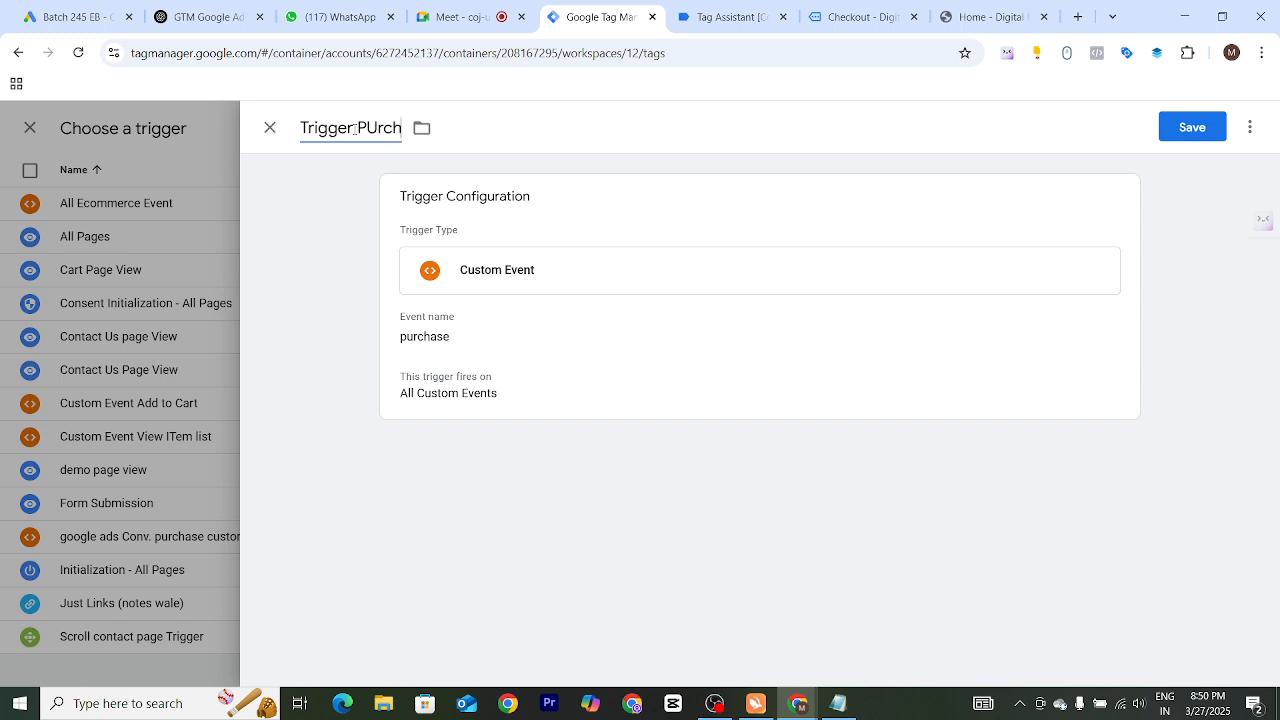
key(BackSpace)
key(BackSpace)
key(BackSpace)
key(BackSpace)
text(urchase C)
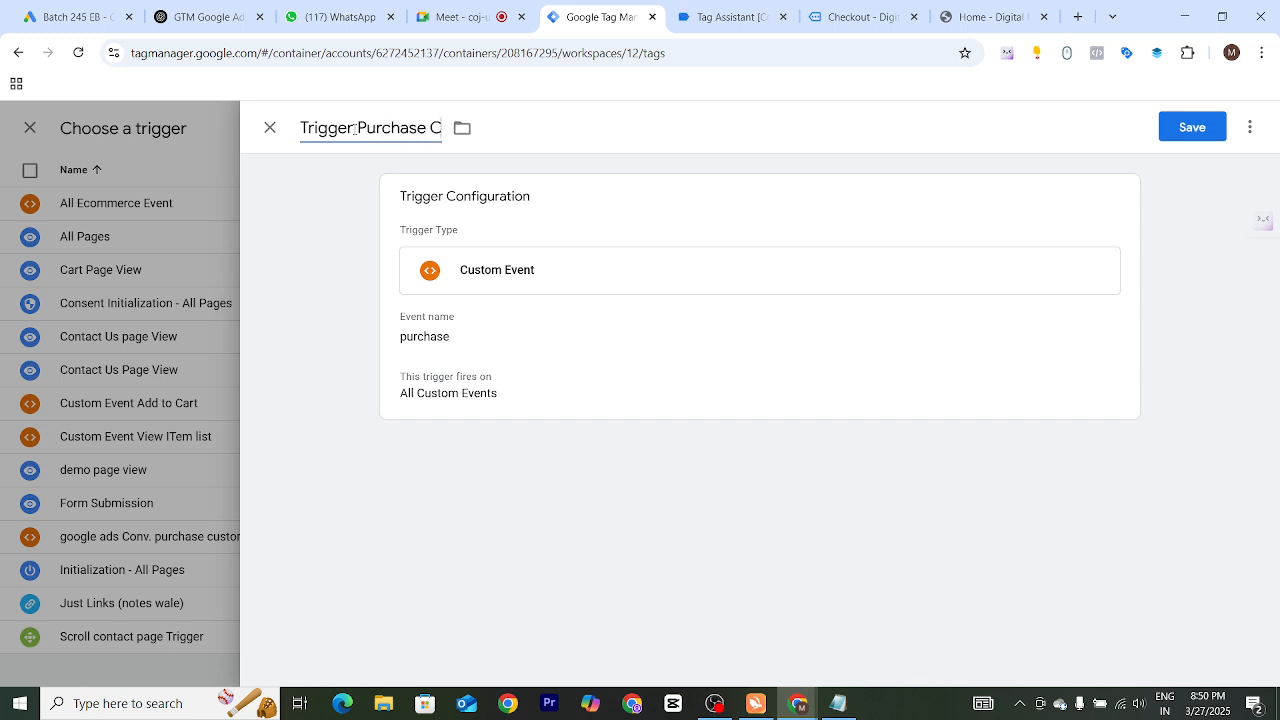
text(V)
key(BackSpace)
text(E)
click(1184, 134)
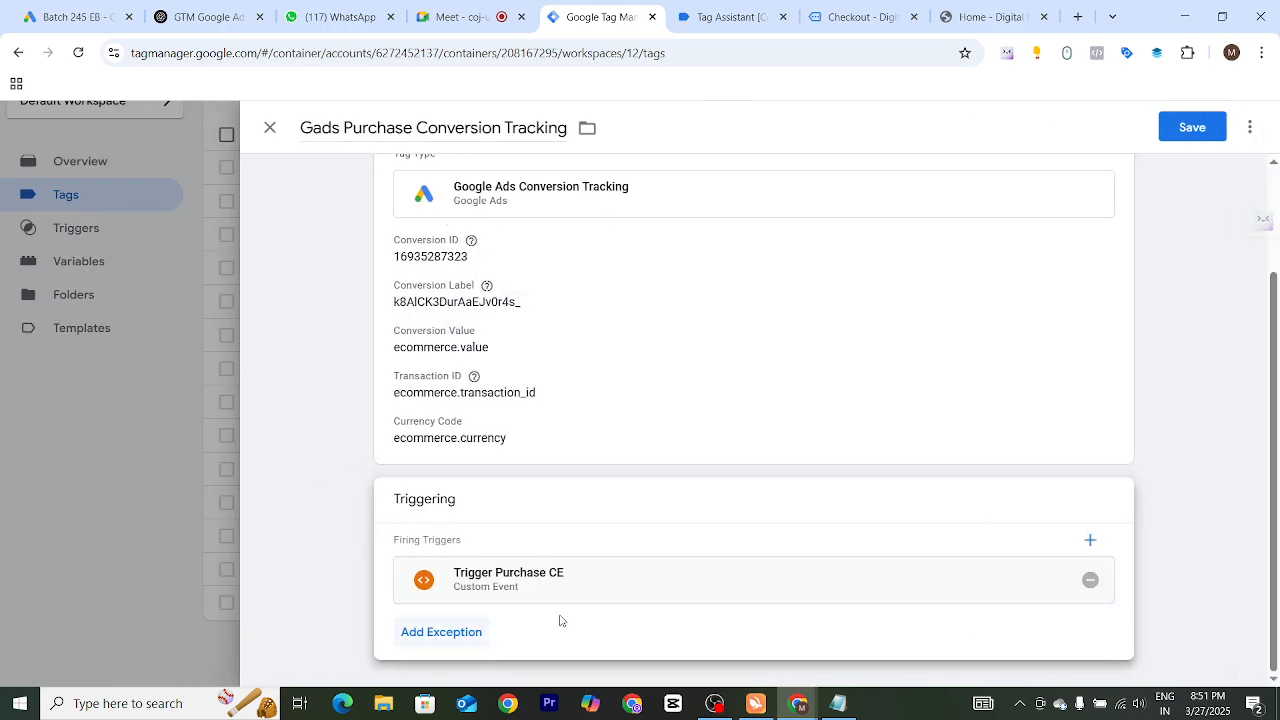
Save the purchase conversion tag and start a connected Tag Assistant preview session of the container
scroll(652, 592, up, 2)
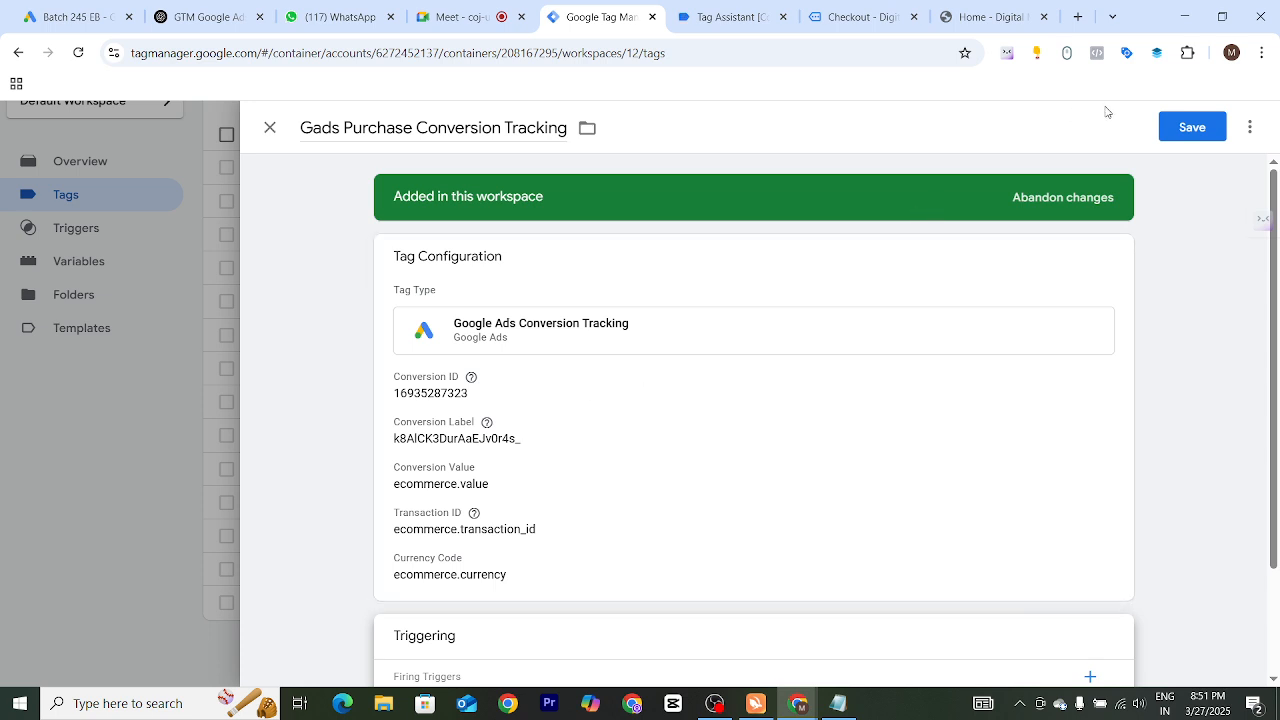
click(1202, 136)
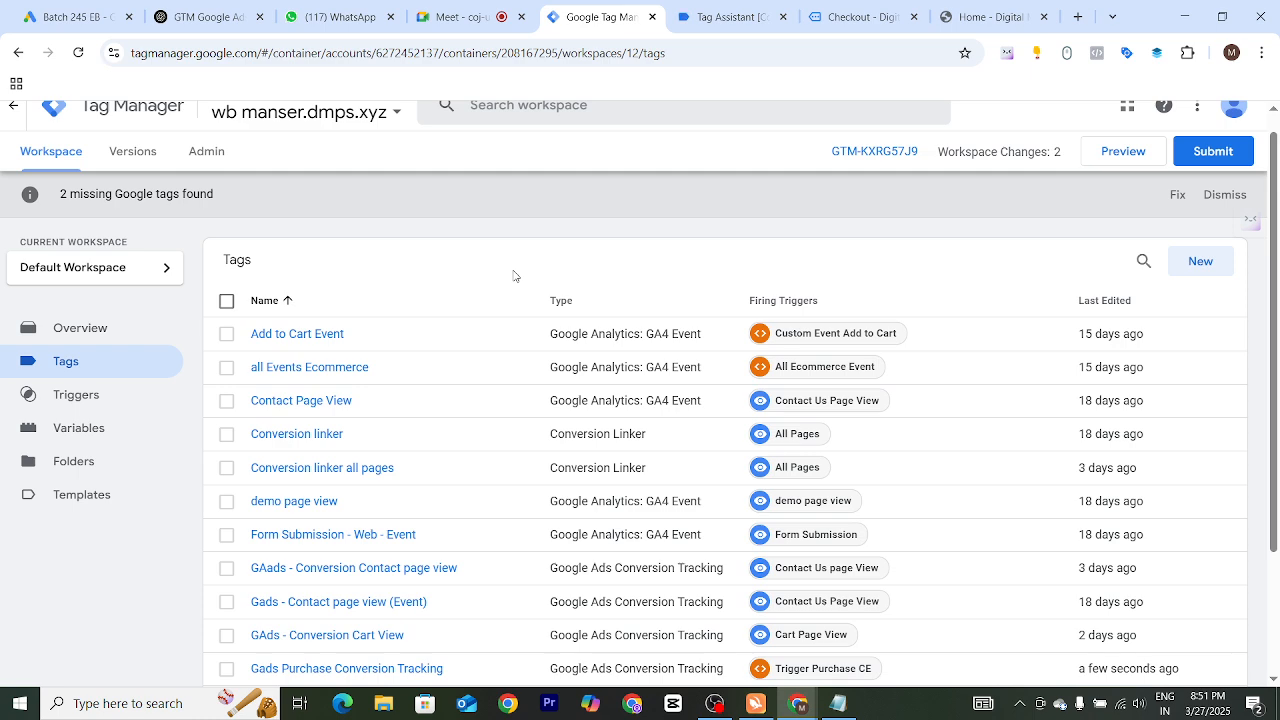
click(1104, 157)
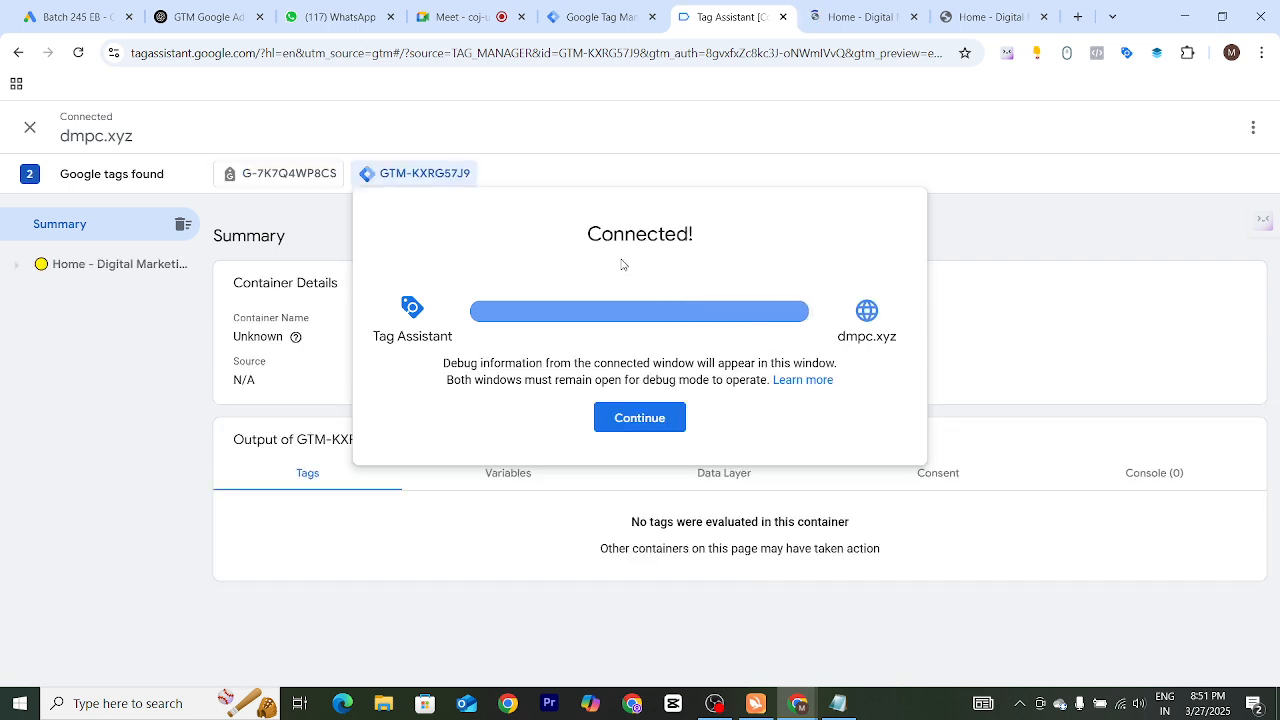
click(649, 428)
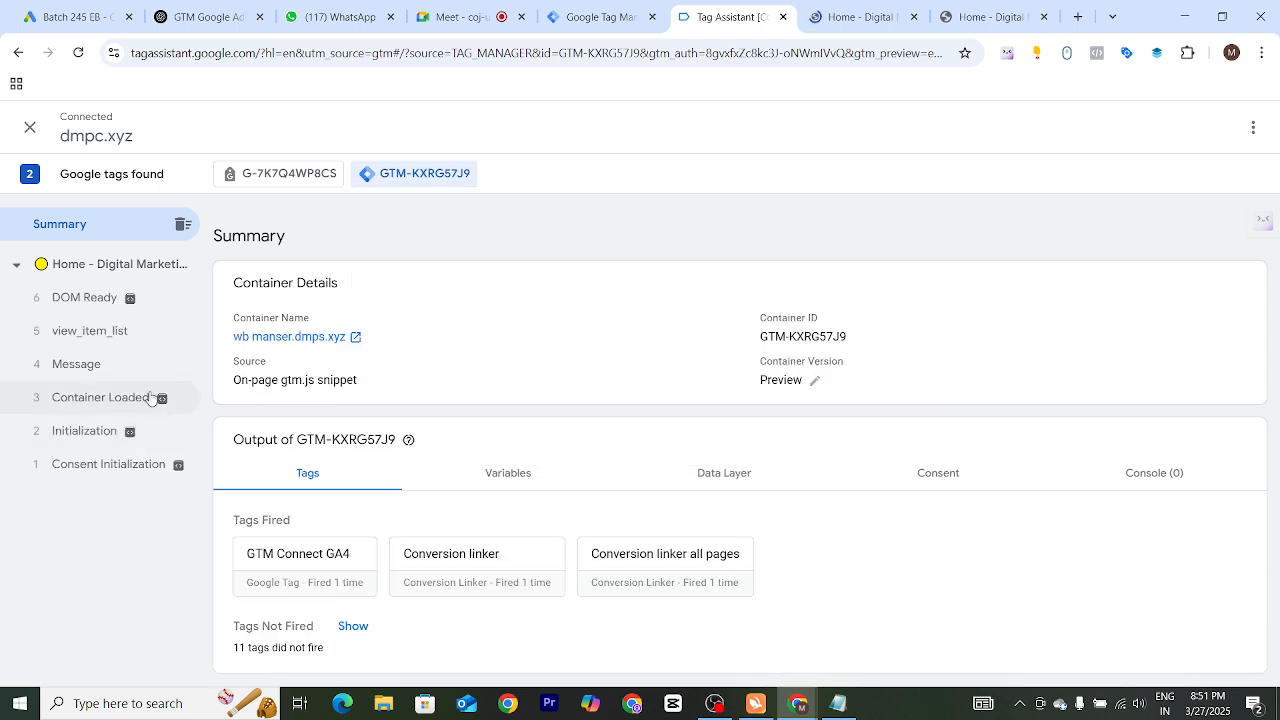
Switch to the previewed storefront and open the Blue Denim Jeans product from the Store page
click(862, 28)
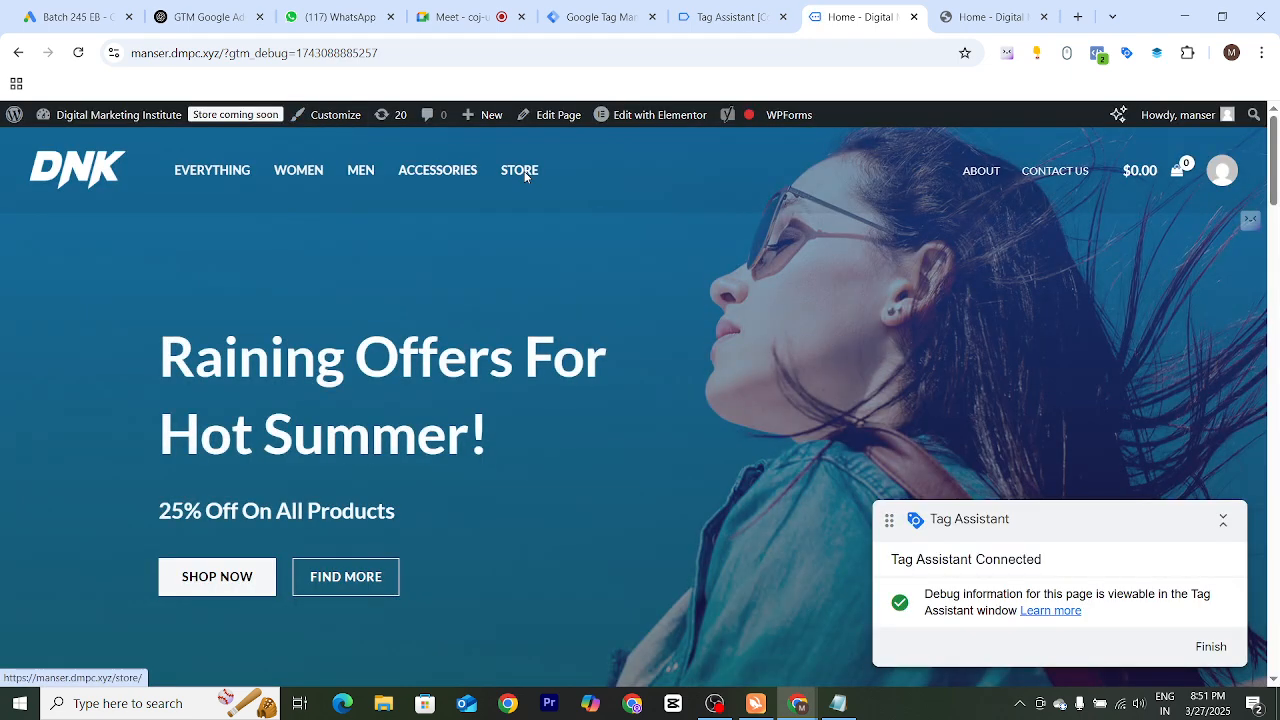
click(520, 171)
scroll(557, 220, down, 3)
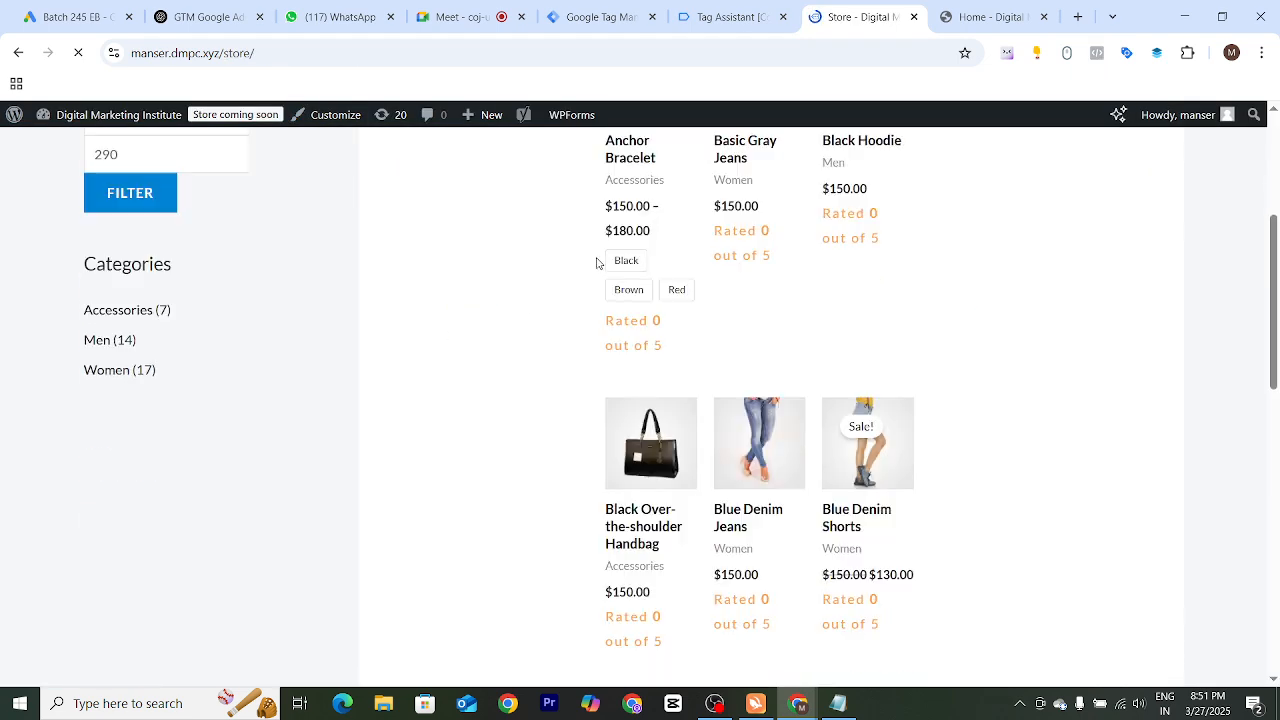
scroll(757, 337, down, 2)
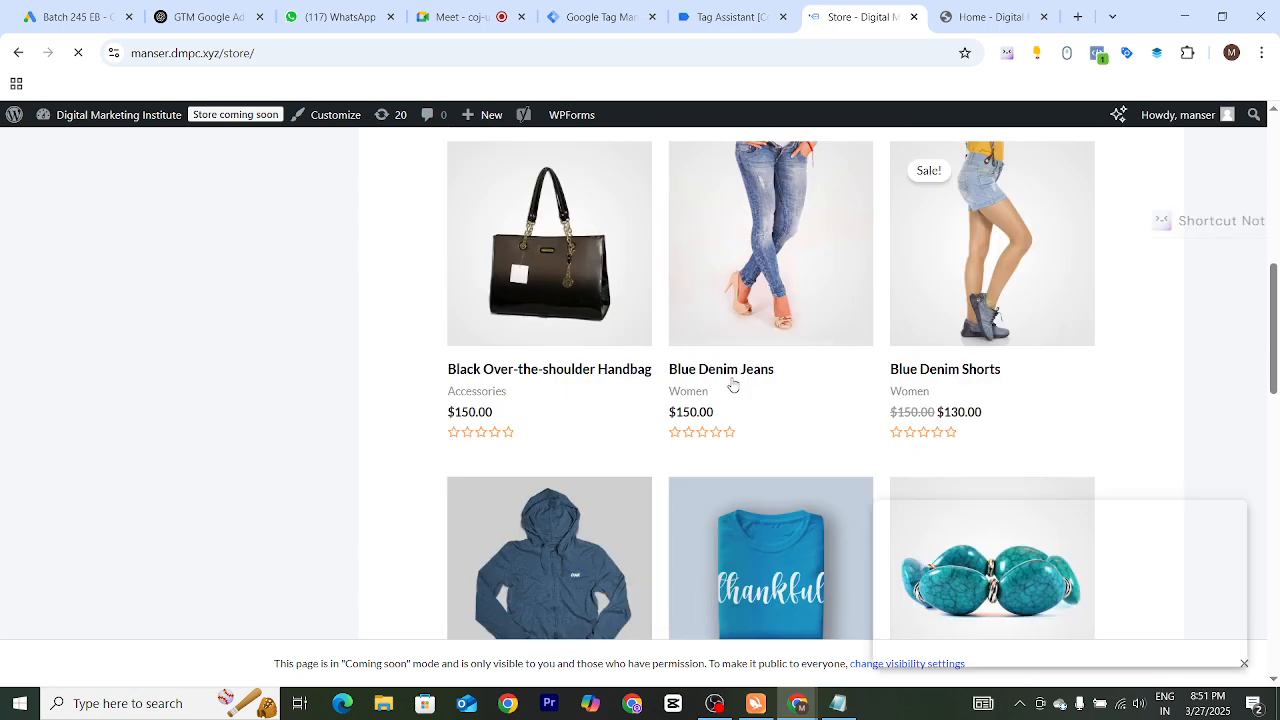
click(724, 364)
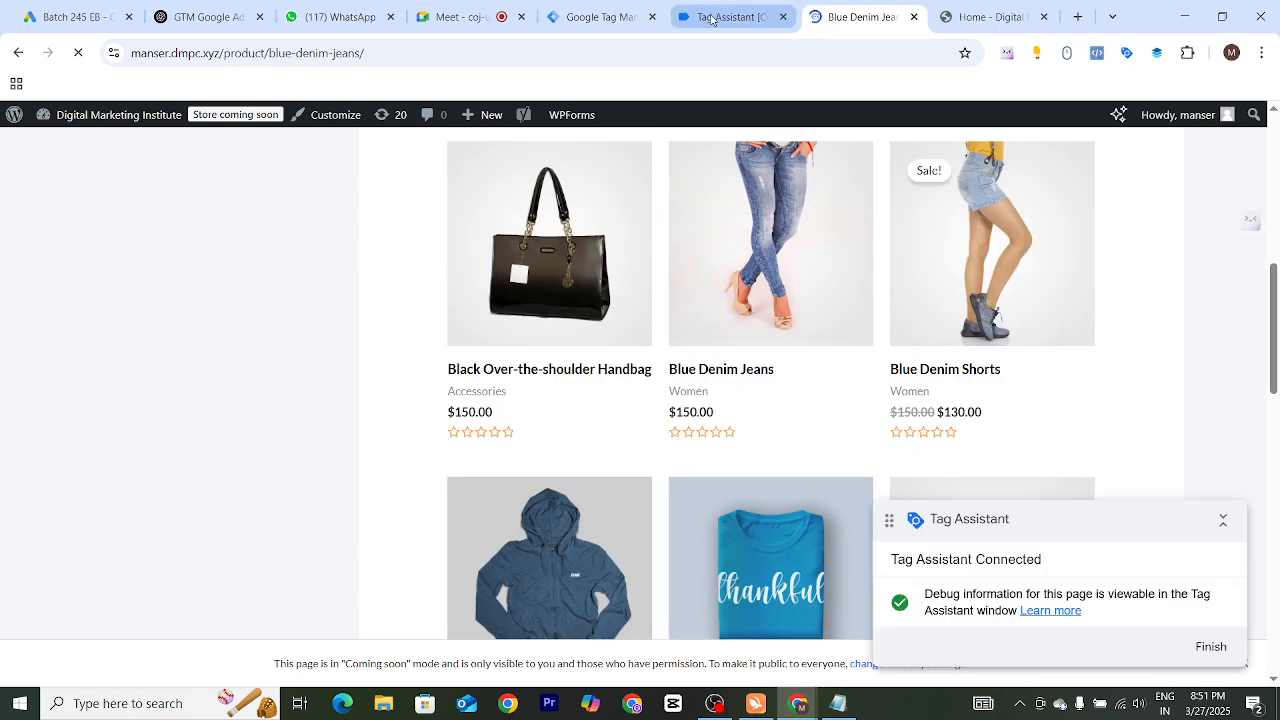
Show the tags not fired in Tag Assistant's summary and check for the Gads Purchase Conversion Tracking tag
click(711, 19)
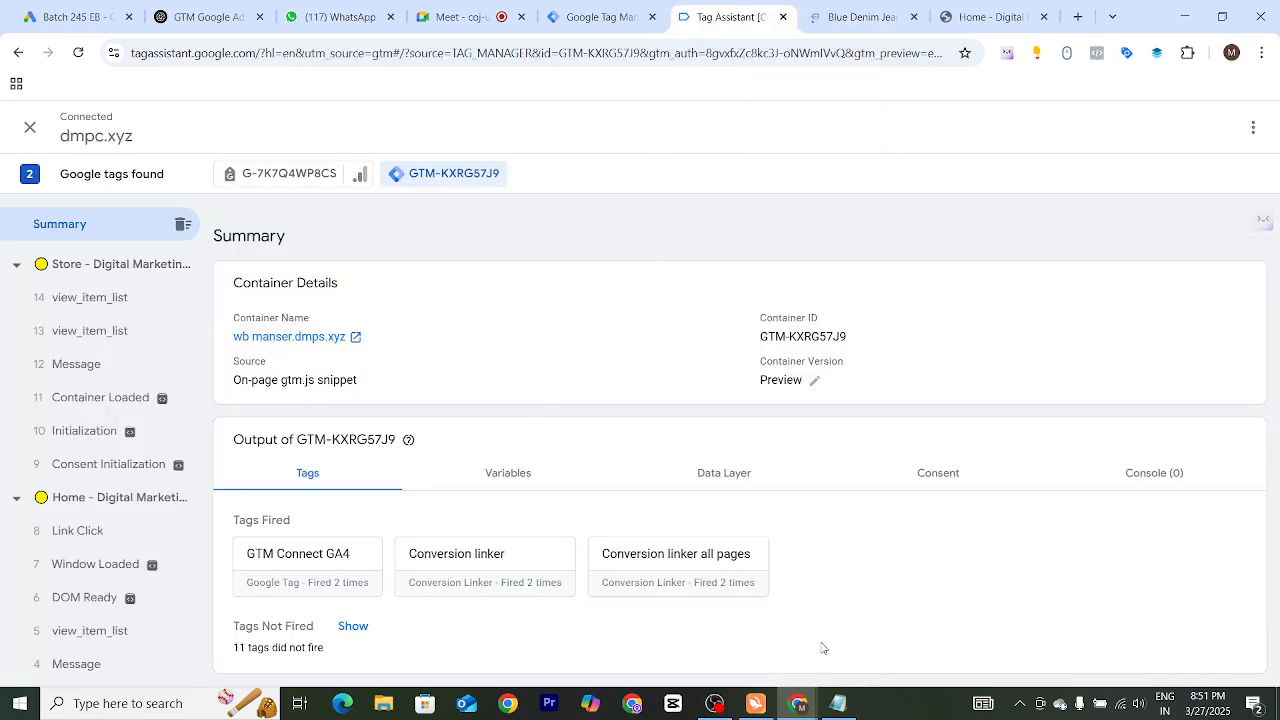
click(370, 630)
scroll(477, 491, down, 2)
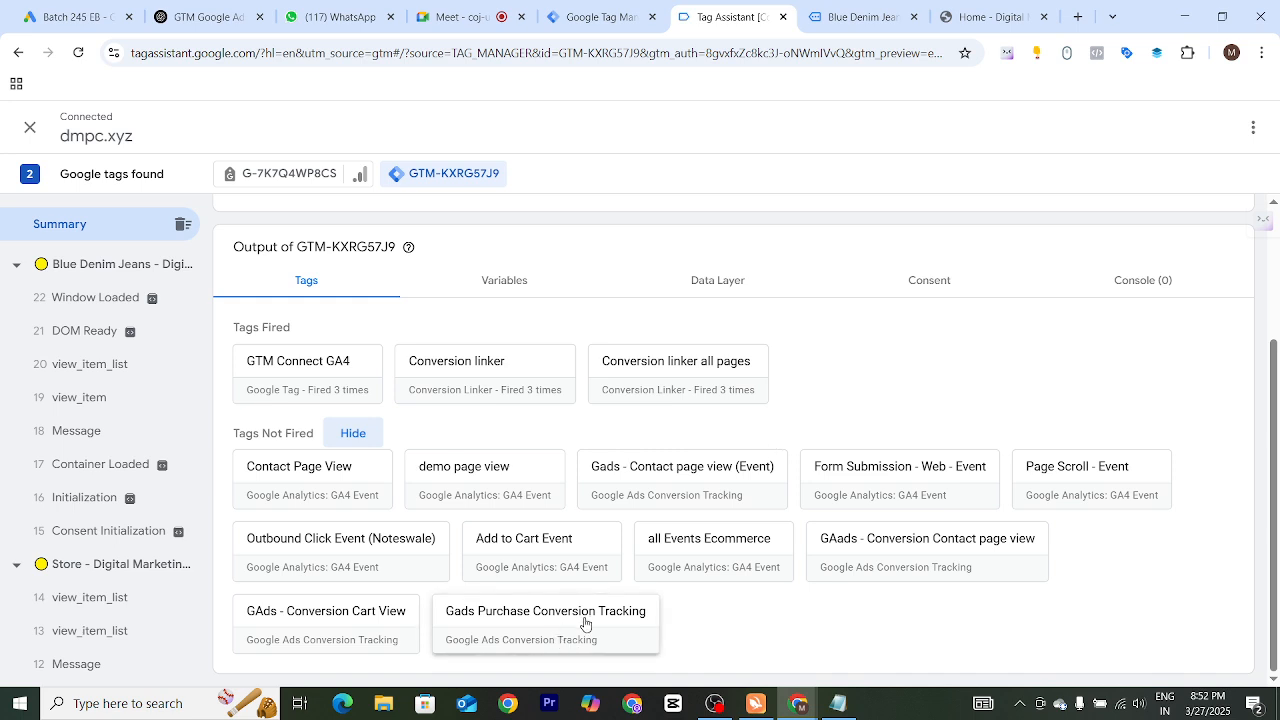
Return to the storefront, add one Blue Denim Jeans to the cart and view the cart
click(848, 19)
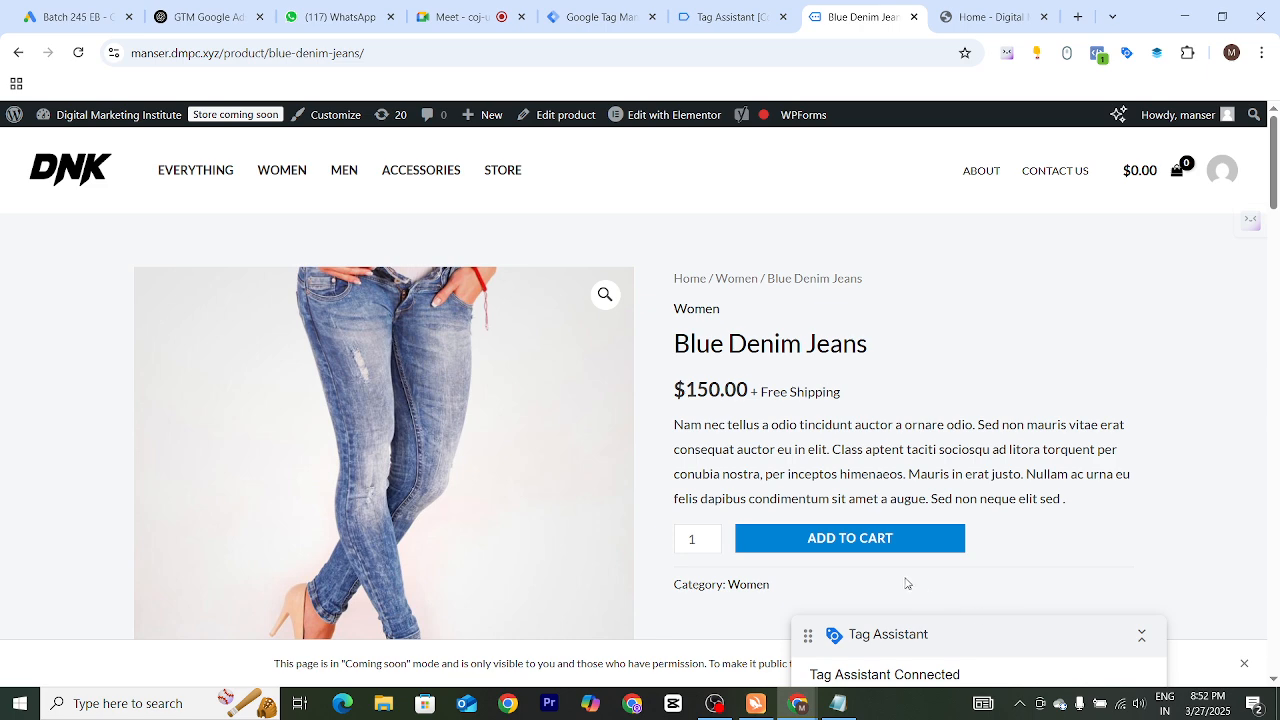
click(871, 540)
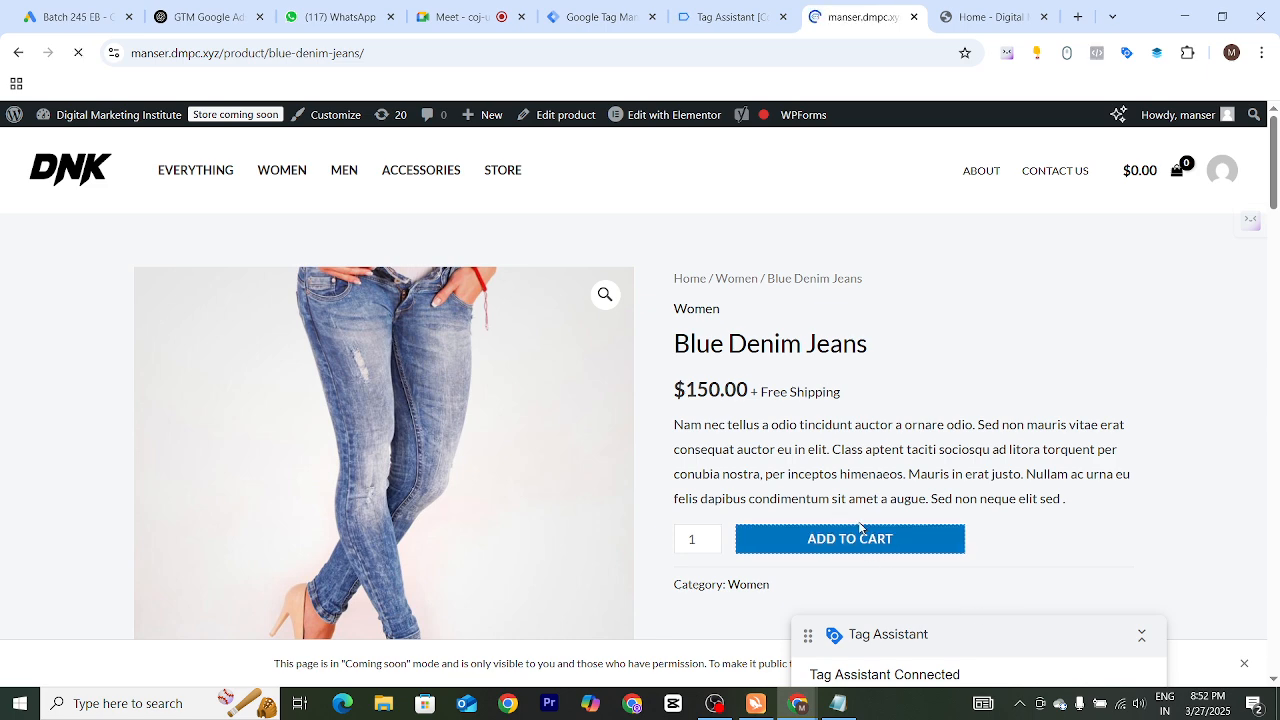
click(1020, 310)
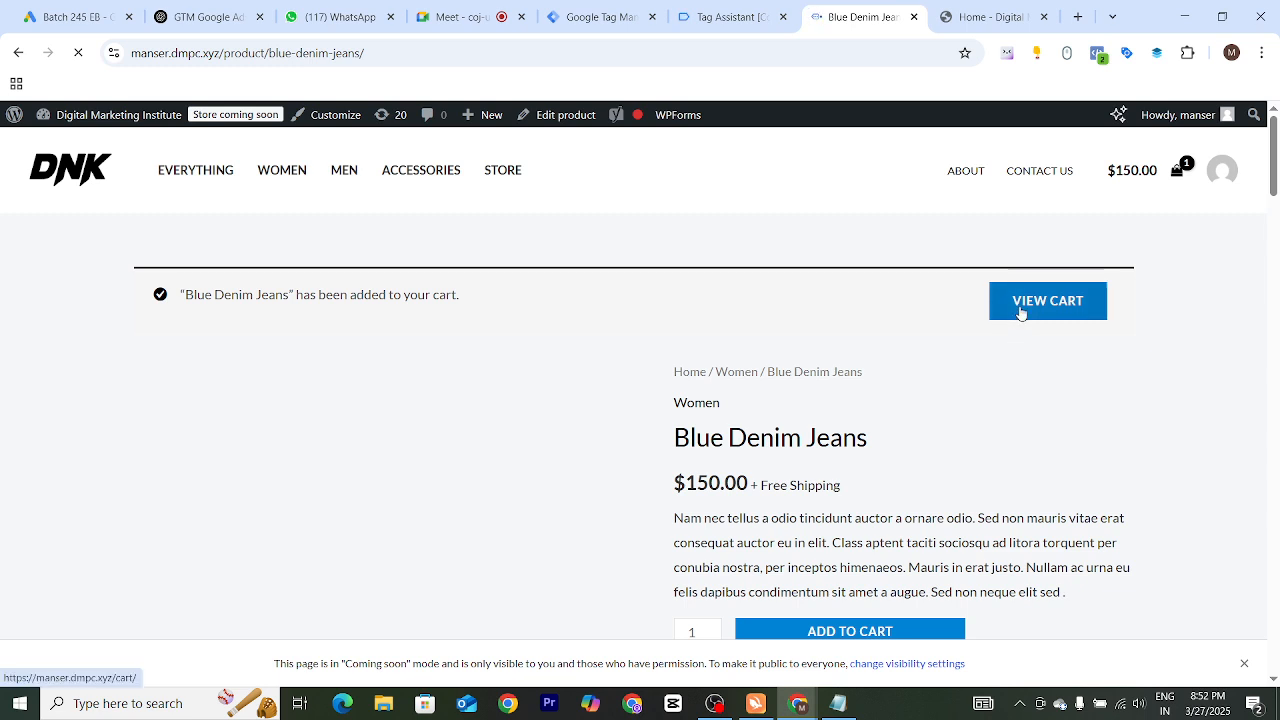
scroll(849, 451, down, 2)
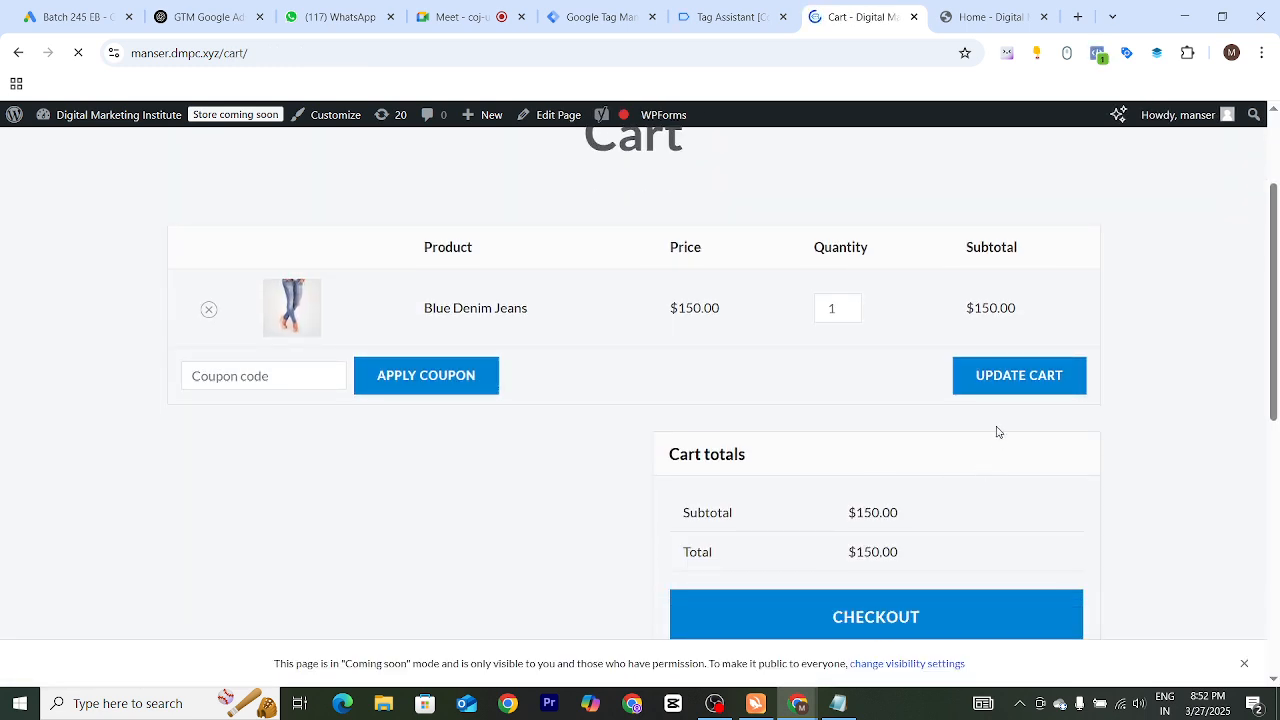
Proceed to checkout and place the test order with cash on delivery using the prefilled billing details
click(827, 624)
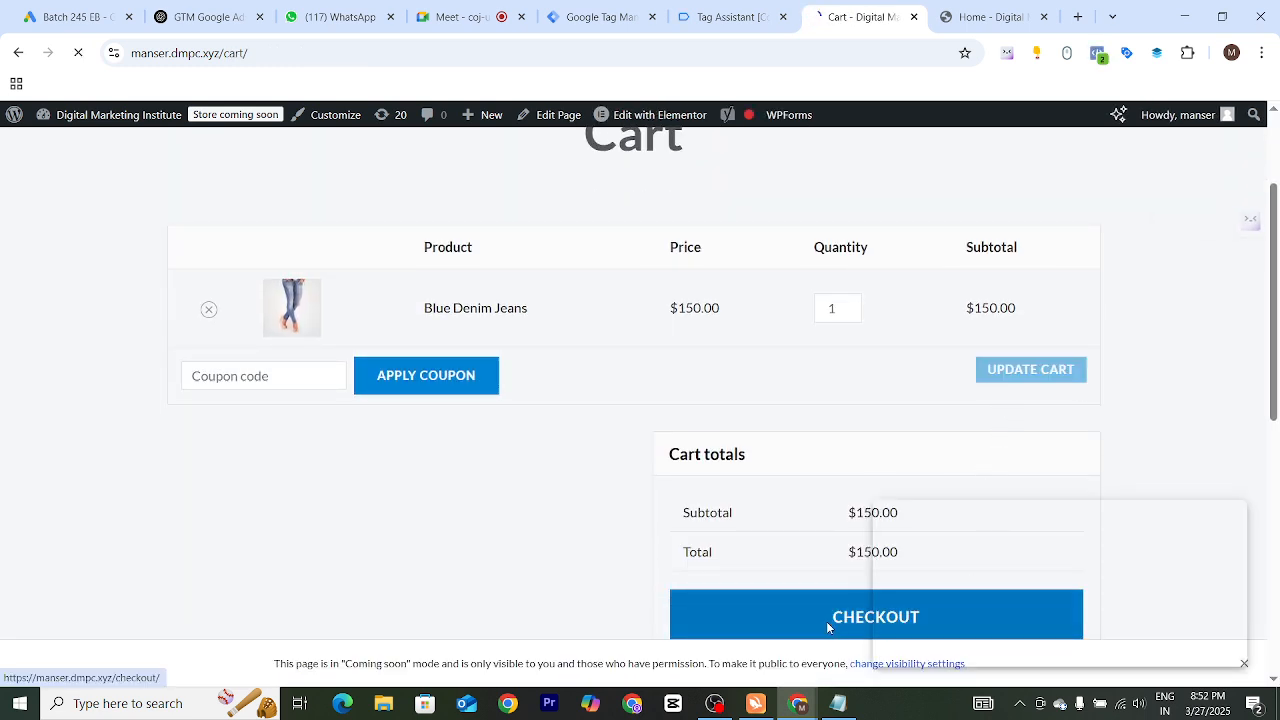
scroll(680, 400, down, 4)
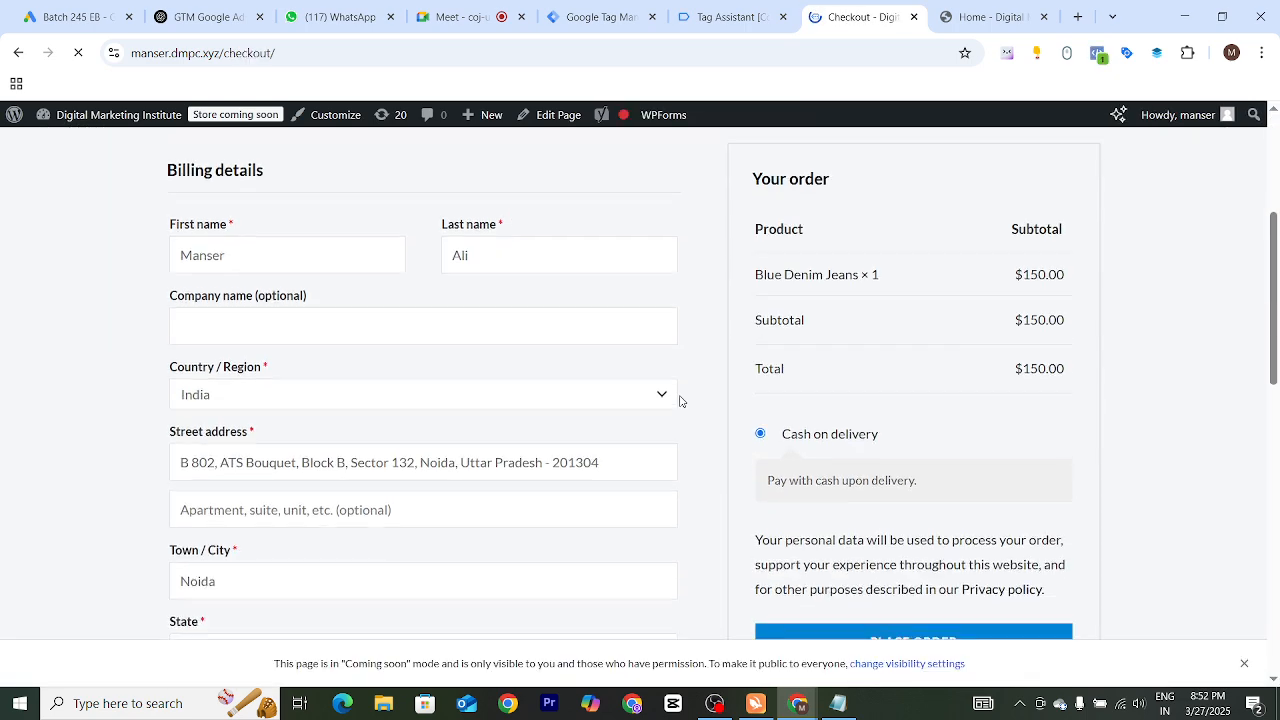
scroll(688, 398, down, 2)
click(870, 402)
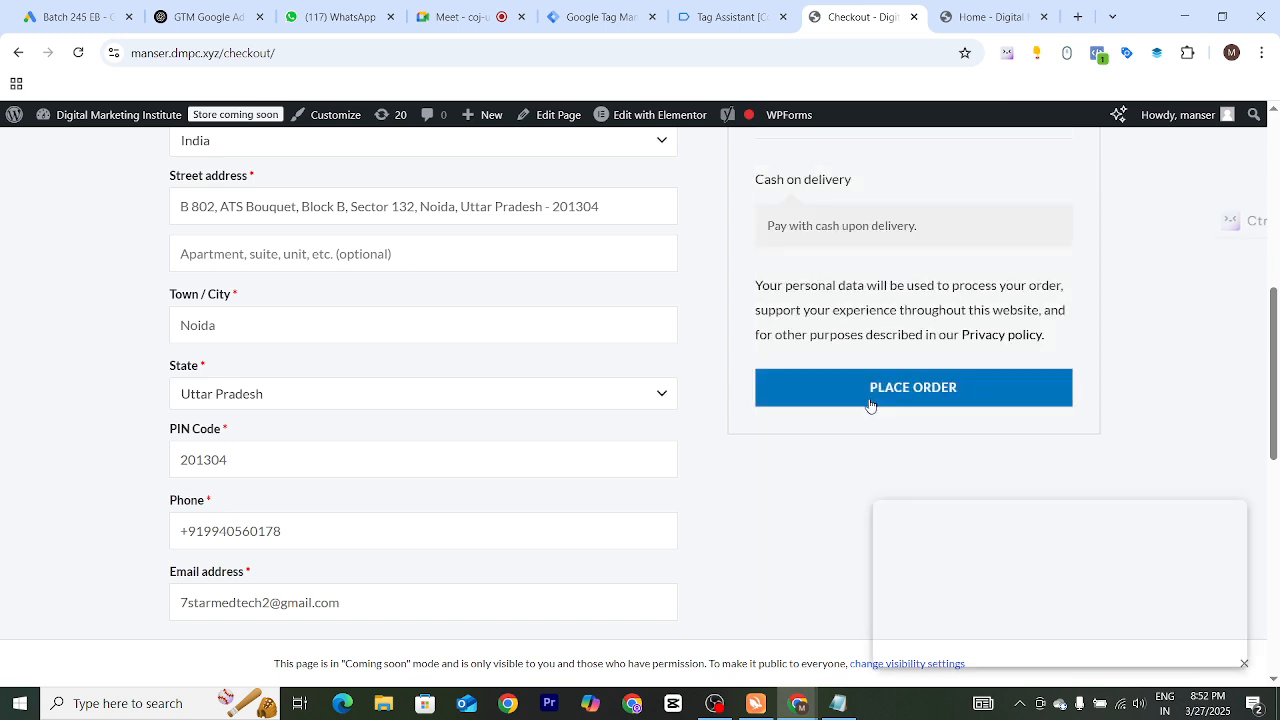
click(870, 399)
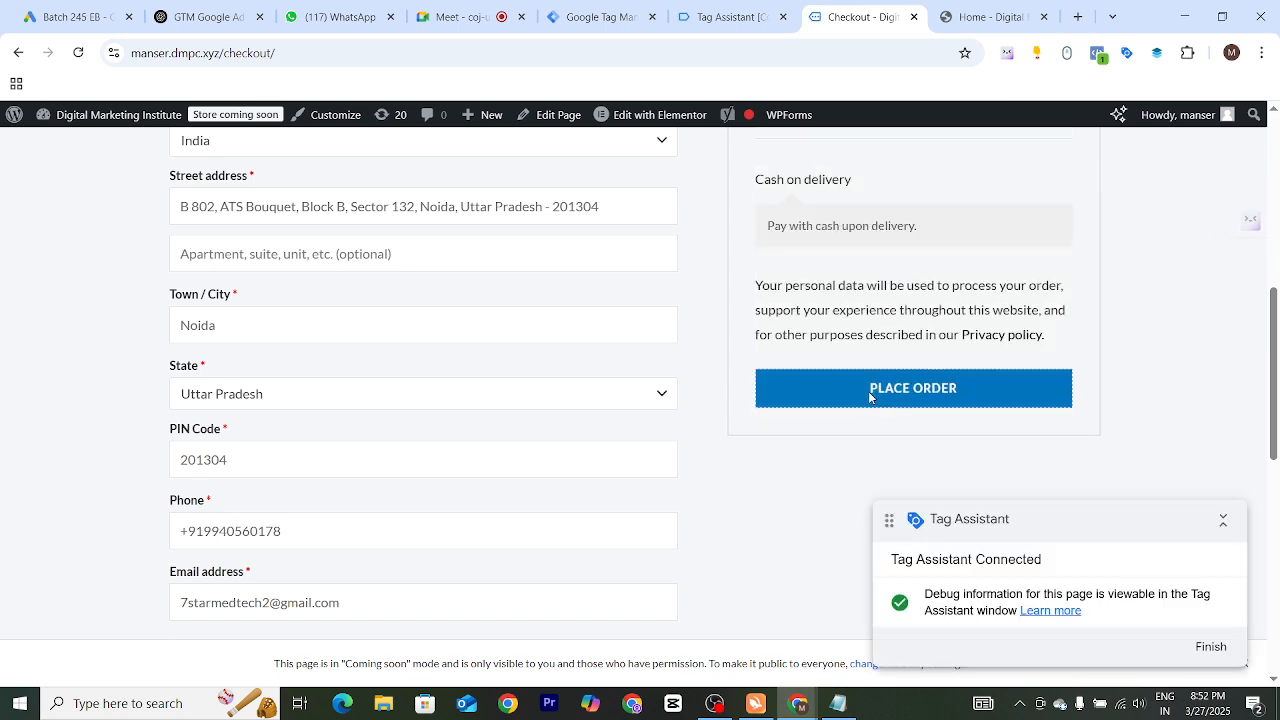
Switch to Tag Assistant, open the fired Gads Purchase Conversion Tracking tag's details and check its Transaction ID property
click(718, 20)
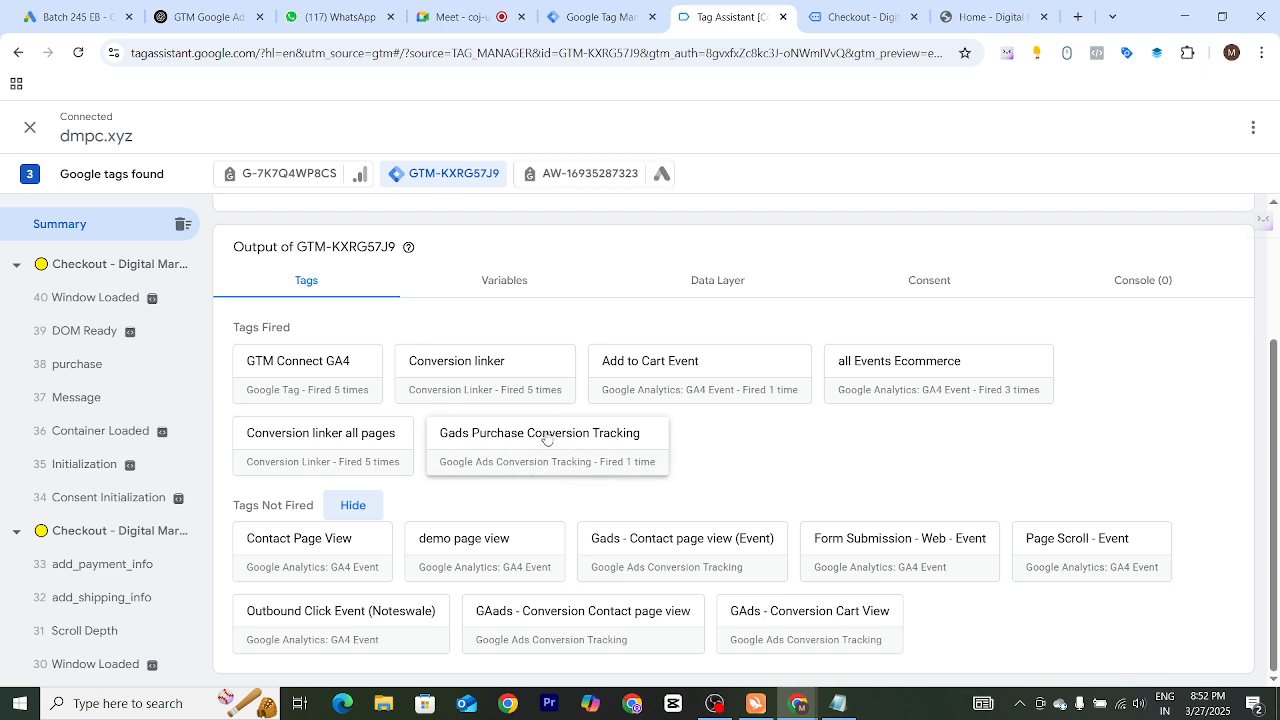
click(546, 438)
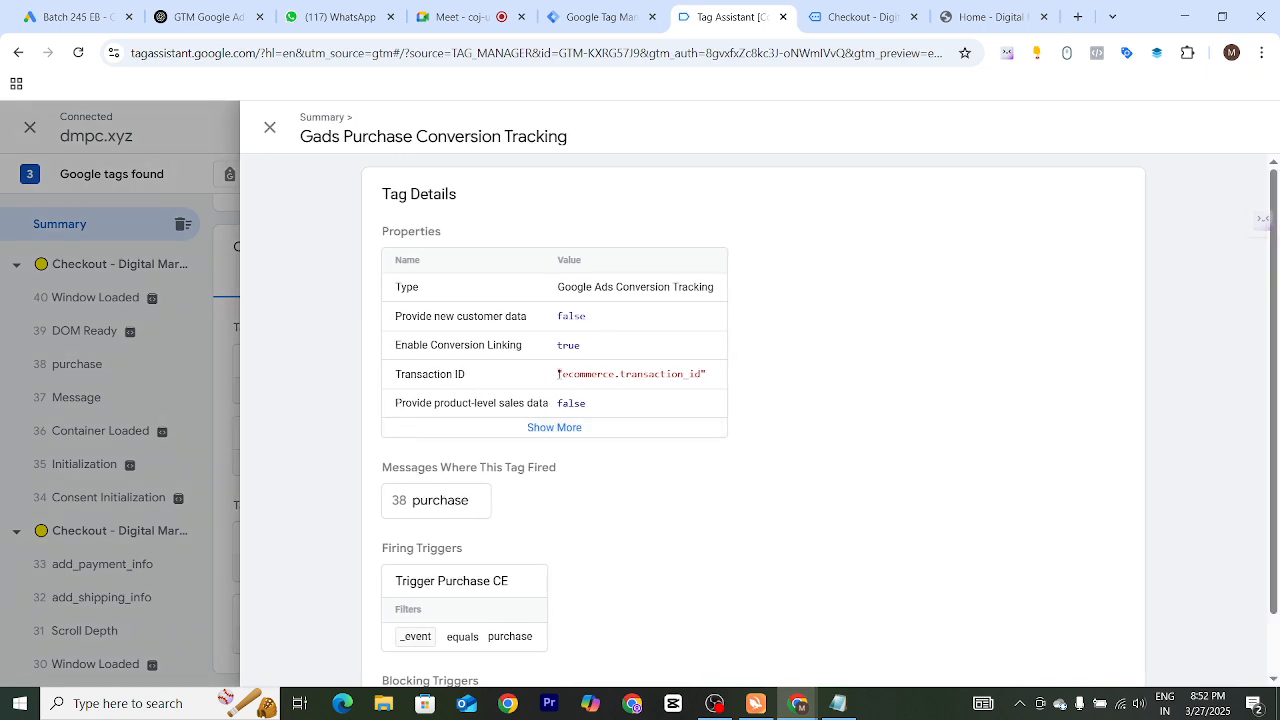
drag(563, 376, 703, 373)
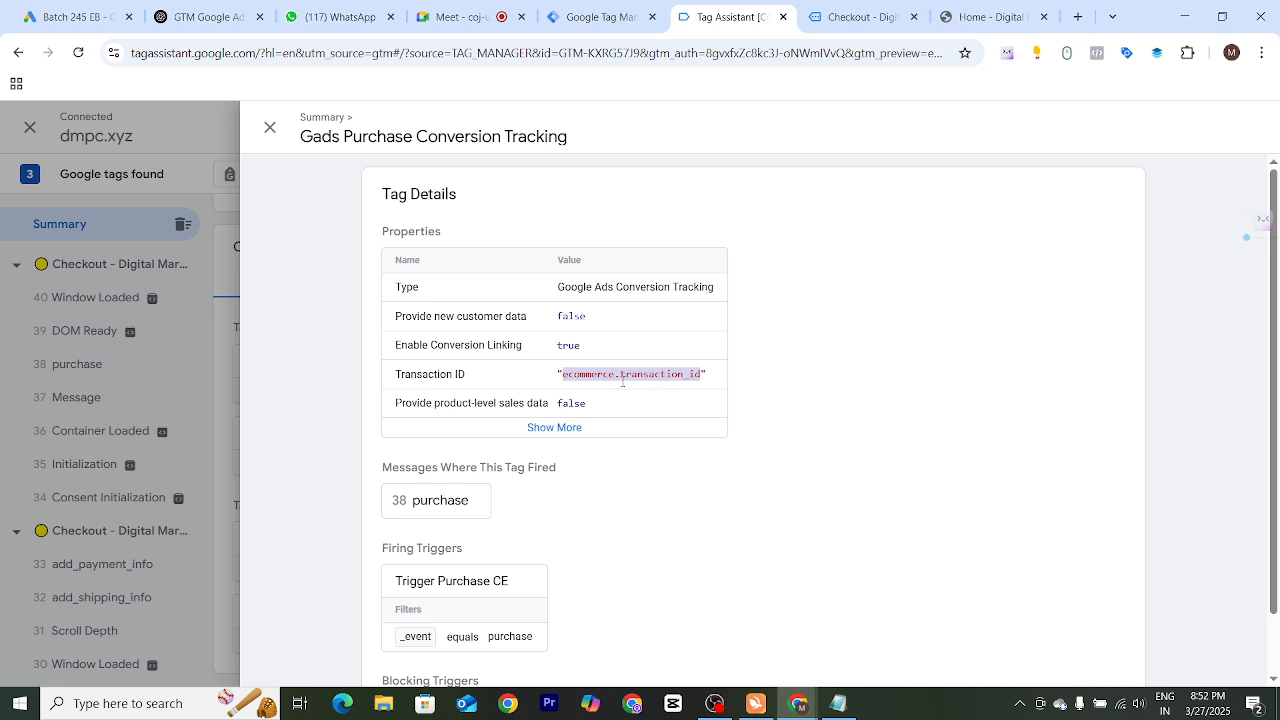
click(565, 374)
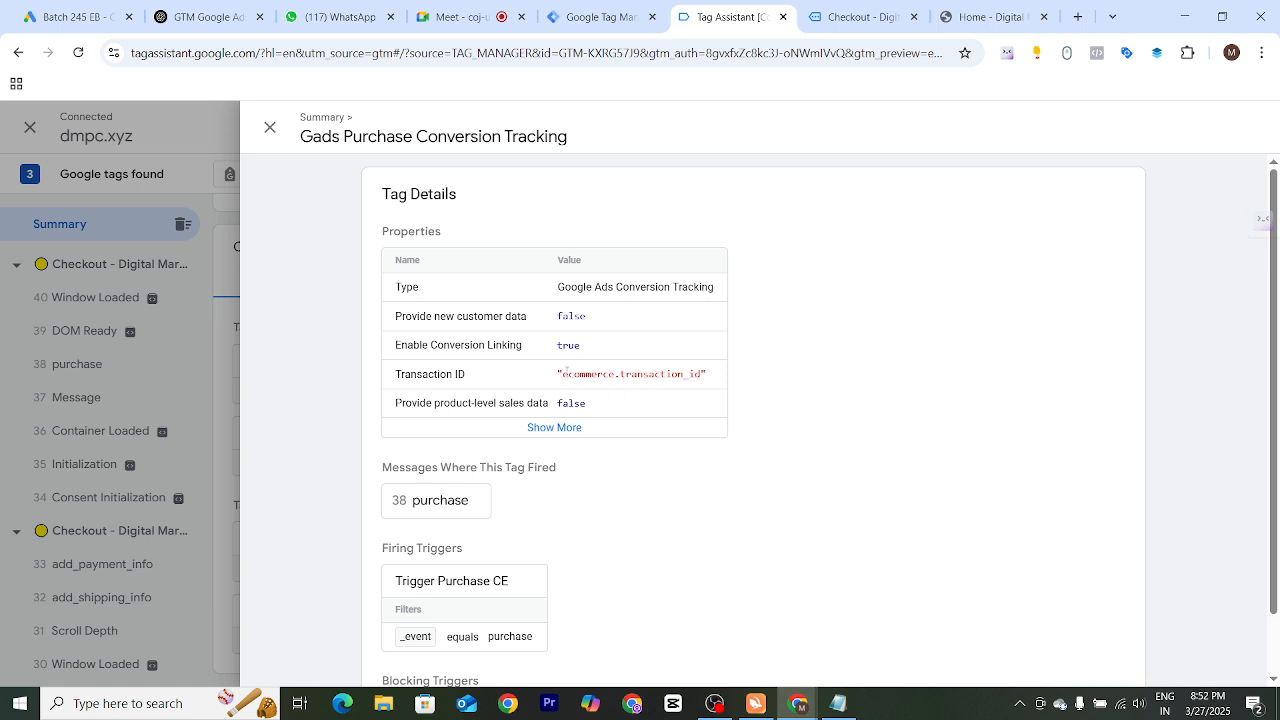
drag(566, 371, 700, 374)
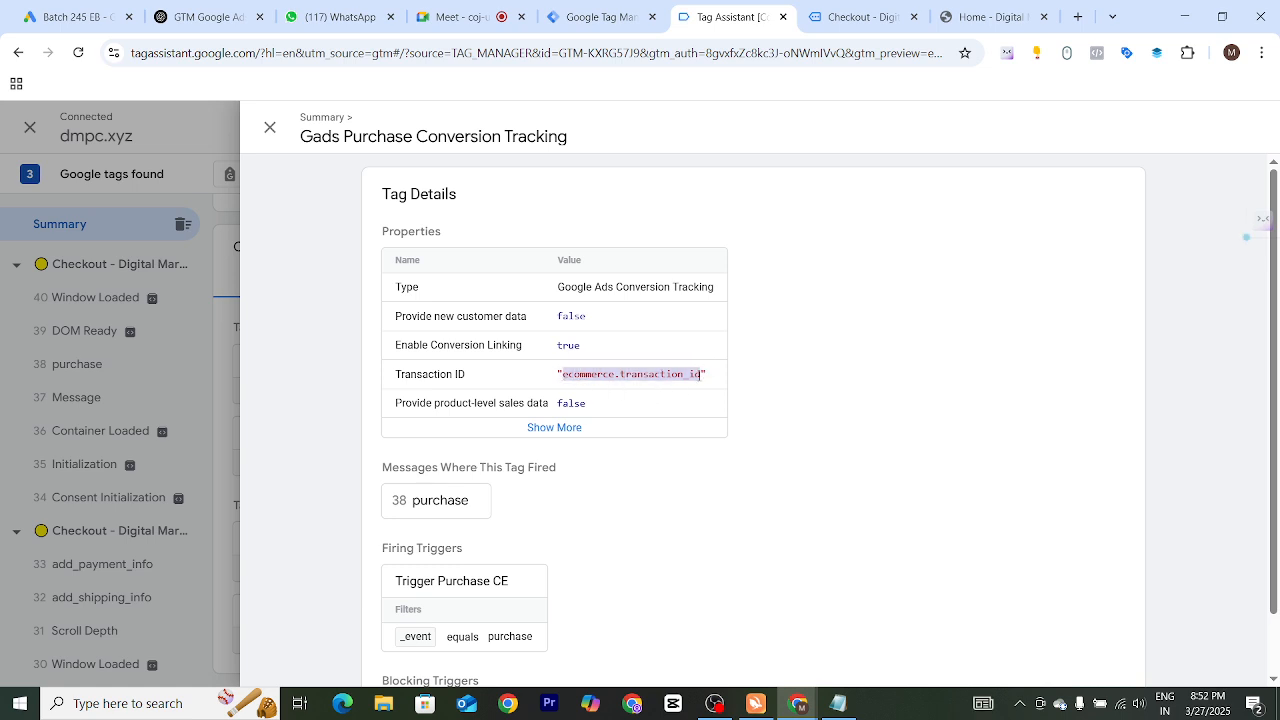
click(591, 374)
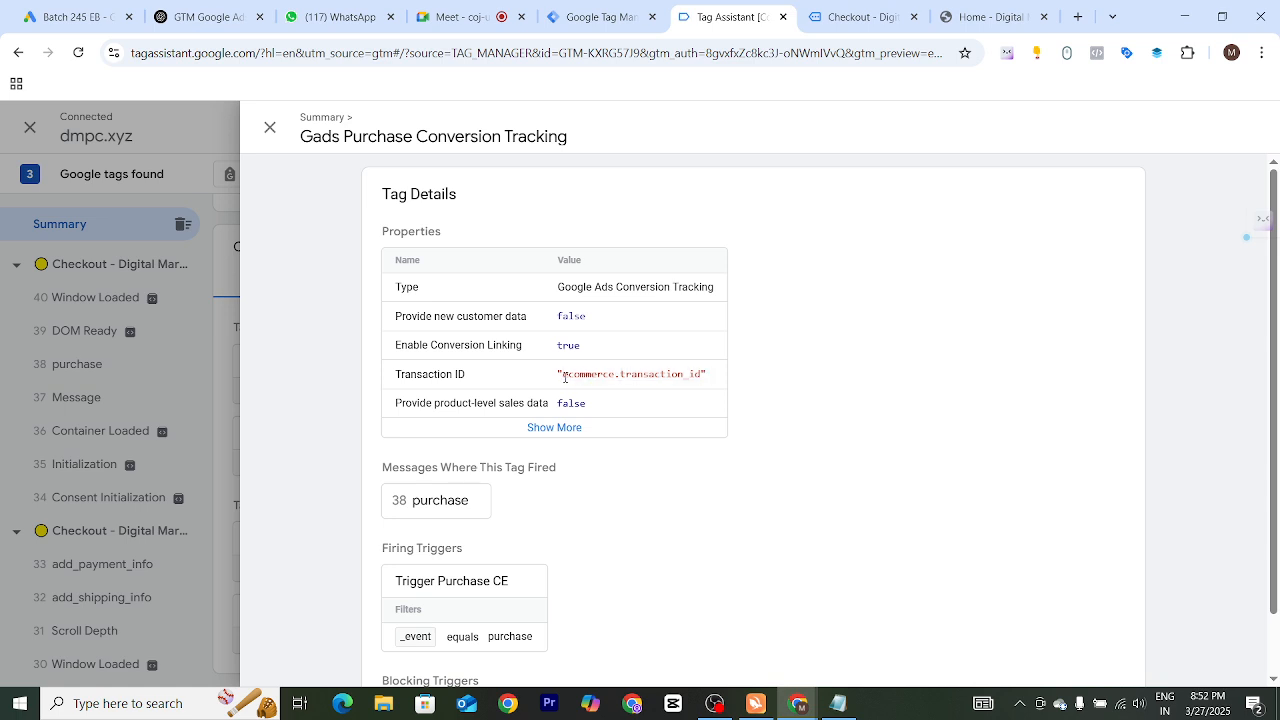
drag(564, 374, 698, 377)
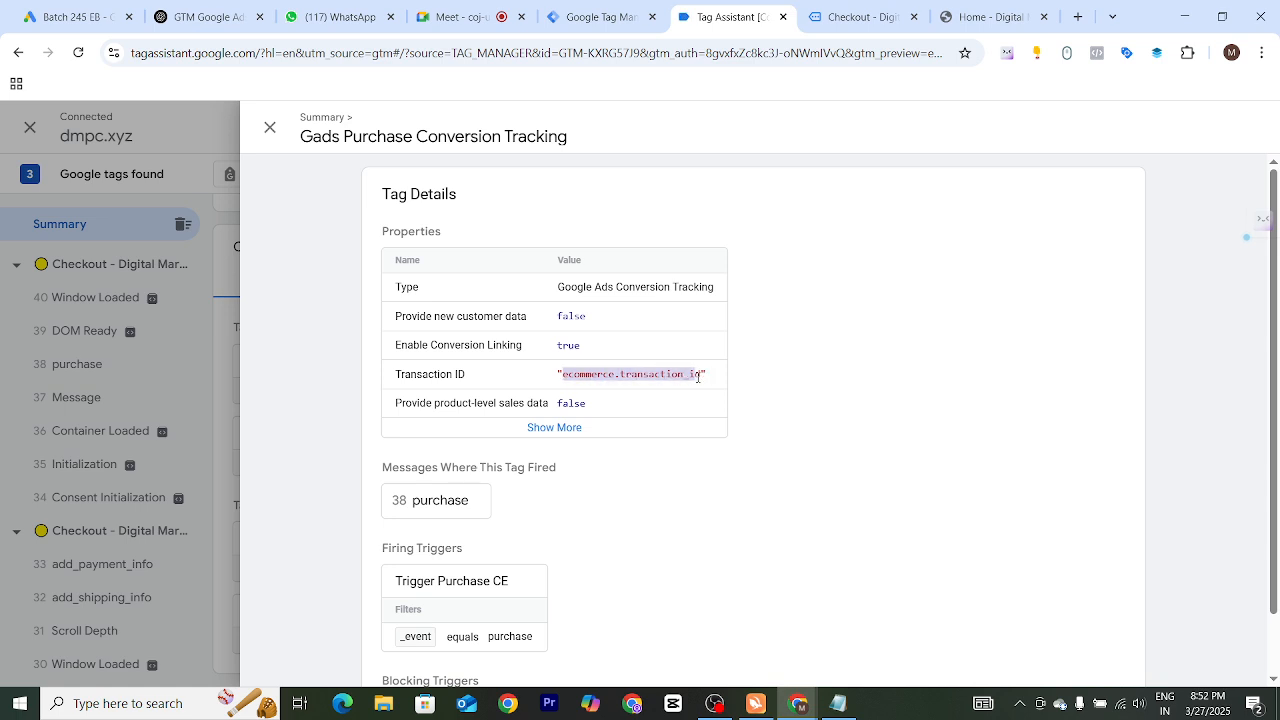
Expand all tag properties, check the Conversion Value, Currency Code and firing trigger, and close the tag details
click(579, 429)
scroll(607, 410, down, 1)
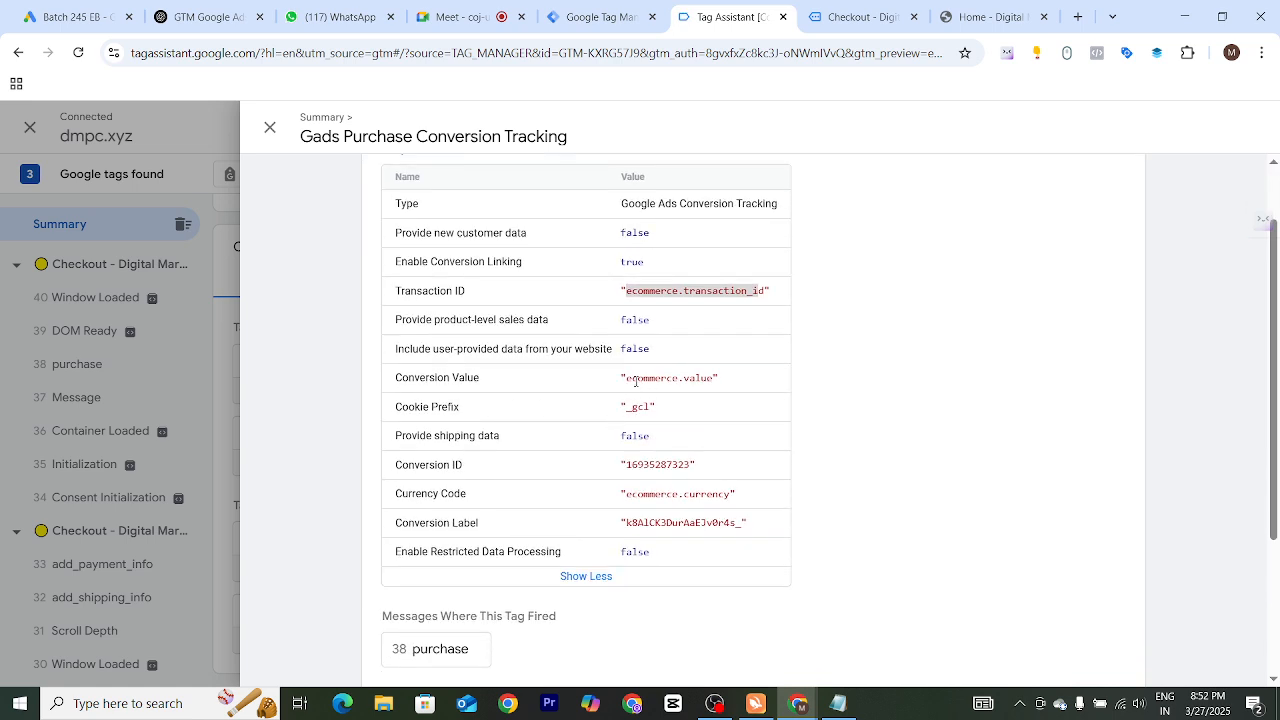
drag(627, 378, 717, 378)
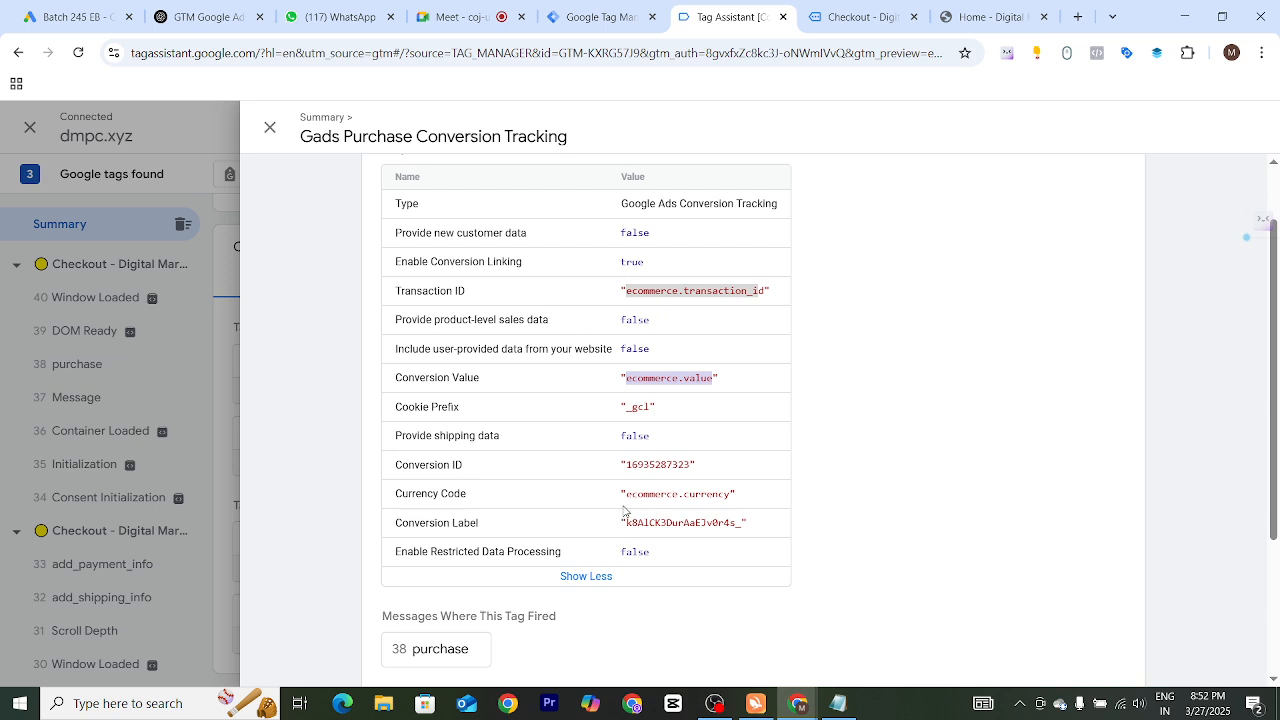
drag(625, 494, 731, 494)
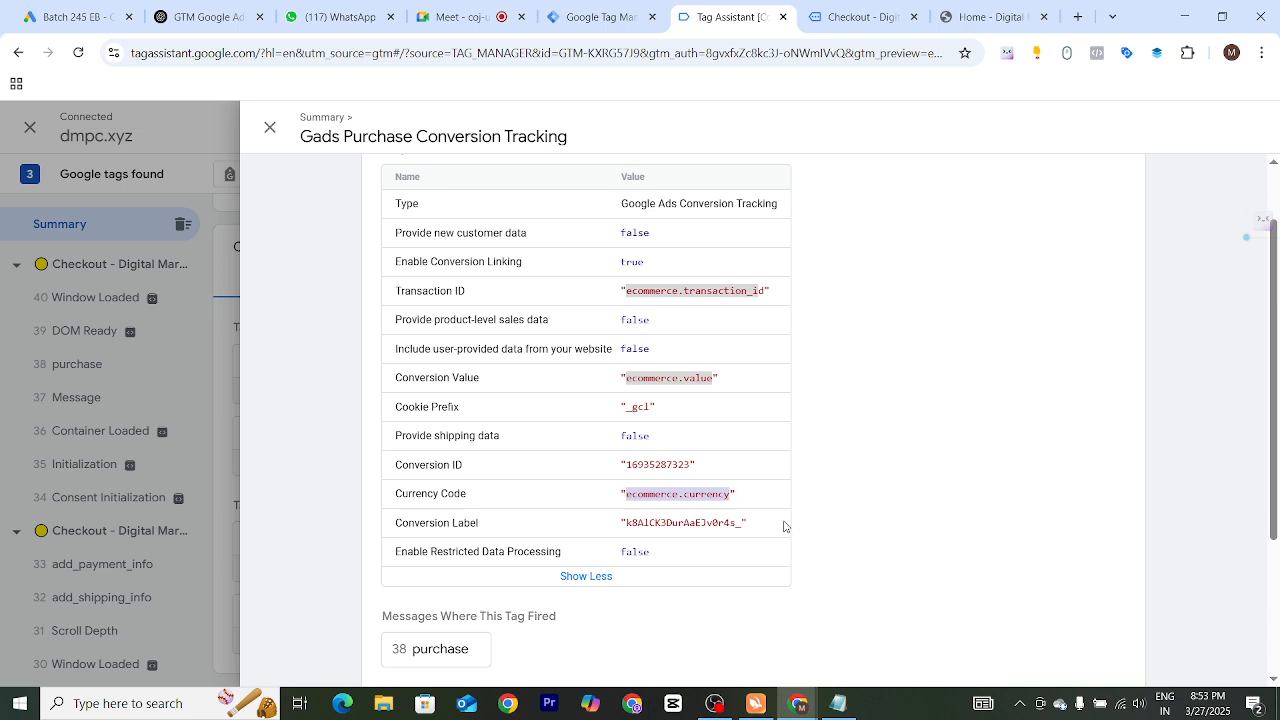
scroll(698, 476, down, 2)
scroll(697, 474, up, 2)
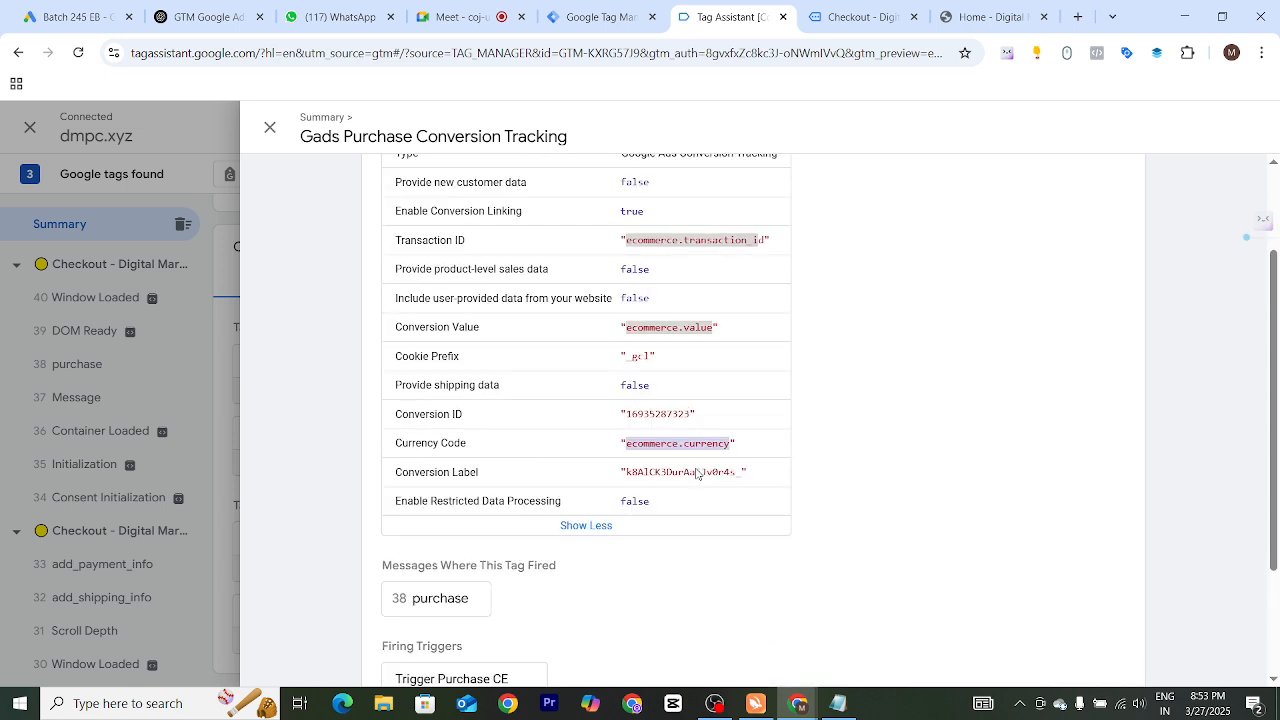
scroll(694, 474, down, 2)
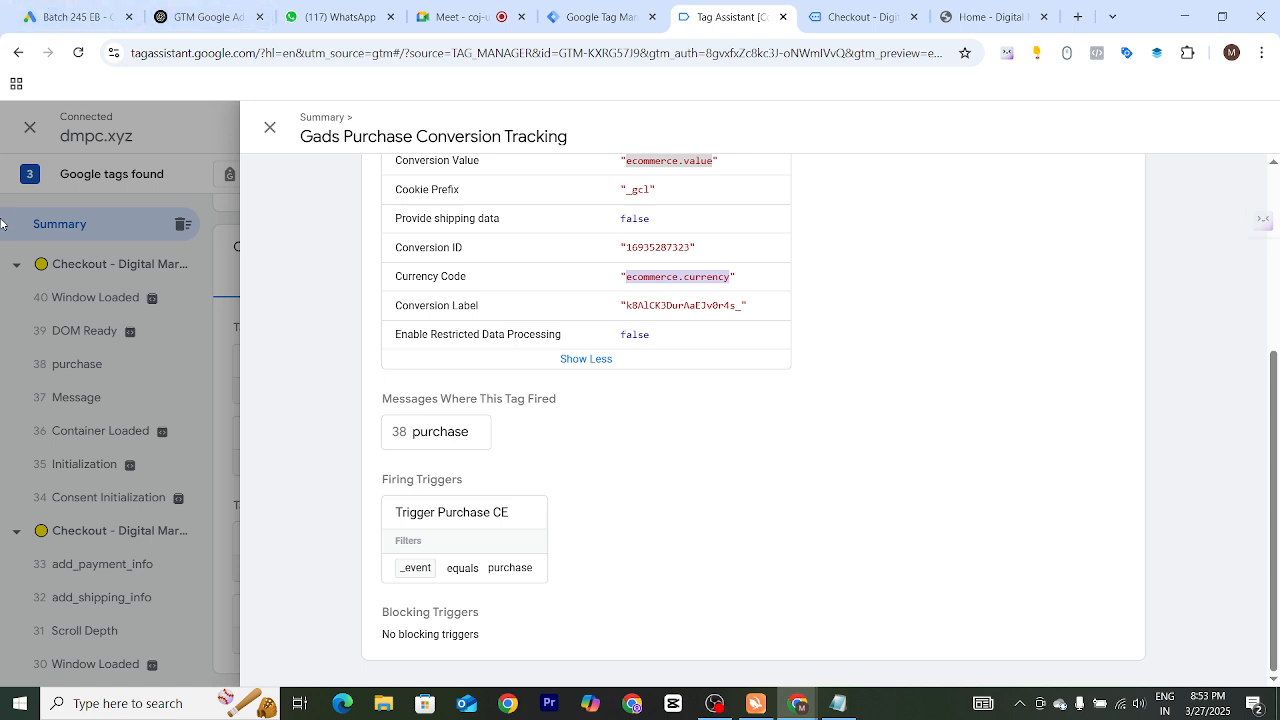
click(270, 127)
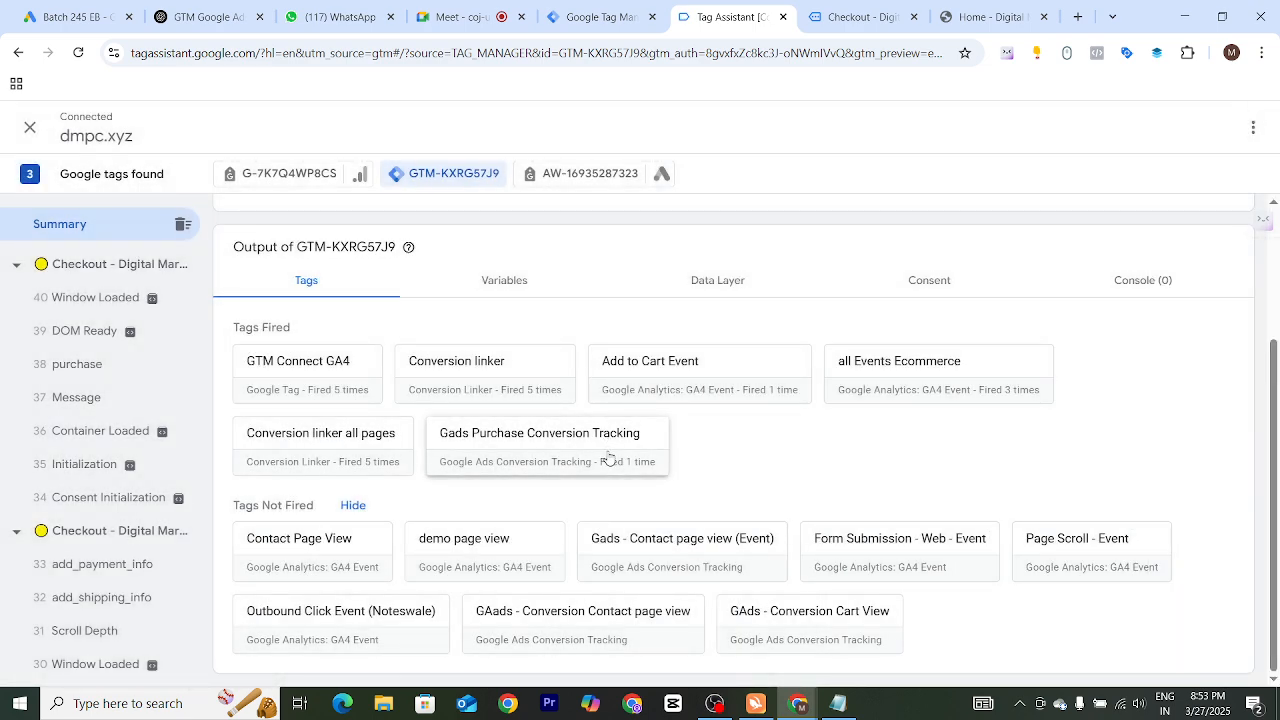
Show the data layer of the purchase event and examine its ecommerce transaction ID, value, item name and event name
click(87, 370)
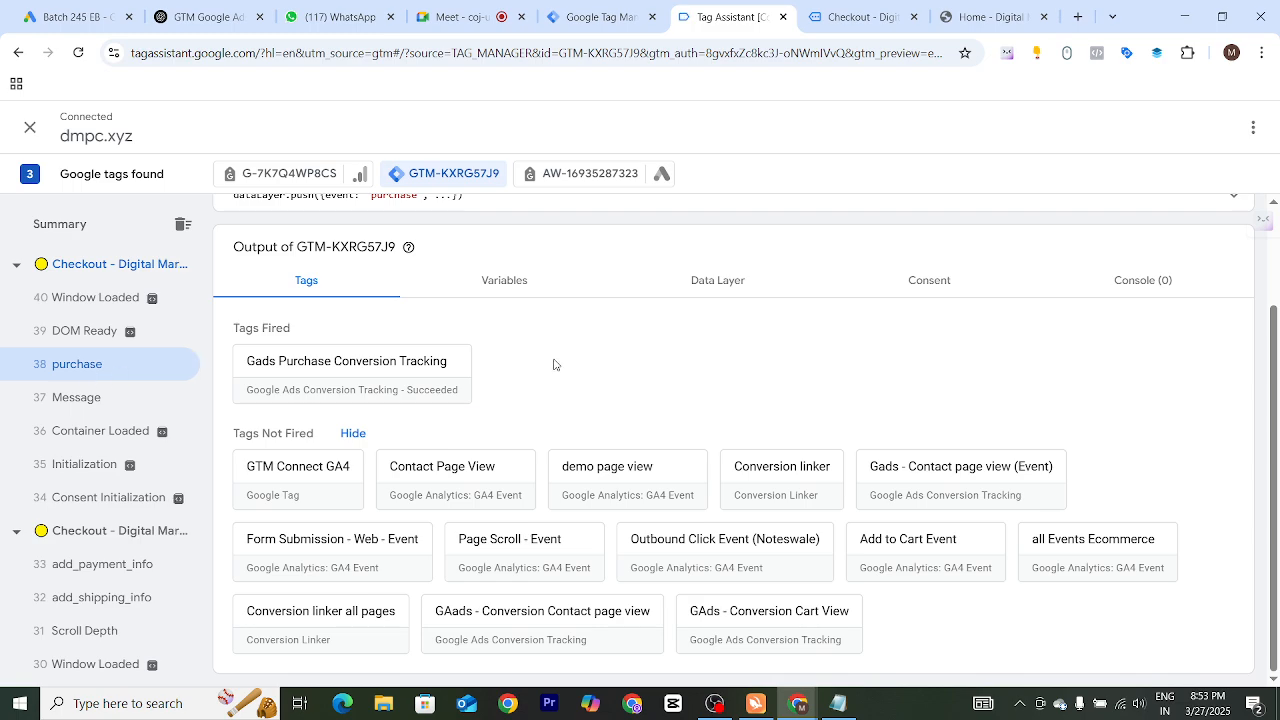
click(750, 282)
scroll(497, 475, down, 3)
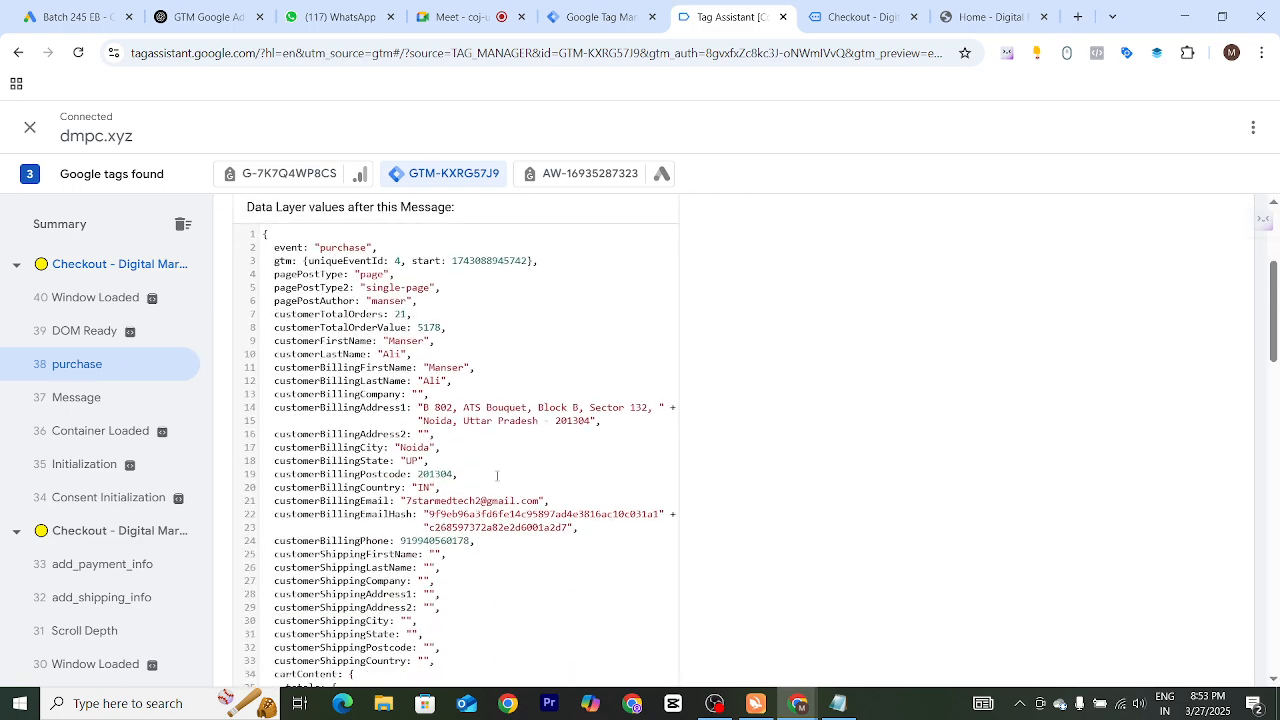
scroll(497, 475, down, 12)
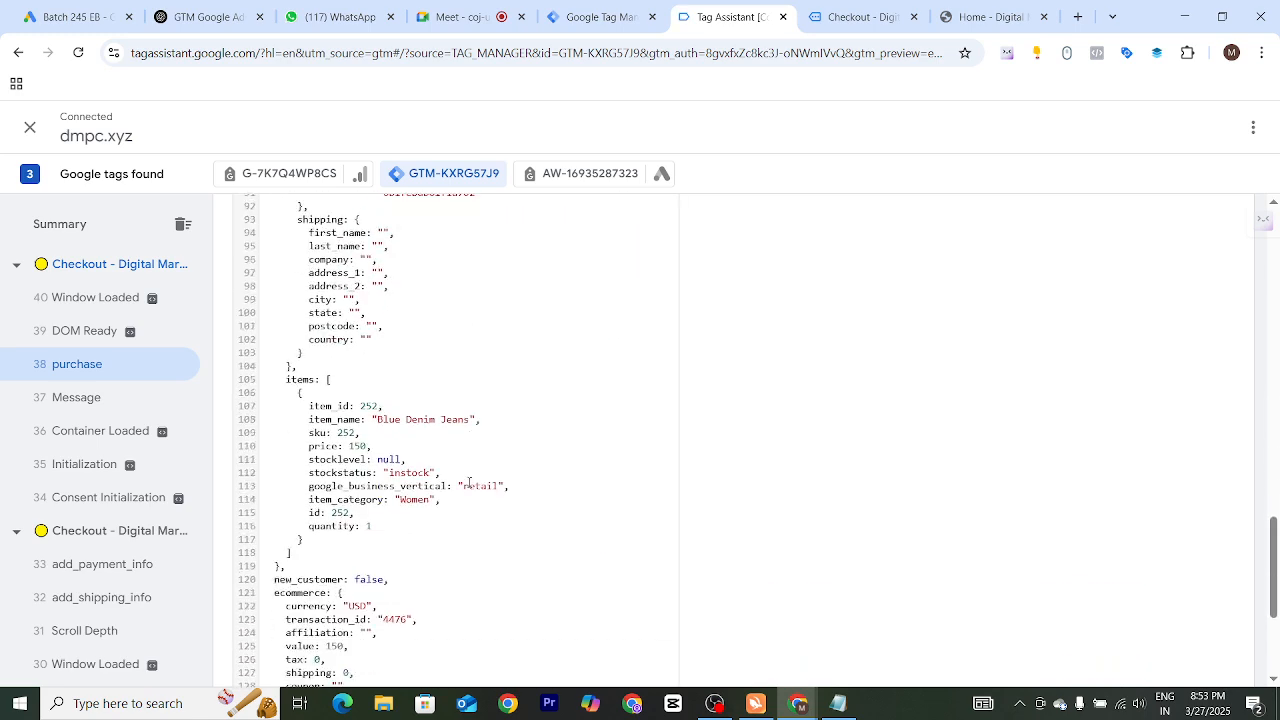
scroll(469, 483, down, 3)
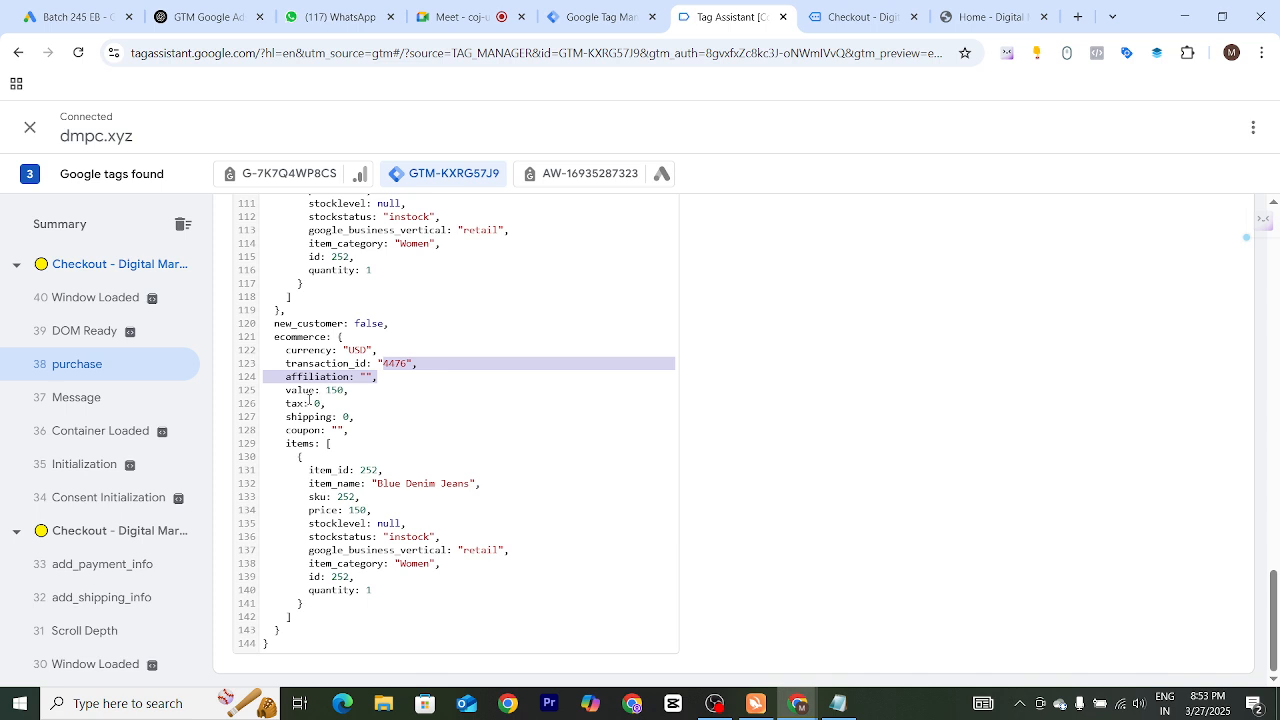
drag(377, 484, 481, 484)
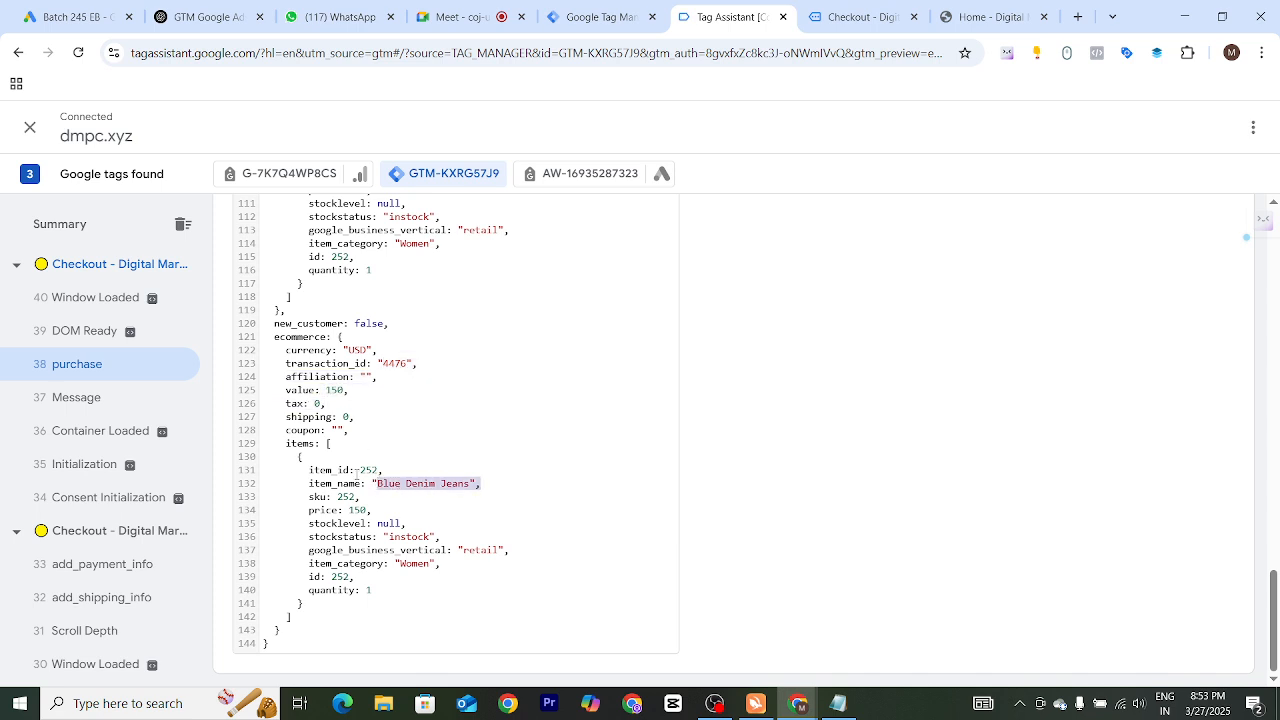
scroll(500, 530, up, 12)
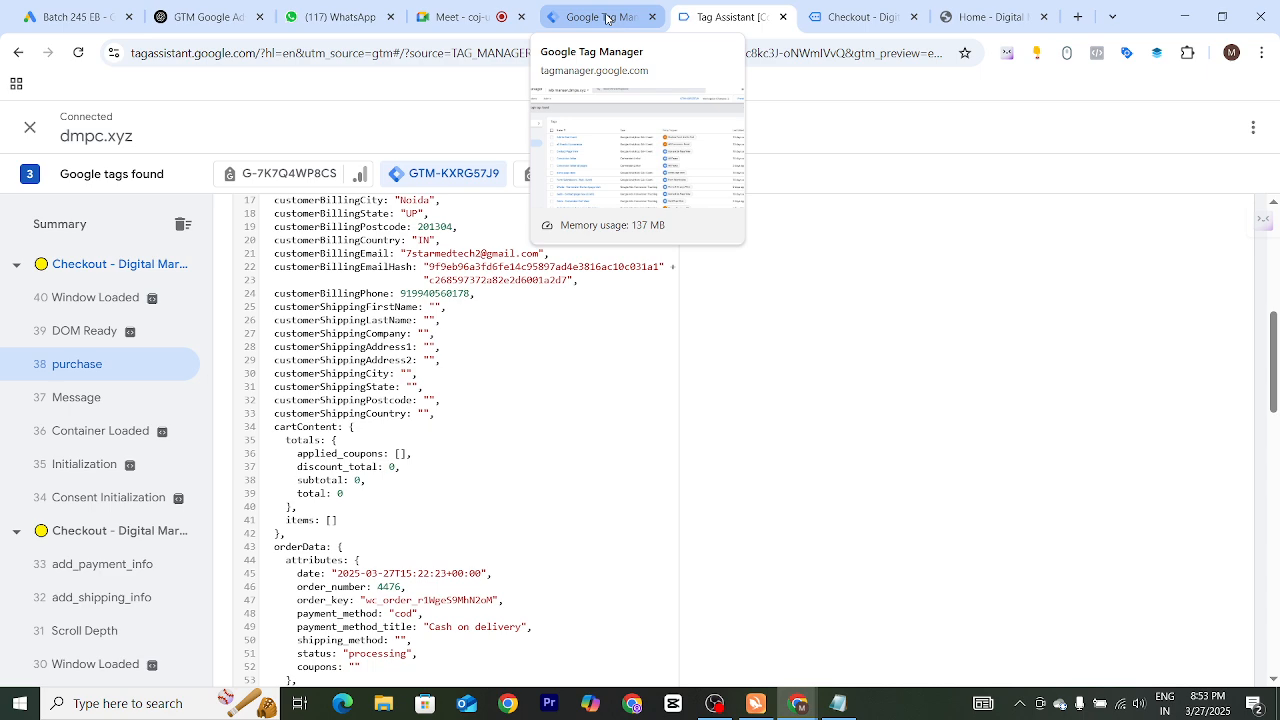
scroll(437, 490, up, 3)
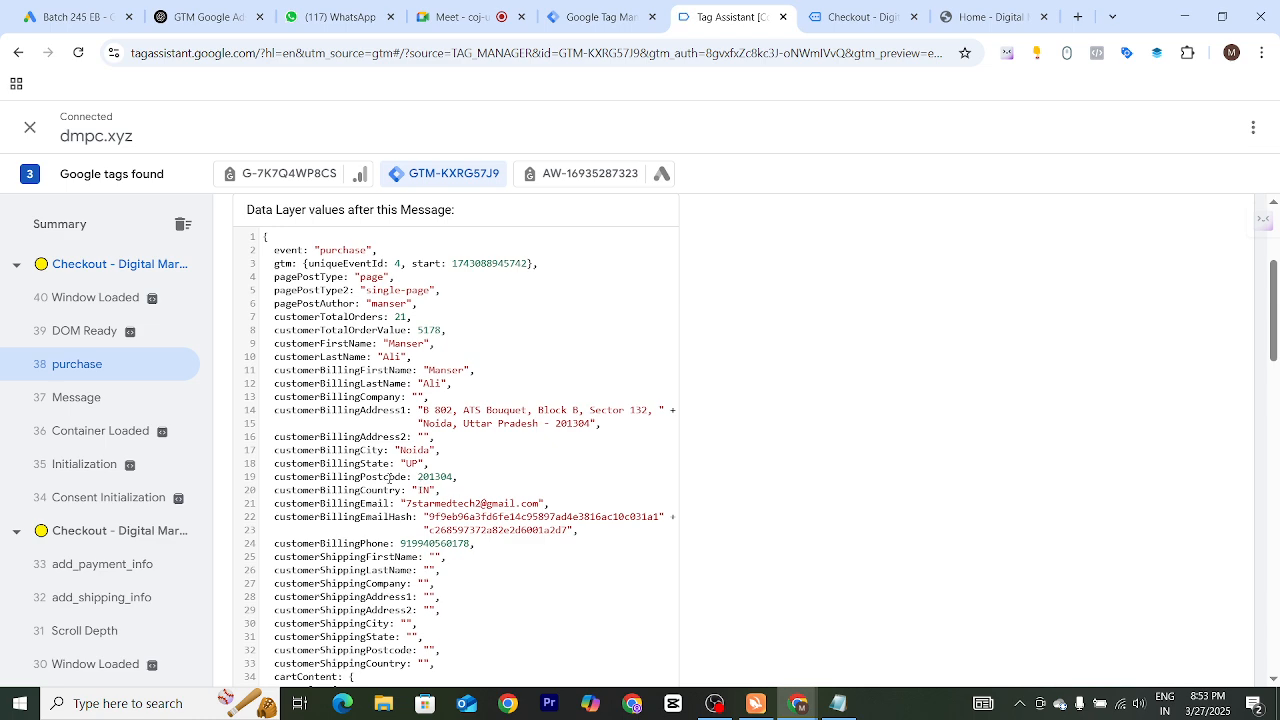
drag(321, 251, 351, 250)
mouse_move(717, 705)
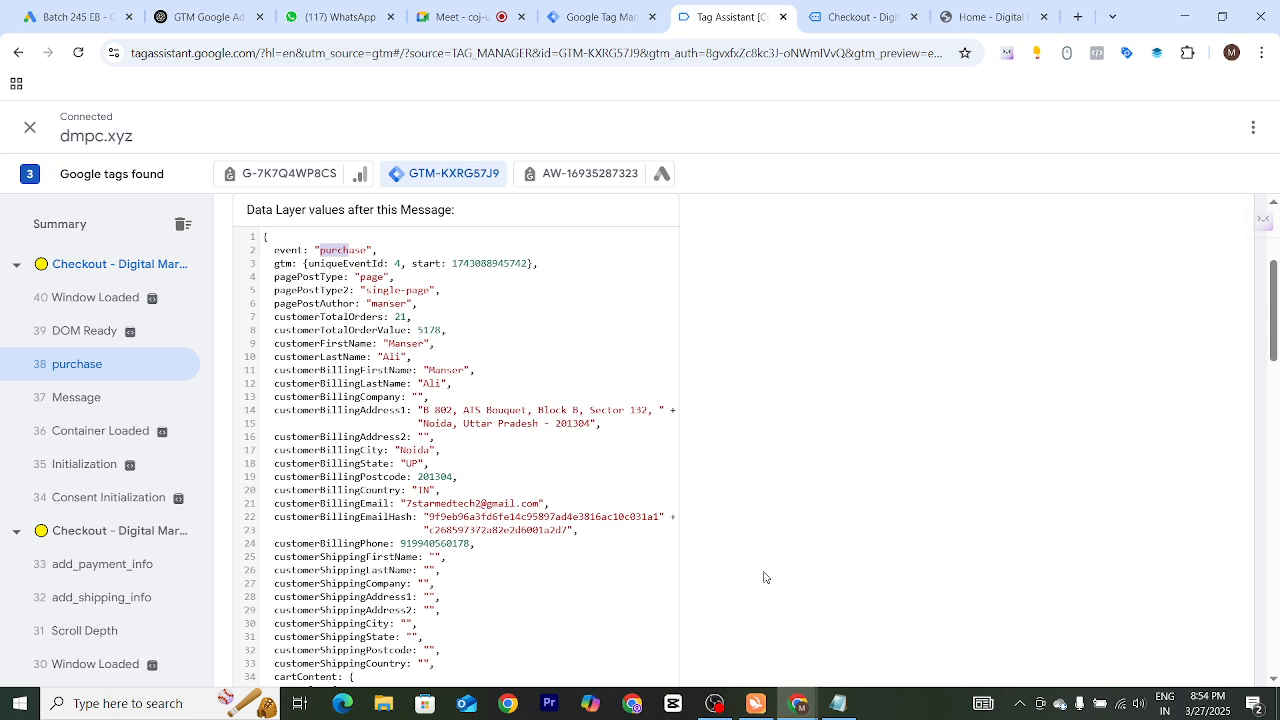
click(716, 706)
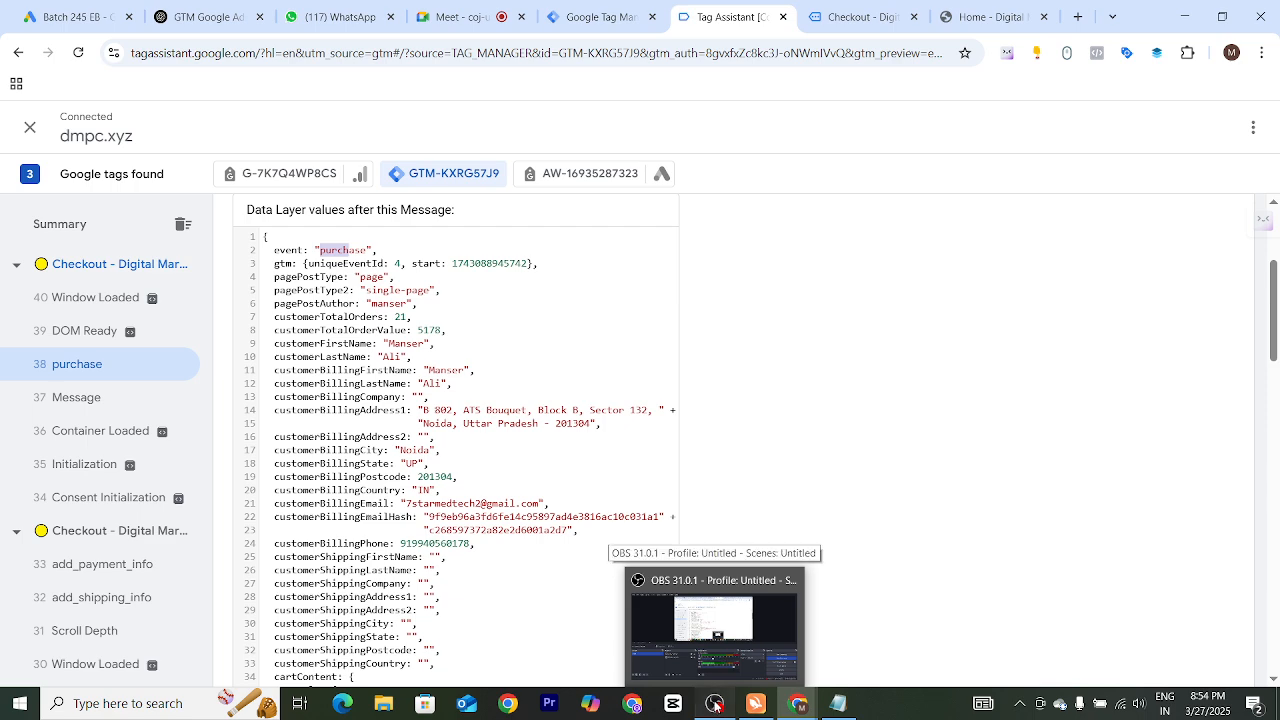